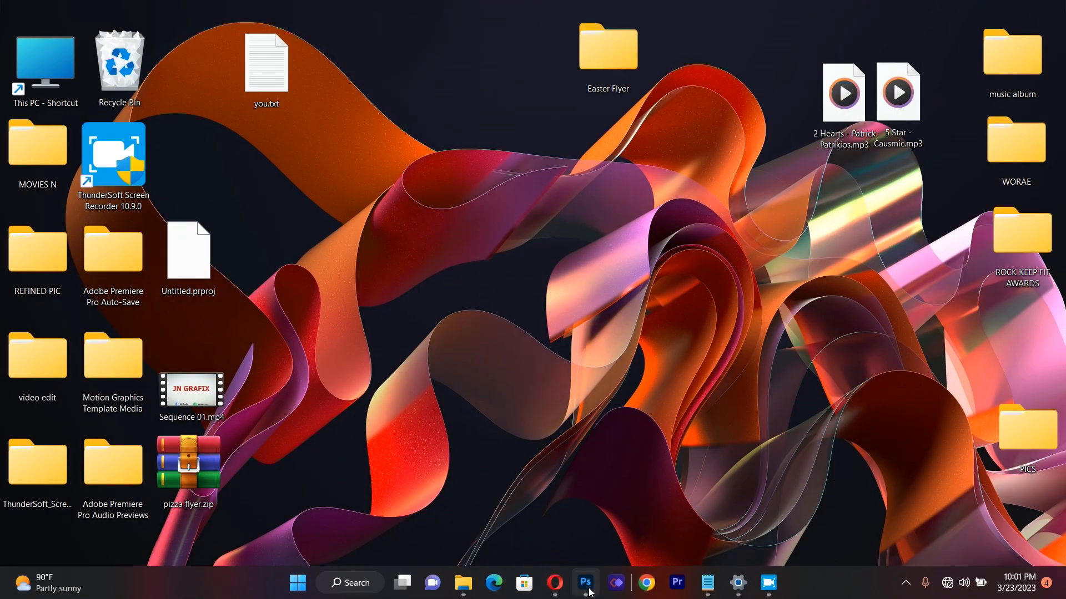
Step: Switch to Photoshop and create a new portrait A4 print document, 210 x 297 mm at 300 ppi in RGB
left_click(587, 588)
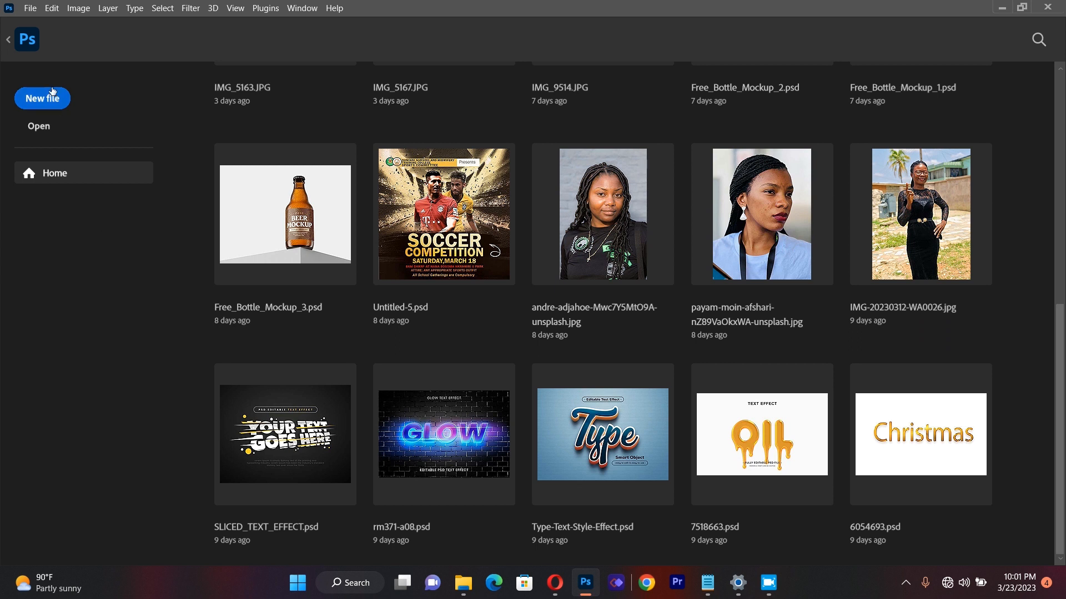
left_click(52, 98)
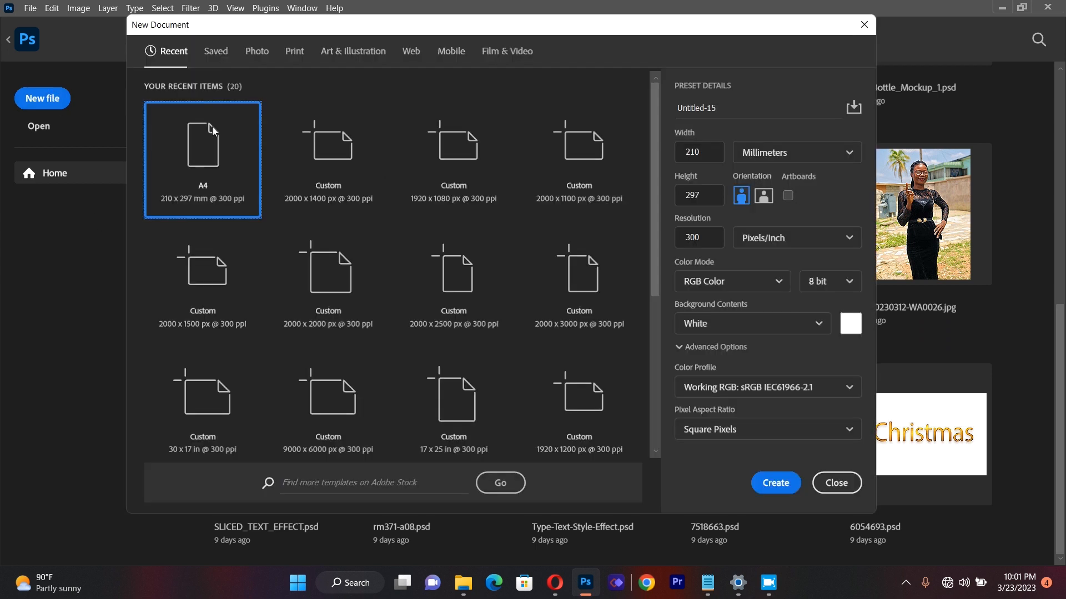
left_click(298, 55)
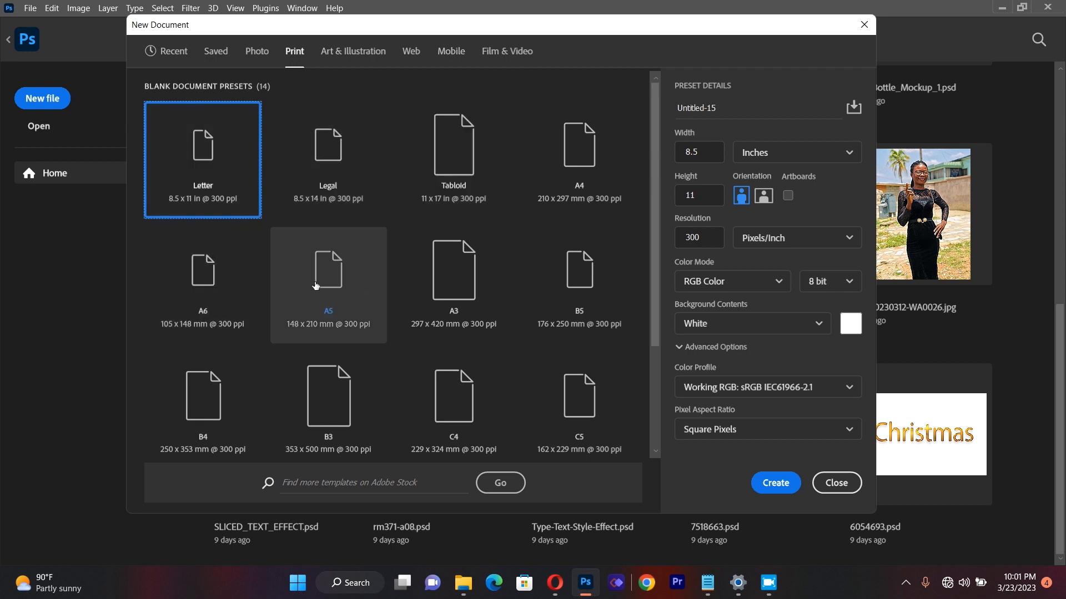
left_click(585, 166)
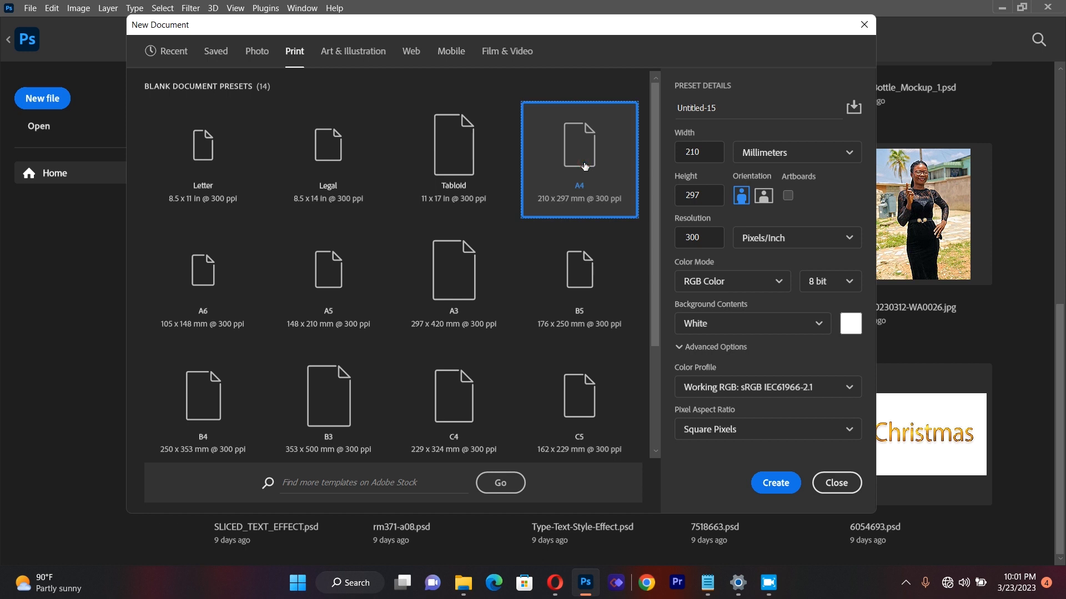
left_click(775, 483)
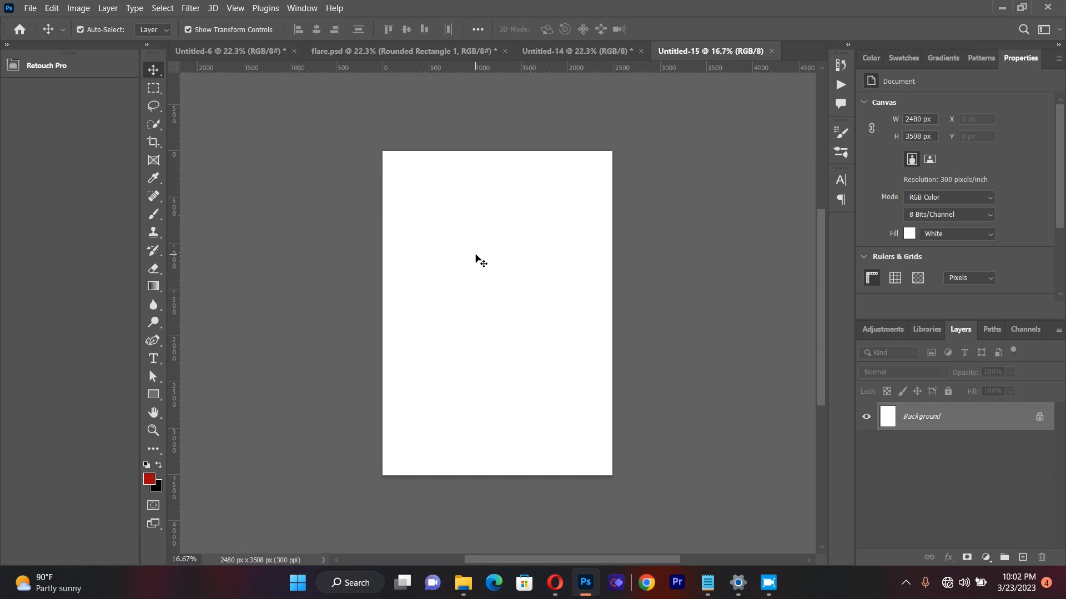
Step: Add a guide layout with 2 columns and 2 rows, 20 px gutters and 80 px margins on all sides
left_click(235, 8)
mouse_move(258, 355)
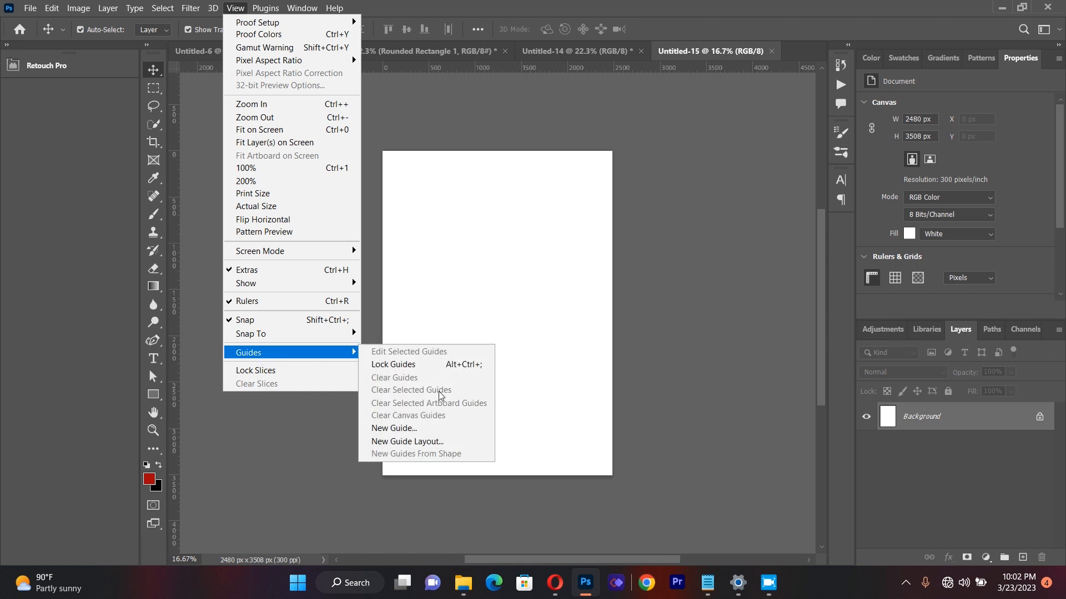
left_click(420, 443)
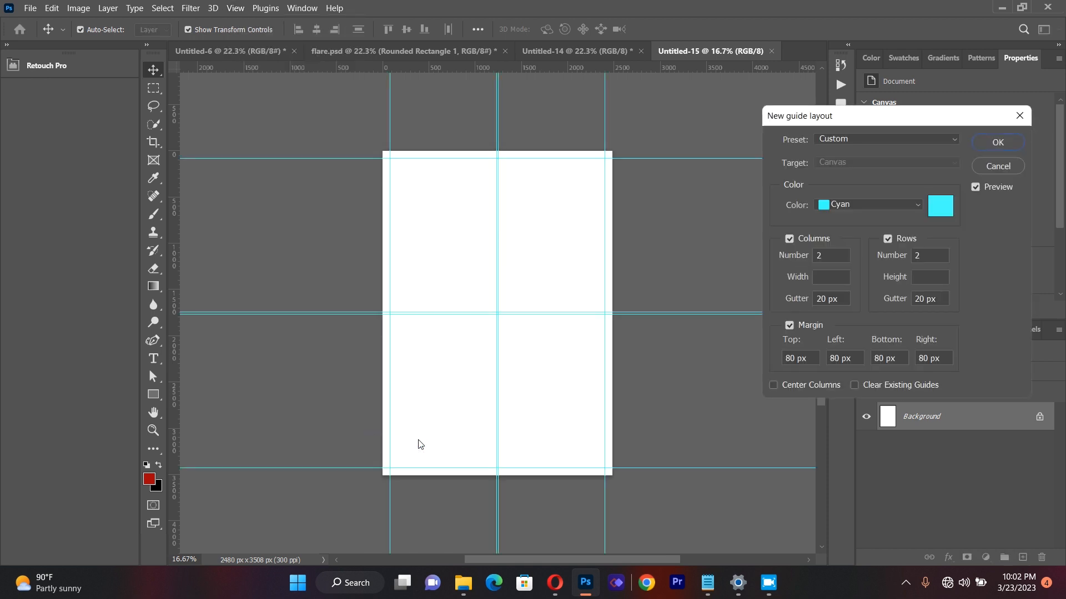
left_click(997, 142)
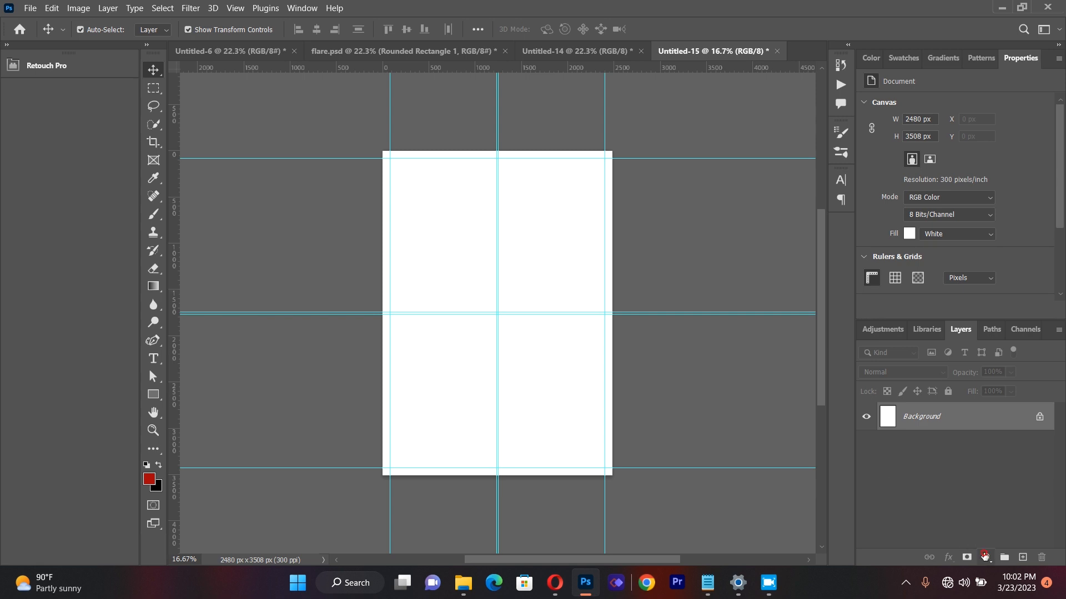
Step: Add a solid color fill layer in dark navy, #02093d, above the background
left_click(984, 556)
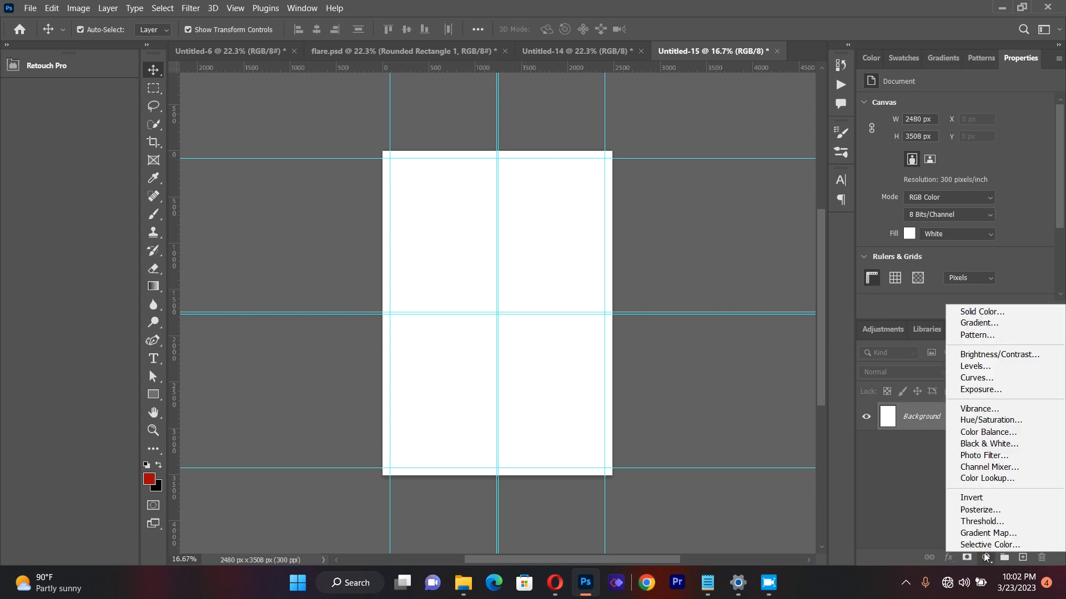
left_click(993, 312)
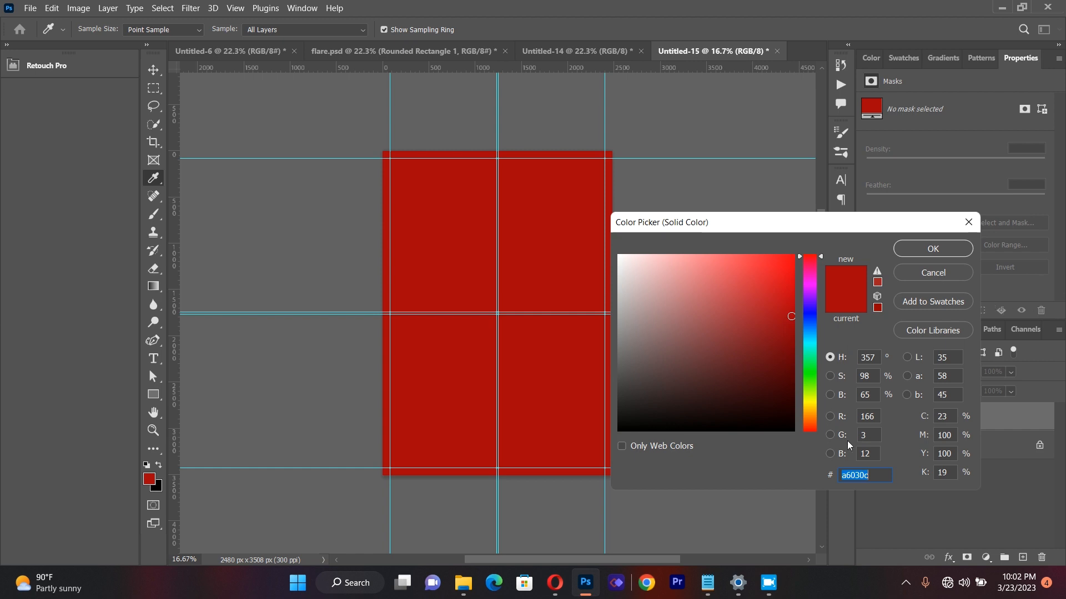
key("BackSpace")
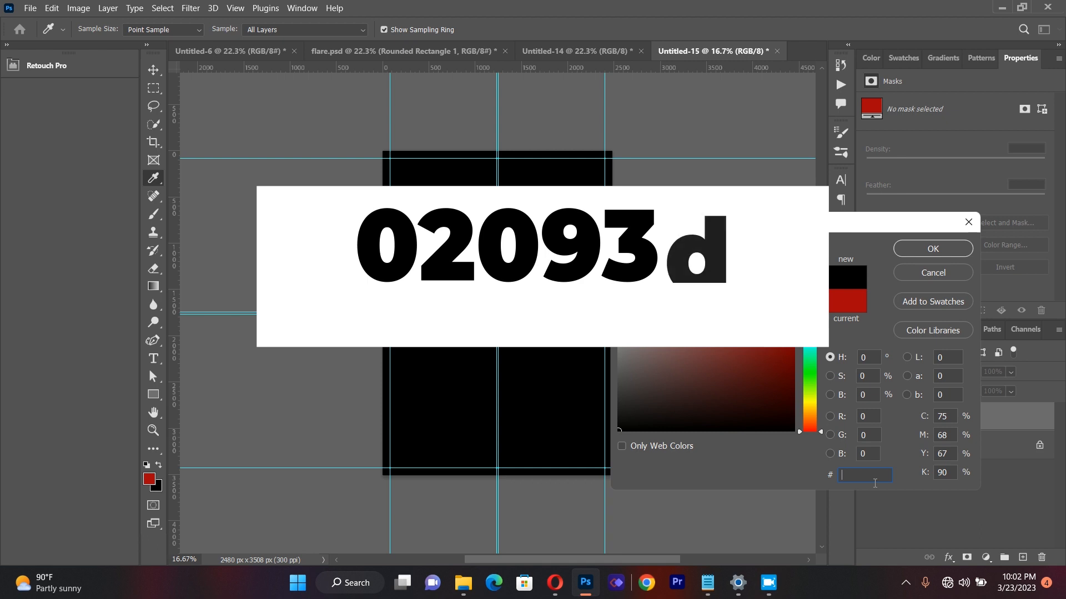
type("020")
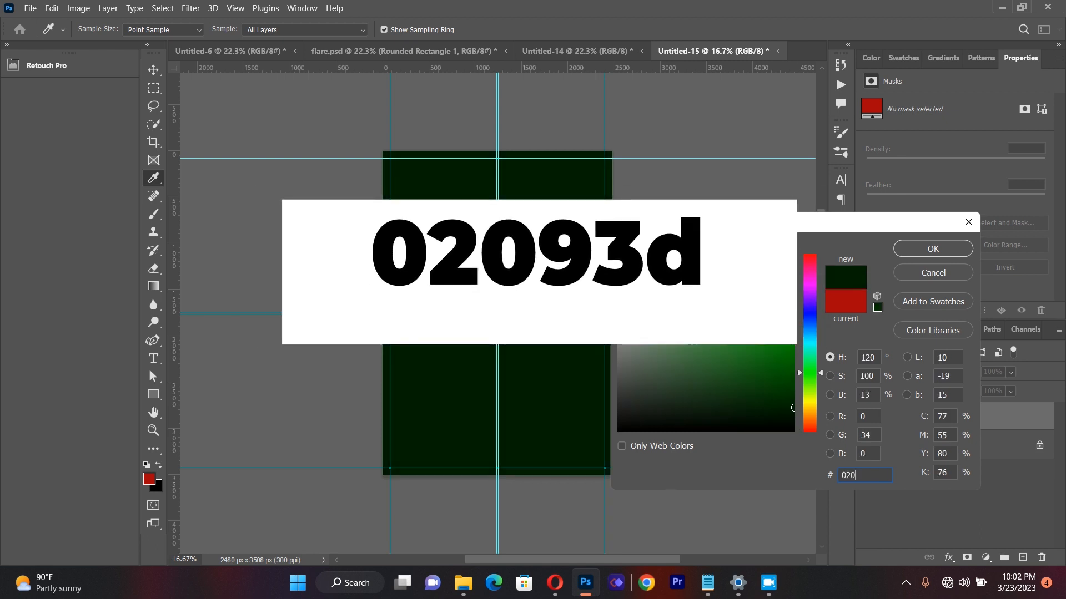
type("9")
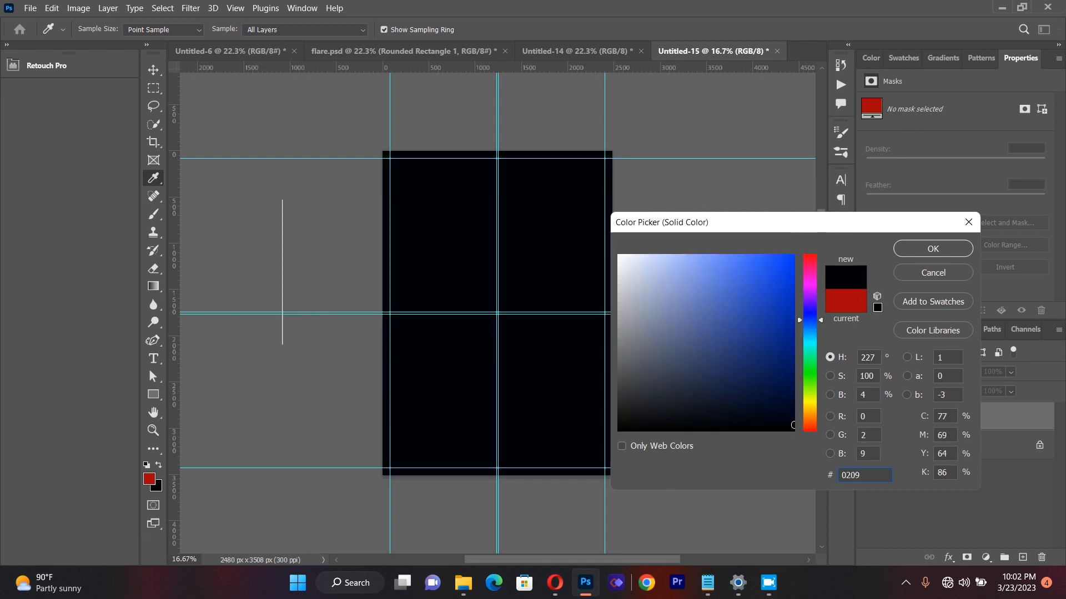
type("3")
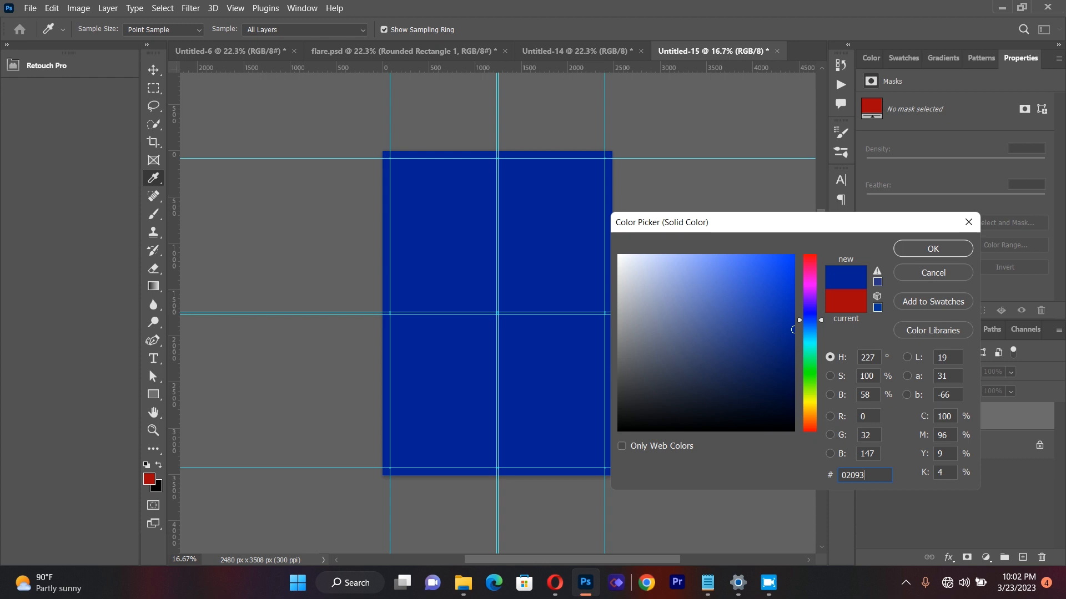
type("d")
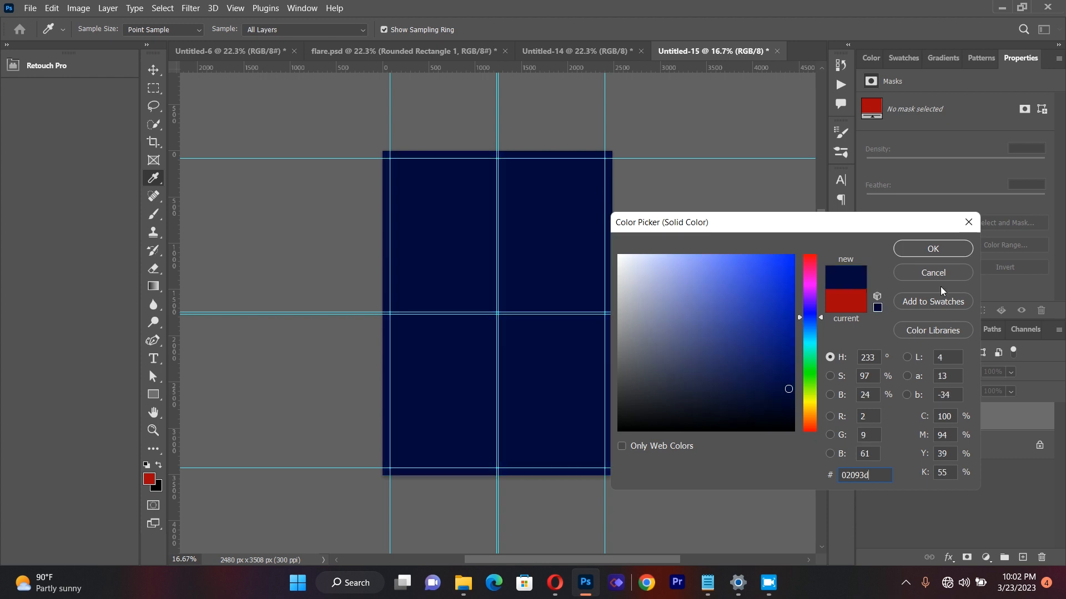
left_click(926, 248)
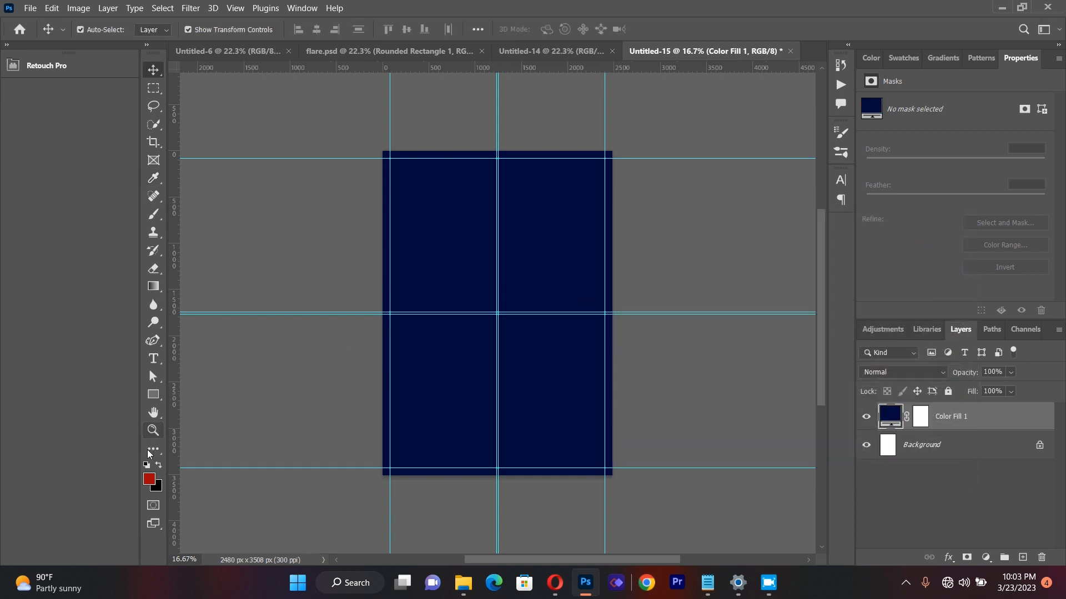
Step: Add a linear gradient fill layer from foreground red #a6030c to transparent, angled at -88.4° so the red starts at the page's top
left_click(150, 480)
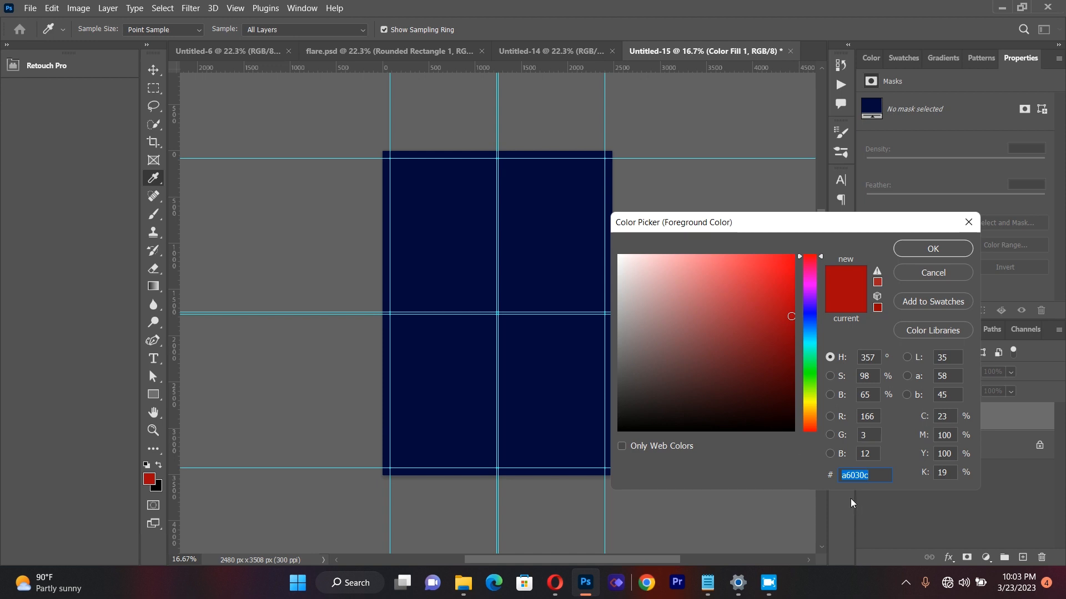
left_click(926, 254)
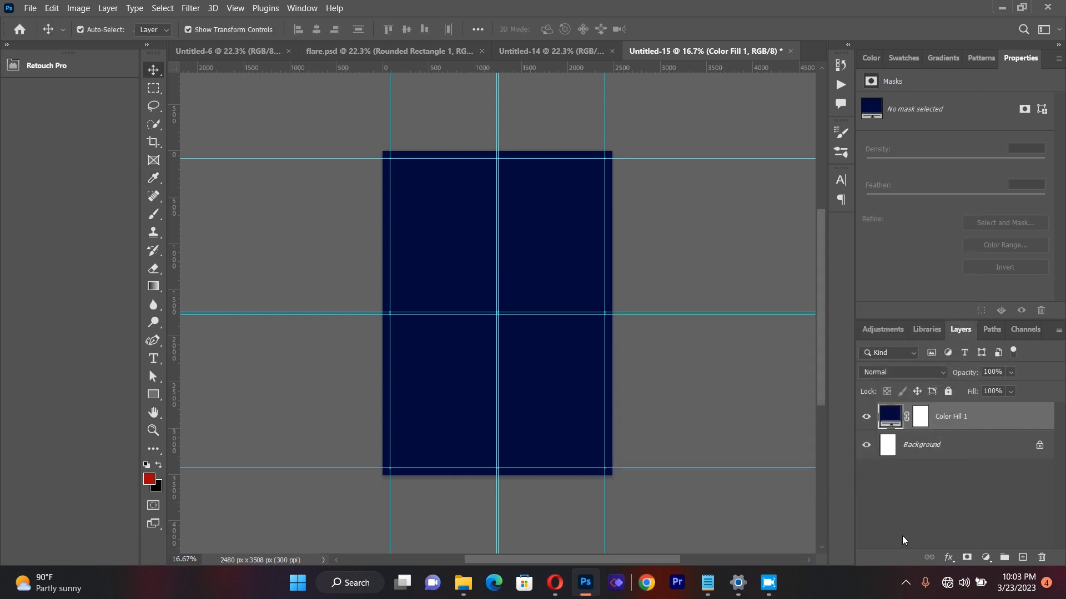
left_click(987, 556)
left_click(980, 324)
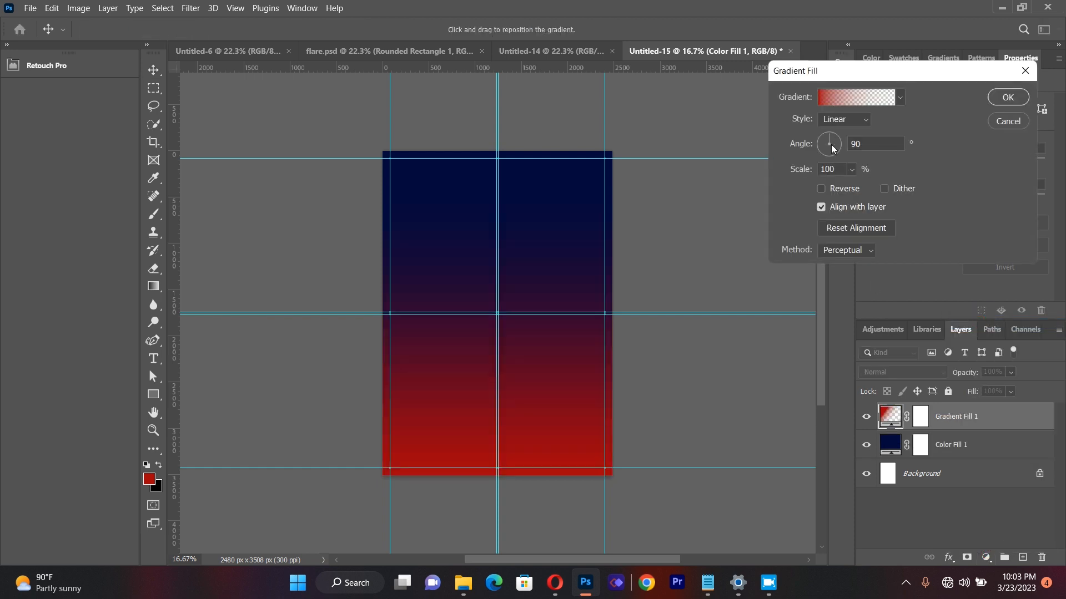
left_click(830, 152)
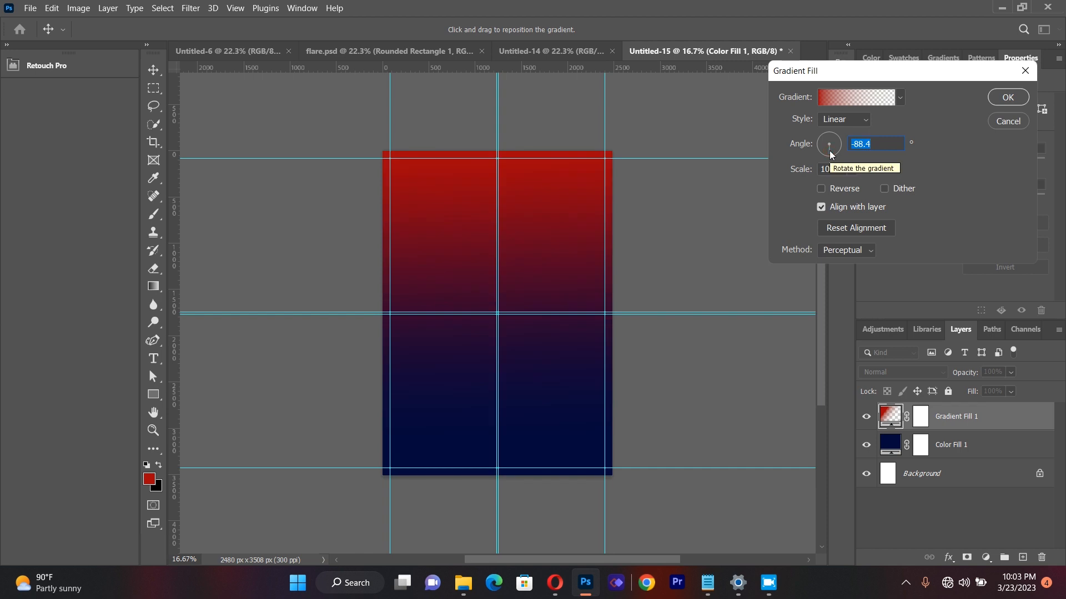
left_click(1008, 98)
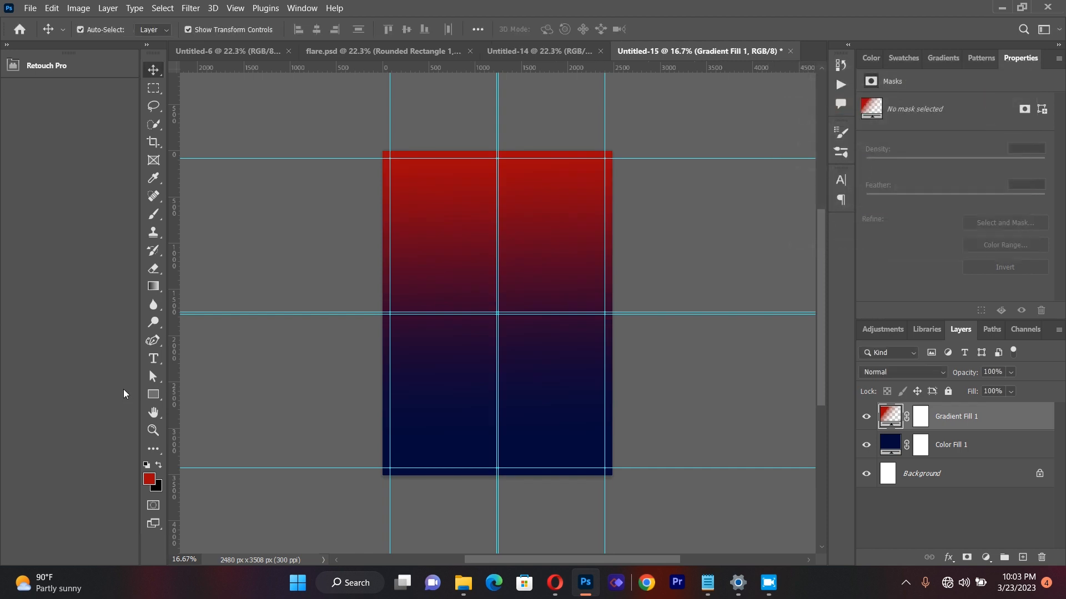
Step: Shorten the gradient fill's red fade by moving its transparent opacity stop to location 73%
left_click(156, 430)
mouse_move(522, 254)
left_mouse_down()
mouse_move(541, 253)
mouse_move(538, 261)
left_mouse_up()
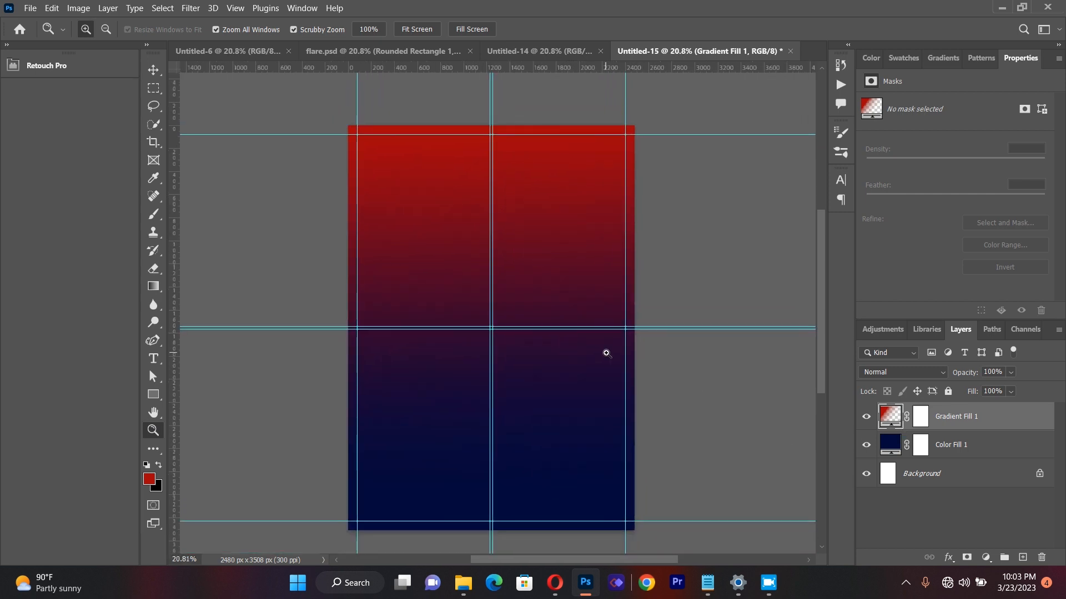
double_click(891, 419)
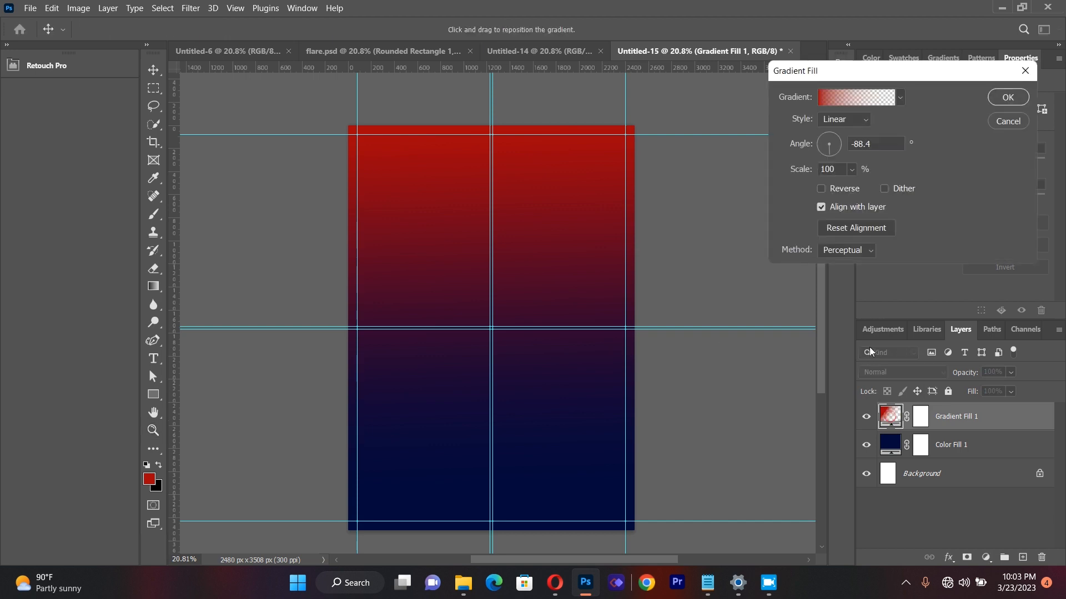
left_click(854, 102)
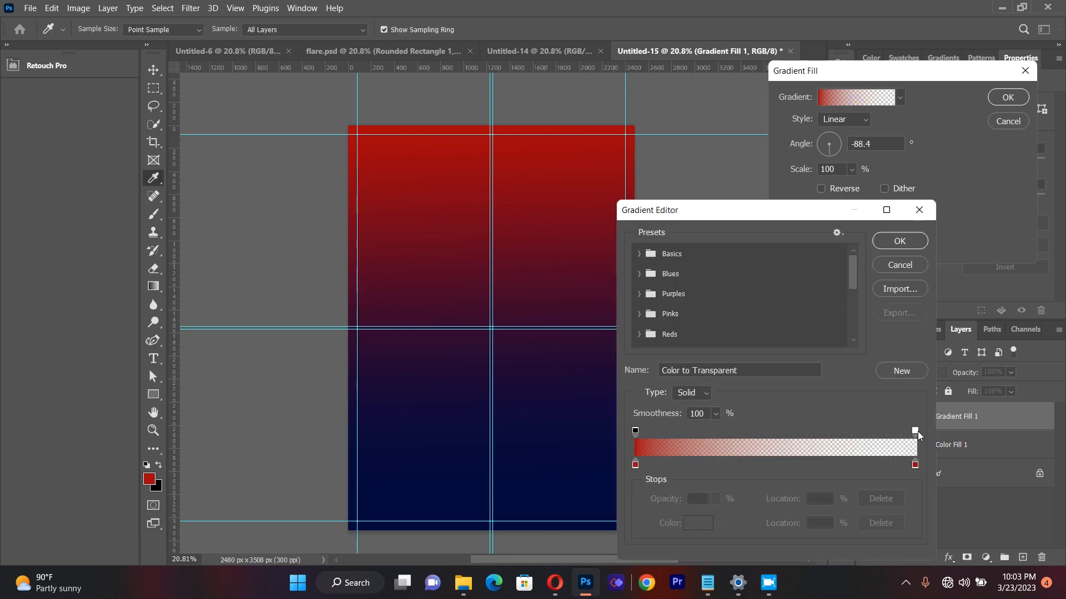
left_click_drag(917, 431, 817, 442)
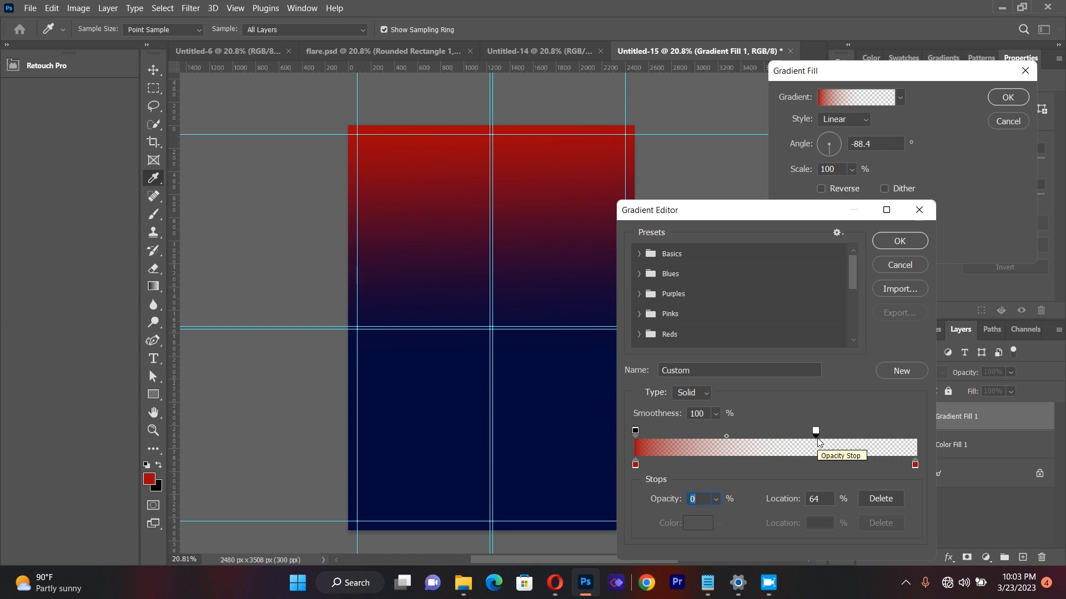
left_click_drag(816, 431, 841, 437)
left_click(900, 241)
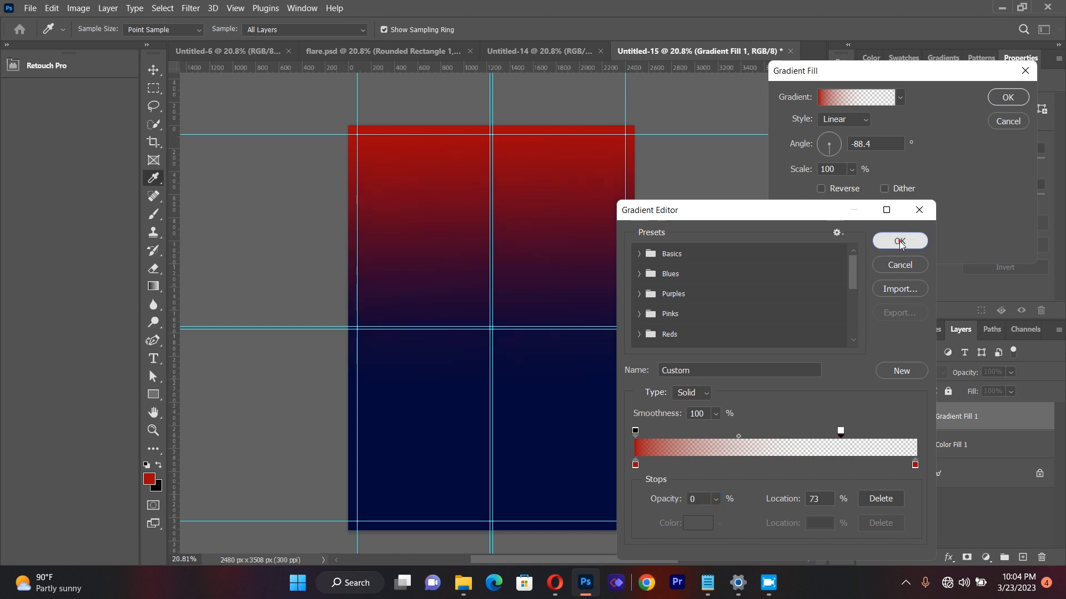
left_click(1014, 102)
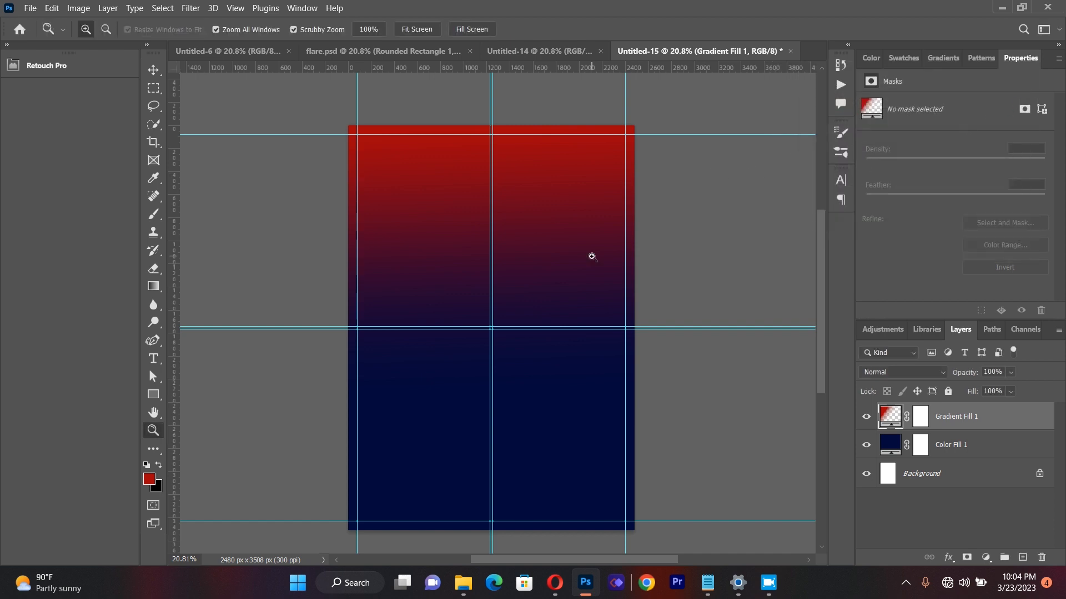
Step: Place the crucifixion sunset image from the Easter Flyer folder as a linked object, scaled to about 147% across the page's upper part
left_click(30, 8)
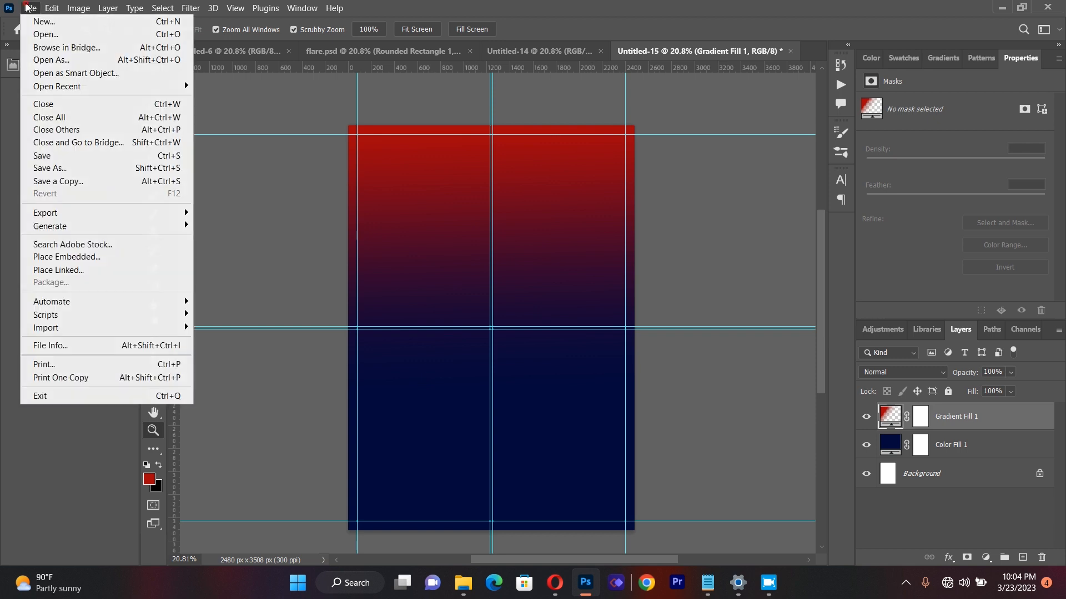
left_click(96, 271)
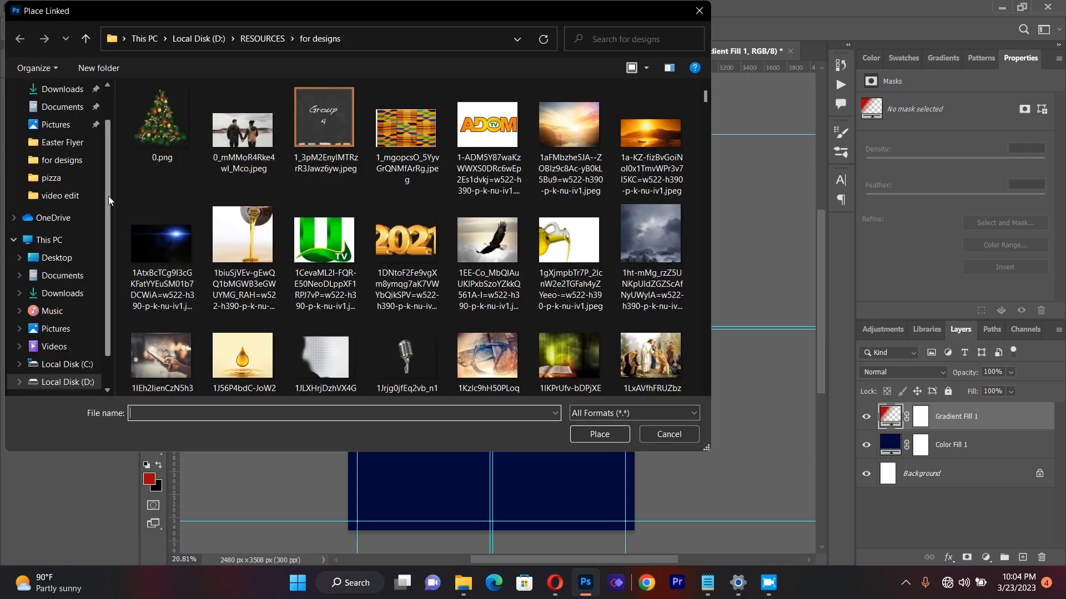
left_click(78, 143)
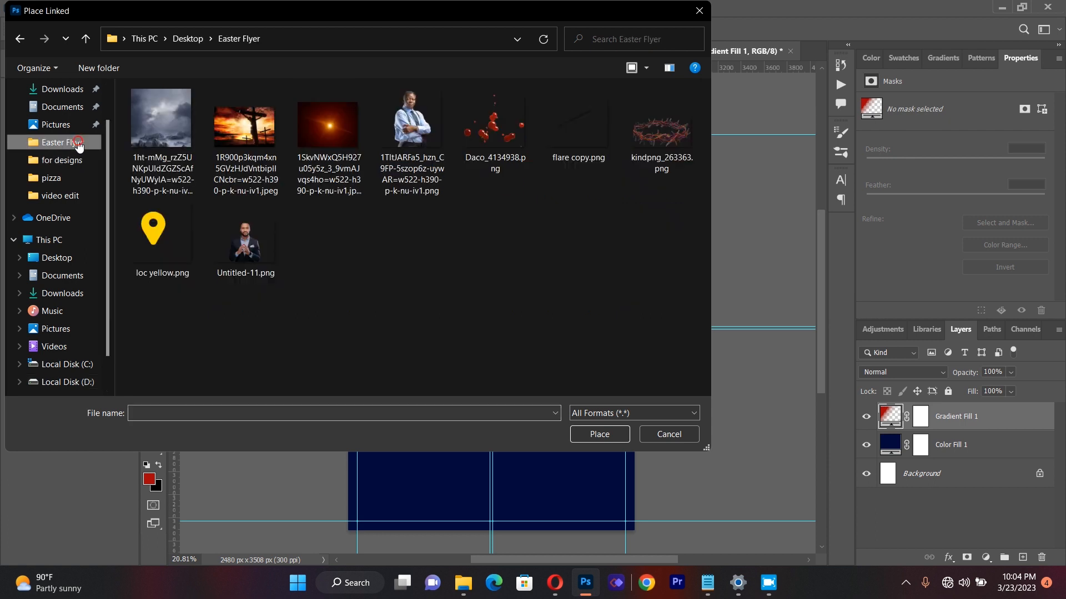
double_click(238, 116)
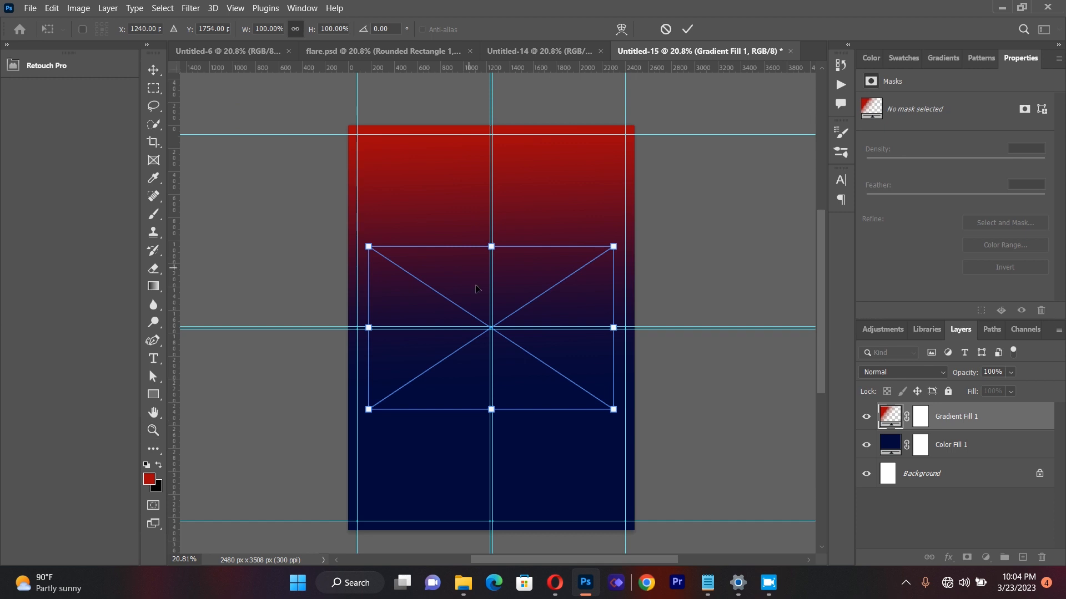
left_click_drag(508, 246, 519, 172)
left_click_drag(534, 343, 547, 285)
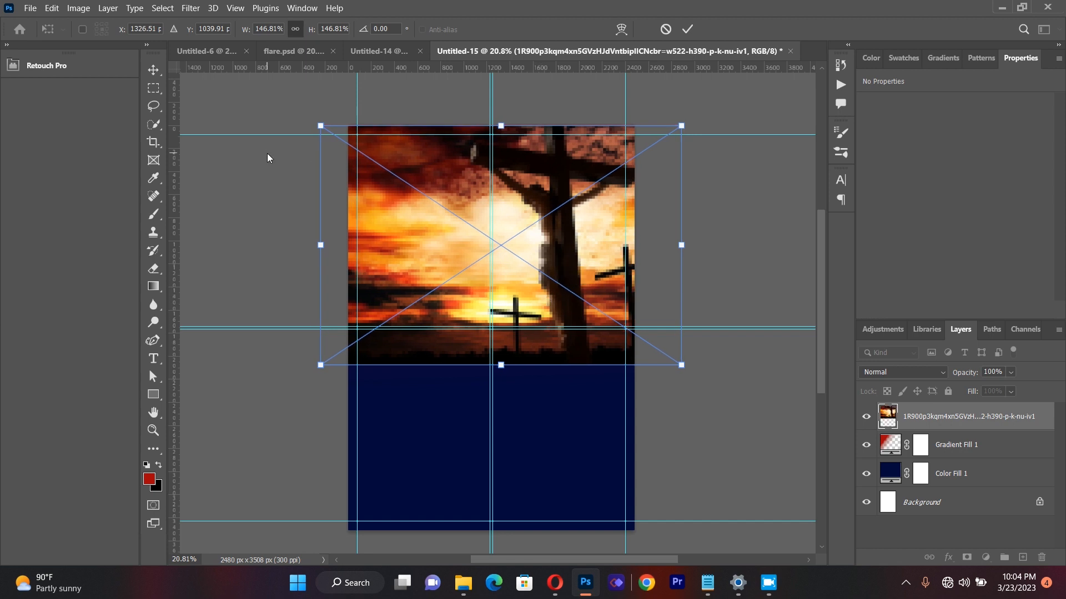
left_click(156, 74)
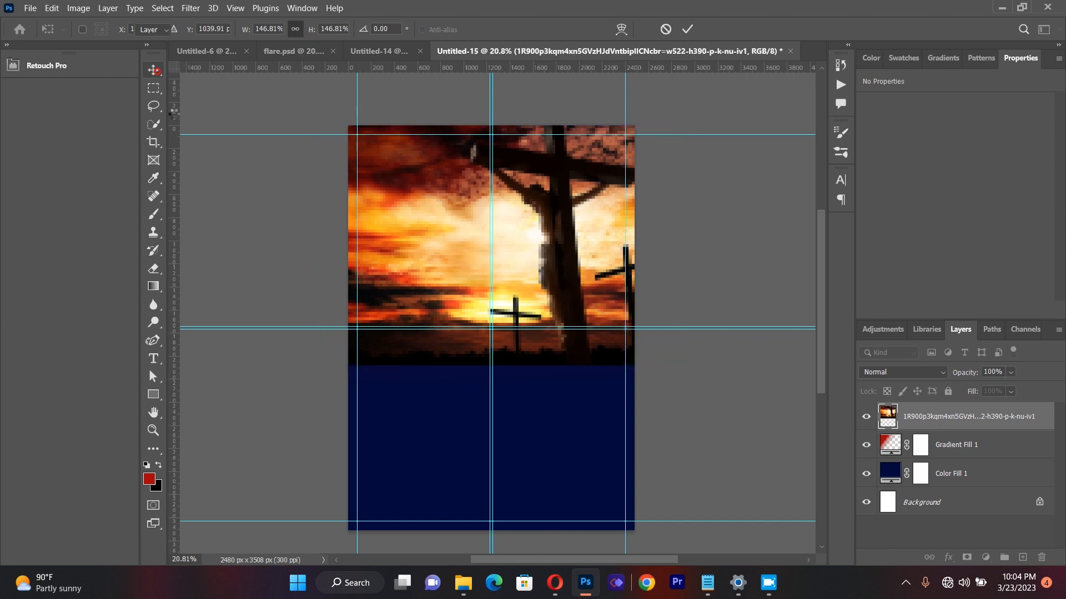
Step: Move the crucifixion image slightly up, to a Y position of about -71 px
left_click(153, 430)
left_click_drag(603, 289, 632, 293)
left_click_drag(770, 254, 737, 265)
left_click(160, 77)
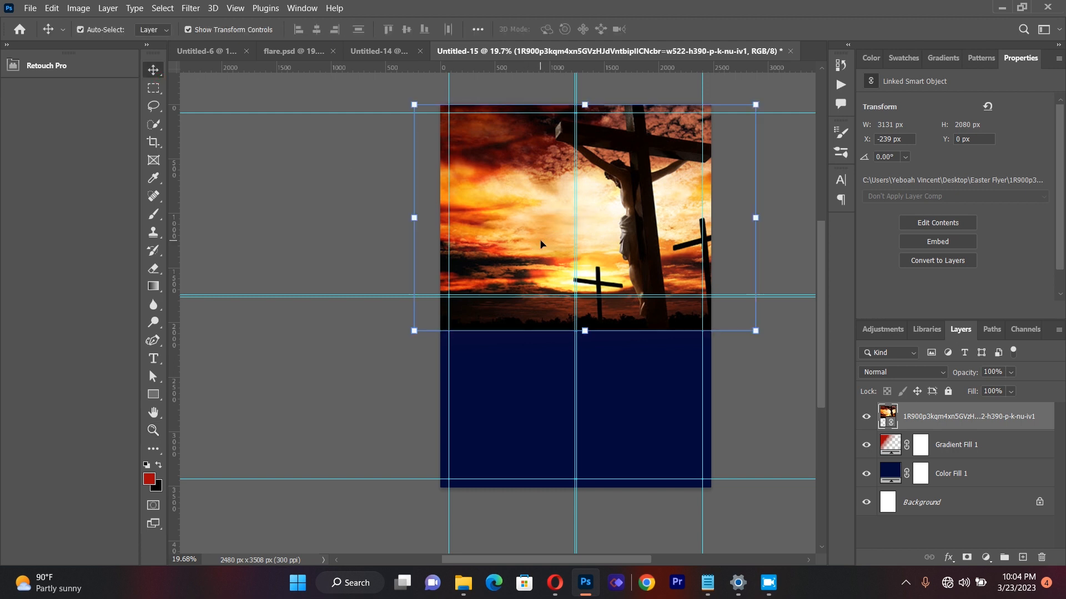
left_click_drag(659, 237, 656, 227)
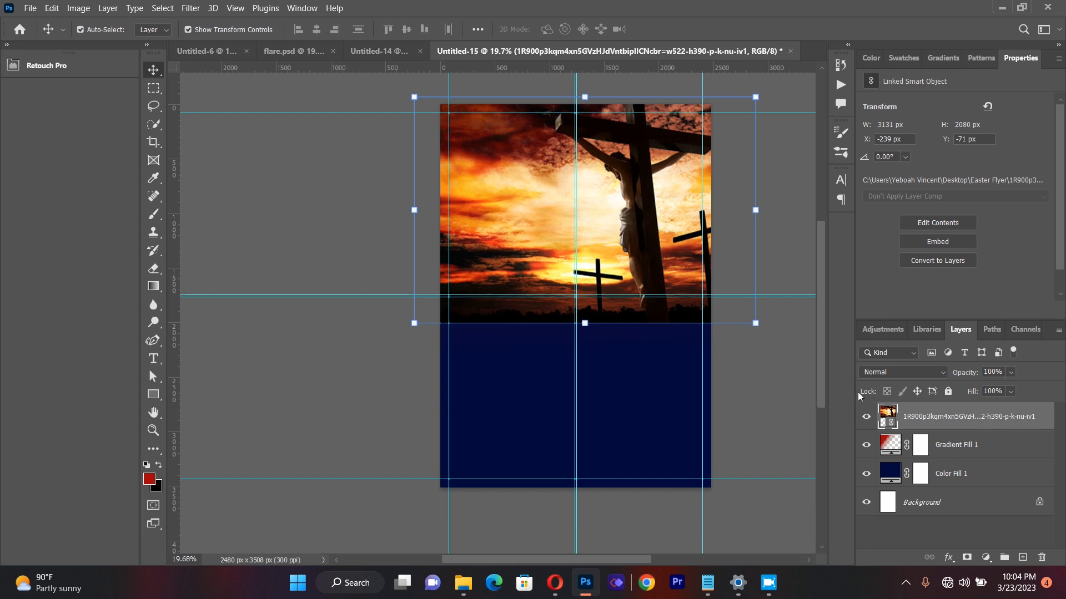
Step: Set the crucifixion image layer's blend mode to Lighten
left_click(895, 374)
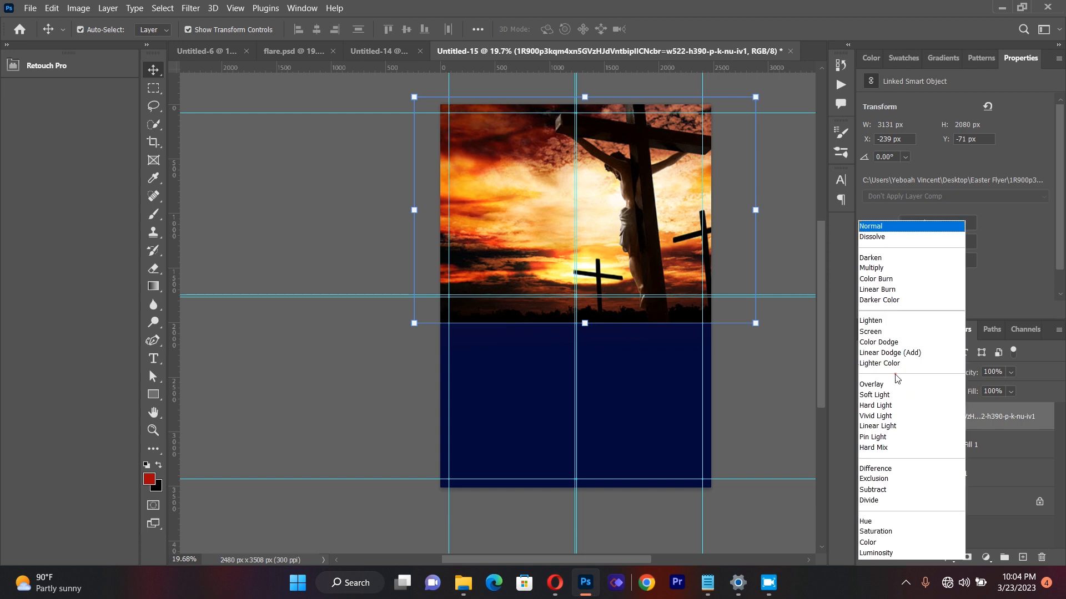
left_click(878, 322)
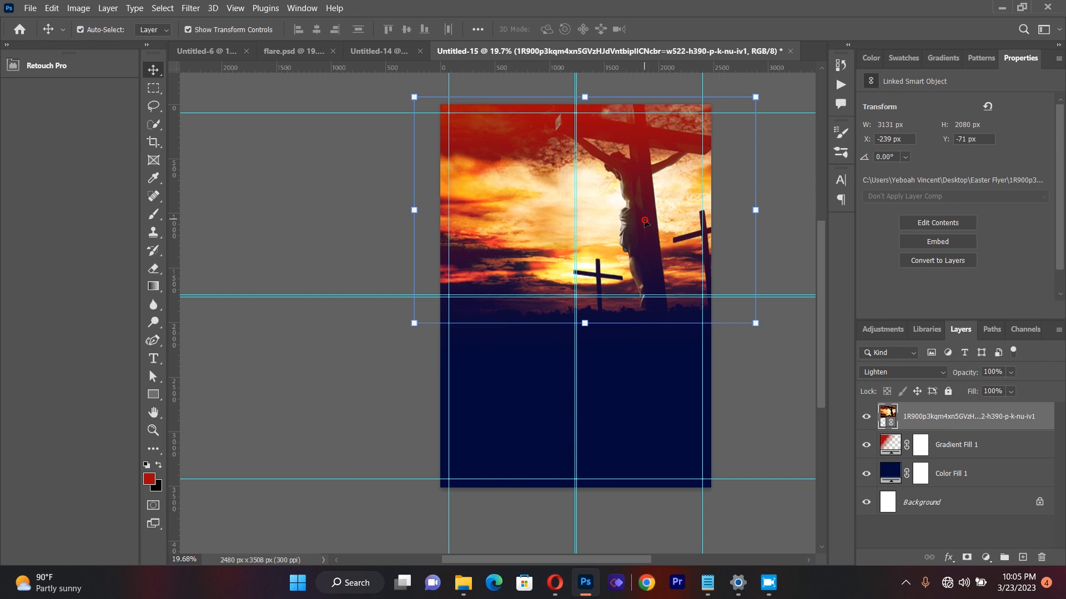
Step: Rasterize the crucifixion image and erase its lower edge with a soft 1102 px Eraser so it fades into the navy background
left_click(157, 268)
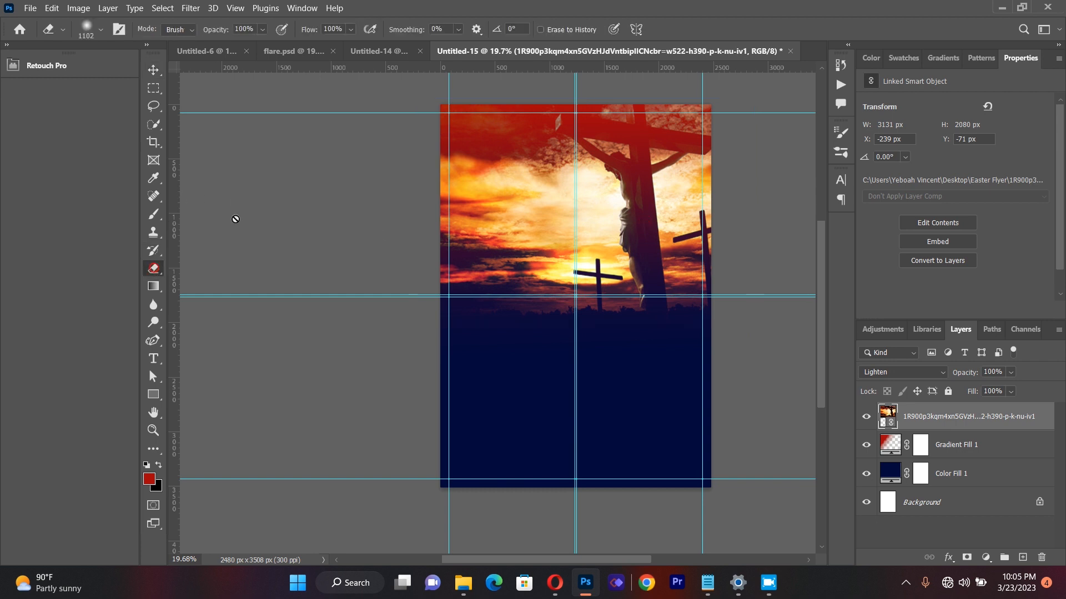
left_click(515, 208)
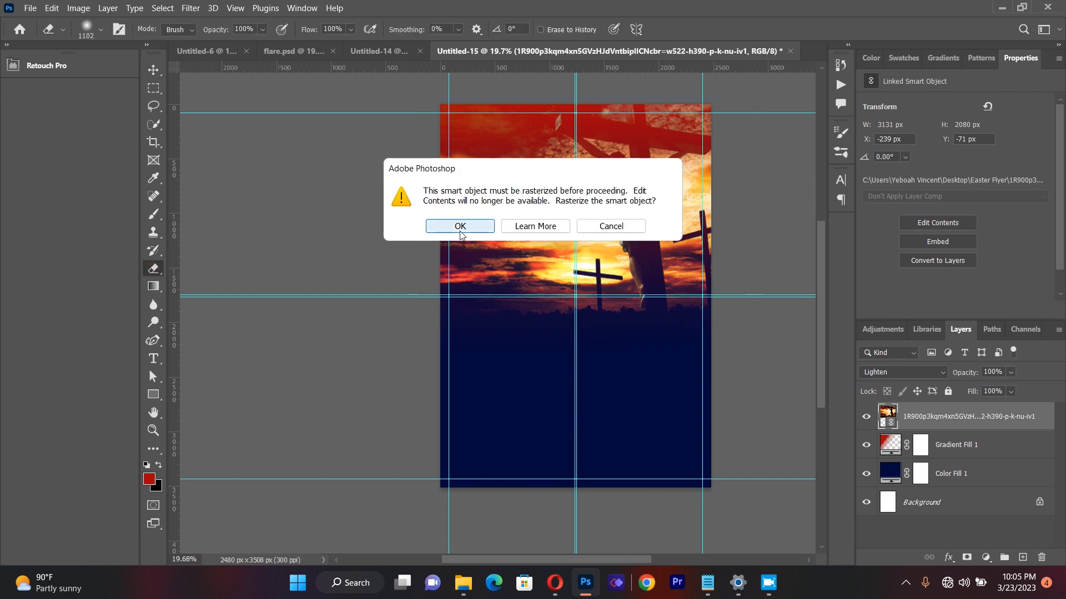
left_click(464, 226)
left_click(475, 315)
mouse_move(605, 315)
left_mouse_down()
mouse_move(661, 315)
mouse_move(689, 302)
mouse_move(647, 305)
left_mouse_up()
left_click(645, 303)
left_click(597, 308)
left_click(573, 309)
left_click_drag(505, 310, 455, 307)
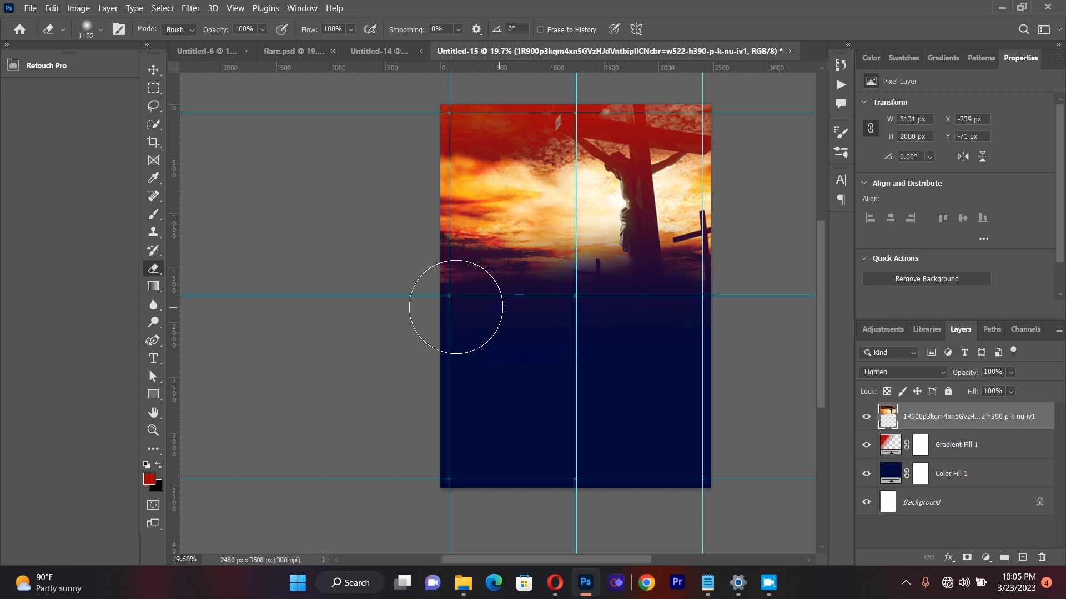
left_click_drag(524, 316, 607, 308)
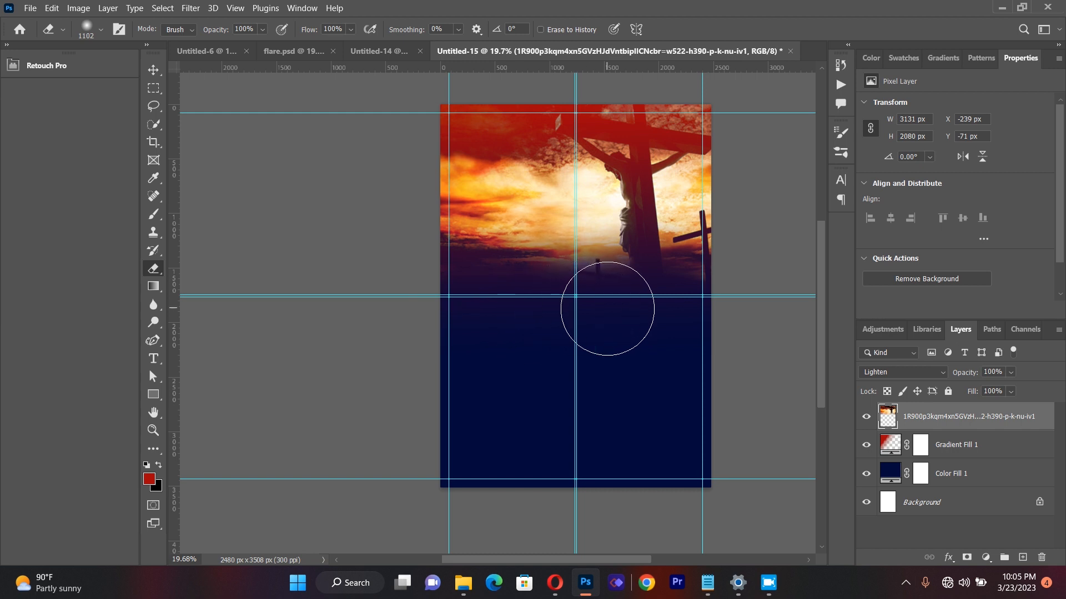
Step: Move the crucifixion image up and to the right until its left edge meets the page's left edge
left_click(163, 78)
left_click_drag(600, 198, 631, 173)
left_click_drag(629, 174, 628, 173)
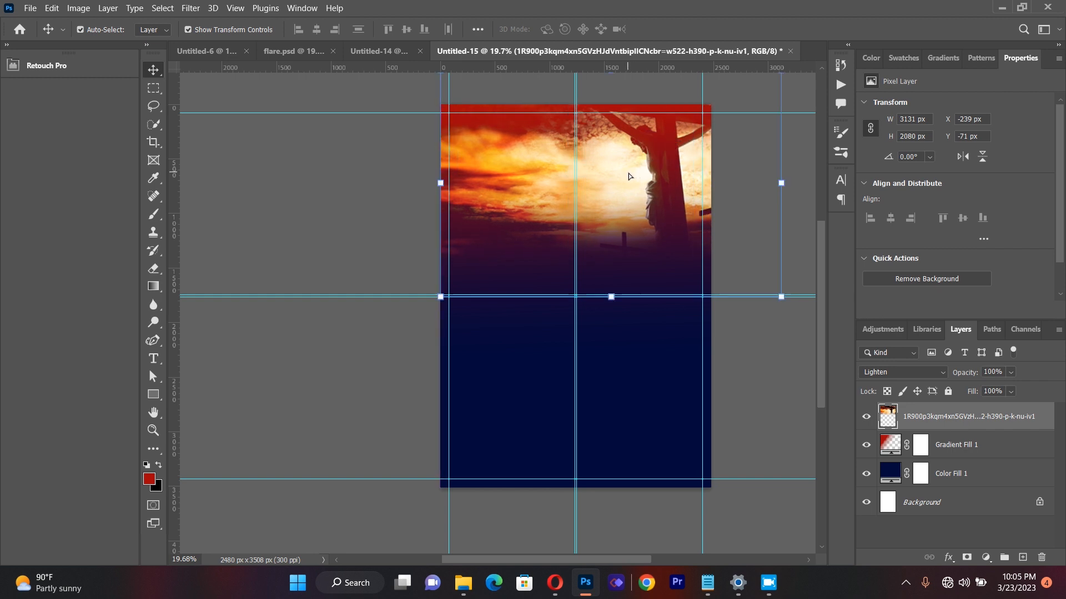
left_click(299, 231)
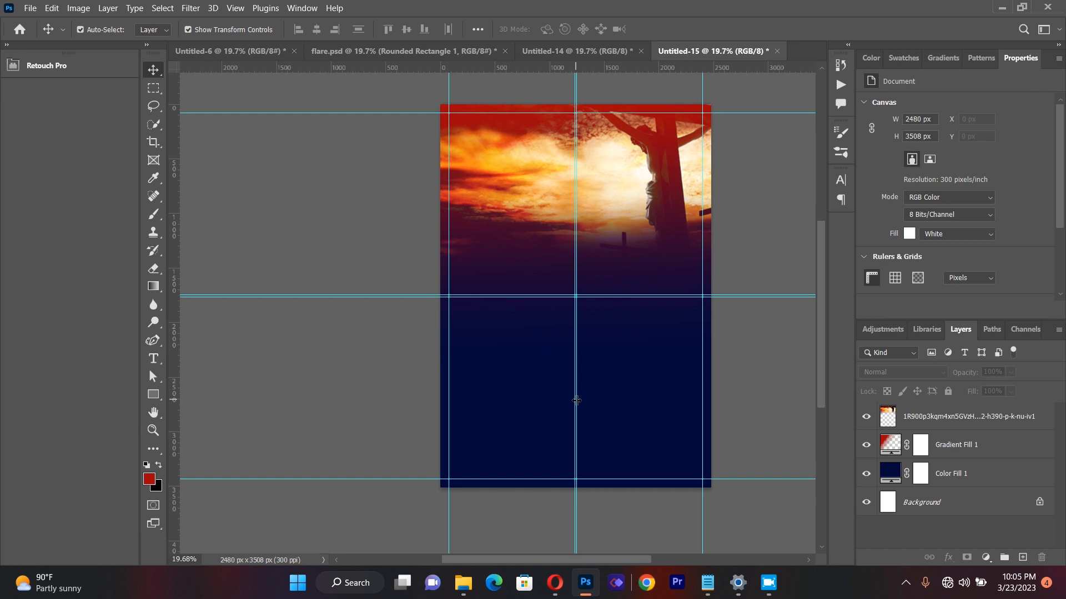
Step: Place the stormy cloud image as a linked object, scaled to about 164%, across the page's lower part
left_click(30, 8)
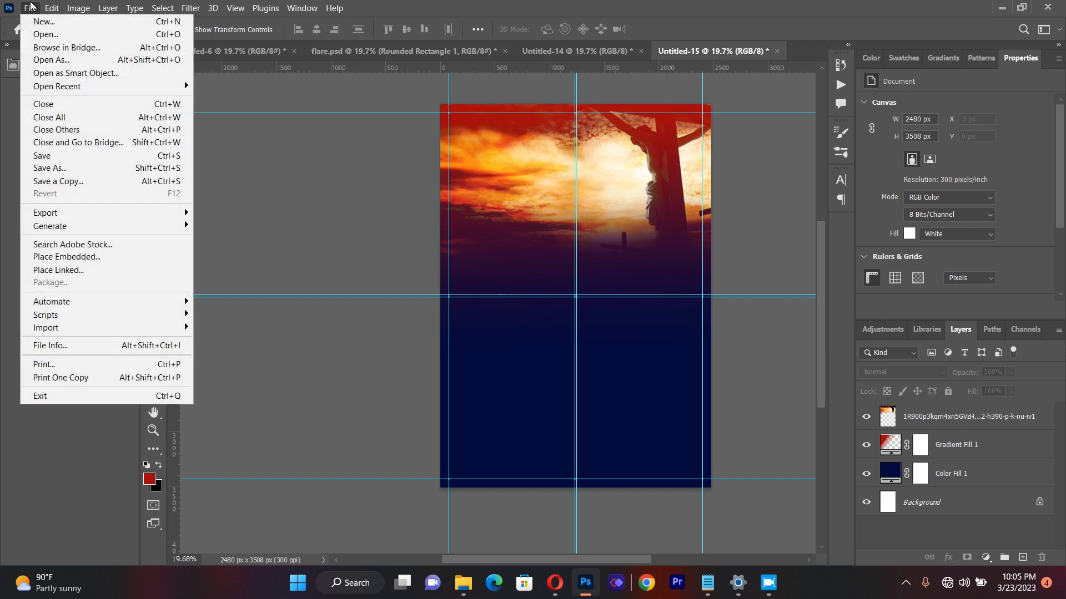
left_click(65, 270)
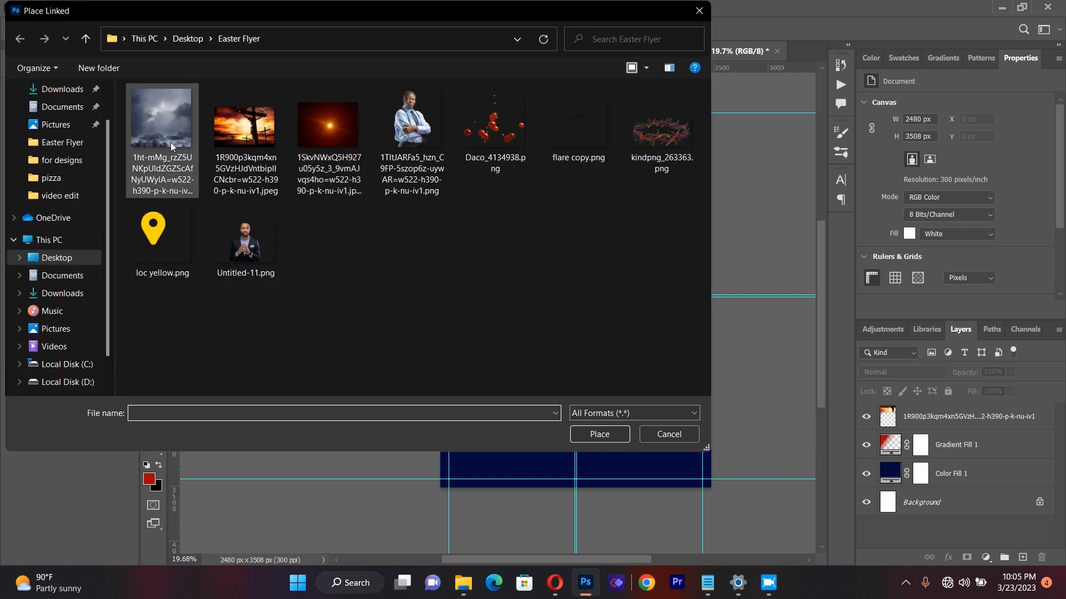
double_click(168, 138)
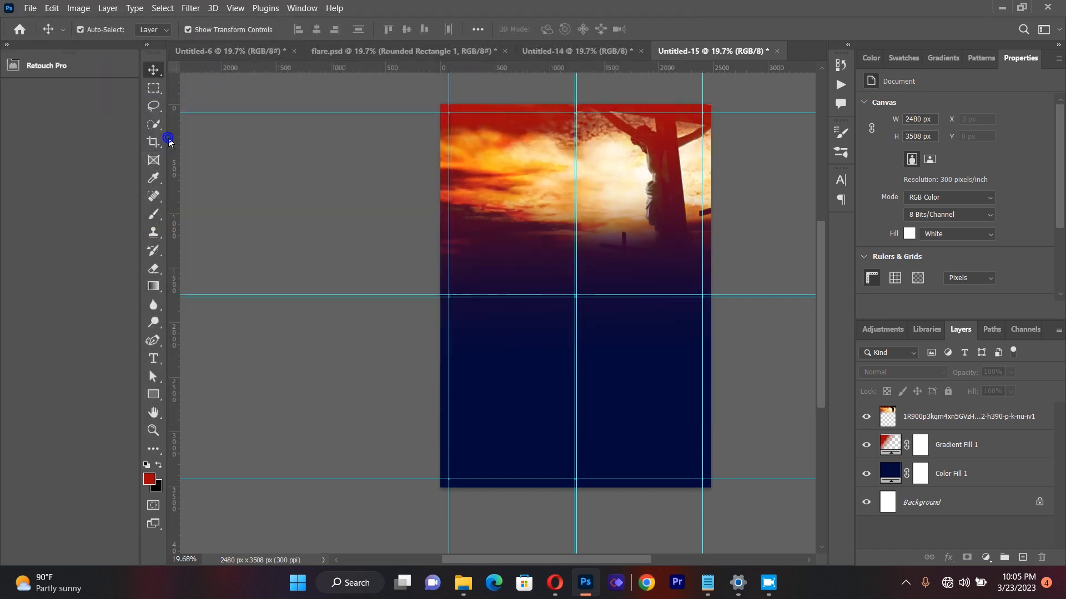
left_click_drag(484, 385, 423, 444)
left_click_drag(666, 445, 721, 498)
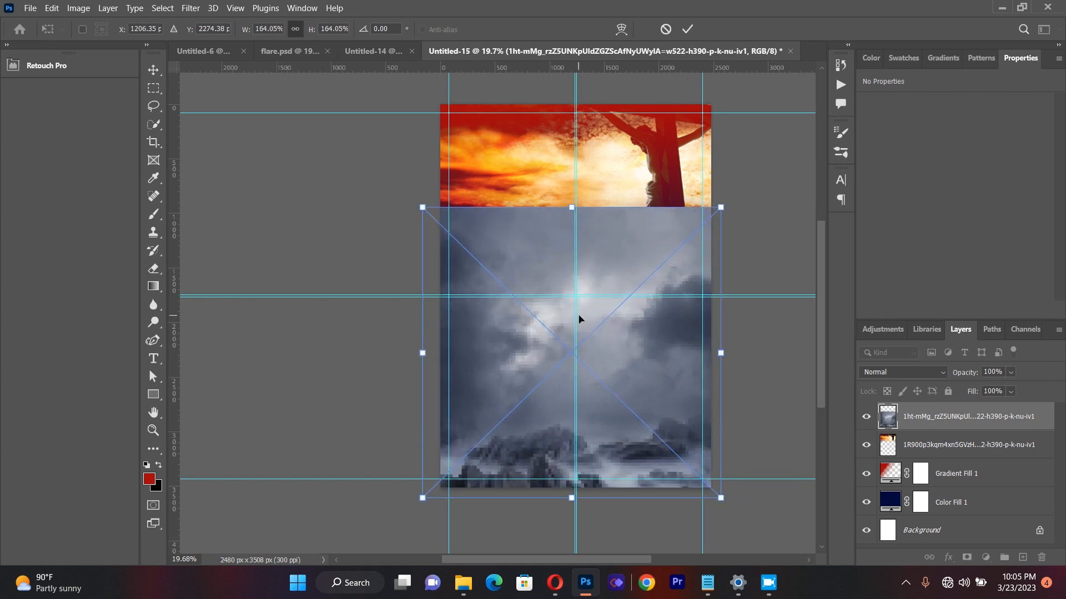
mouse_move(579, 318)
left_mouse_down()
mouse_move(568, 383)
mouse_move(589, 345)
mouse_move(602, 349)
left_mouse_up()
Step: Set the cloud image's blend mode to Hard Light and position it at about X -254 px, Y 1474 px
left_click(903, 372)
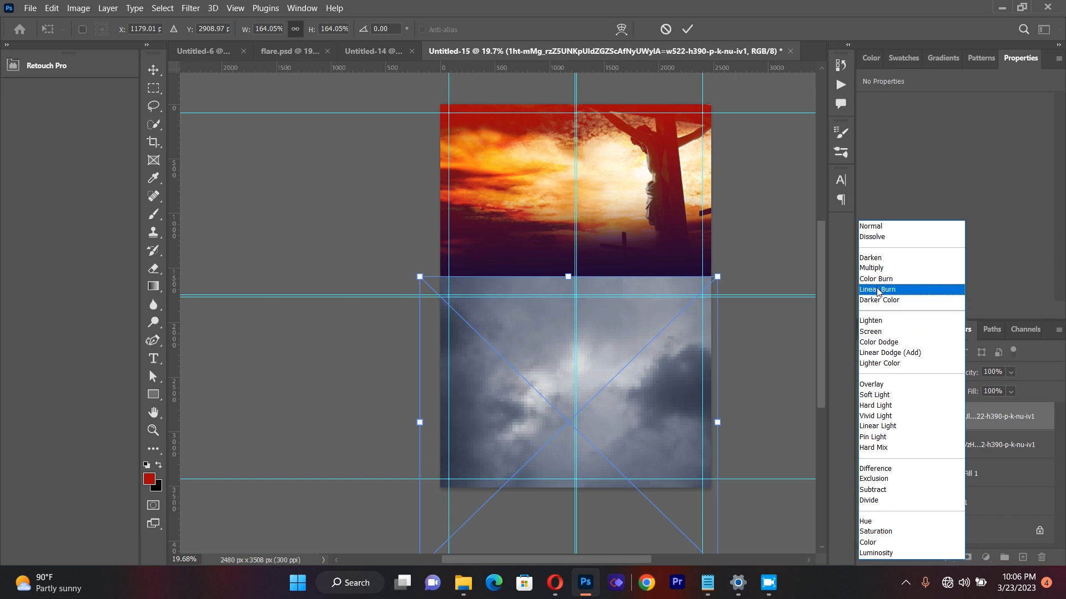
left_click(885, 406)
left_click(154, 69)
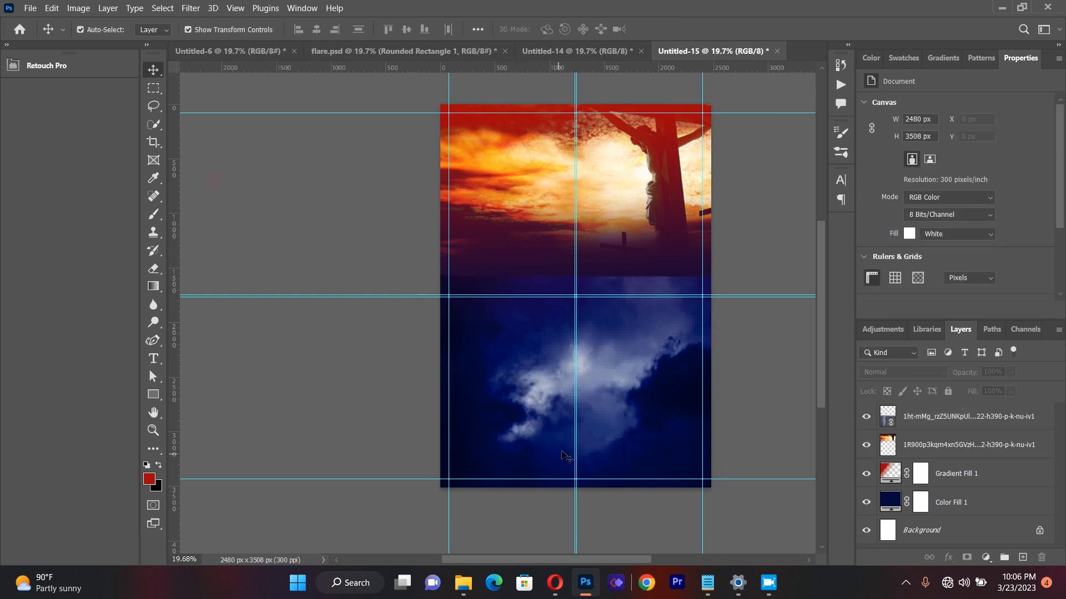
mouse_move(631, 411)
left_mouse_down()
mouse_move(629, 383)
mouse_move(622, 395)
left_mouse_up()
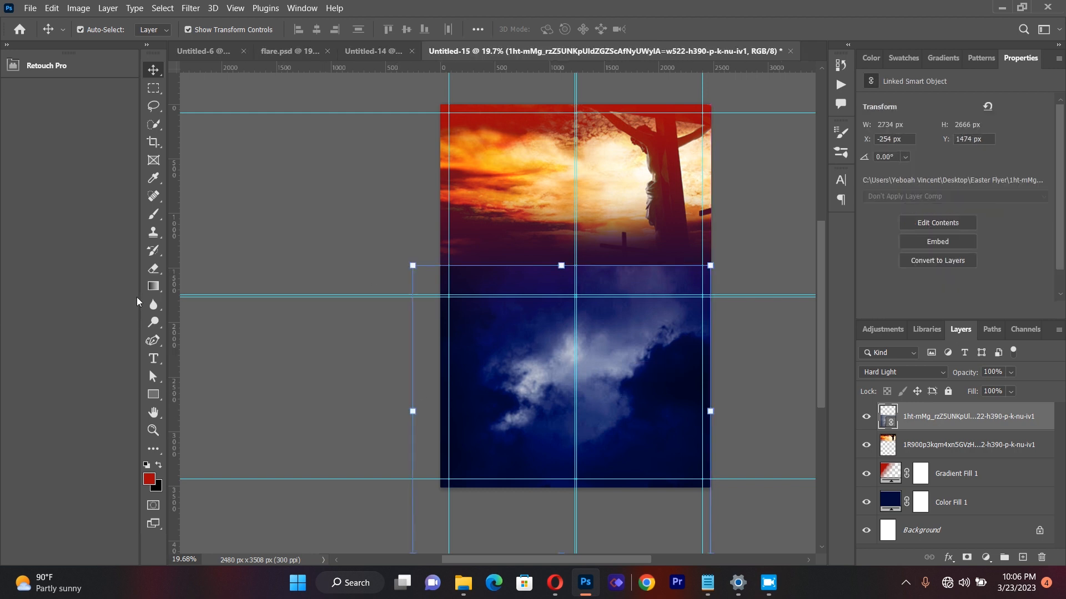
Step: Rasterize the cloud image and erase its upper edge with the soft 1102 px Eraser to blend it into the sunset image
left_click(153, 268)
left_click_drag(901, 417, 578, 322)
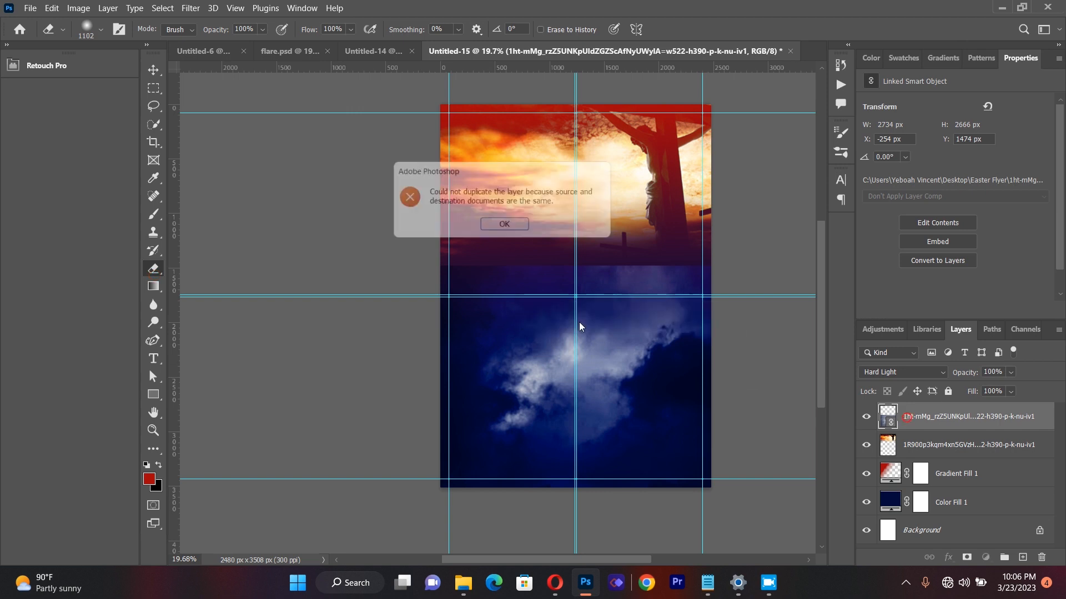
left_click(522, 226)
left_click(537, 284)
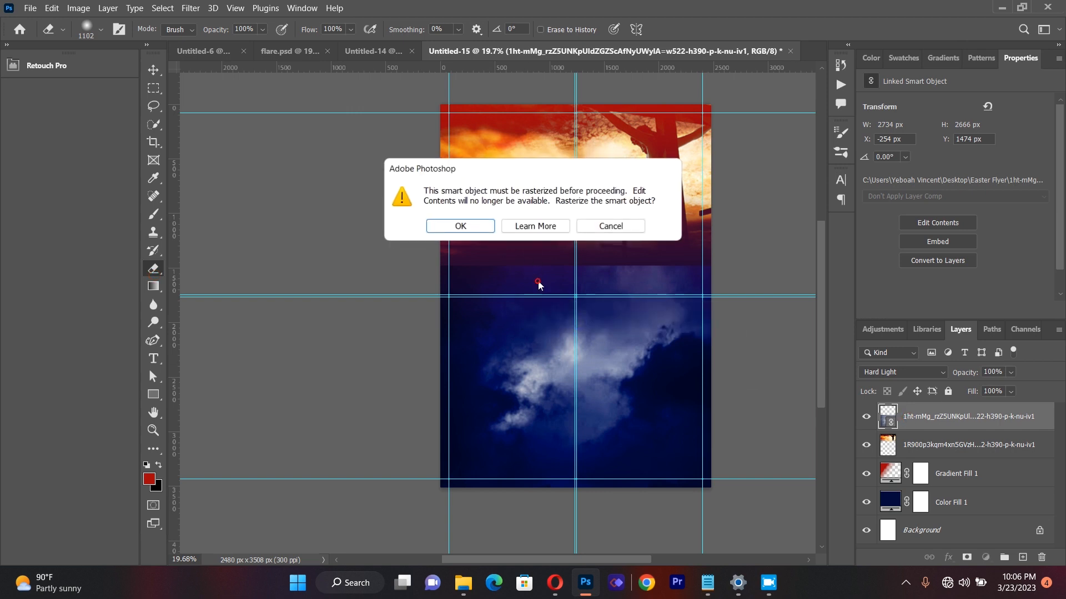
left_click(485, 231)
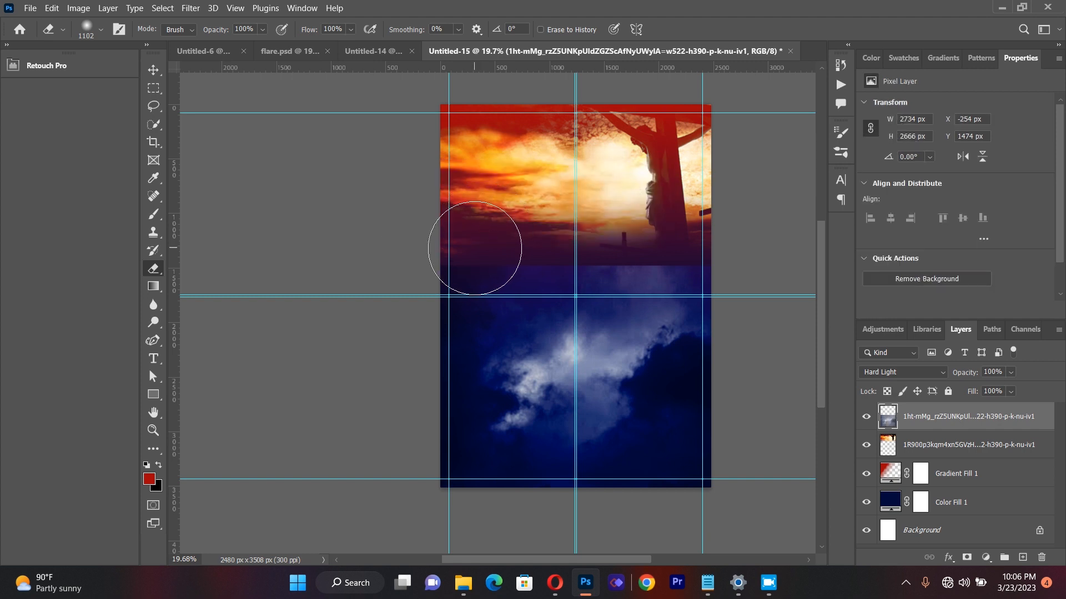
mouse_move(475, 249)
left_mouse_down()
mouse_move(680, 260)
mouse_move(519, 242)
mouse_move(507, 257)
mouse_move(475, 260)
mouse_move(540, 250)
left_mouse_up()
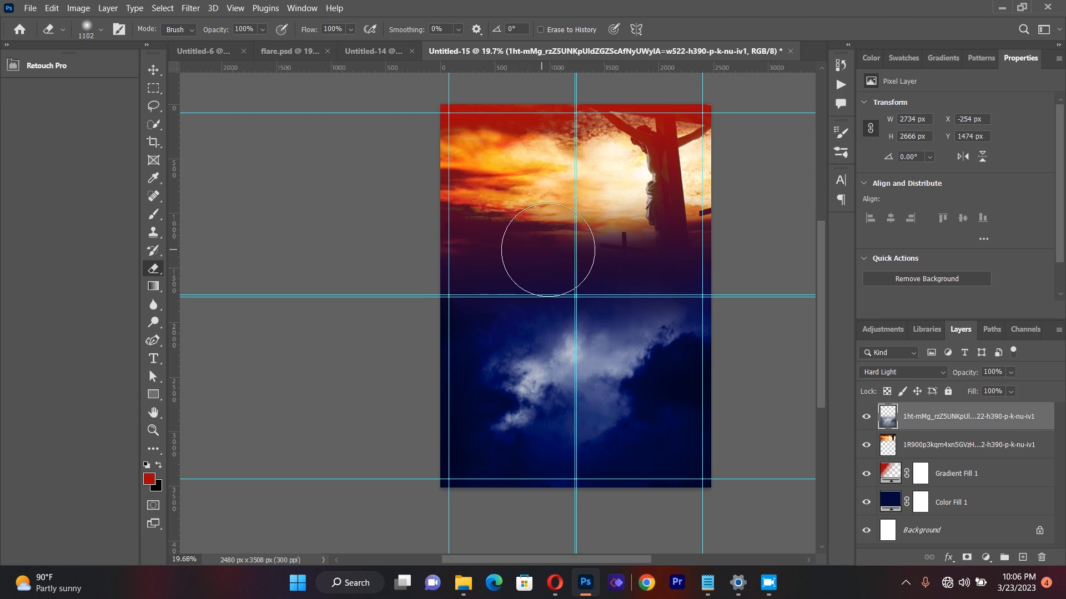
mouse_move(675, 252)
left_mouse_down()
mouse_move(518, 245)
mouse_move(473, 255)
left_mouse_up()
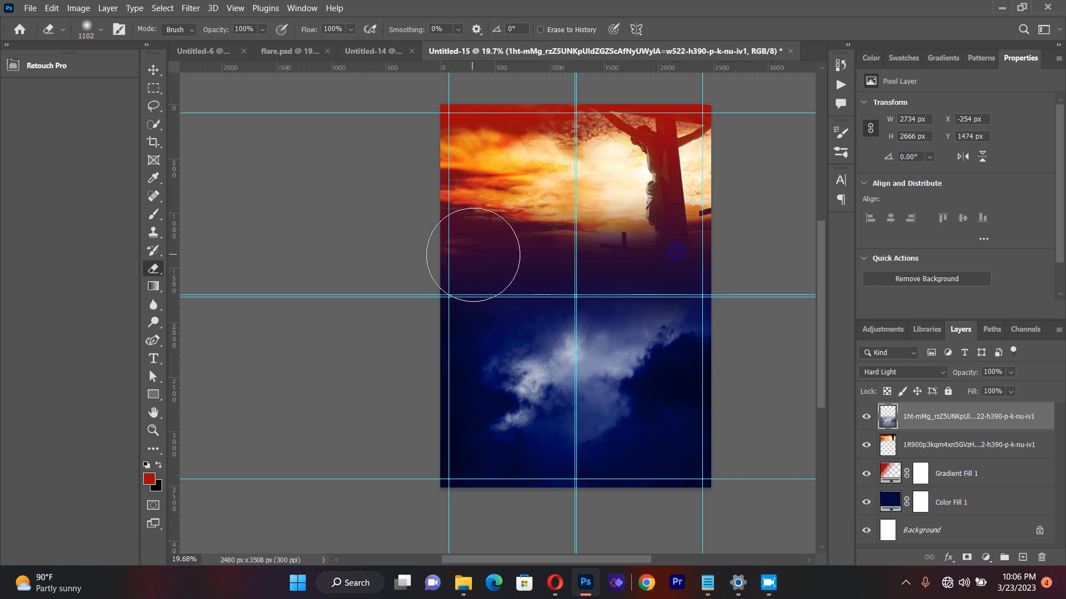
Step: Draw a red vertical rectangle about 551 by 1221 px near the top of the page, left of the centre guides
key("u")
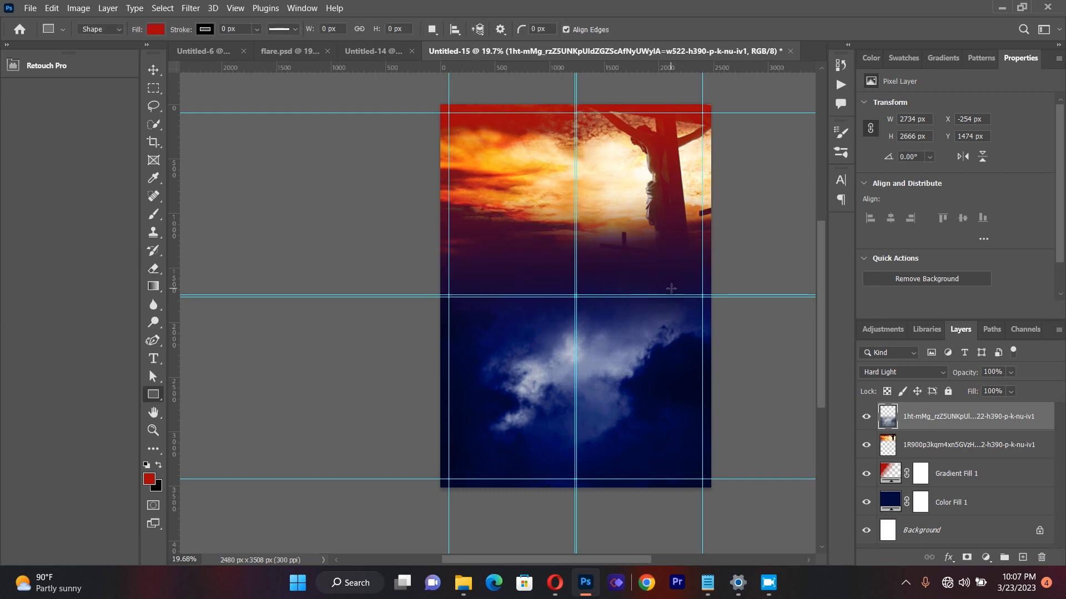
right_click(154, 395)
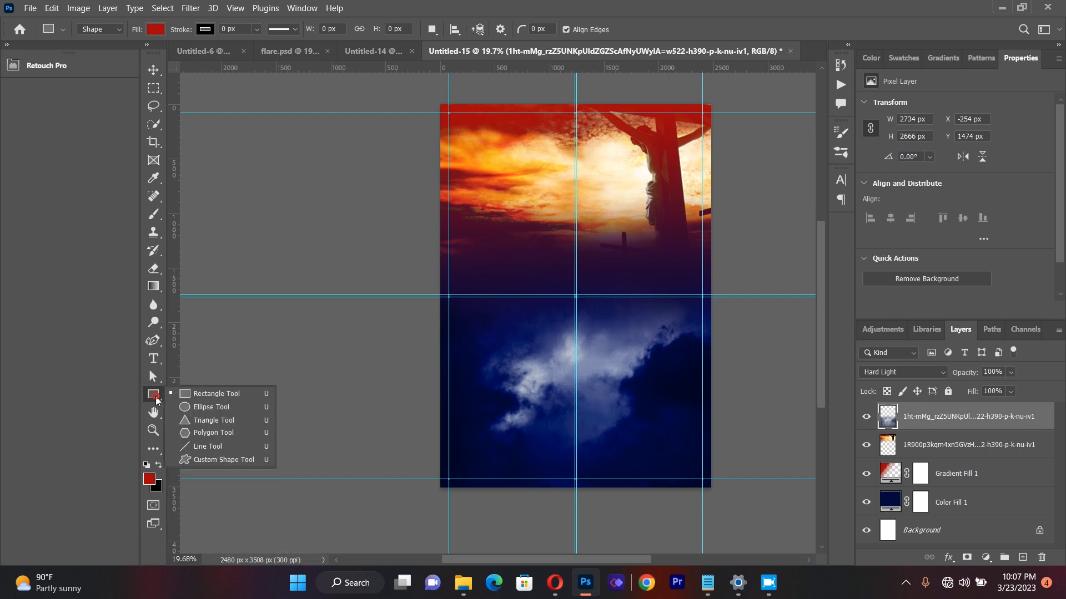
left_click(187, 396)
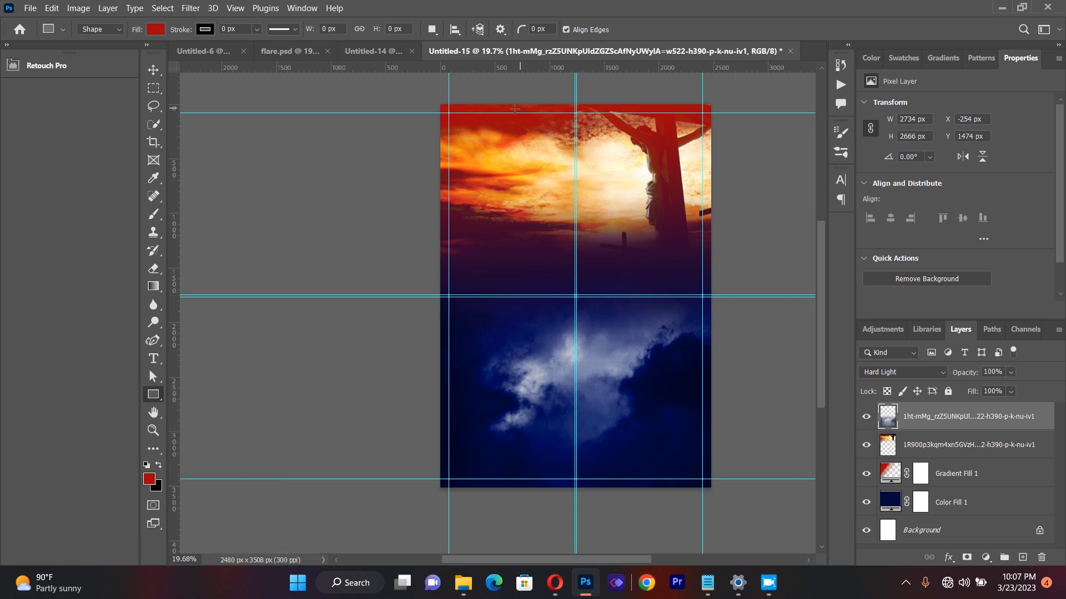
left_click_drag(515, 109, 573, 246)
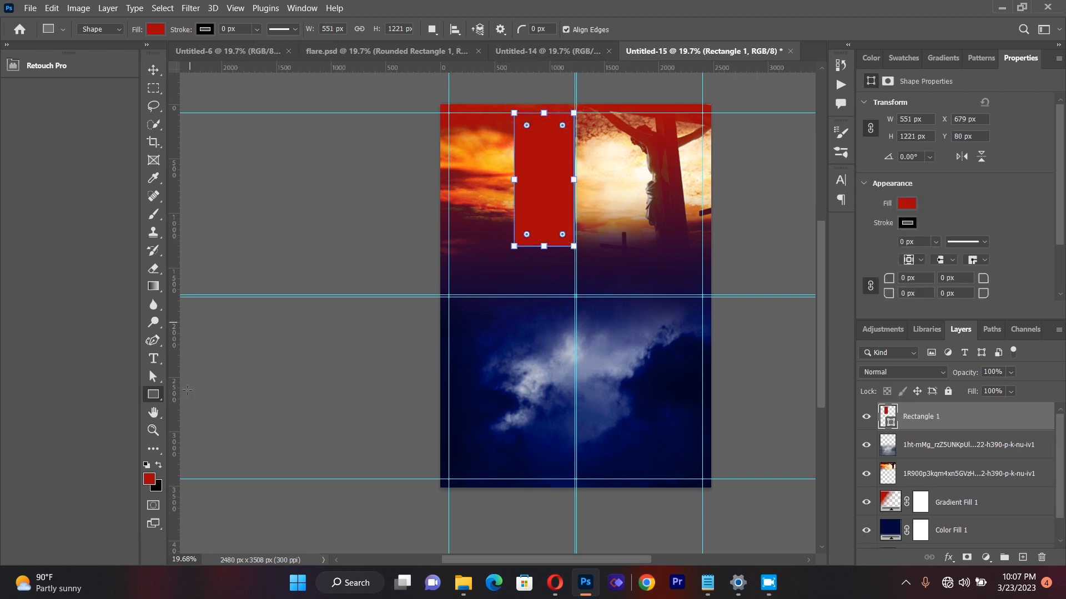
Step: Move the red rectangle up past the page's top edge and slightly right, to about X 786 px, Y -76 px
left_click(153, 430)
left_click_drag(637, 116, 652, 120)
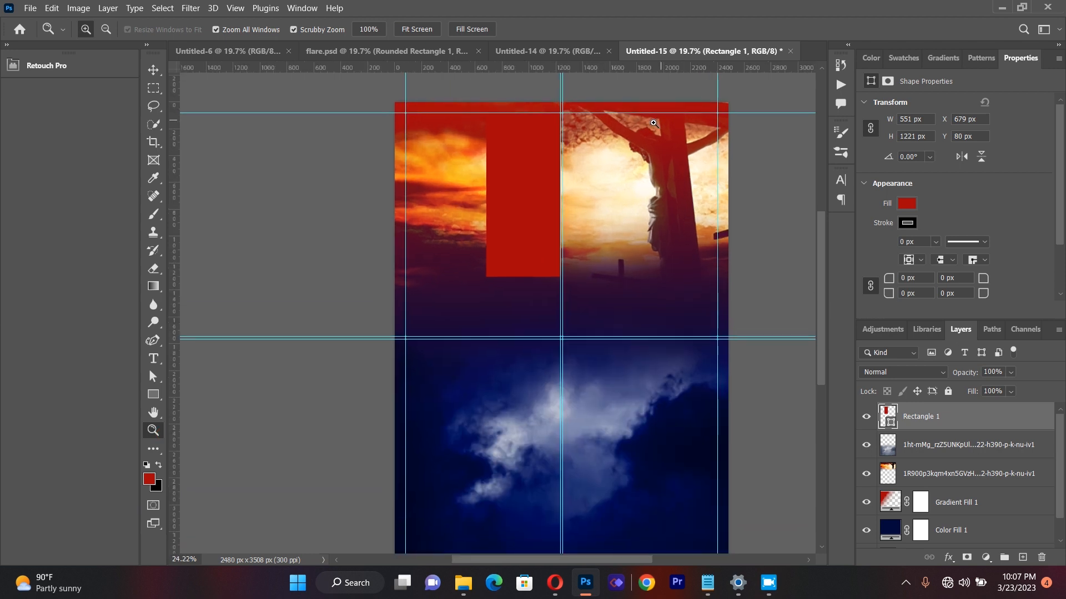
left_click(154, 70)
left_click_drag(536, 170, 551, 148)
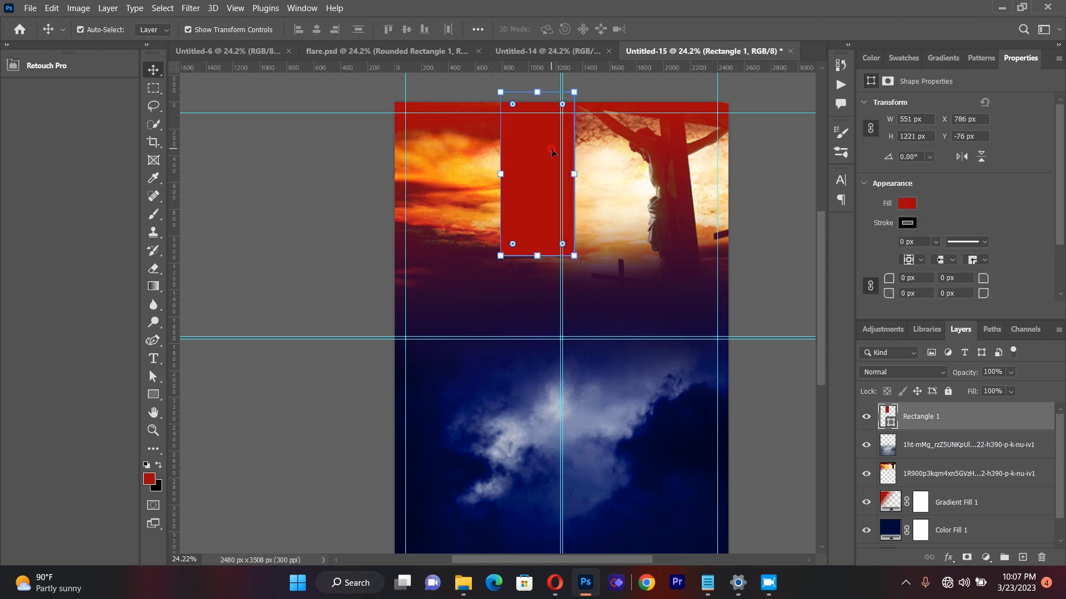
Step: Add a Gradient Overlay layer style to the rectangle
right_click(925, 418)
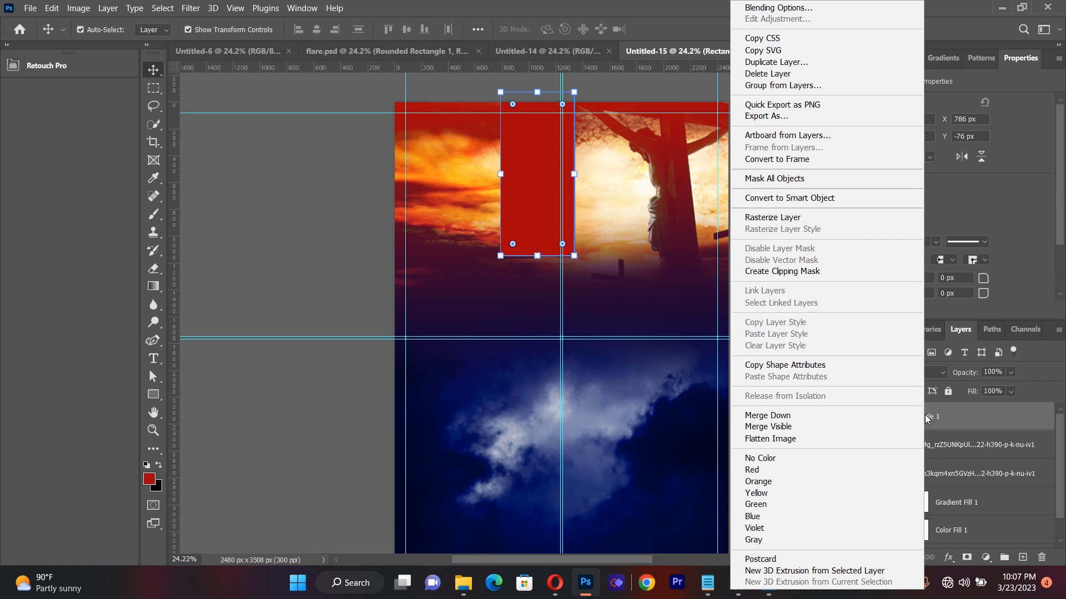
left_click(761, 9)
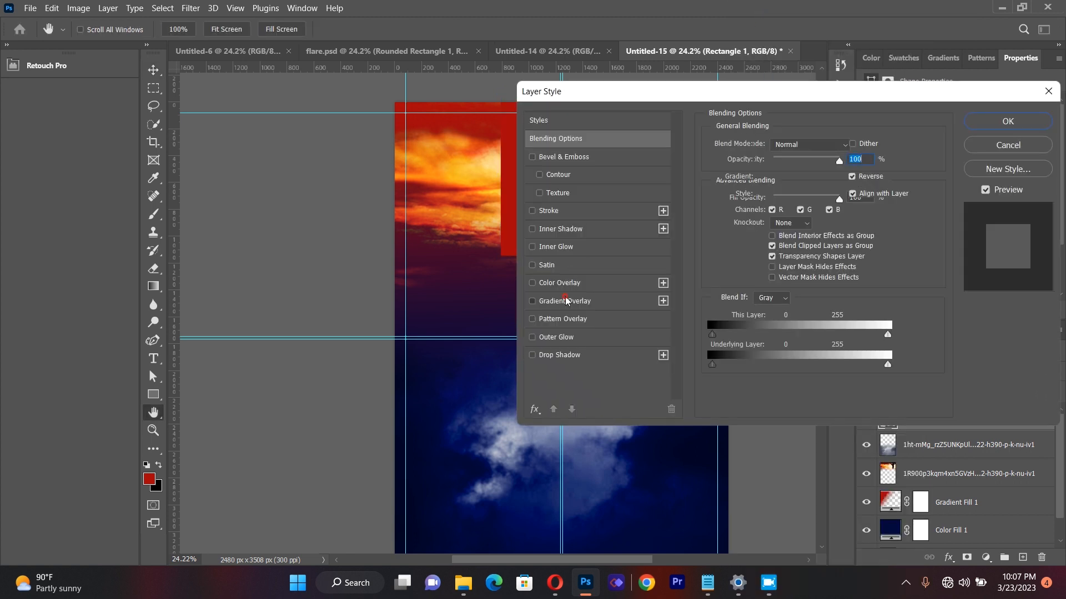
left_click(566, 301)
left_click(706, 90)
left_click_drag(749, 93, 910, 100)
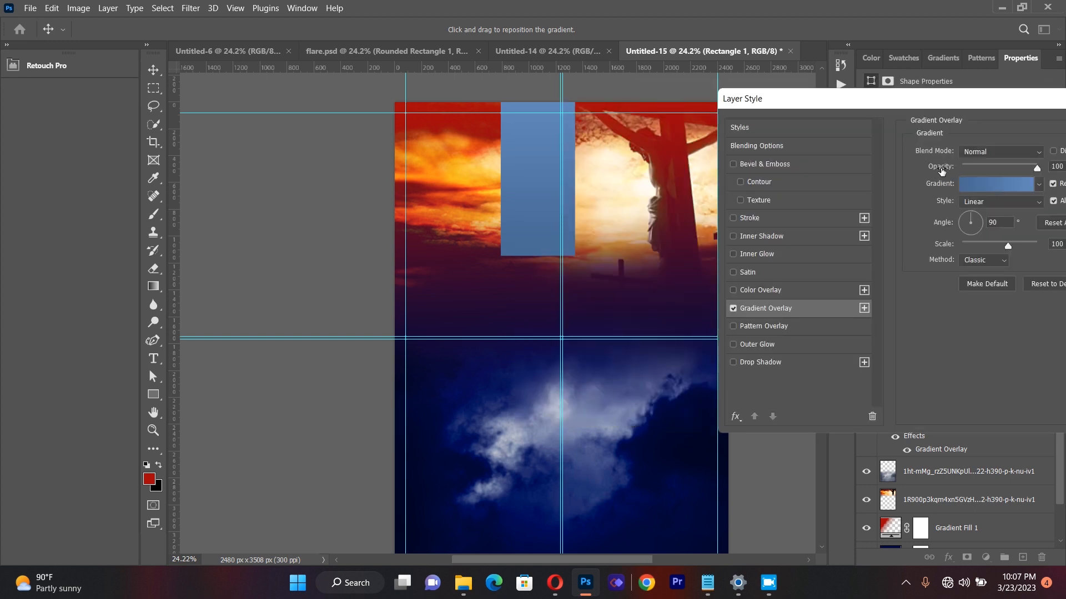
Step: Set the colour stop at location 0 of the rectangle's overlay gradient to light orange e0863d
left_click(972, 184)
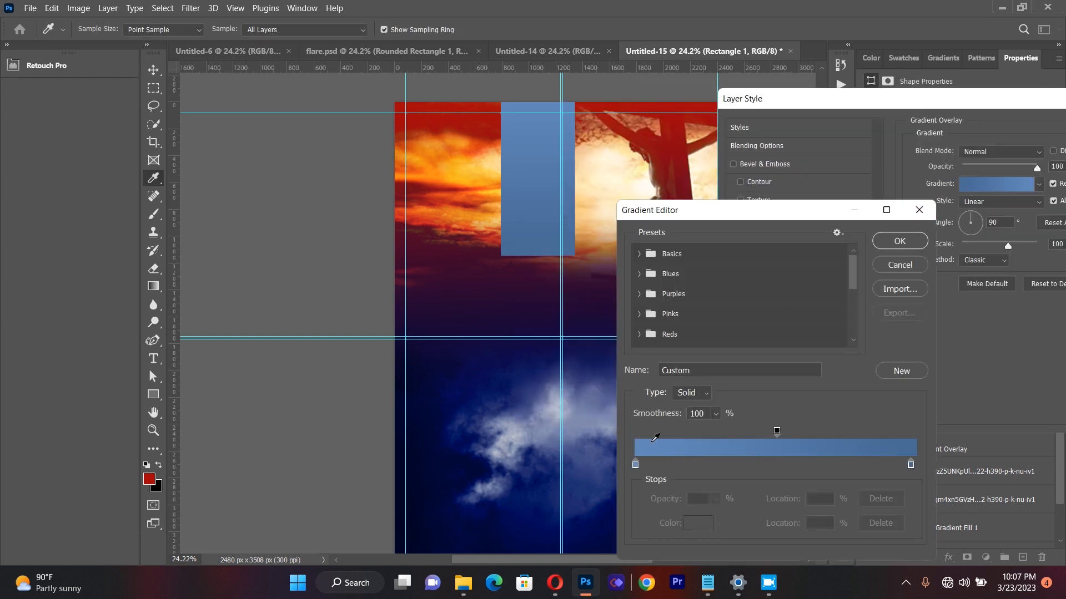
left_click(635, 466)
left_click(692, 531)
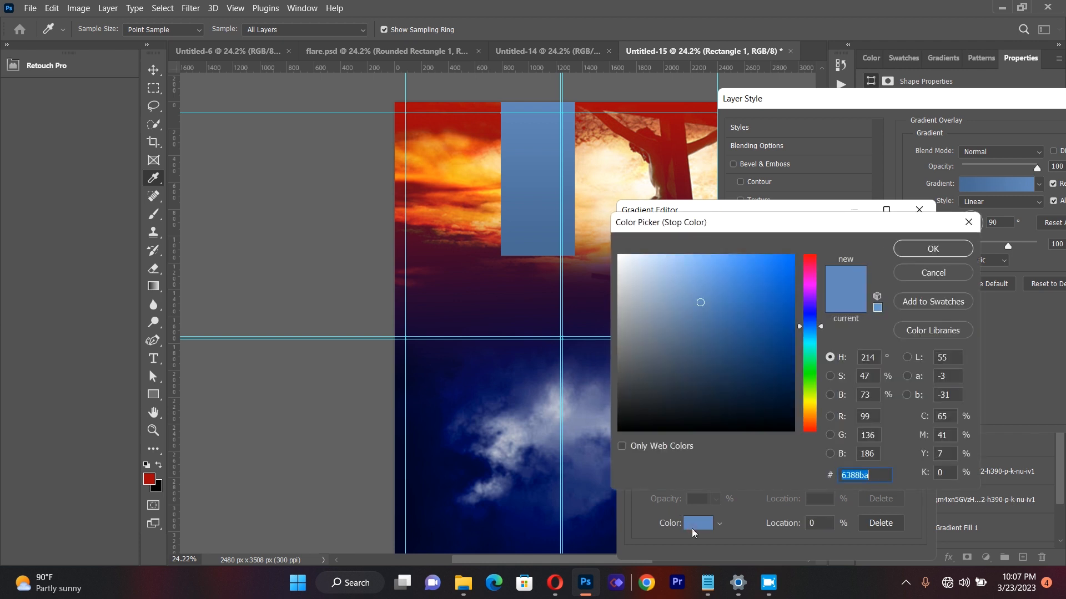
left_click_drag(812, 426, 811, 406)
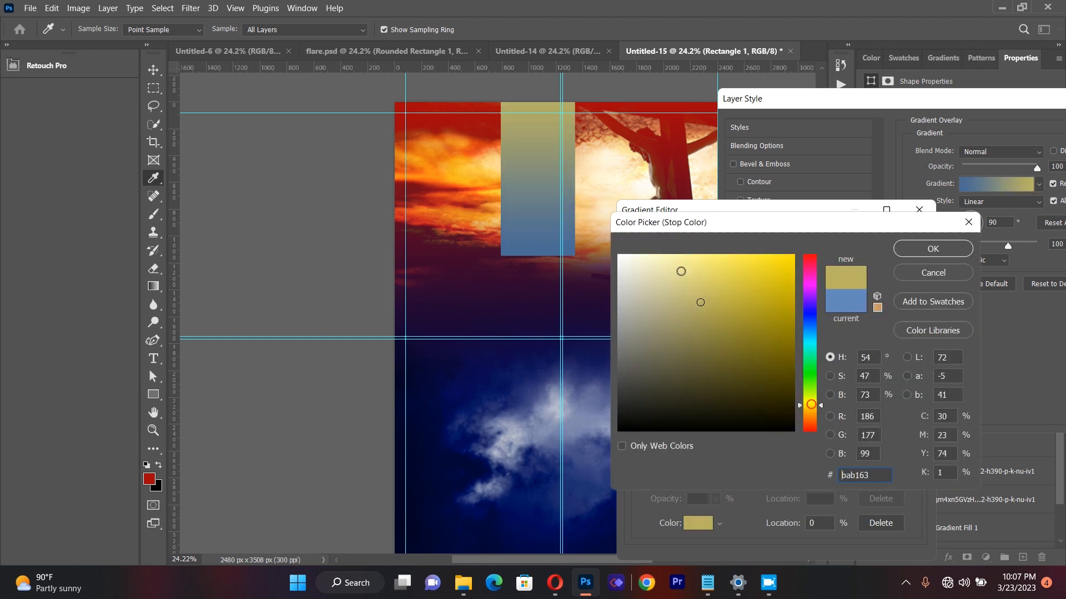
left_click(737, 271)
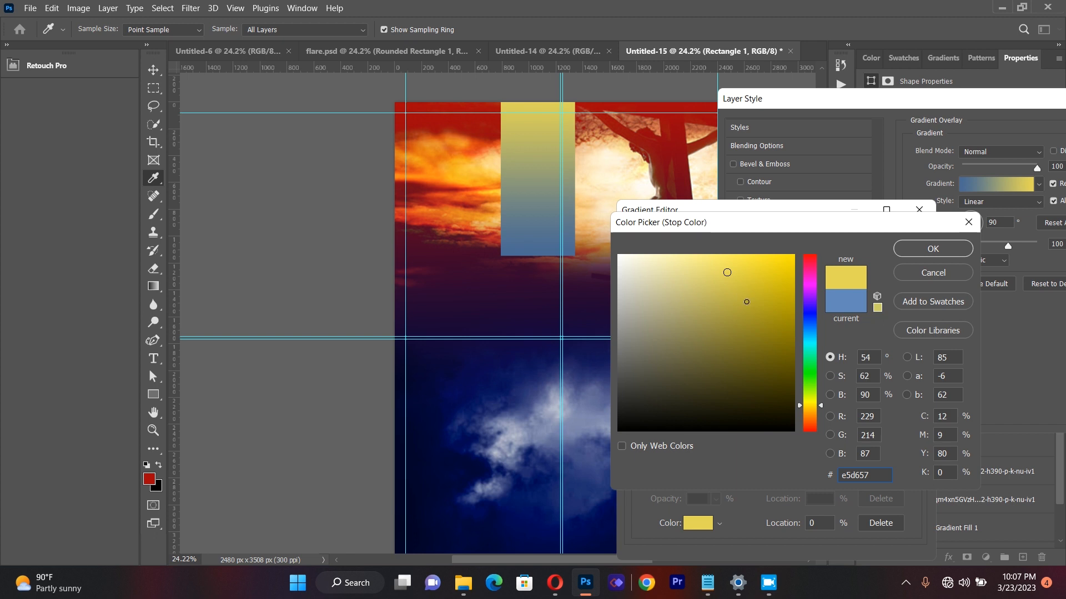
left_click(747, 302)
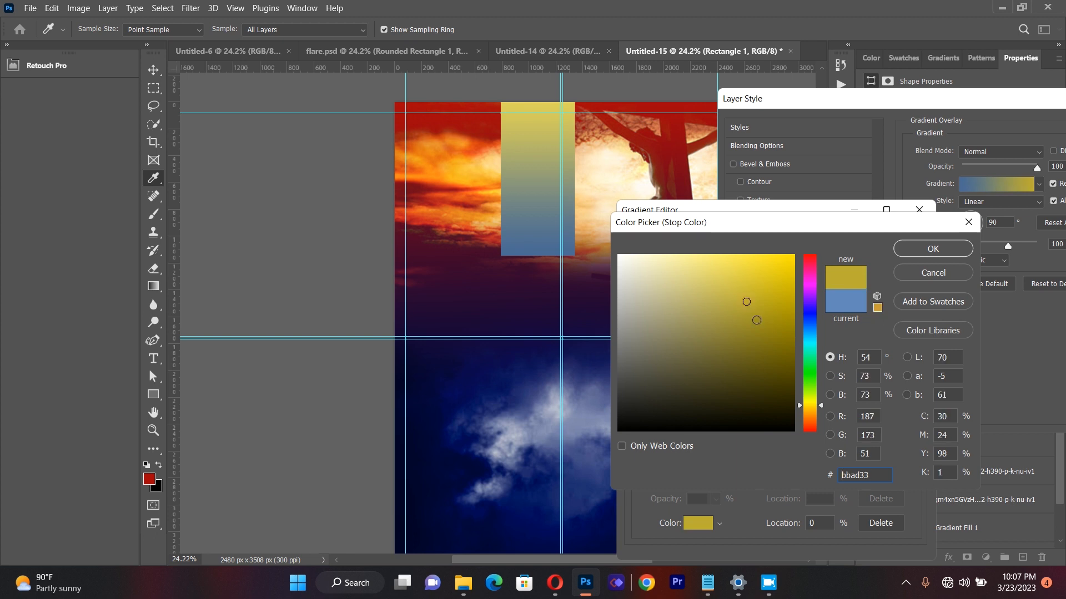
left_click(804, 418)
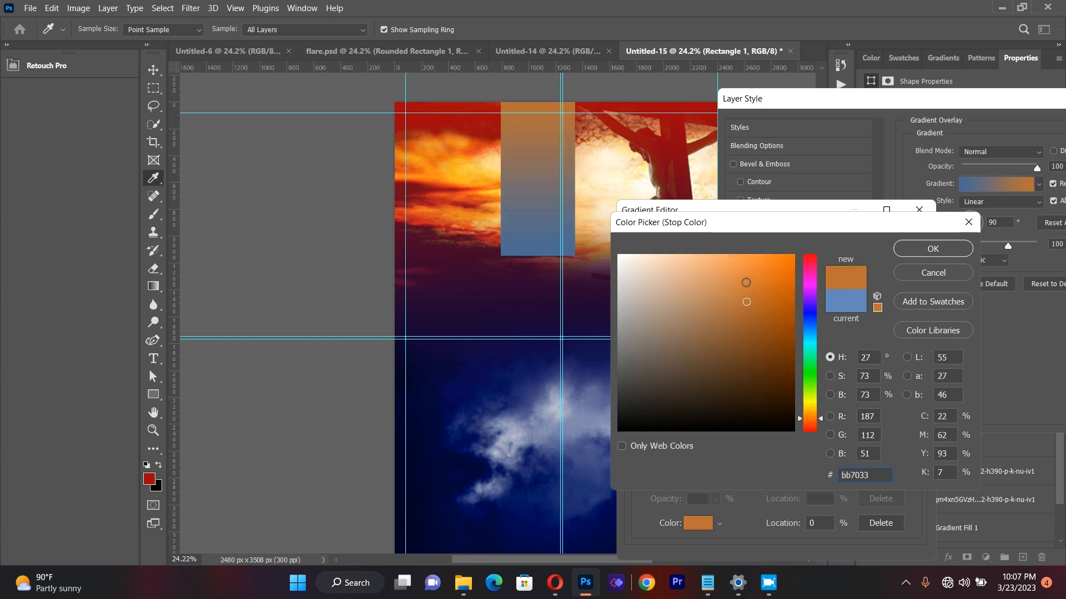
left_click(746, 277)
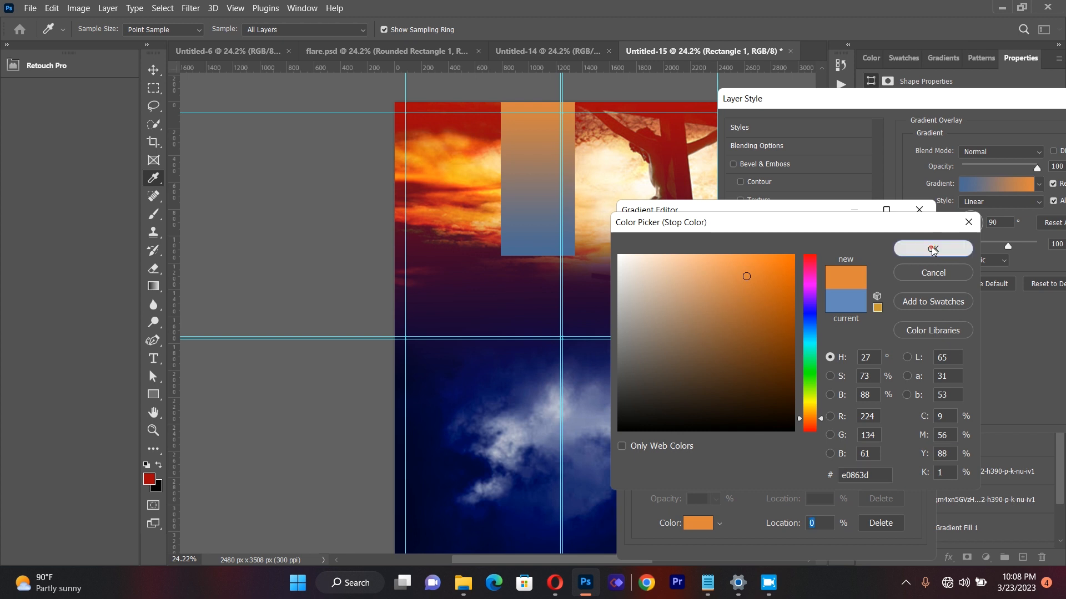
left_click(932, 250)
Step: Set the overlay gradient's stop at location 98% to deep orange d84707 and apply the layer style
left_click(911, 465)
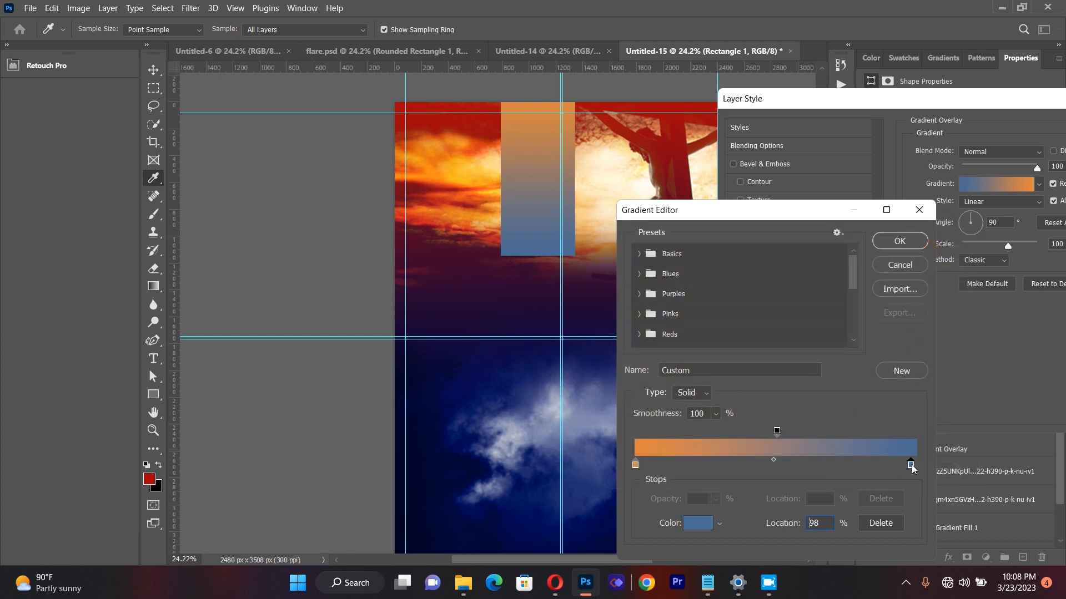
left_click(700, 524)
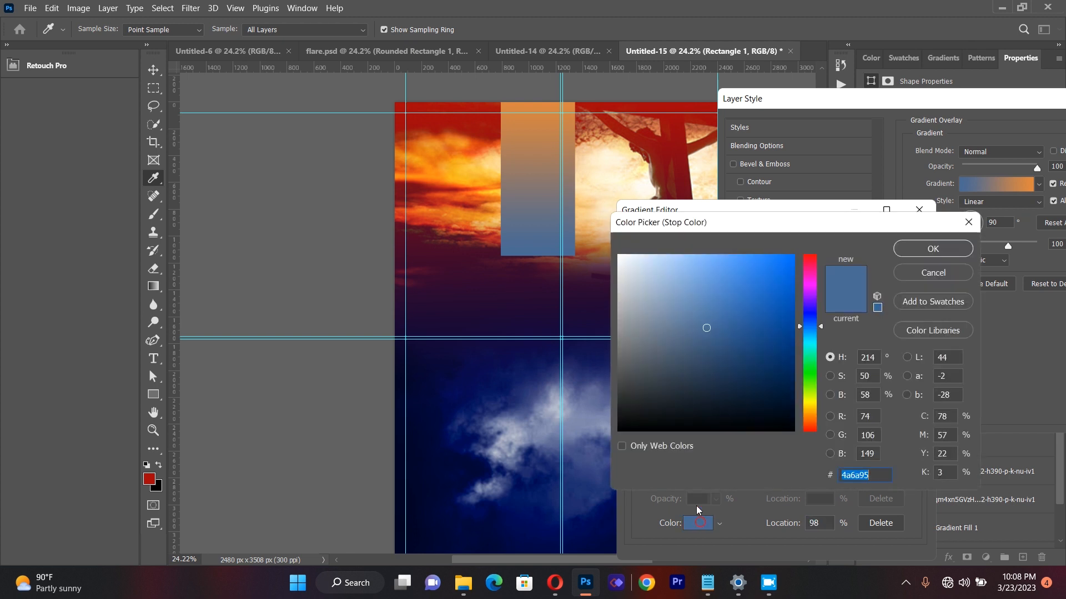
left_click(812, 414)
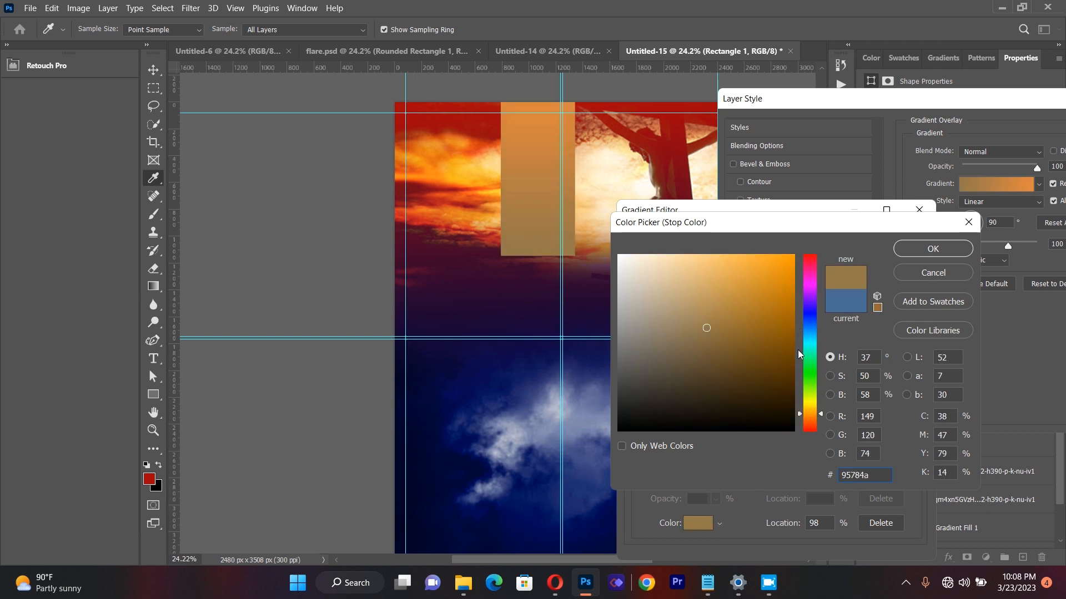
left_click(786, 337)
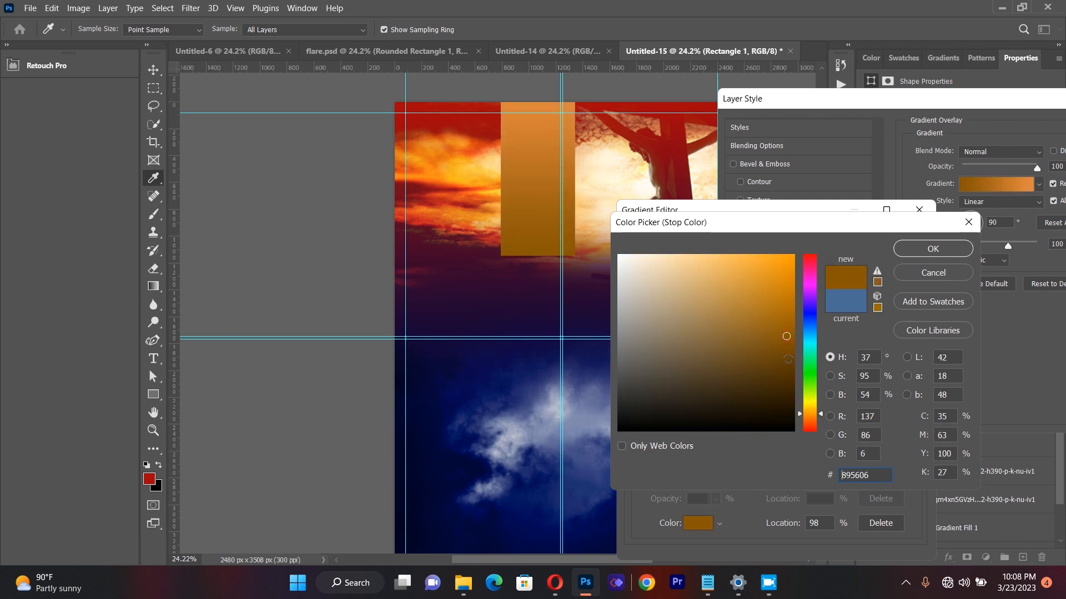
left_click(812, 423)
left_click(782, 300)
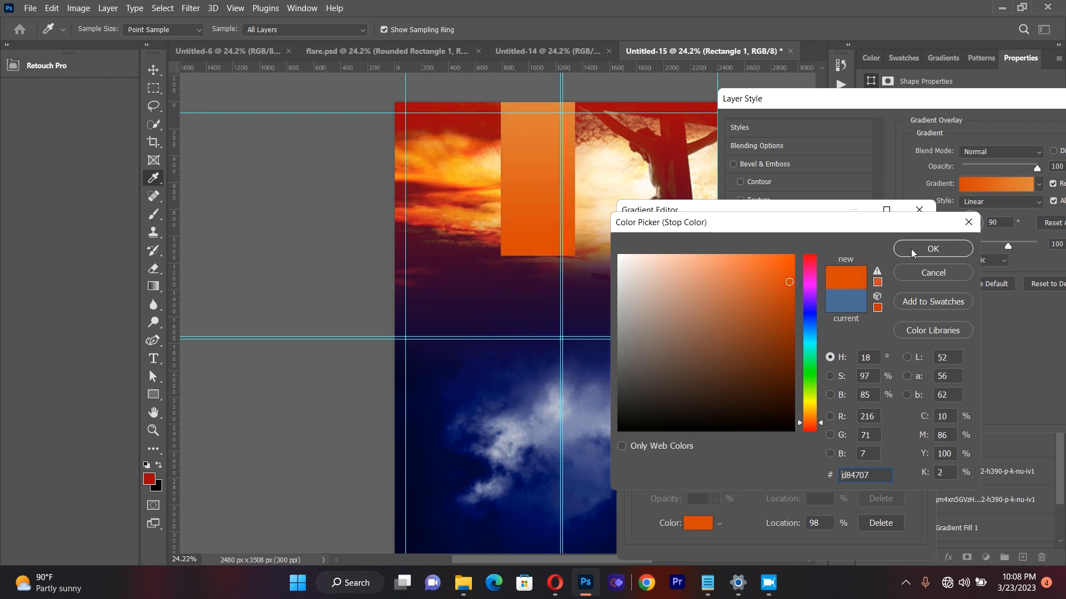
left_click(914, 250)
left_click(900, 240)
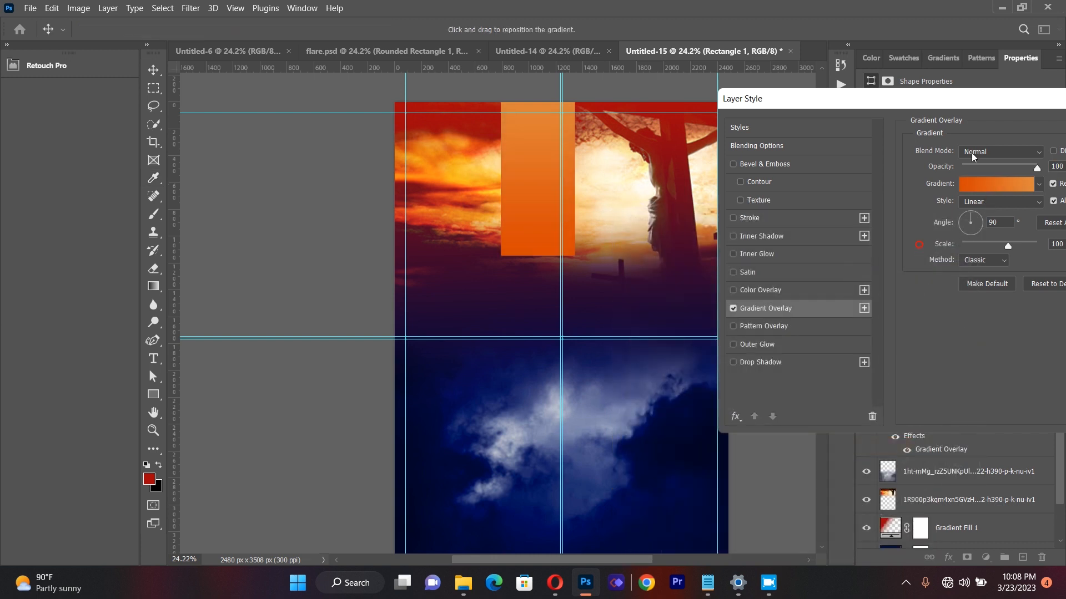
left_click_drag(988, 108, 872, 135)
left_click(1058, 159)
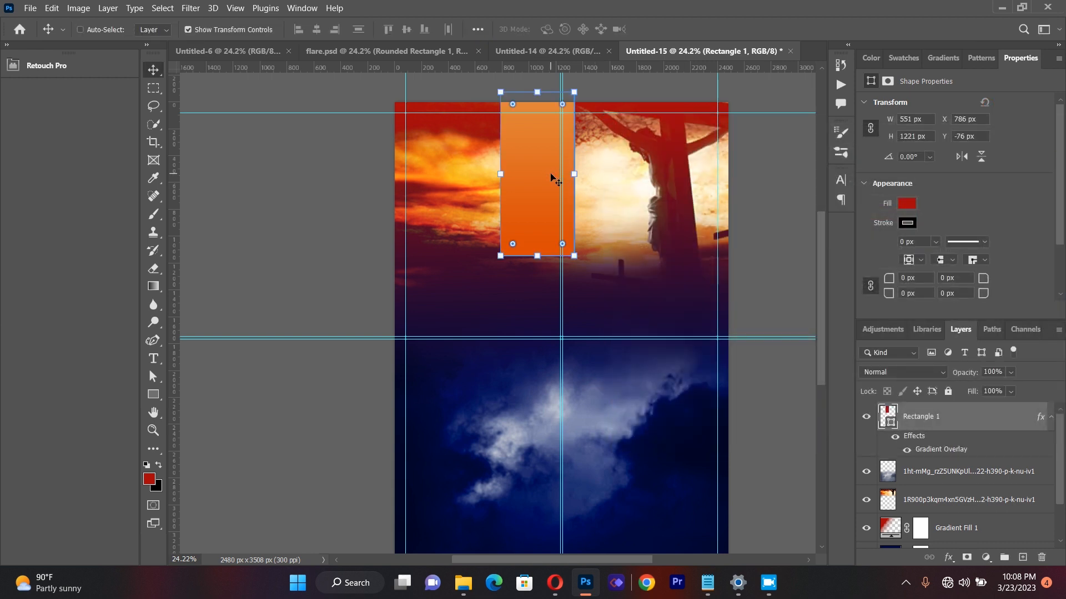
Step: Duplicate the orange rectangle to X 1230 px, Y -76 px and set the copy's first overlay gradient stop to light blue 4b9fe0
left_click_drag(552, 177, 608, 176)
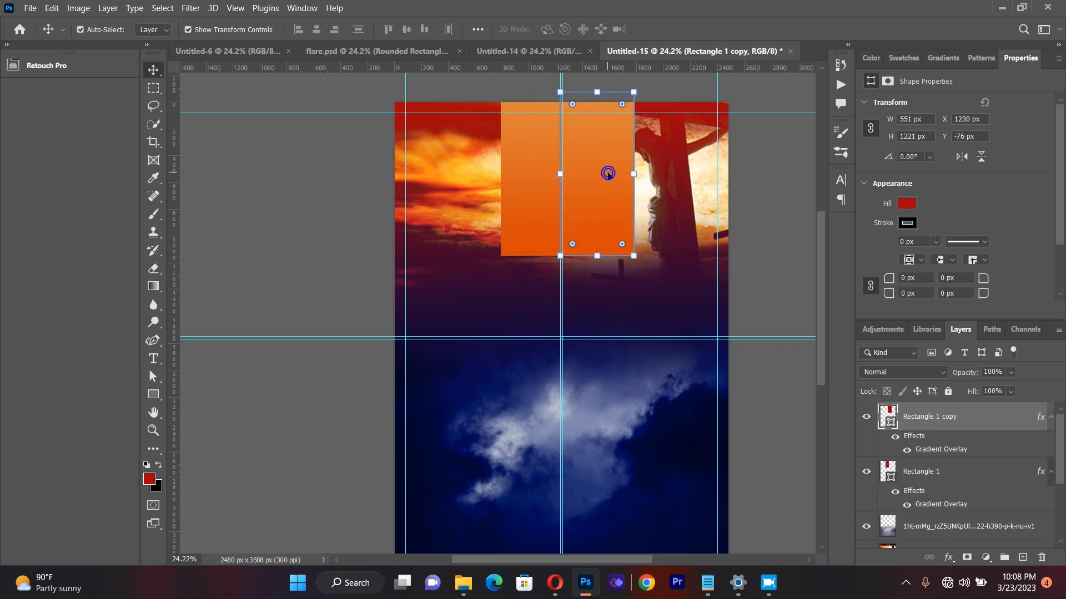
right_click(911, 417)
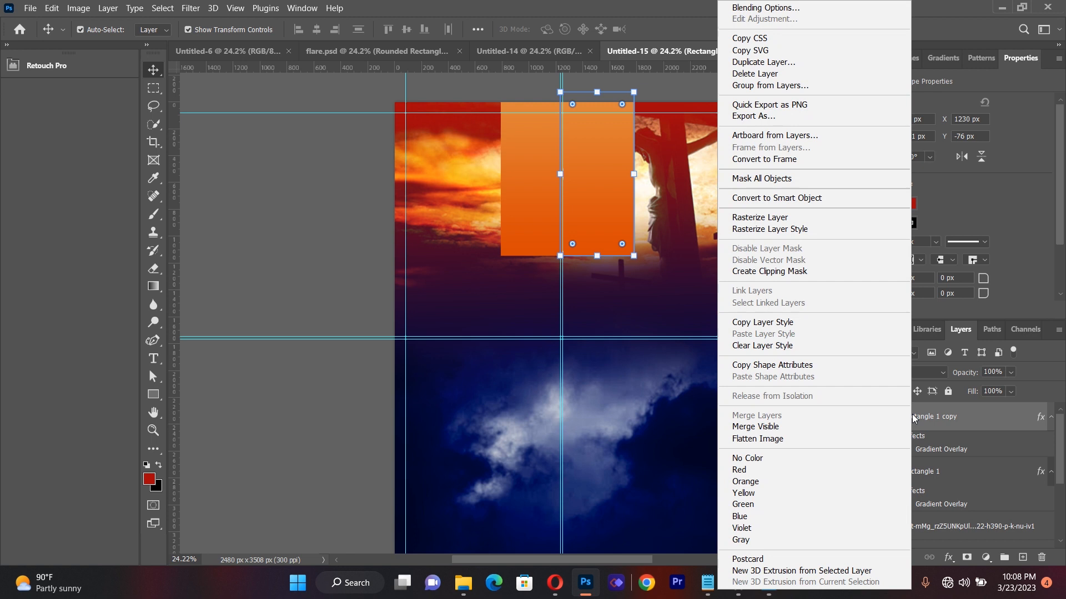
left_click(740, 10)
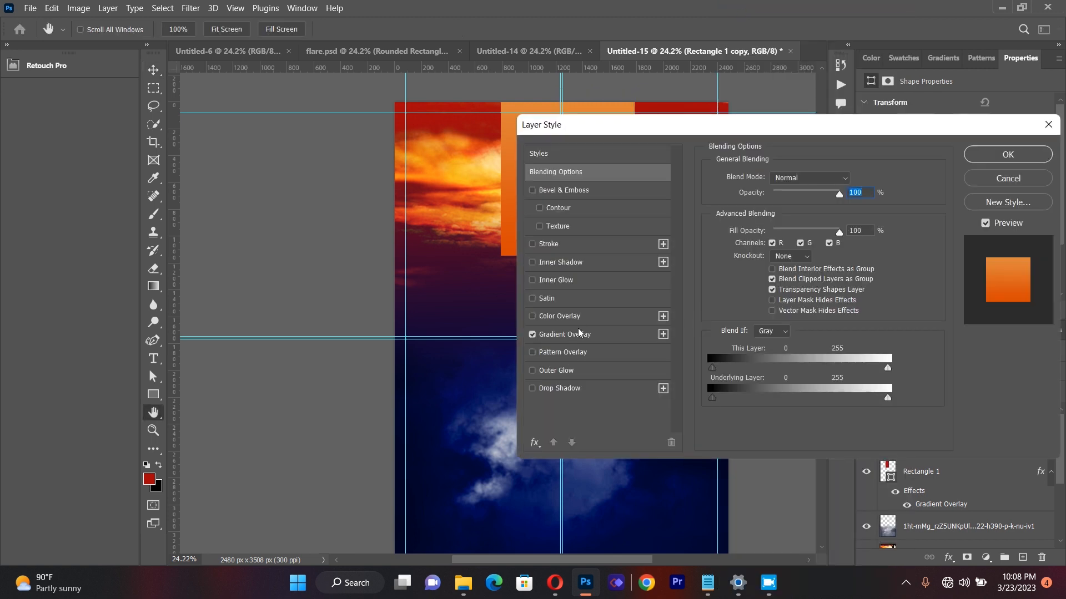
left_click(578, 335)
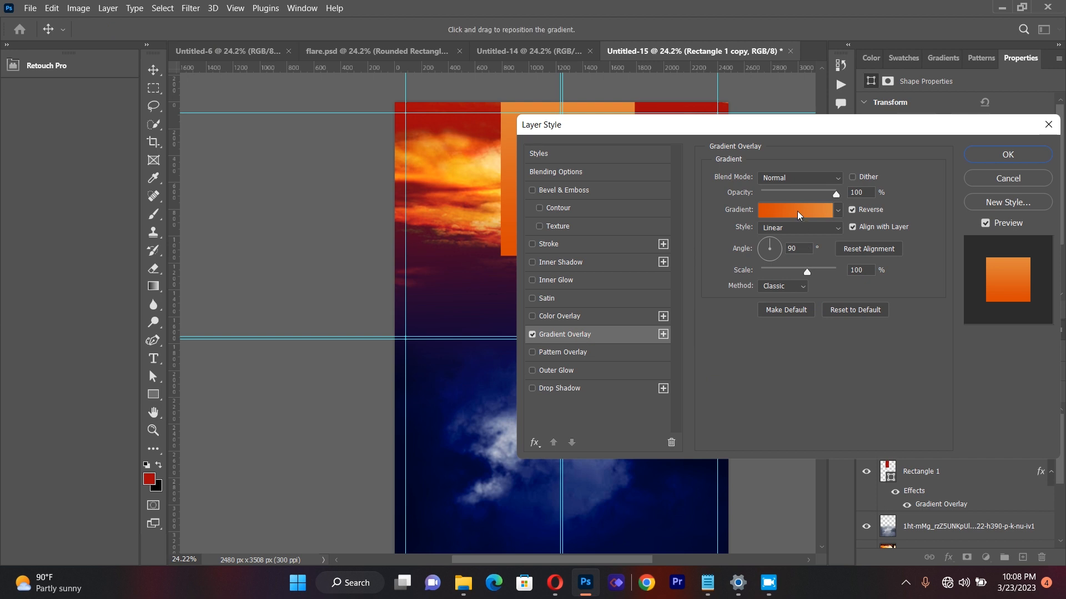
left_click(797, 217)
left_click(635, 465)
left_click(702, 525)
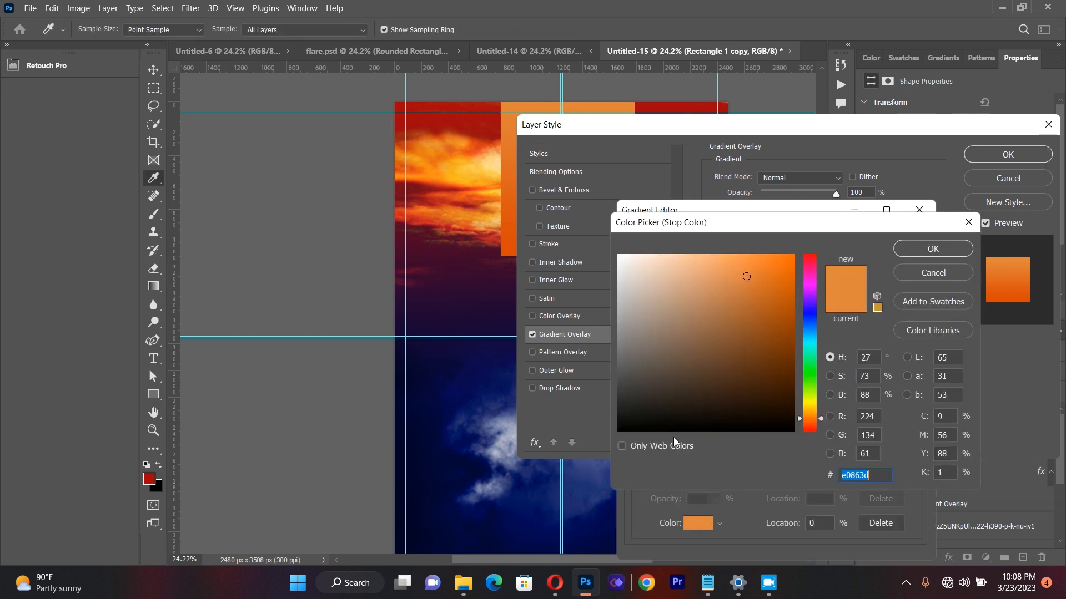
left_click(810, 331)
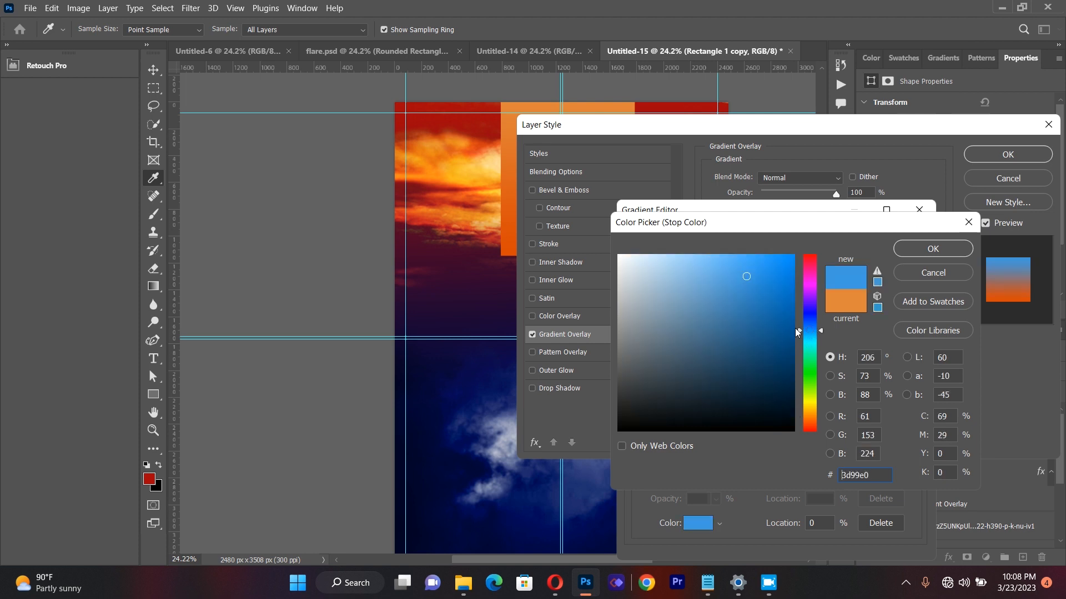
left_click(906, 251)
Step: Set the copy's gradient stop at location 98% to bright blue 2a54e8 and apply the layer style
left_click(910, 465)
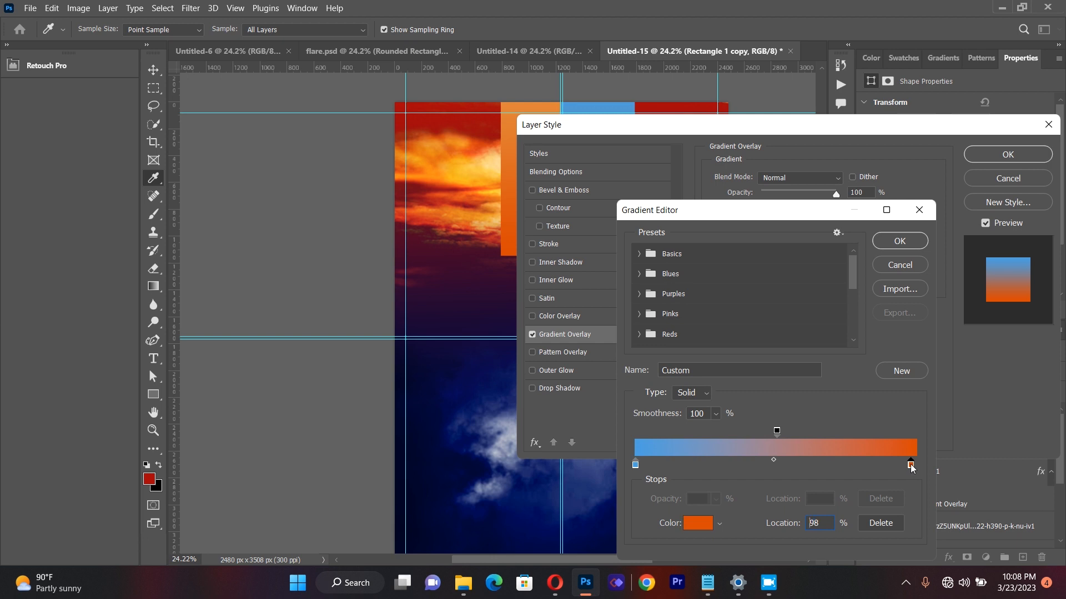
left_click(703, 526)
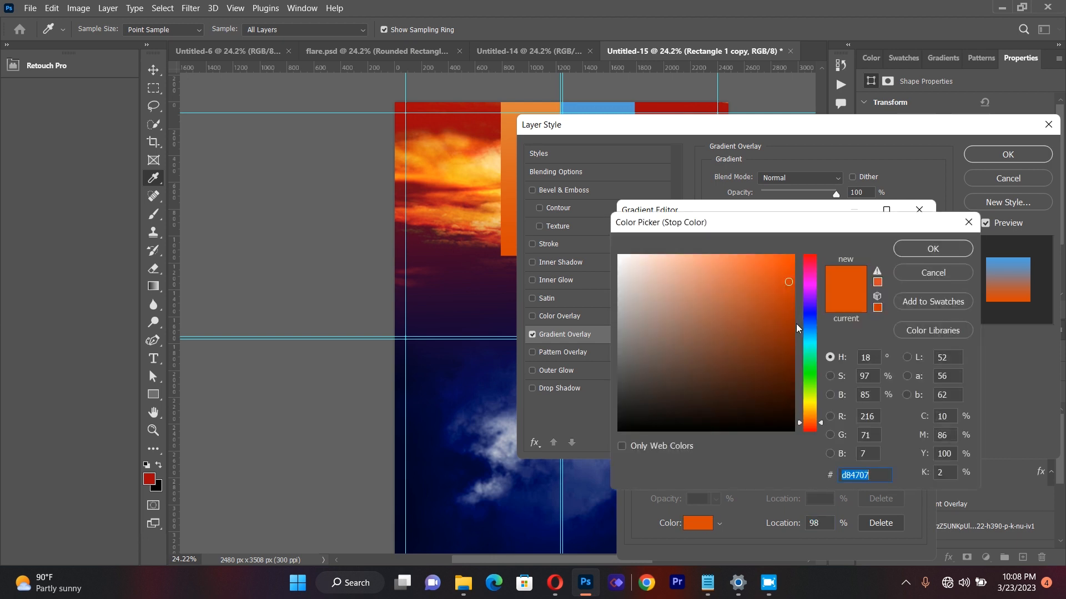
left_click(586, 494)
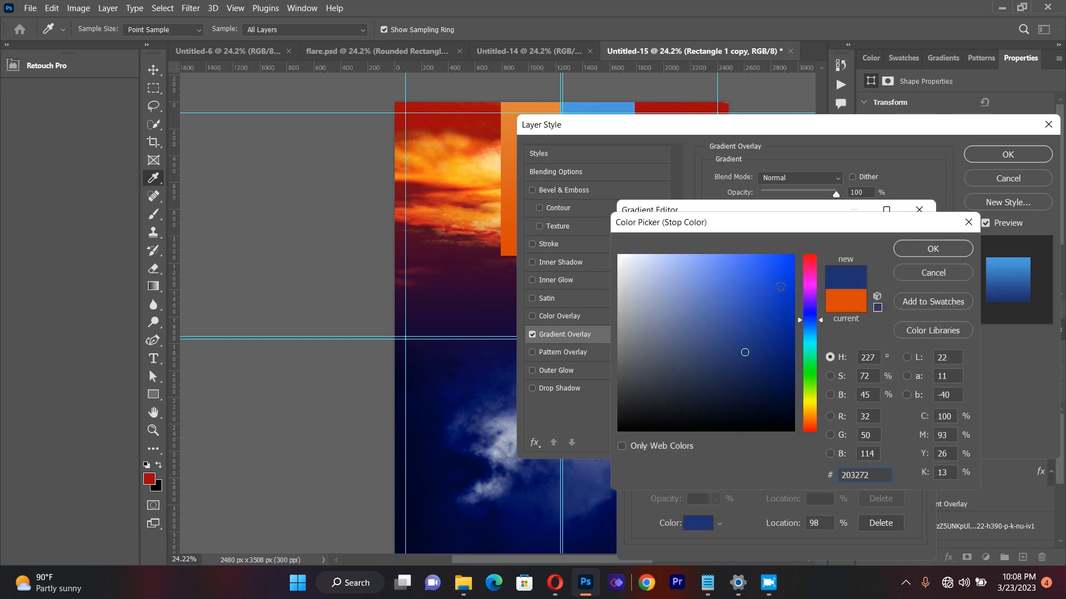
left_click(771, 302)
left_click(759, 288)
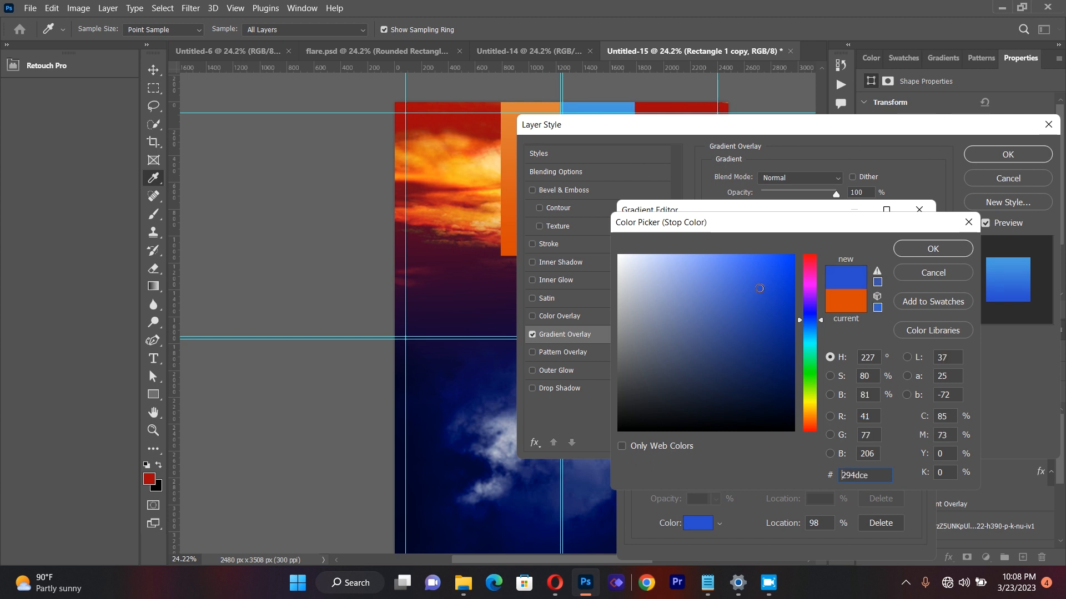
left_click(765, 272)
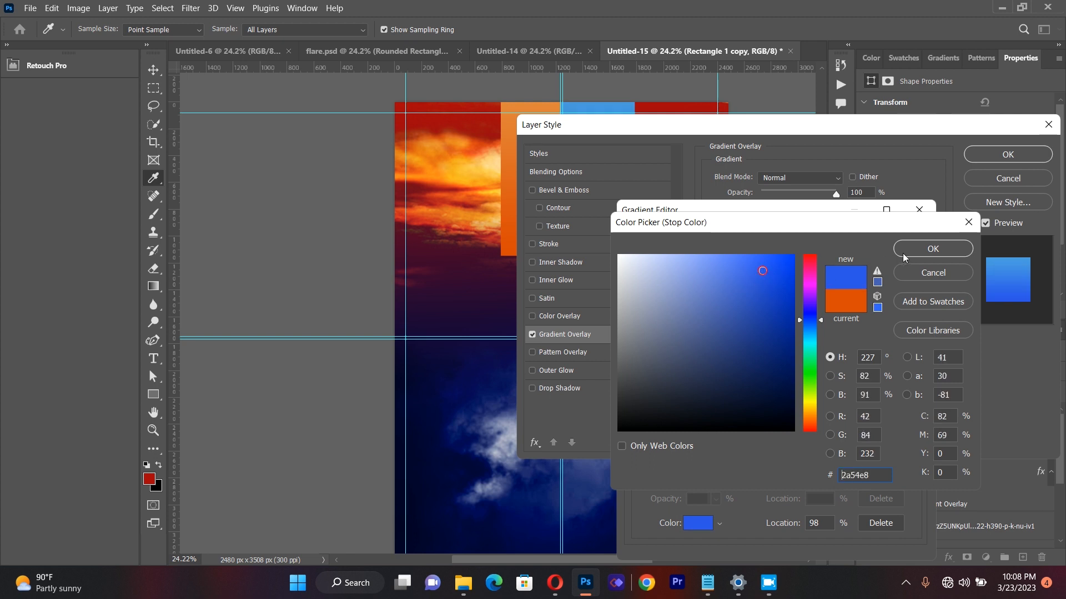
left_click(905, 256)
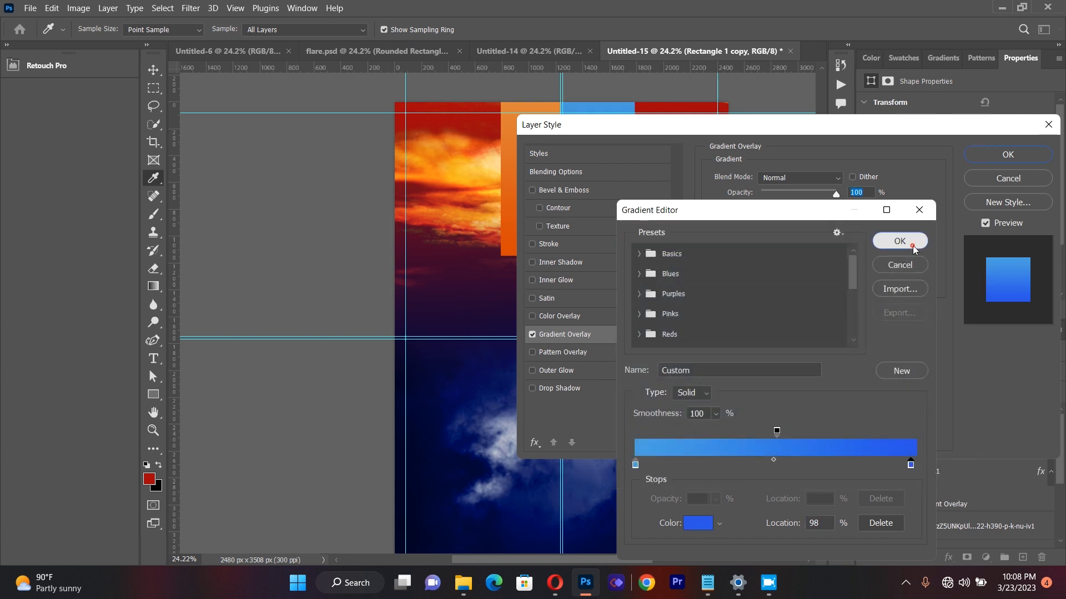
left_click(899, 241)
left_click(1007, 155)
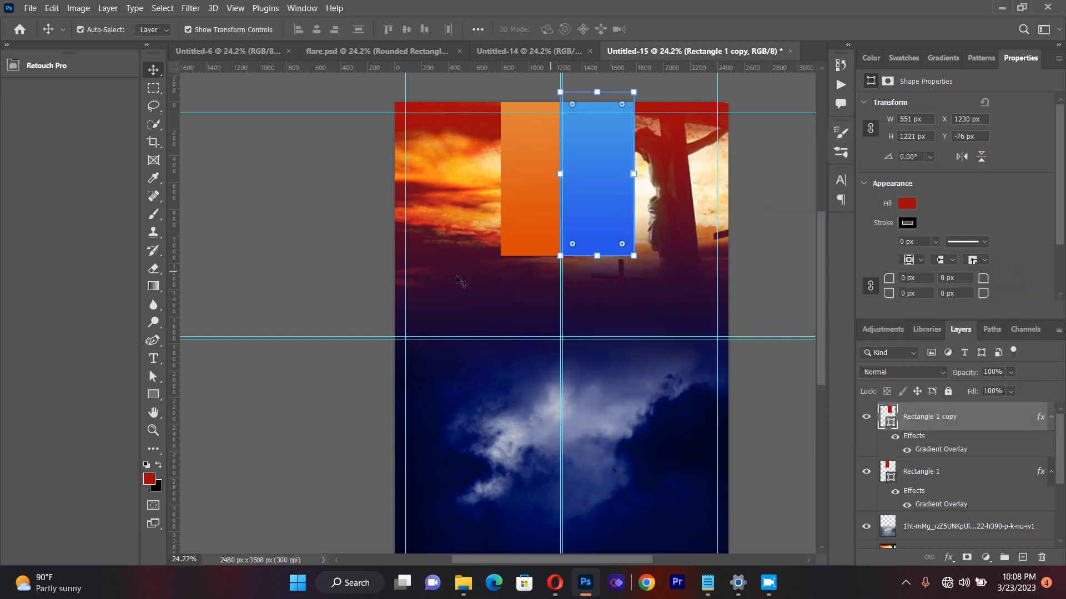
Step: Shift the orange rectangle slightly left and the blue one right to X 1250 px, beside the centre guides
left_click(339, 253)
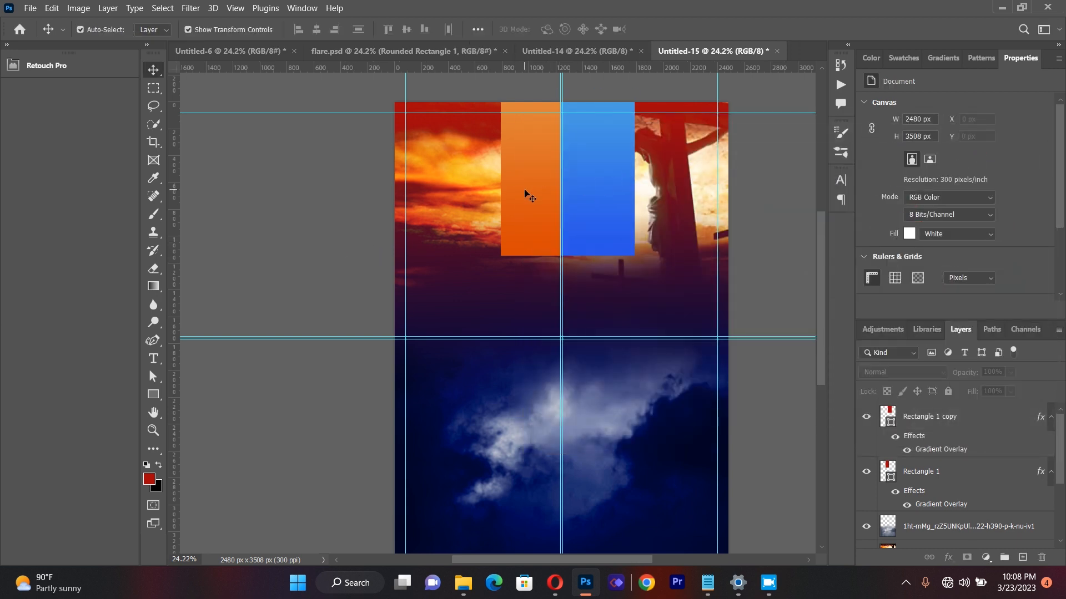
left_click_drag(525, 200, 519, 191)
mouse_move(588, 191)
left_mouse_down()
mouse_move(579, 190)
mouse_move(605, 188)
left_mouse_up()
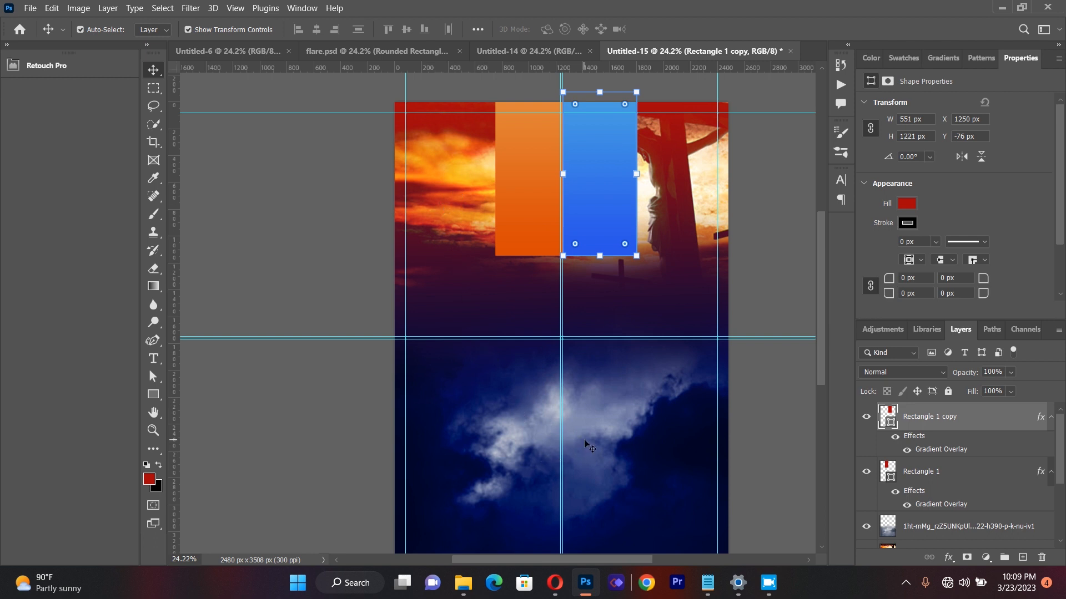
left_click(311, 294)
Step: Place Untitled-11.png as a linked image over the two rectangles, scaled to 112.68% and centred at about X 1020 px, Y 1083 px
left_click(30, 9)
left_click(84, 270)
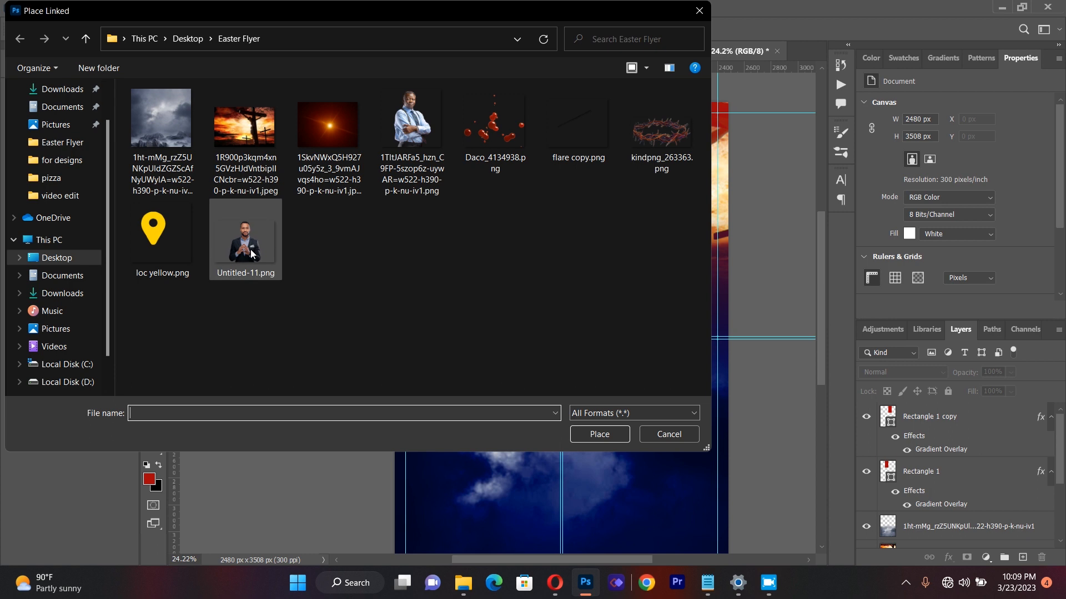
double_click(251, 253)
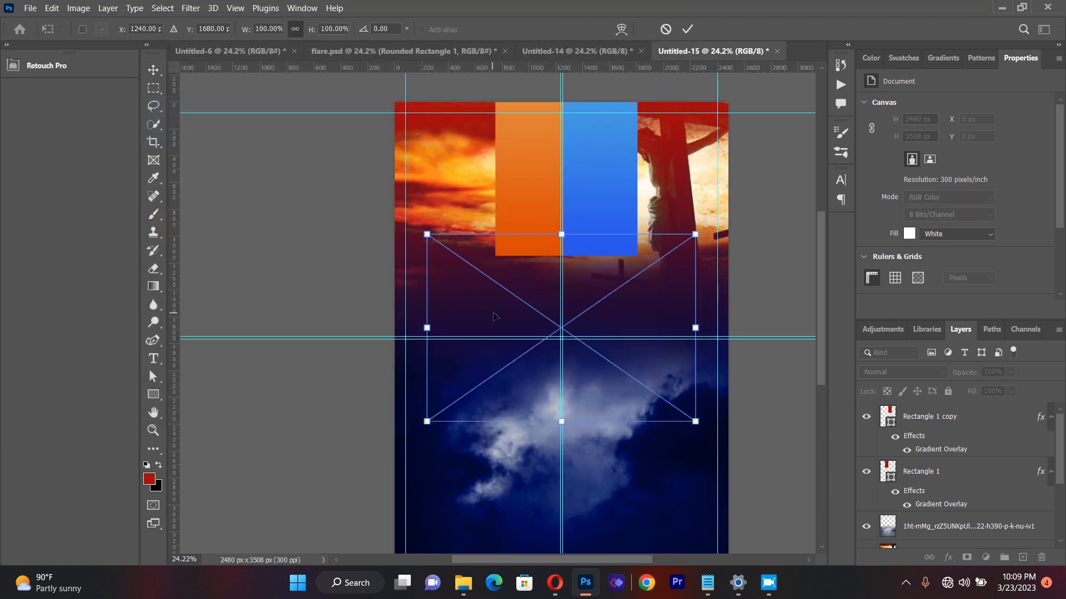
left_click_drag(591, 339, 566, 298)
left_click_drag(540, 350, 540, 314)
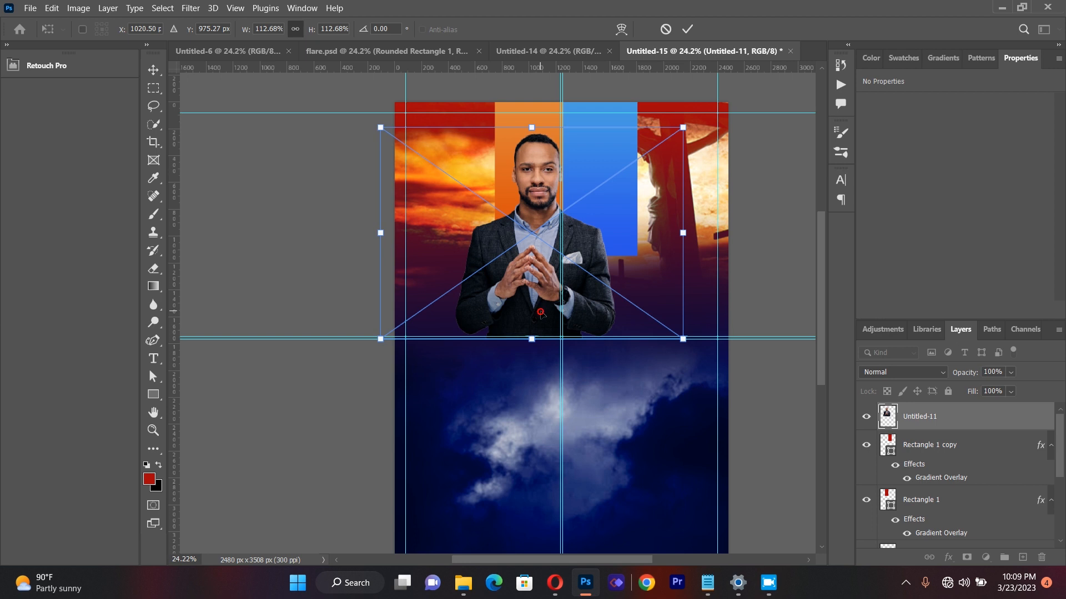
left_click_drag(540, 285, 541, 286)
mouse_move(540, 285)
left_mouse_down()
mouse_move(519, 277)
mouse_move(523, 291)
left_mouse_up()
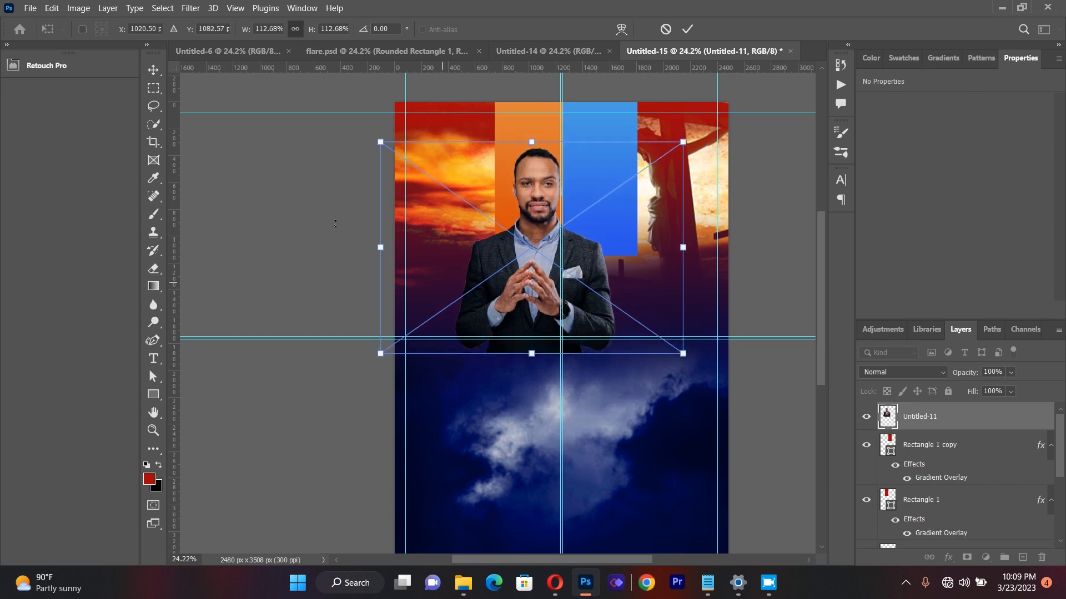
key("Return")
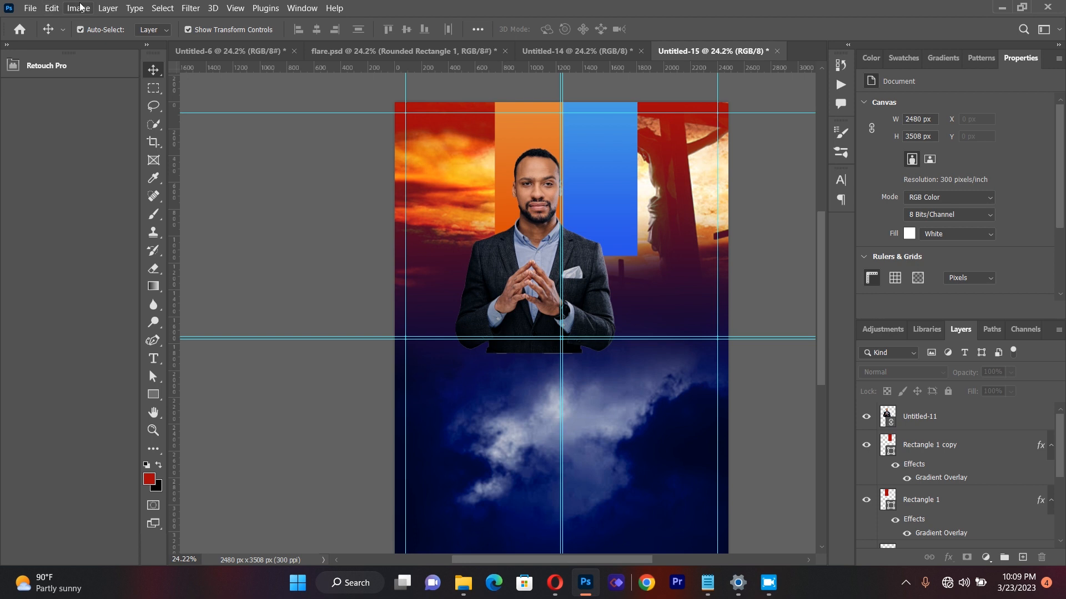
Step: Place the 1TltJARFa5_hzn_C9FP speaker photo as a linked image, scaled to 139.28% and positioned over the blue rectangle beside the suited man
left_click(30, 8)
left_click(68, 271)
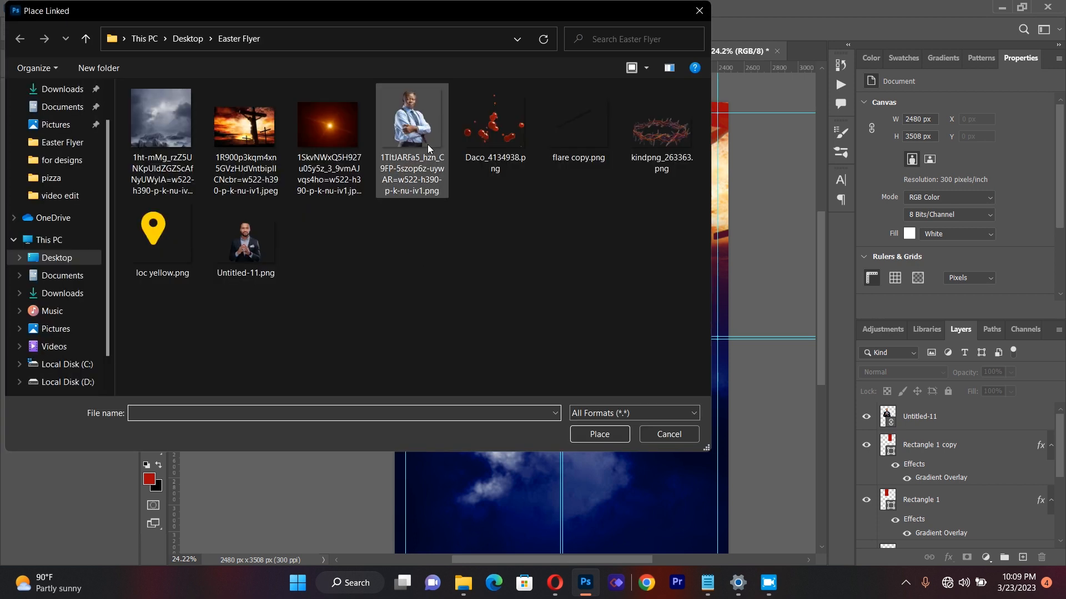
left_click(426, 144)
double_click(425, 145)
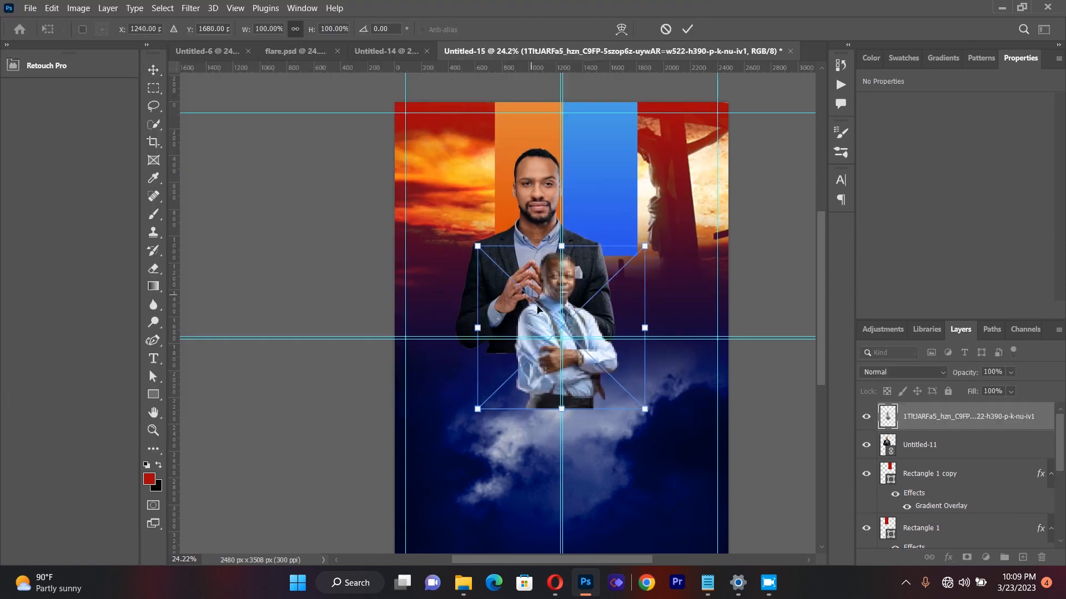
left_click_drag(573, 328, 605, 374)
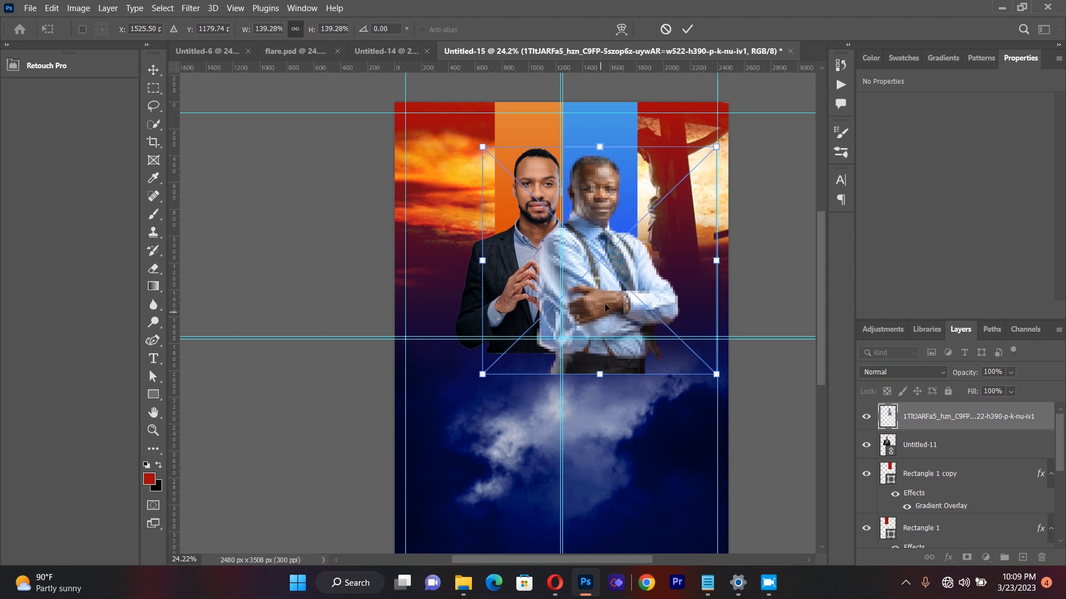
left_click_drag(604, 303, 613, 287)
left_click(158, 62)
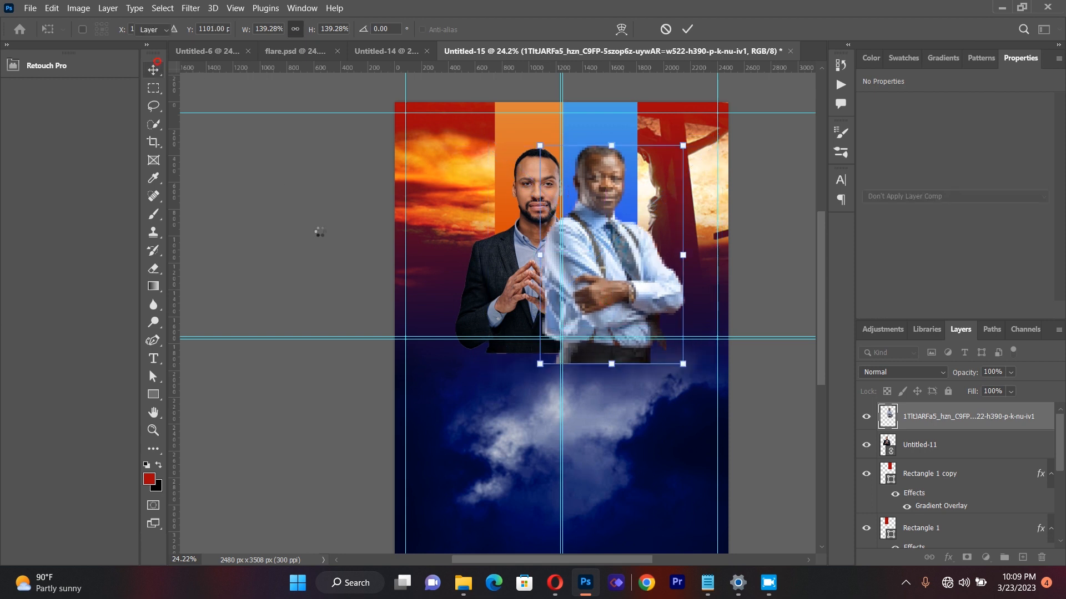
Step: Stack Untitled-11 above the second speaker's layer and shift the second speaker slightly up and left to X 1045 px, Y 243 px
left_click(516, 250)
left_click_drag(931, 444, 926, 414)
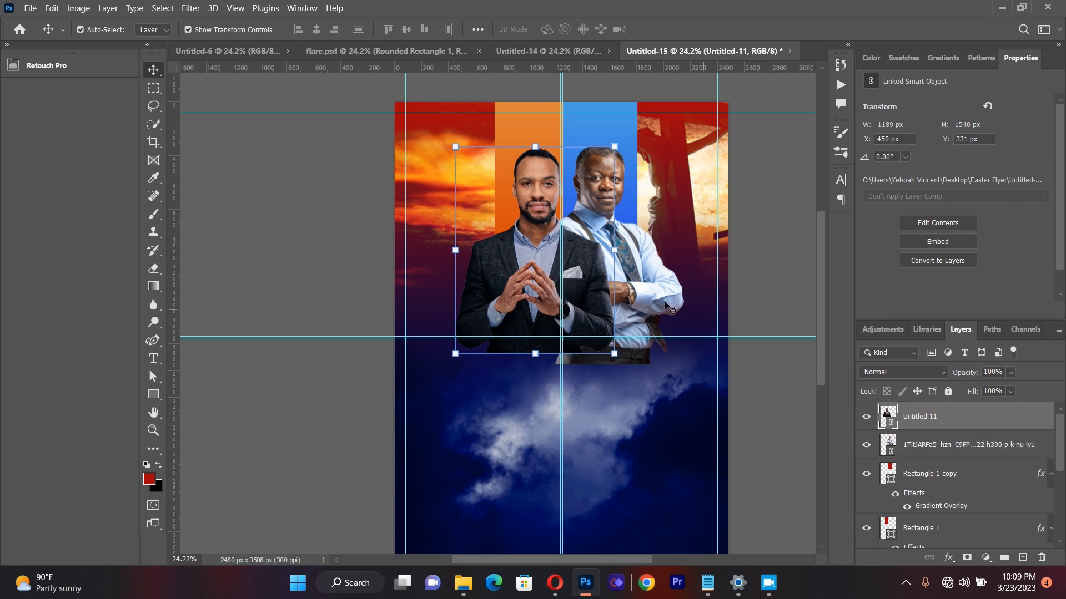
mouse_move(648, 295)
left_mouse_down()
mouse_move(648, 278)
mouse_move(638, 282)
left_mouse_up()
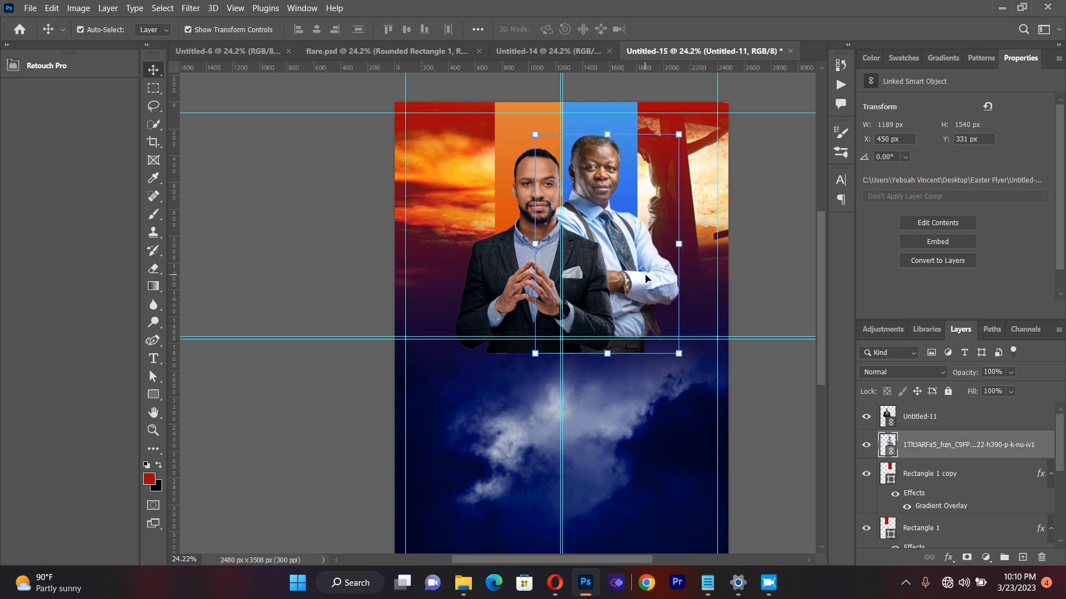
left_click(286, 286)
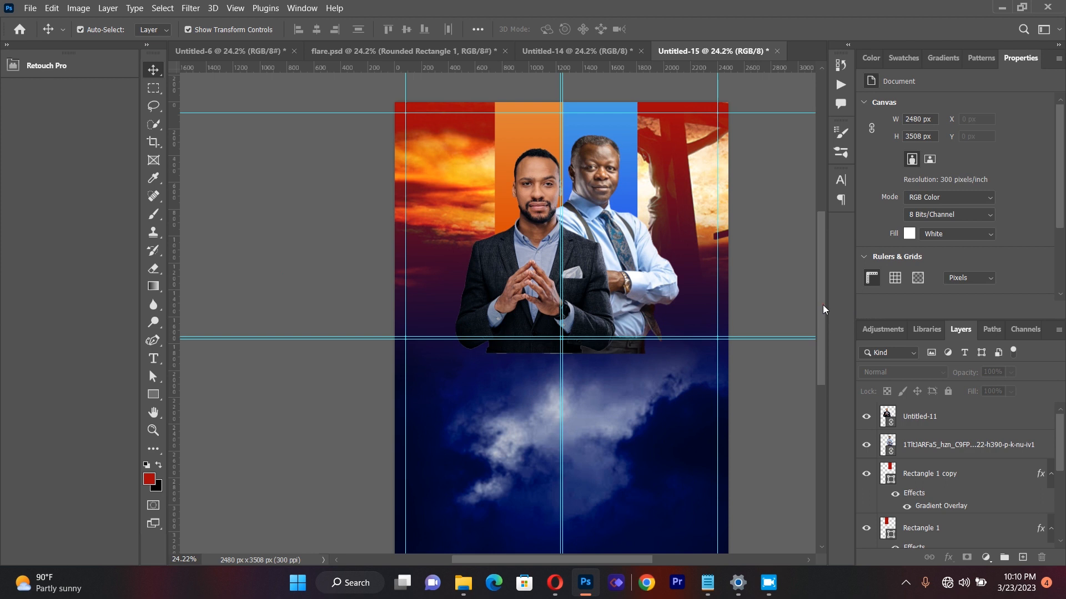
Step: Rasterize the Untitled-11 smart object and softly erase the suited man's lower edge with the 1102 px Eraser
left_click_drag(822, 305, 823, 313)
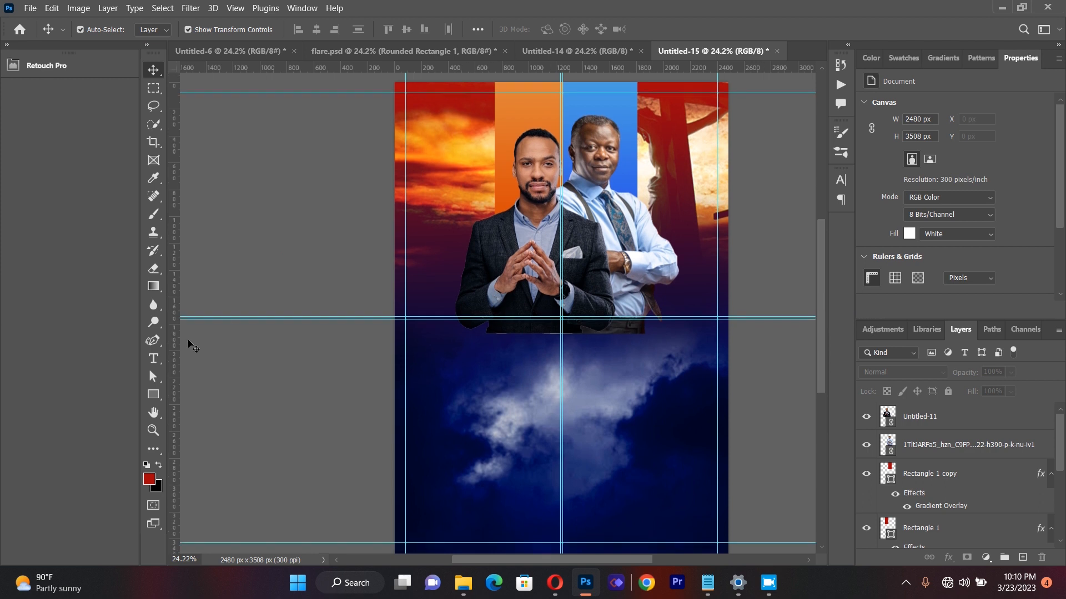
left_click(153, 430)
left_click_drag(712, 240, 693, 241)
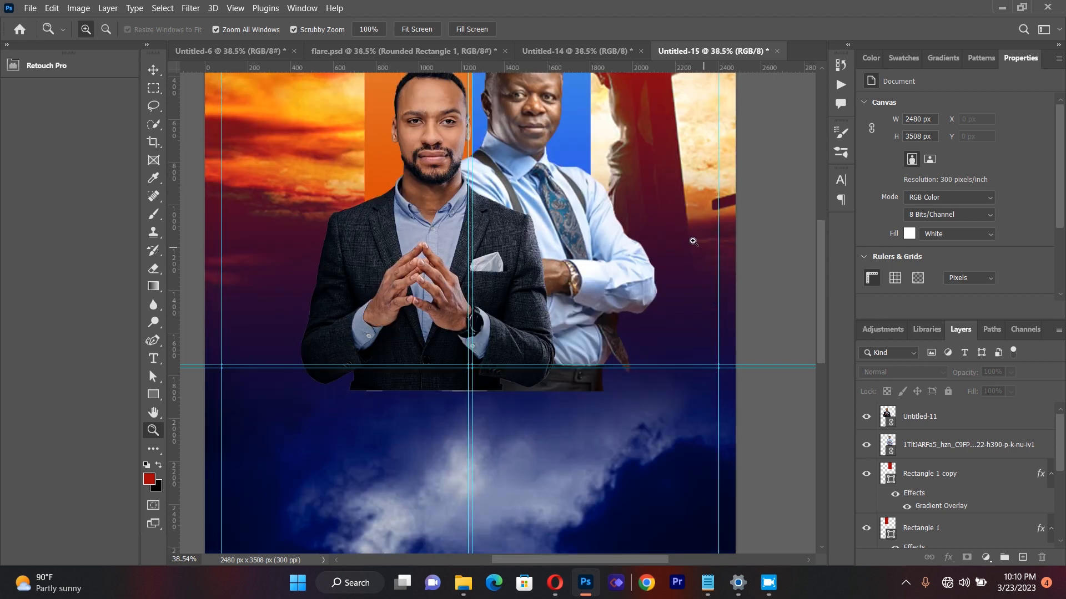
left_click(693, 245)
left_click_drag(743, 217, 696, 246)
left_click_drag(819, 281, 822, 272)
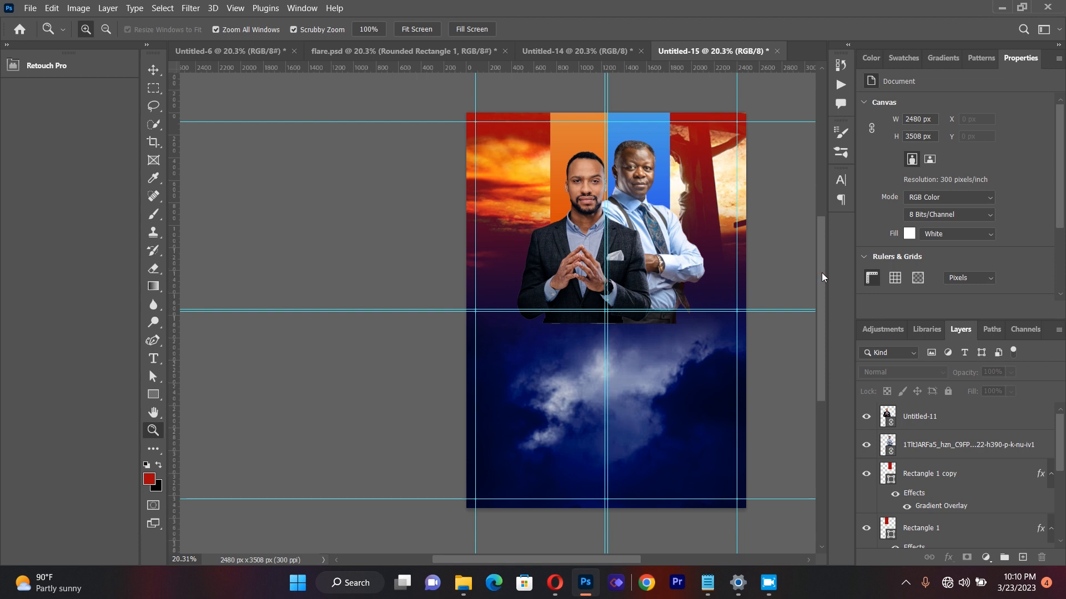
left_click(154, 71)
left_click(589, 240)
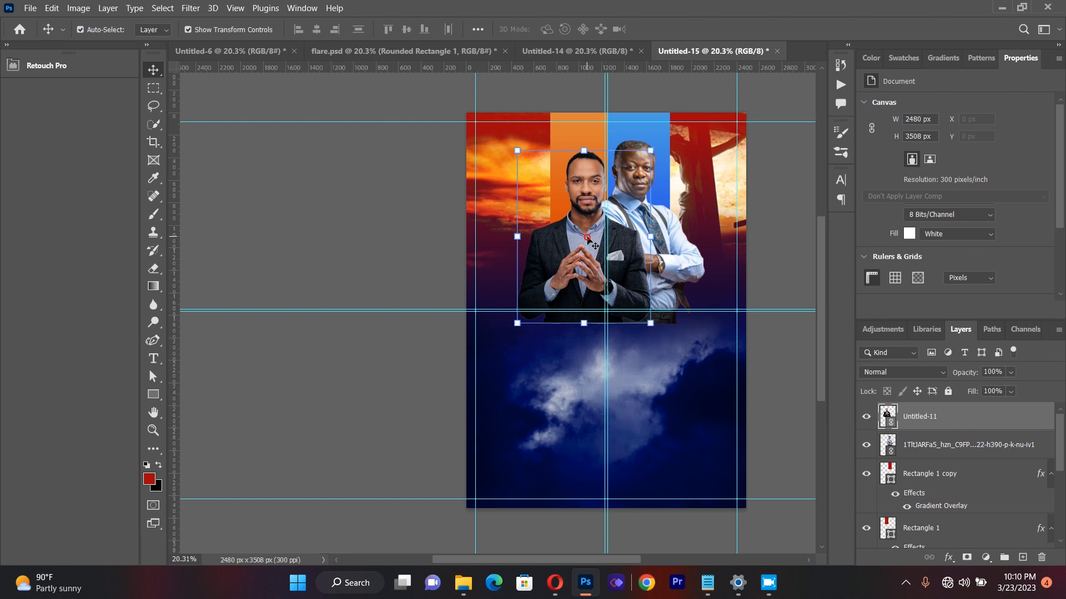
left_click(154, 268)
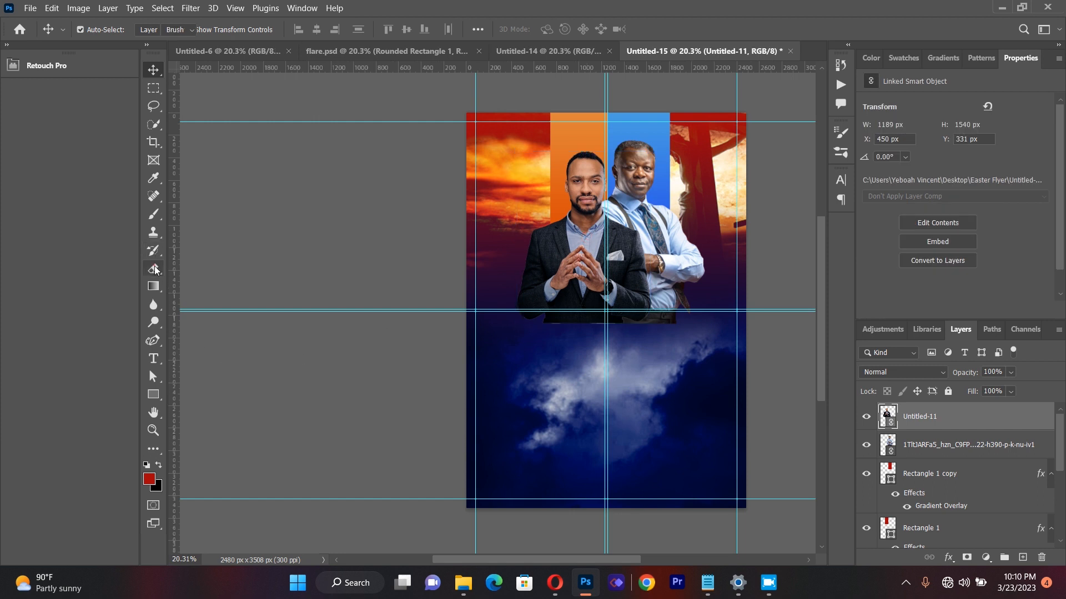
left_click(584, 320)
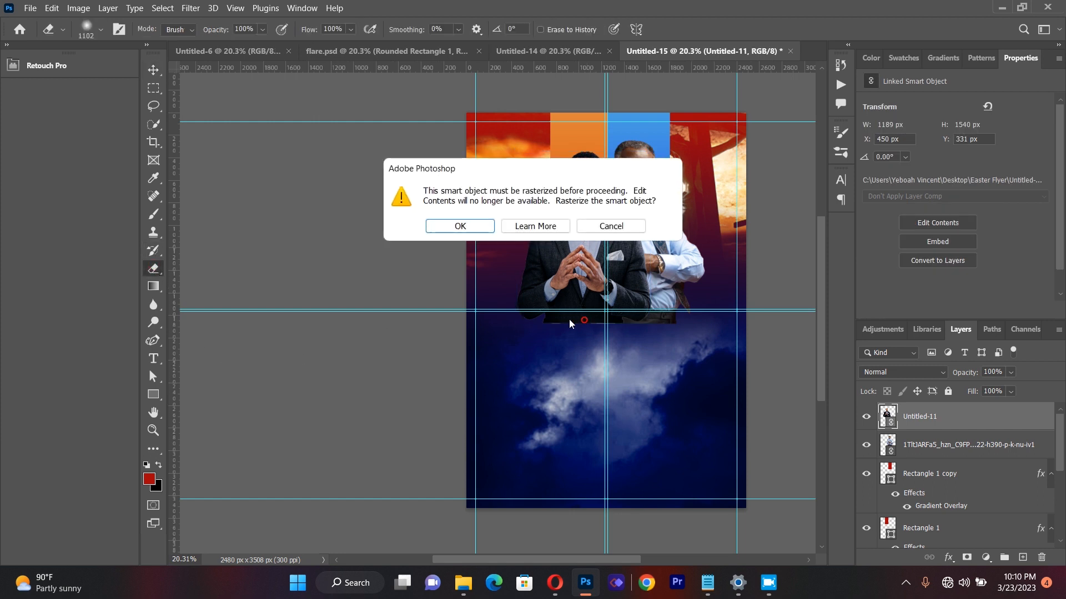
left_click(484, 227)
mouse_move(557, 362)
left_mouse_down()
mouse_move(624, 366)
mouse_move(593, 367)
mouse_move(624, 368)
left_mouse_up()
Step: Rasterize the second speaker's layer and fade out his lower edge with the 1102 px soft Eraser
left_click(47, 66)
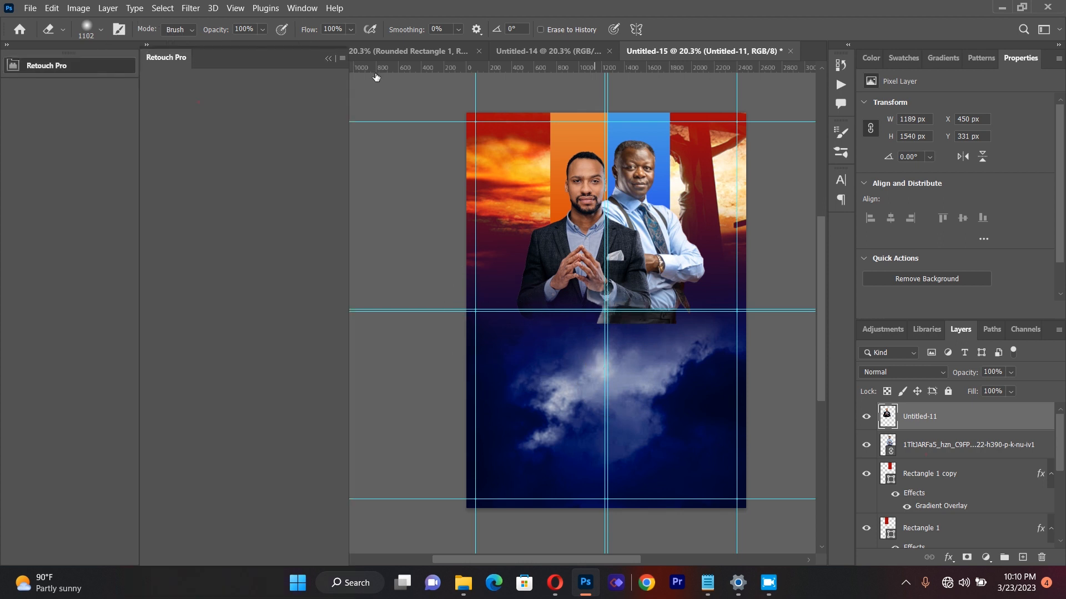
key("alt+[")
left_click(333, 54)
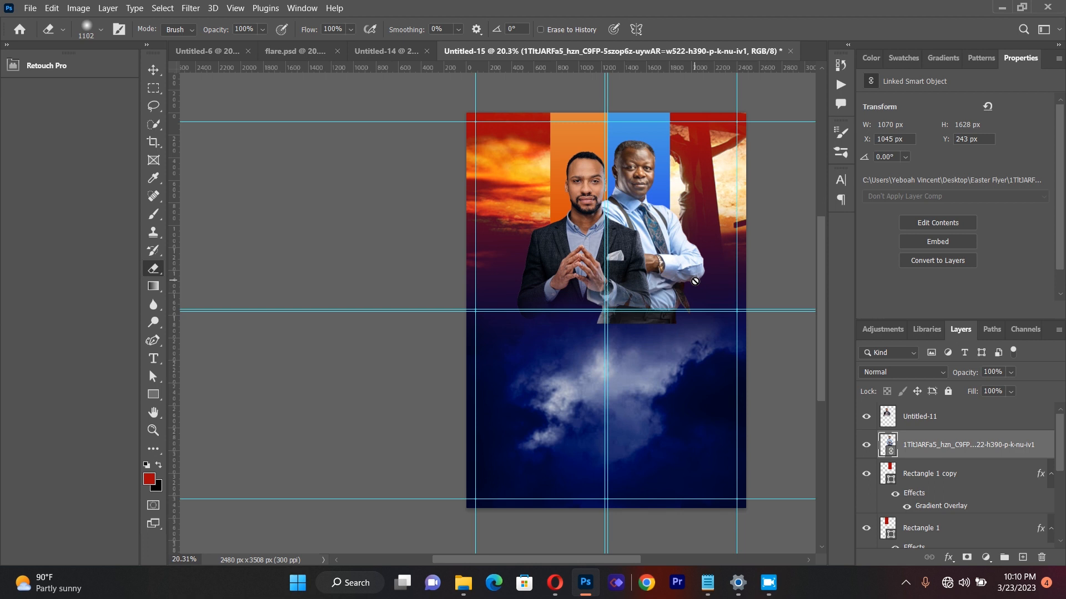
left_click(633, 283)
left_click(481, 229)
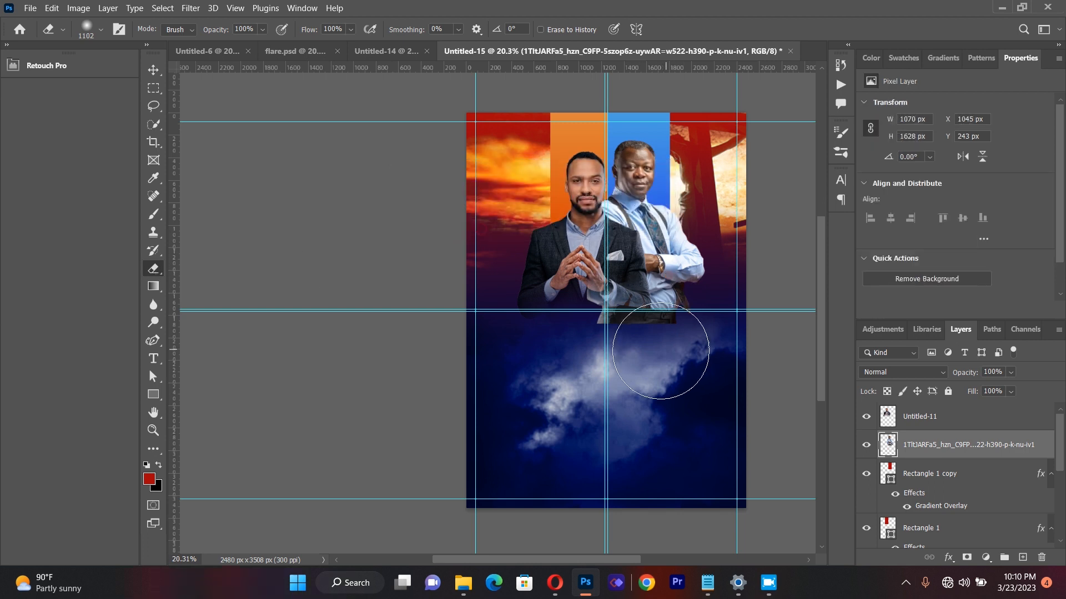
left_click(600, 340)
left_click(673, 360)
left_click(684, 356)
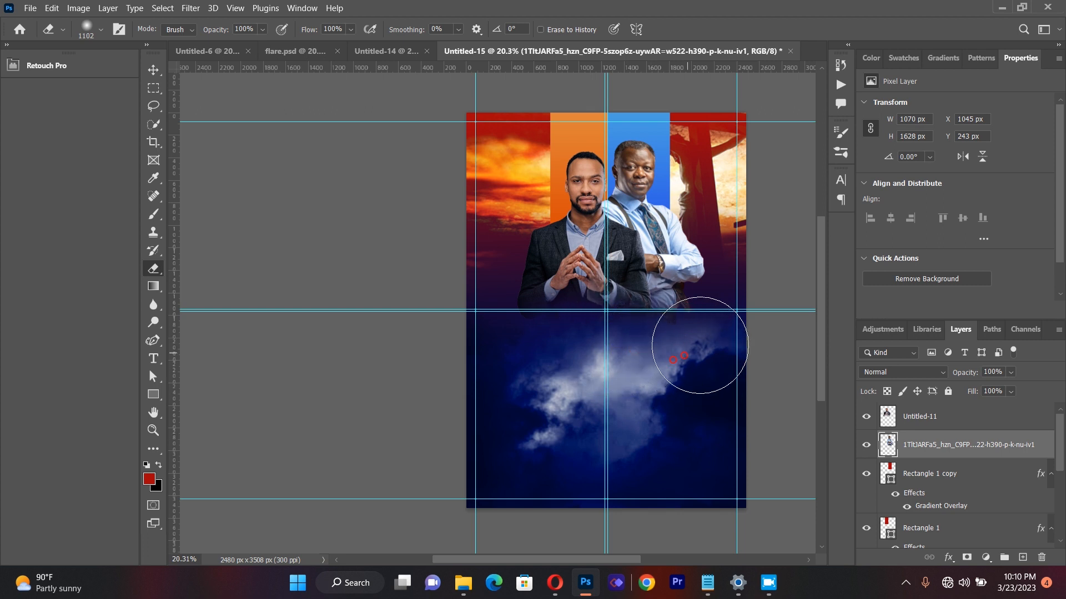
left_click(706, 343)
left_click(706, 352)
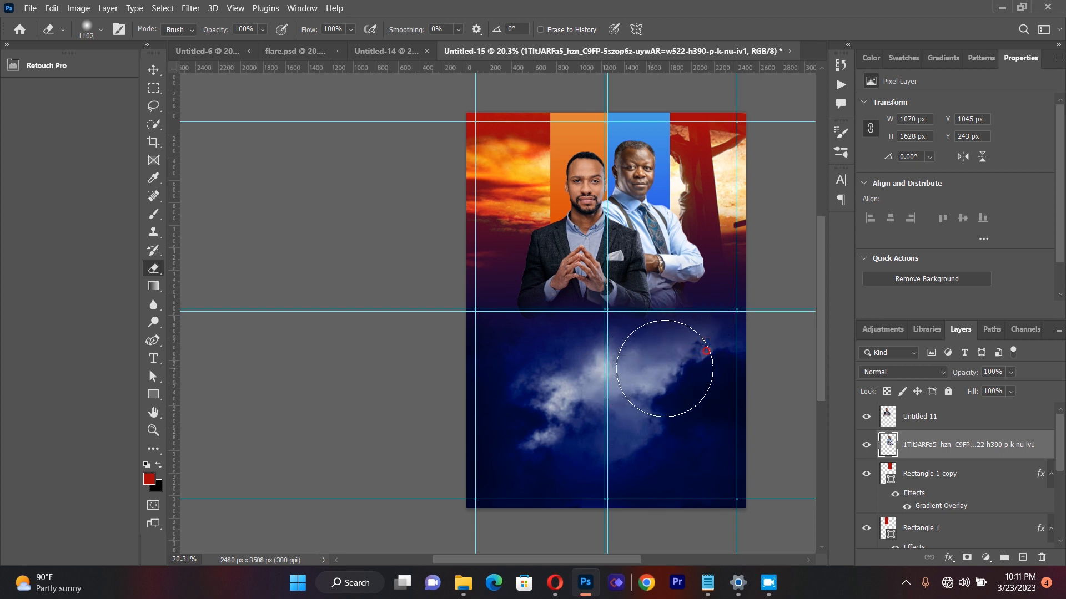
Step: Move both speaker cut-outs slightly down so their faded lower edges blend into the cloud background
left_click(151, 67)
left_click(301, 154)
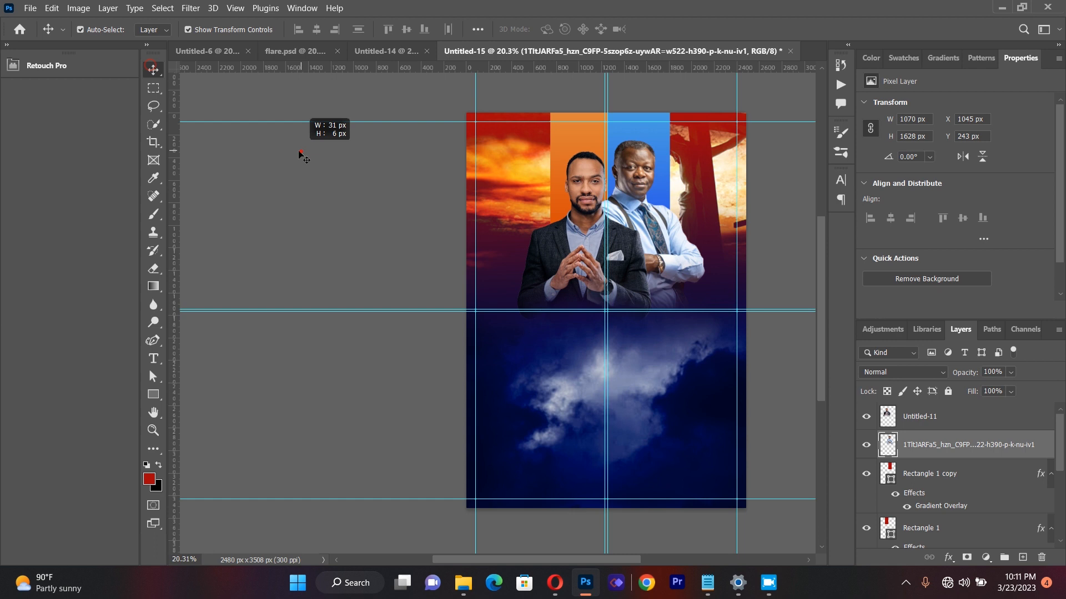
left_click_drag(647, 212, 647, 212)
left_click(369, 256)
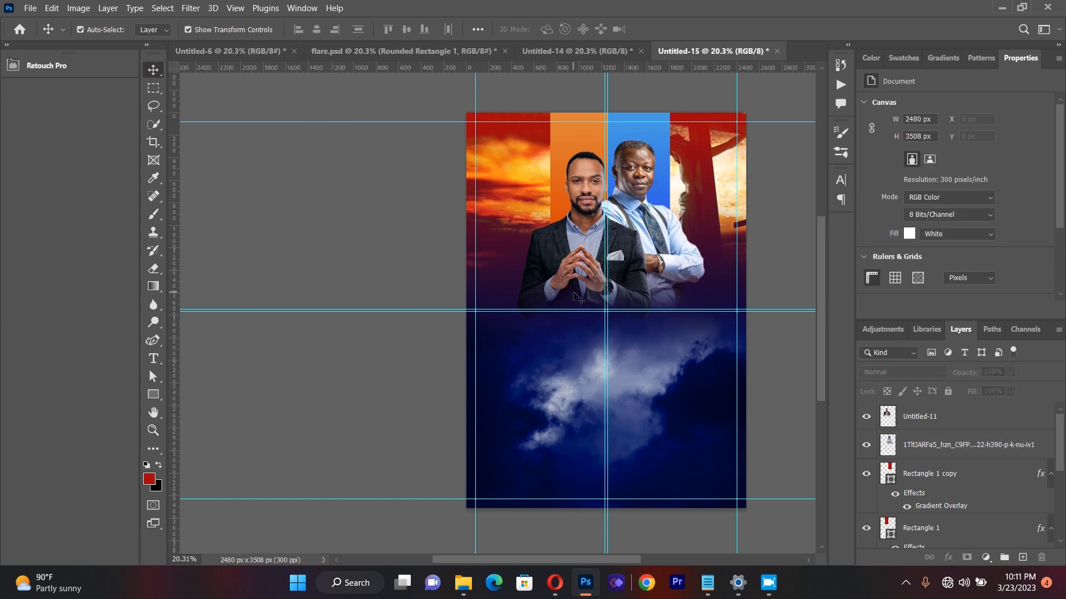
left_click_drag(578, 270, 577, 280)
left_click(387, 233)
left_click_drag(655, 225, 656, 236)
left_click(362, 247)
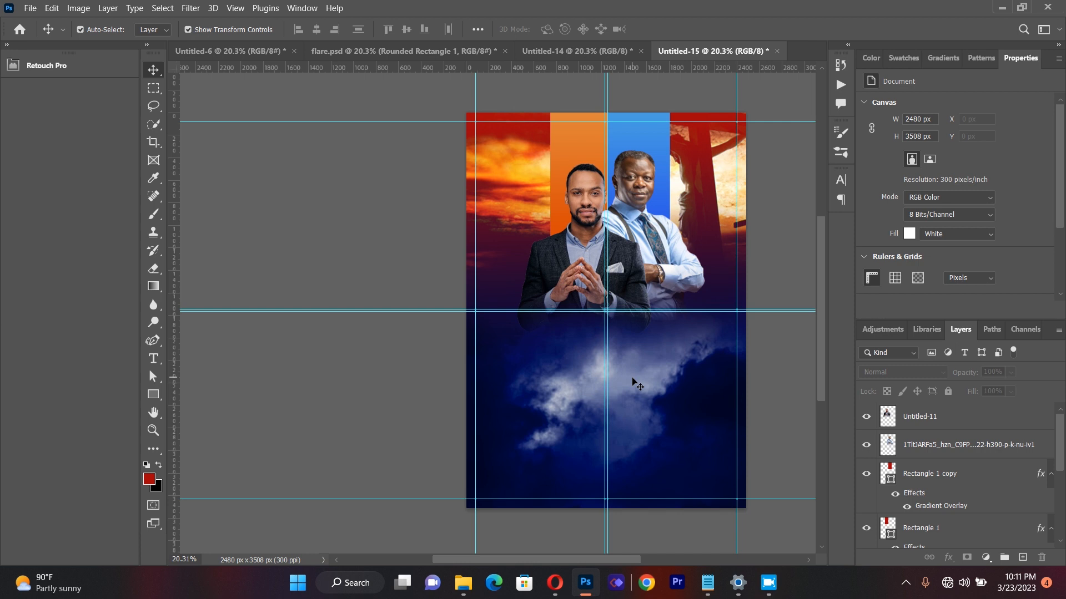
Step: Create a paragraph text box over the clouds below the speakers and enter "easter"
left_click(153, 359)
left_click_drag(492, 325, 713, 466)
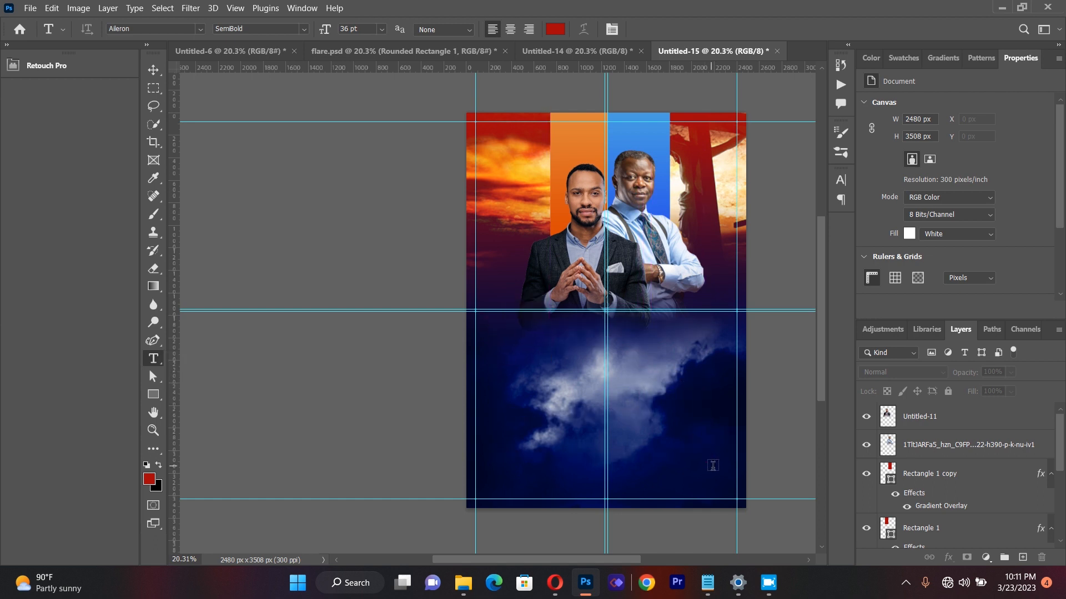
key("BackSpace")
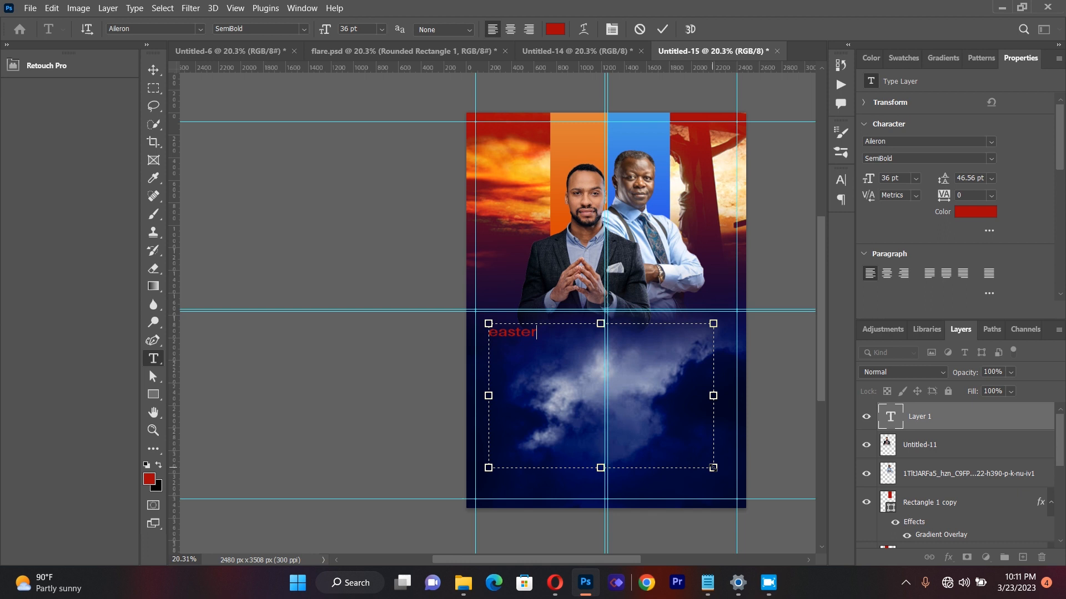
Step: Set the whole "easter" text to a font size of 135 pt and a vertical scale of 200%
key("ctrl+a")
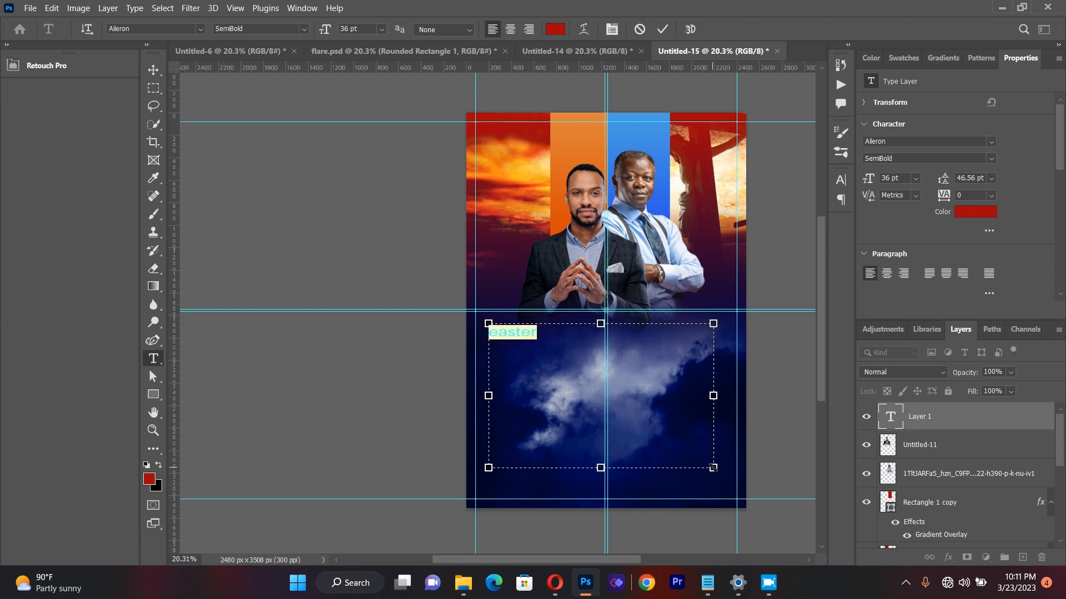
left_click(615, 29)
left_click(615, 29)
left_click(615, 30)
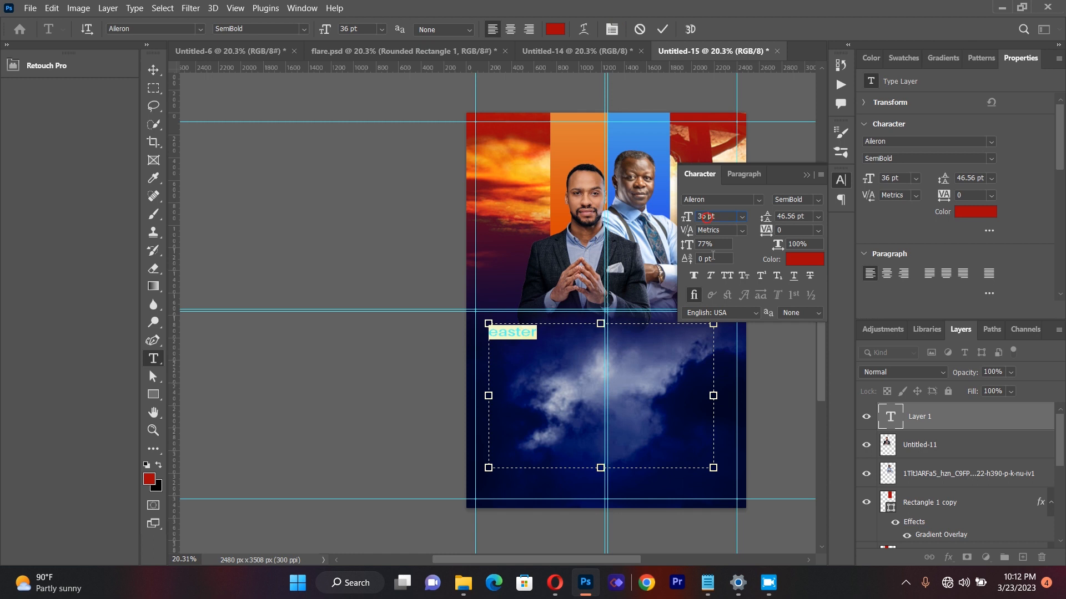
type("13")
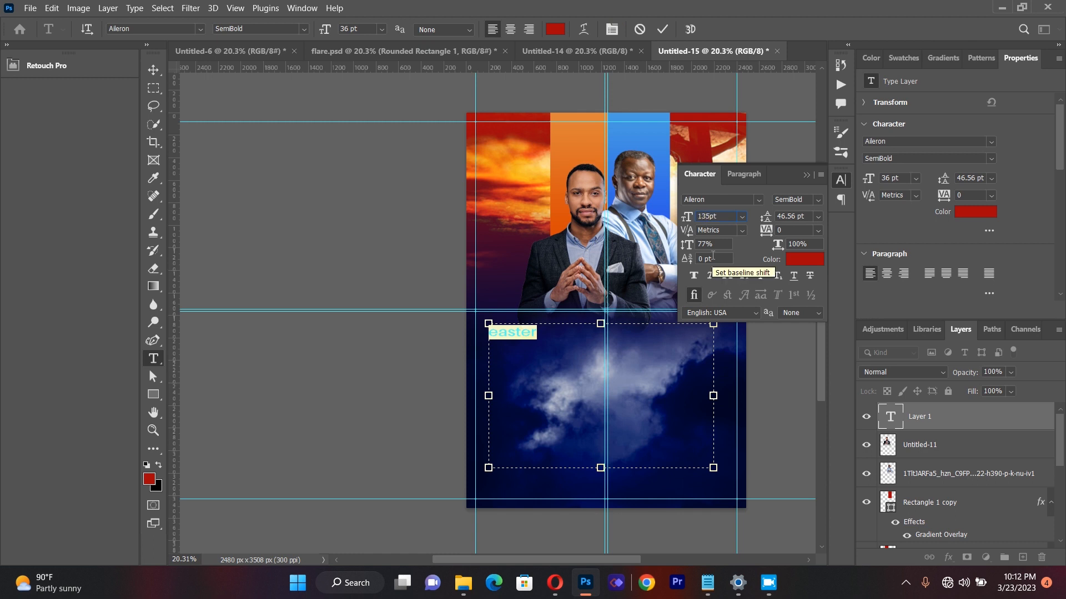
type("5")
left_click(708, 245)
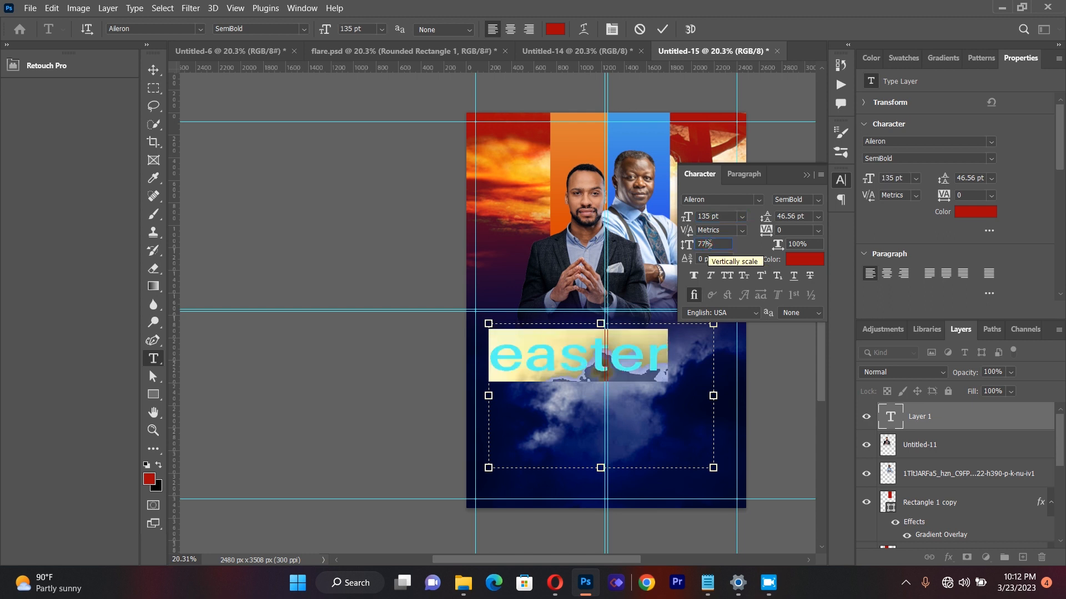
key("BackSpace")
key("BackSpace")
type("200")
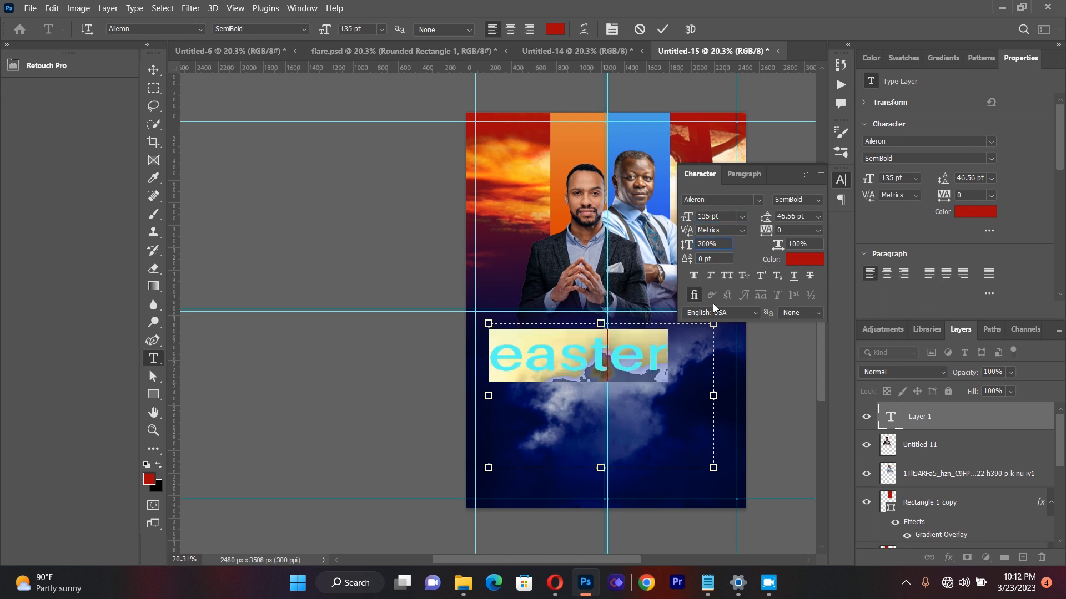
Step: Set the "easter" text's tracking to -25 and choose the Aileron font for it
left_click(789, 230)
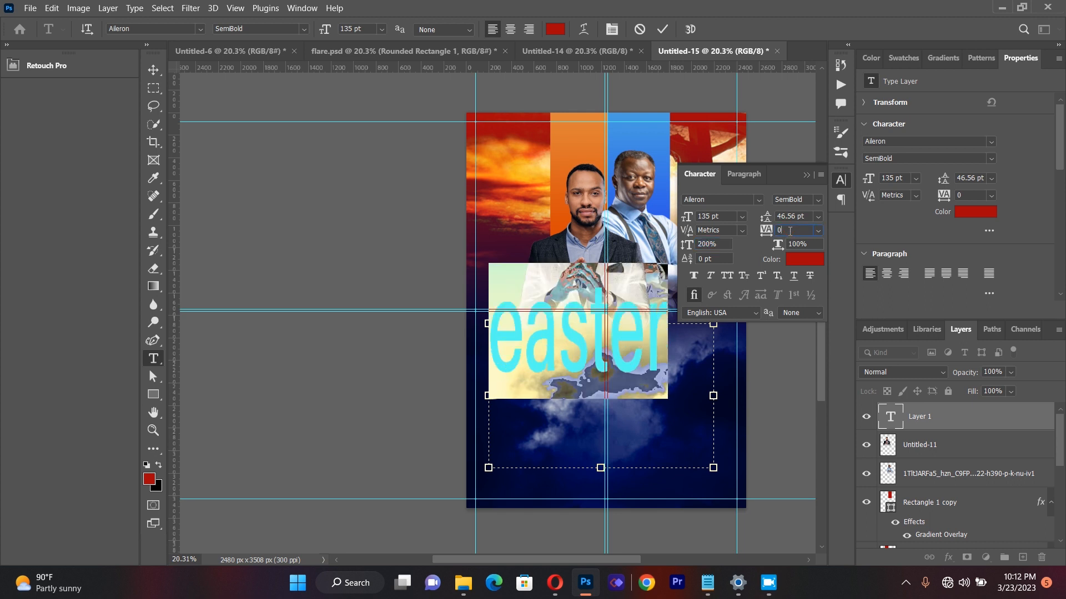
key("BackSpace")
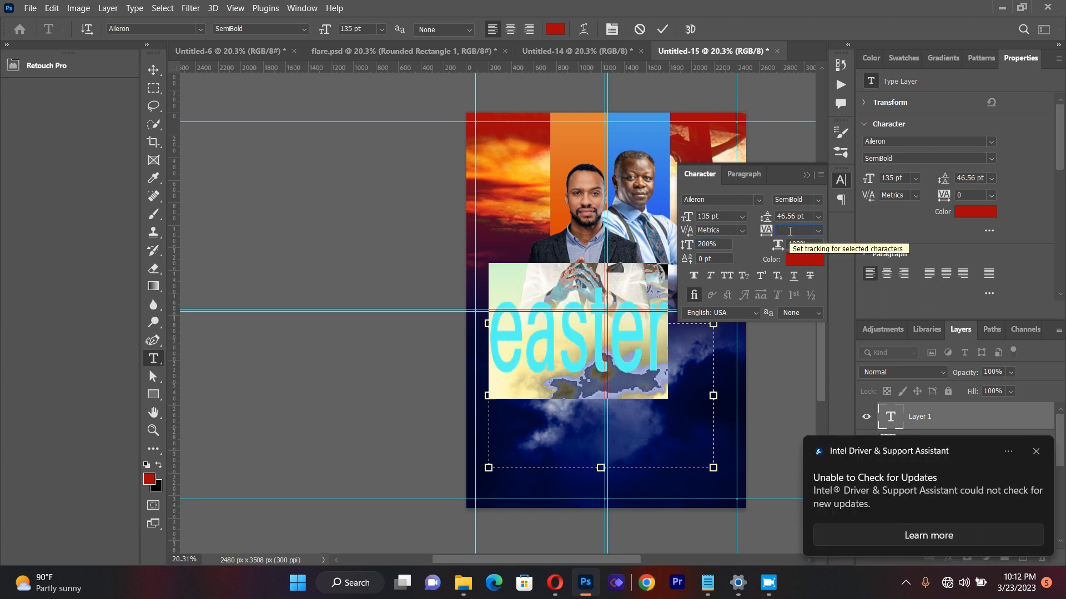
key("BackSpace")
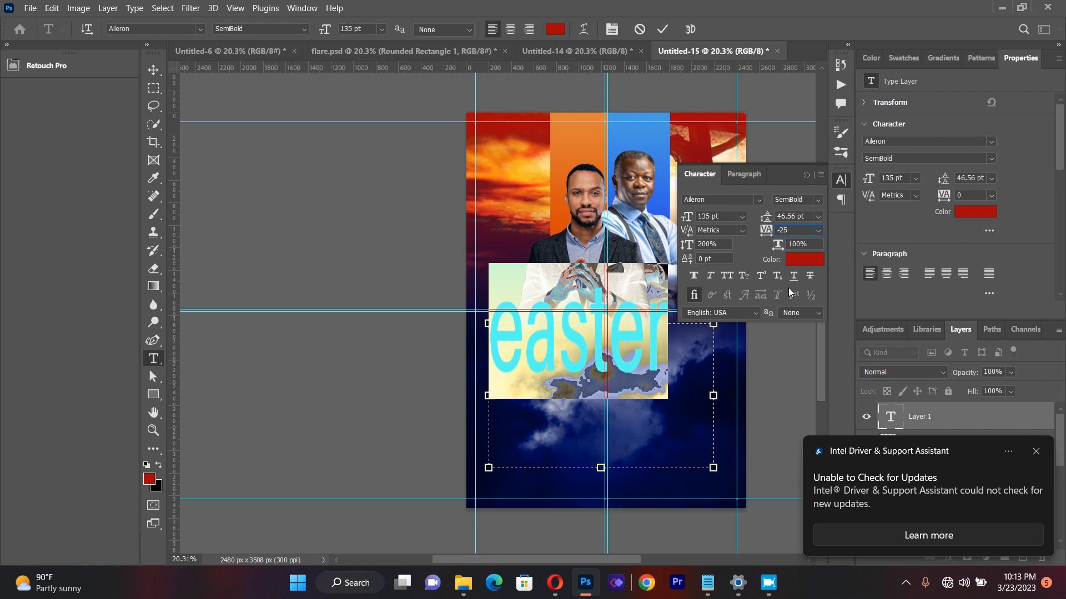
key("Return")
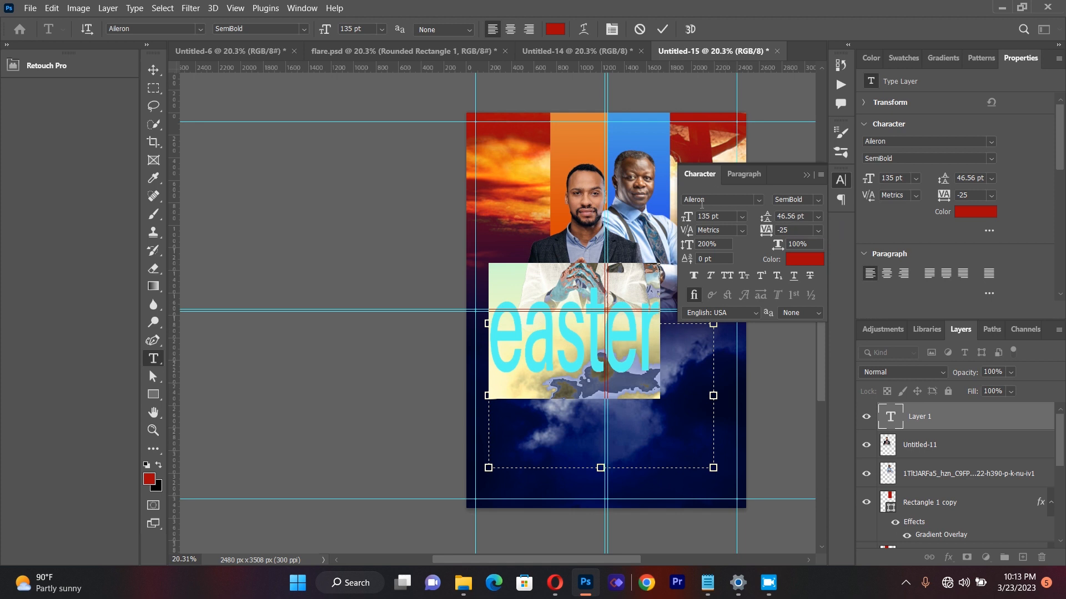
left_click(806, 176)
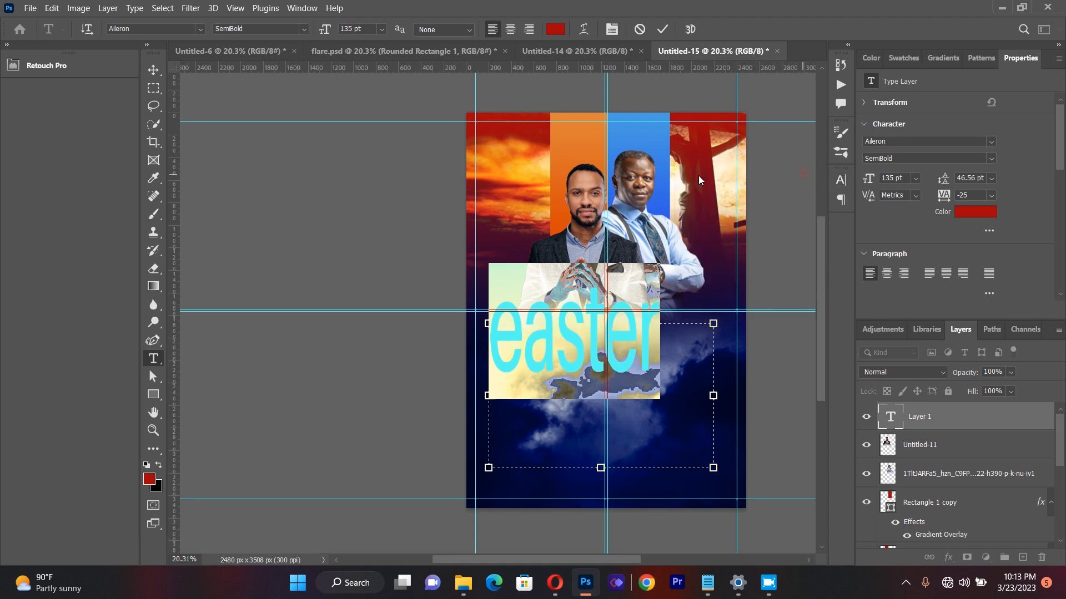
left_click(200, 28)
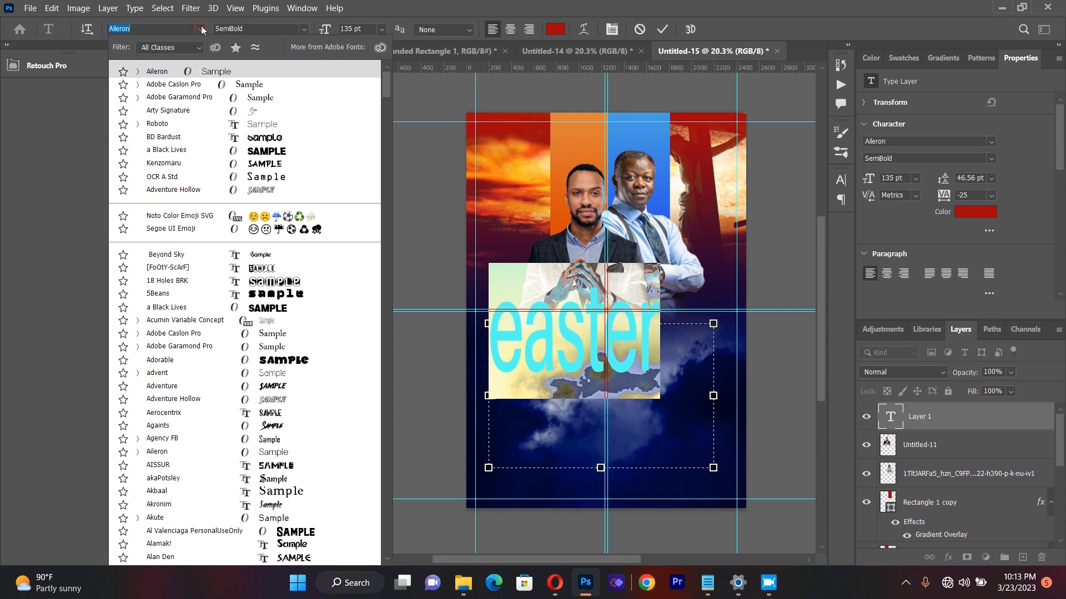
left_click(194, 72)
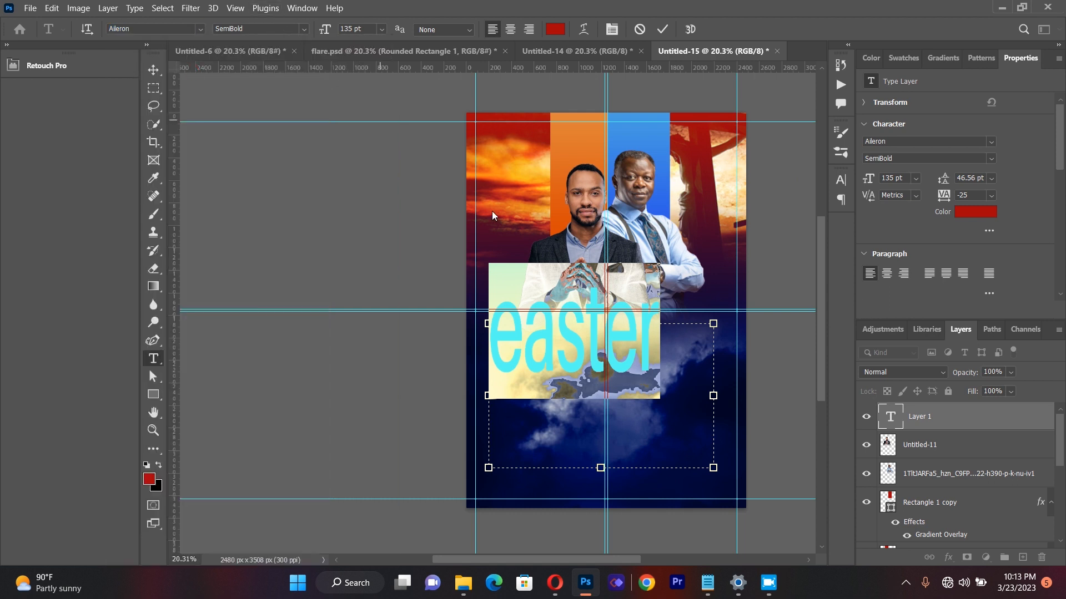
Step: Move the "easter" text right so it is roughly centred on the vertical centre guides, and get ready to edit it
left_click(154, 69)
left_click_drag(551, 346, 590, 346)
left_click(154, 359)
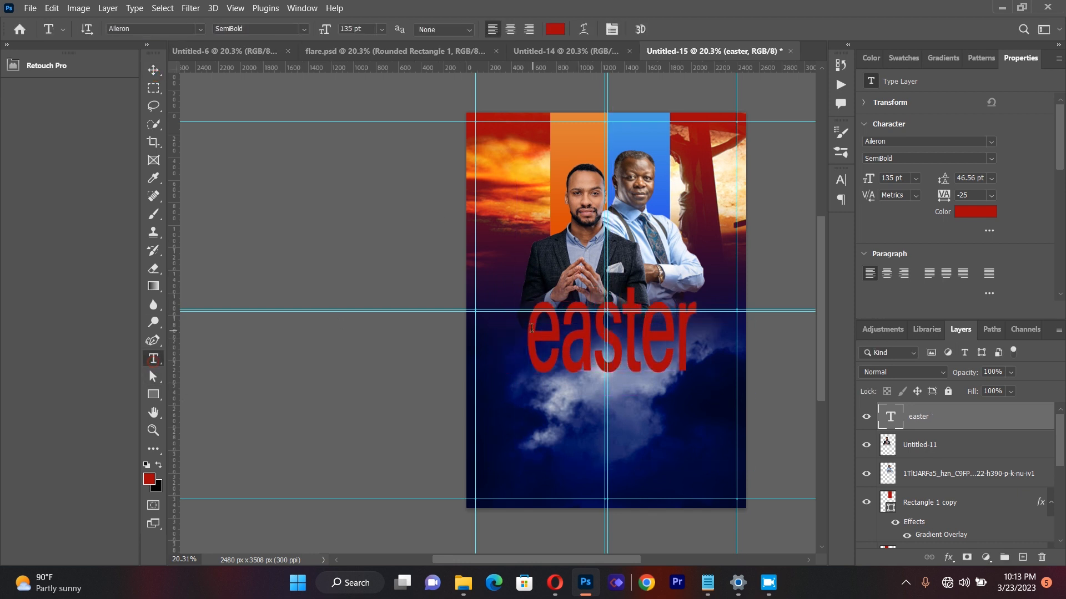
Step: Change the "easter" text colour to near-white fdfdfd and shift the text slightly right across the vertical centre guides
double_click(611, 341)
left_click(555, 29)
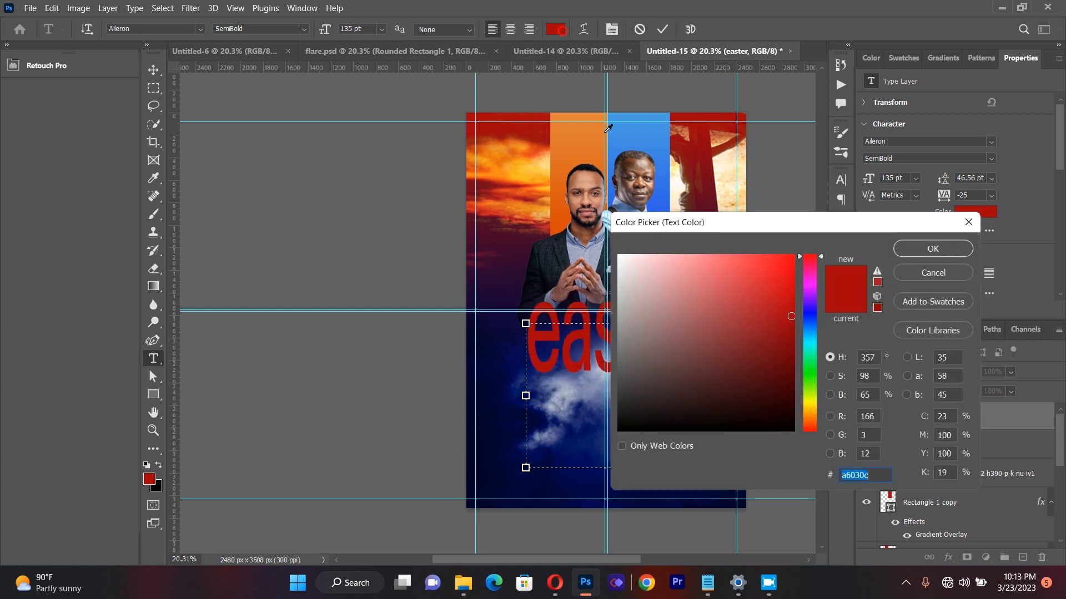
left_click(618, 256)
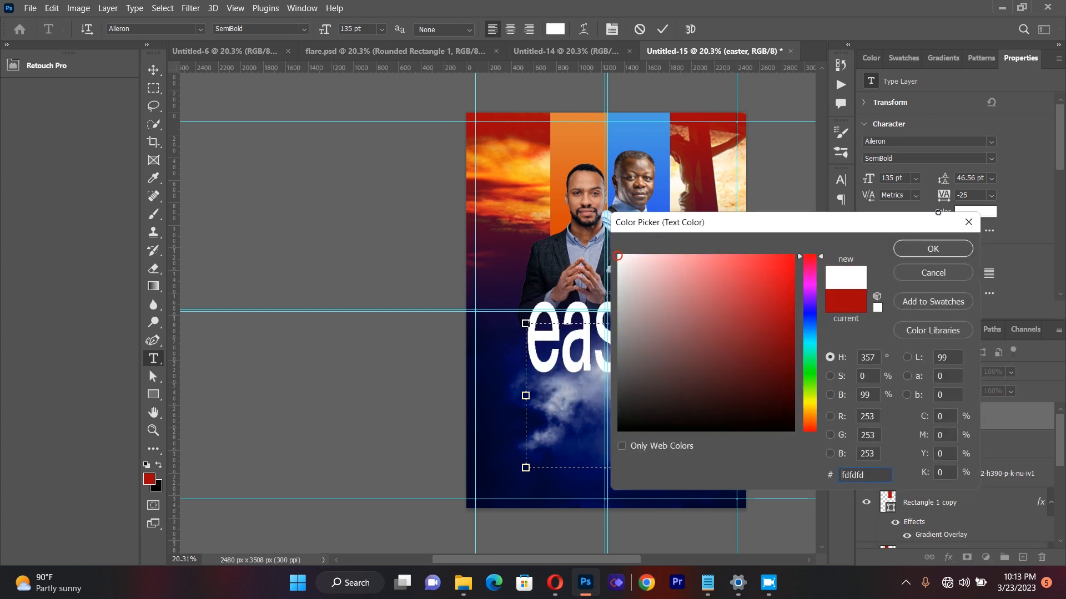
left_click(932, 247)
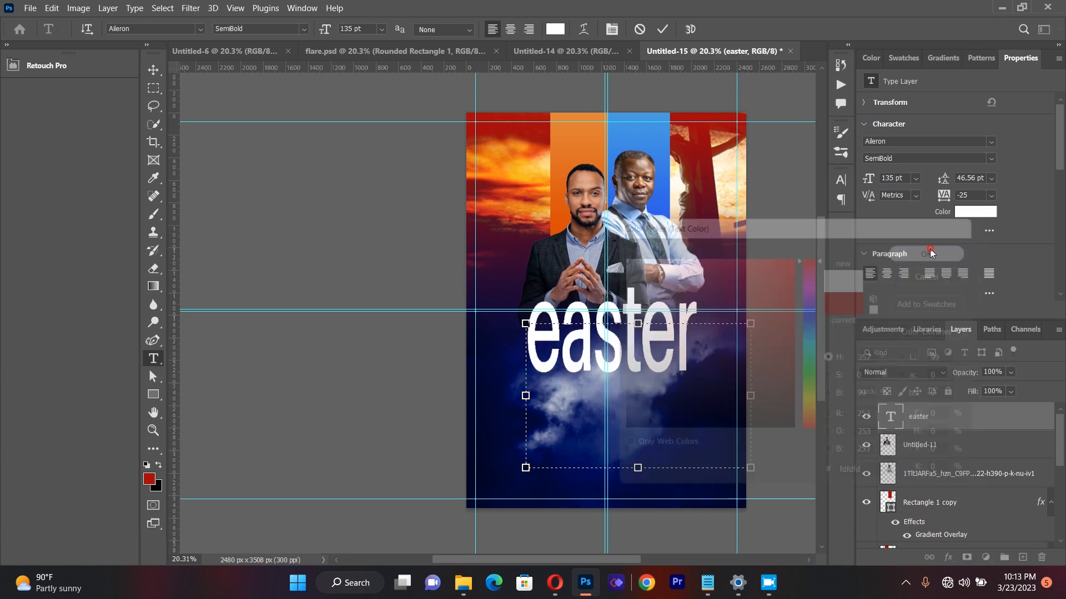
left_click(154, 68)
left_click_drag(662, 335, 671, 336)
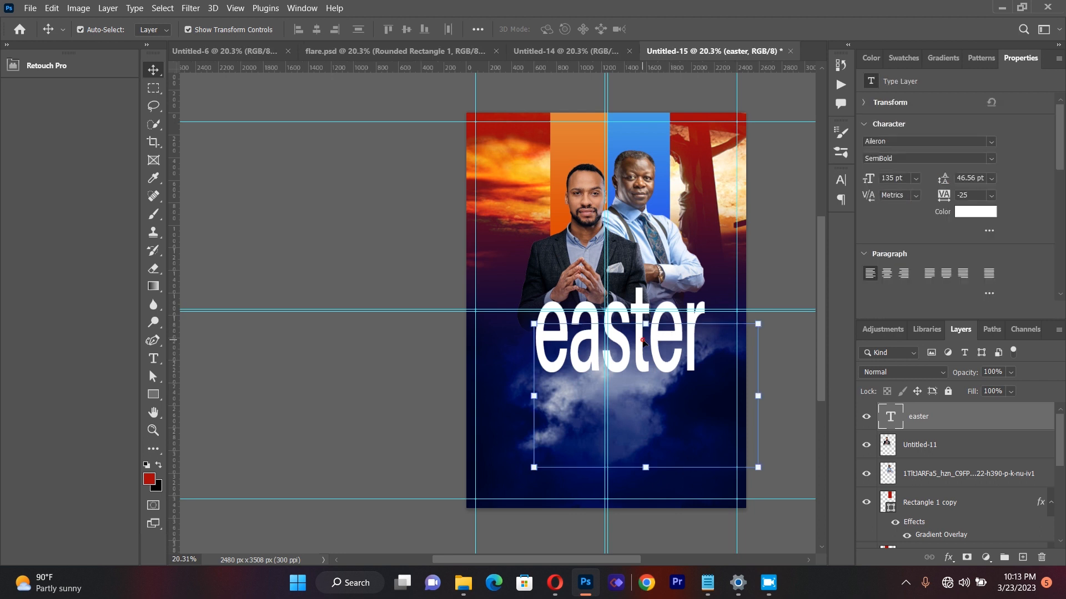
Step: Add a 4 px outside orange stroke to the "easter" text and nudge the text slightly left
left_click(949, 557)
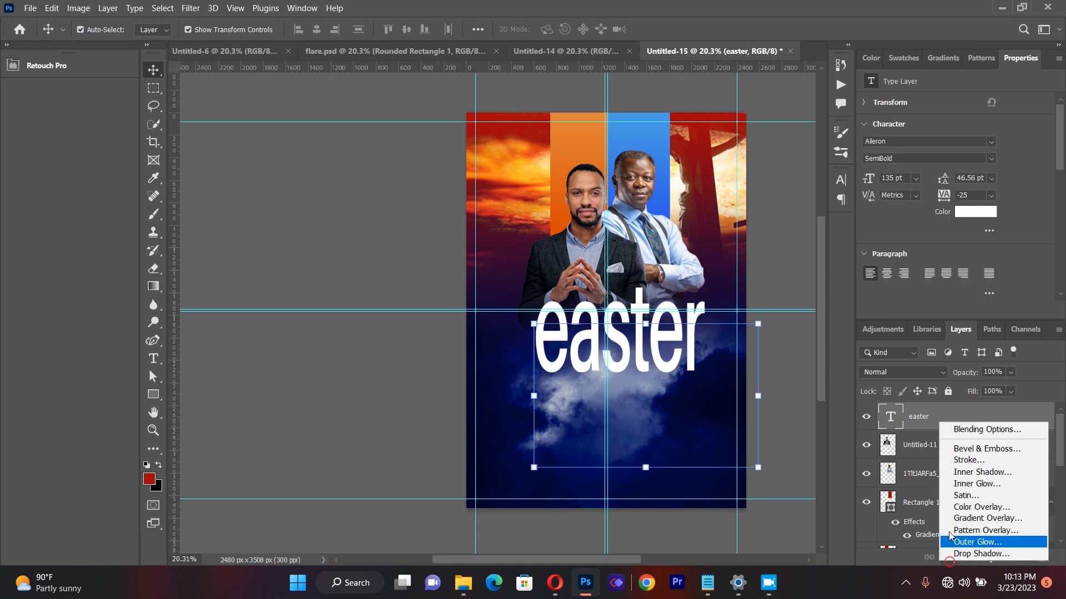
left_click(958, 461)
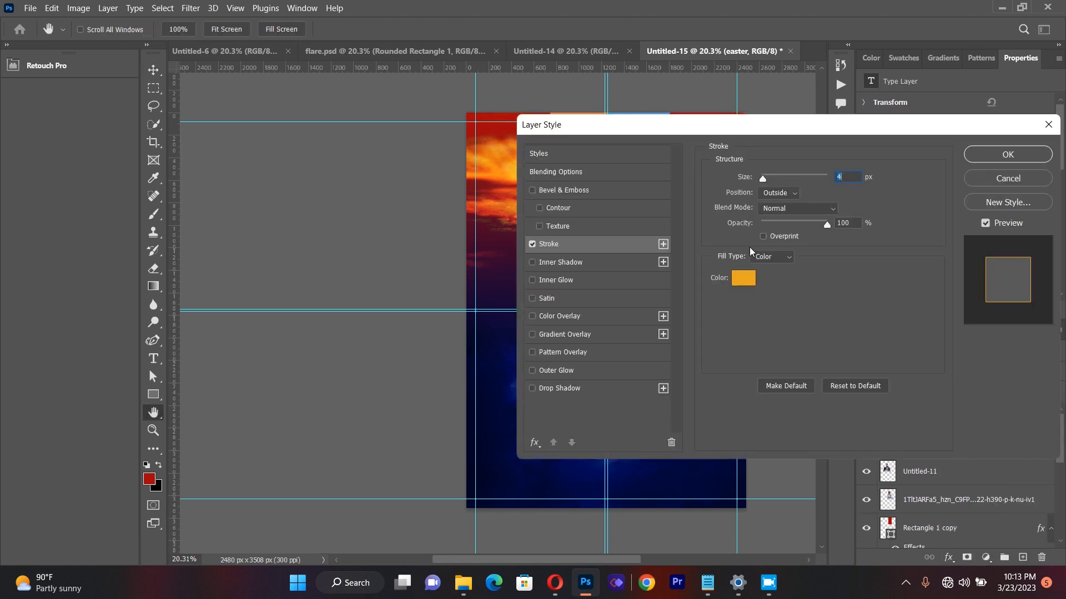
left_click_drag(733, 128, 874, 128)
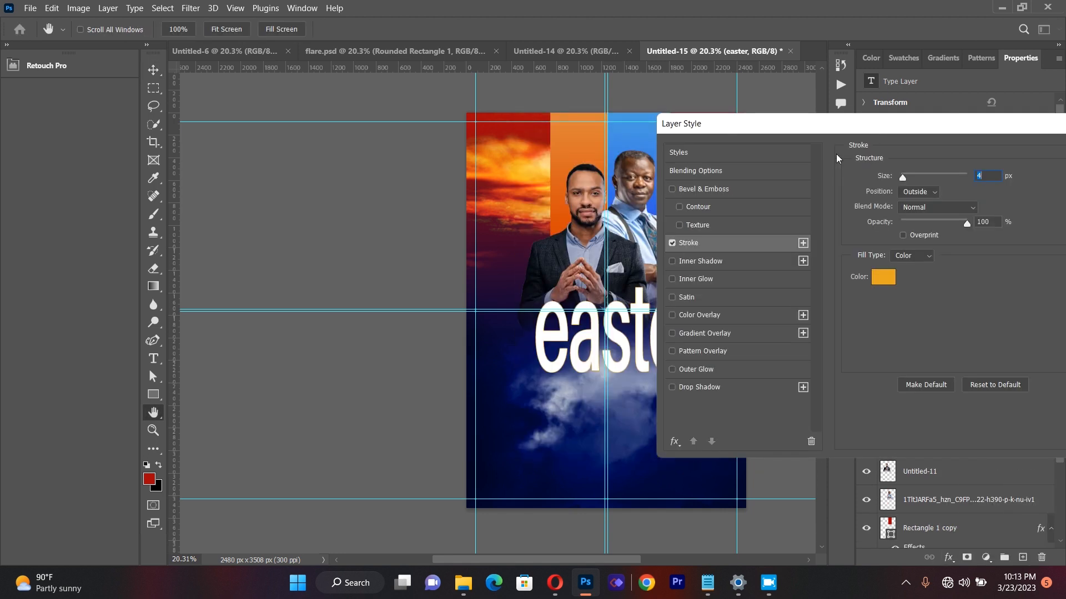
left_click_drag(803, 127, 868, 125)
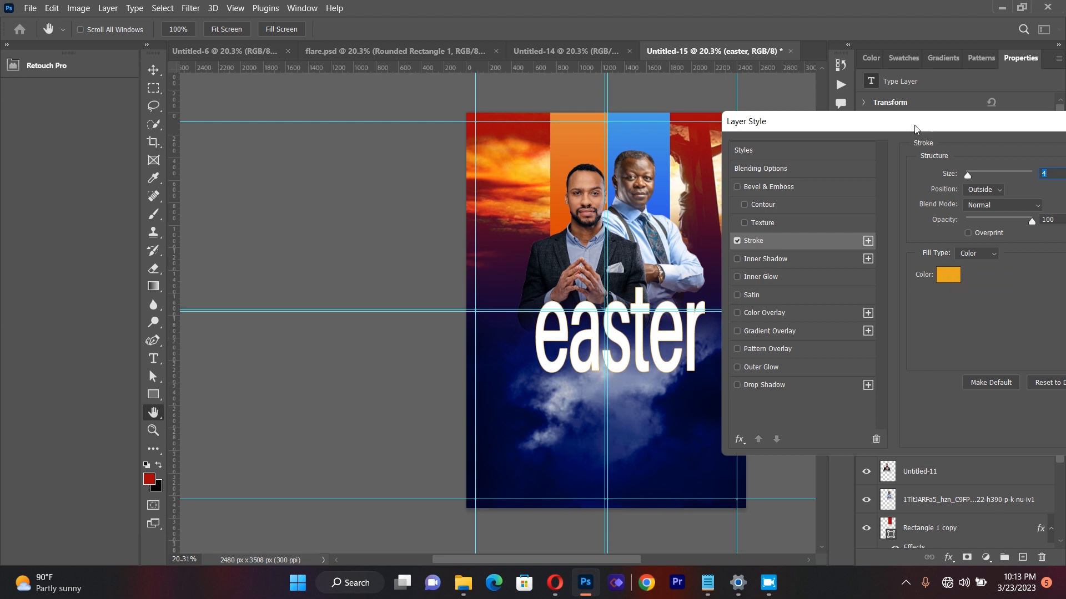
left_click_drag(913, 127, 657, 185)
left_click(920, 215)
key("v")
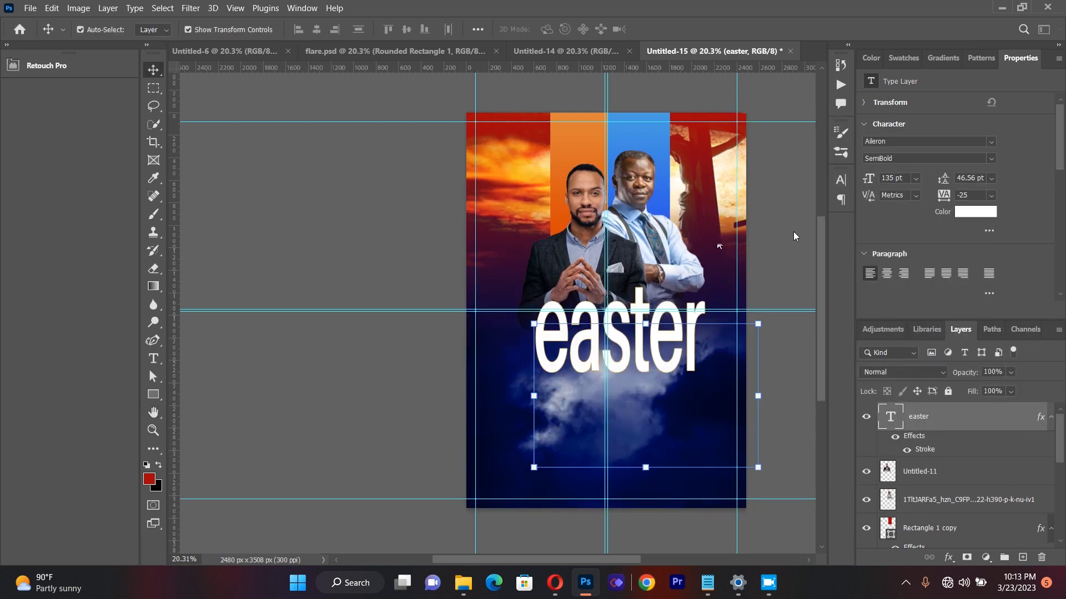
left_click(642, 342)
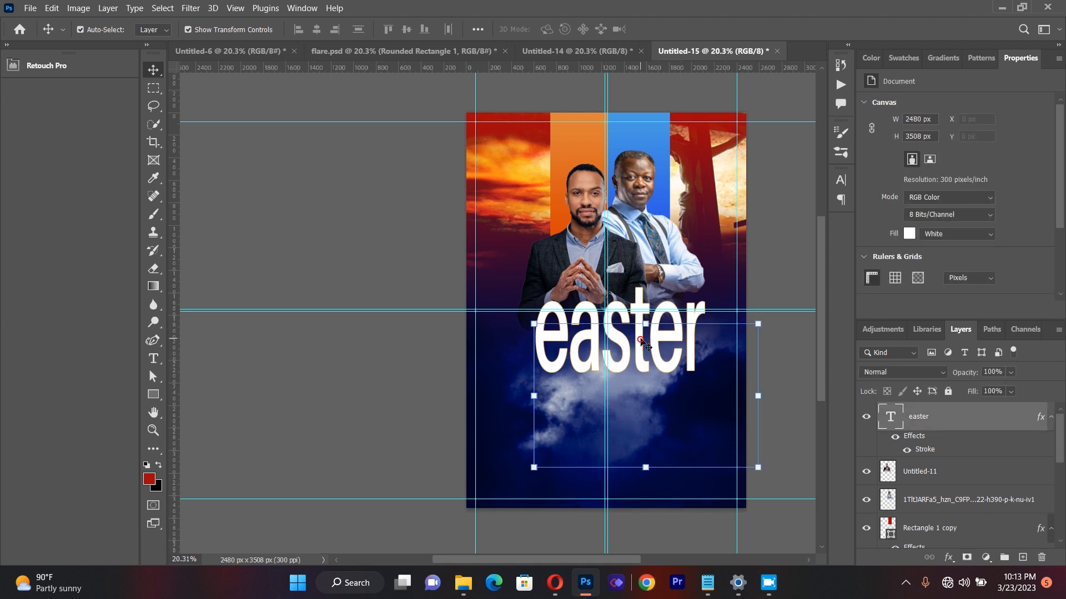
left_click_drag(642, 343, 635, 339)
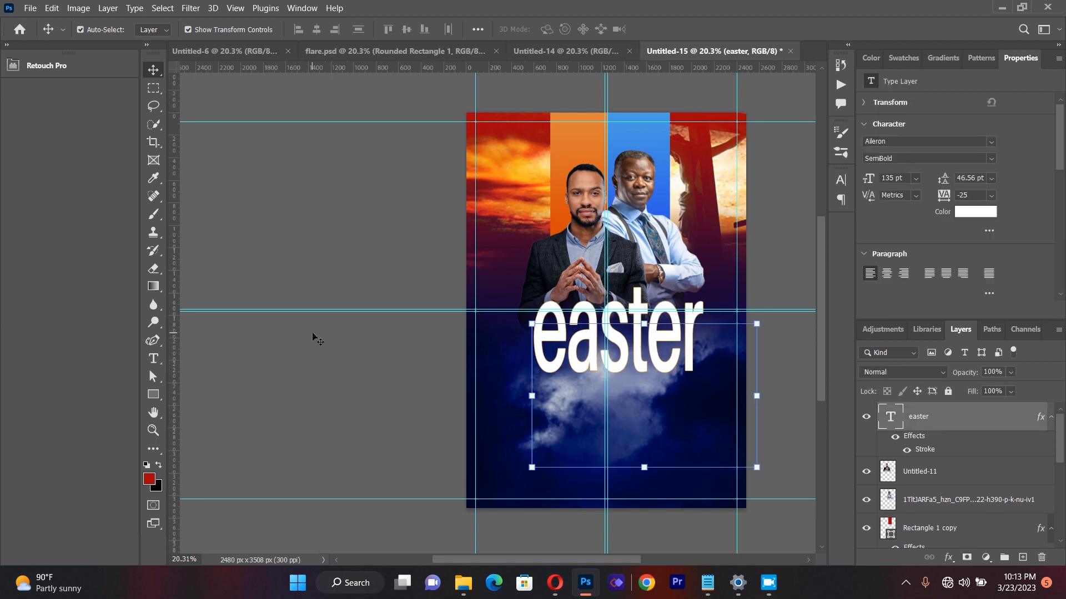
Step: Create a paragraph text box over the clouds below the "easter" title and enter "CONVENTION" in capitals
left_click(154, 359)
left_click_drag(501, 386, 713, 476)
key("BackSpace")
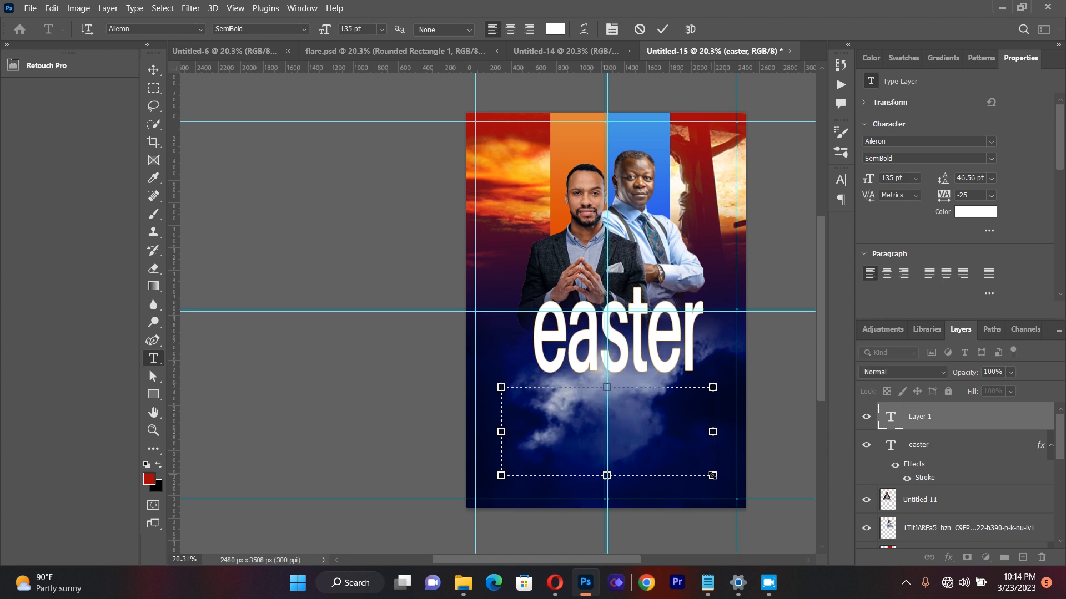
type("e")
type("o")
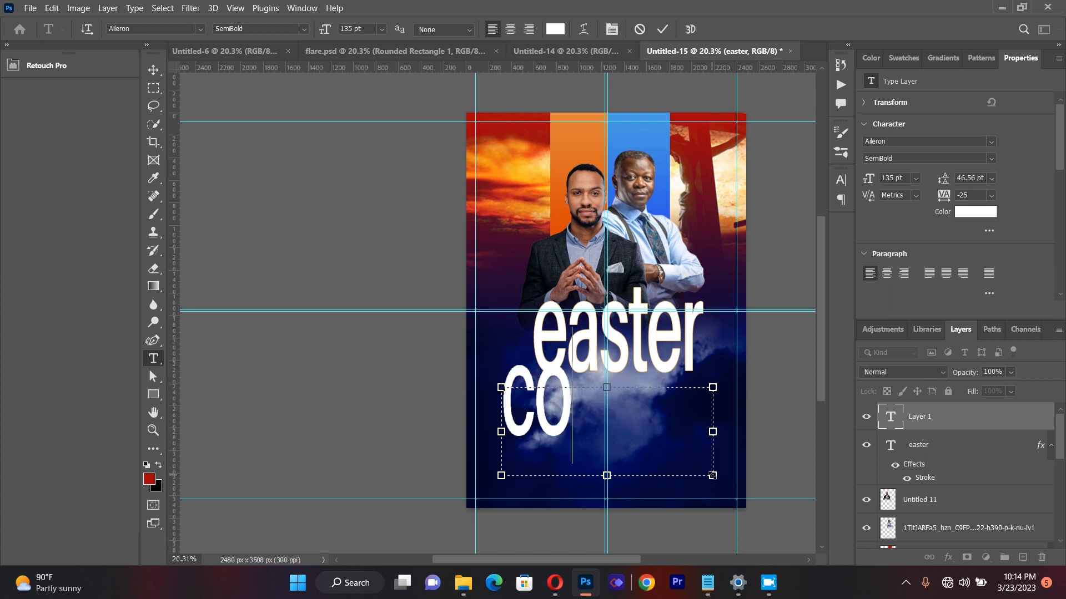
key("BackSpace")
key("BackSpace")
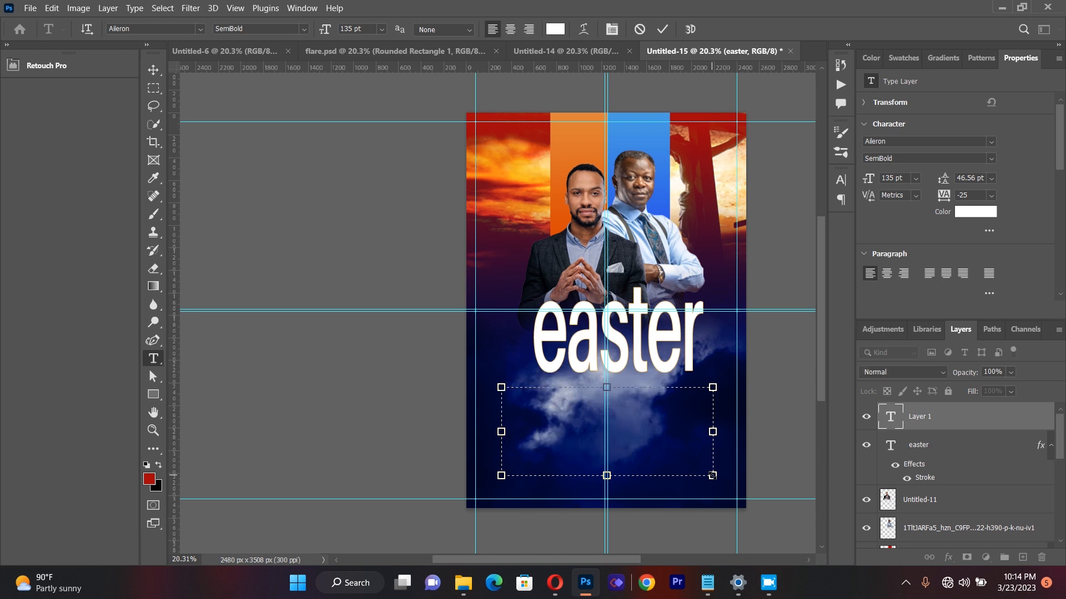
type("co")
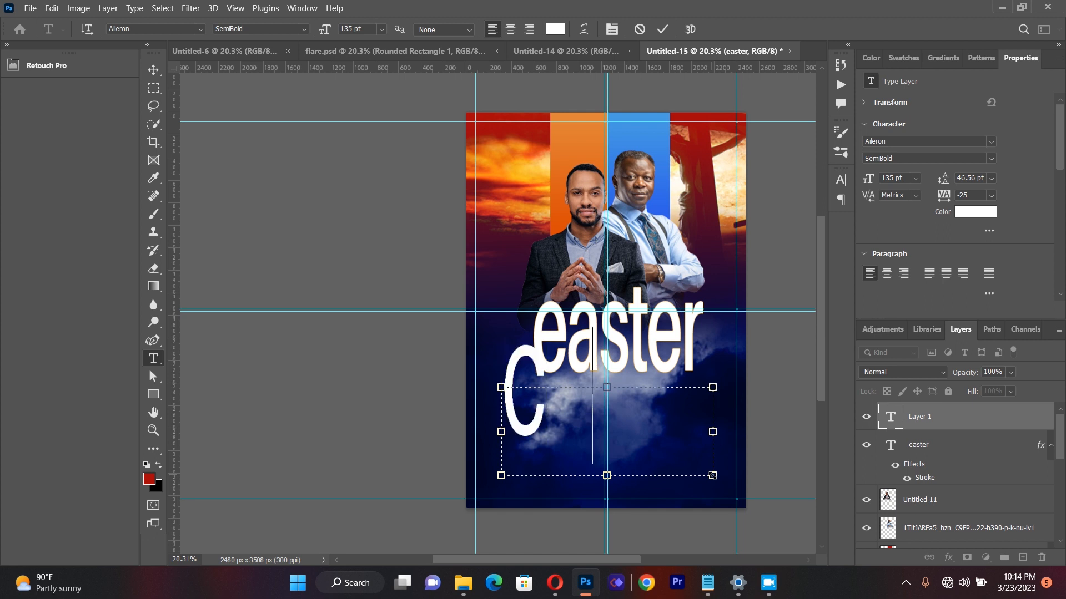
type("NV")
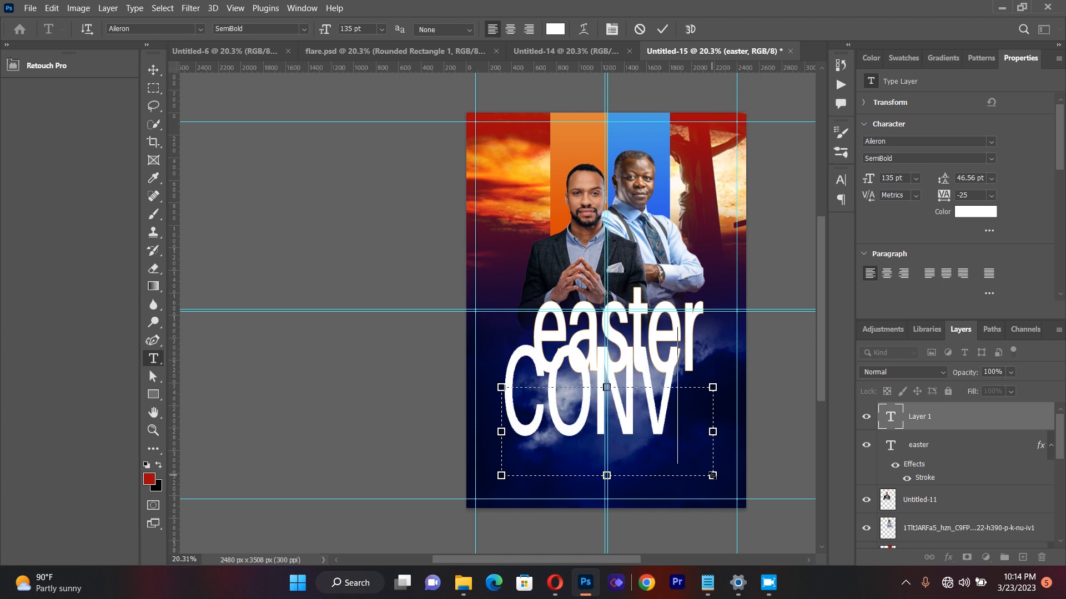
key("Return")
type("ENTIO")
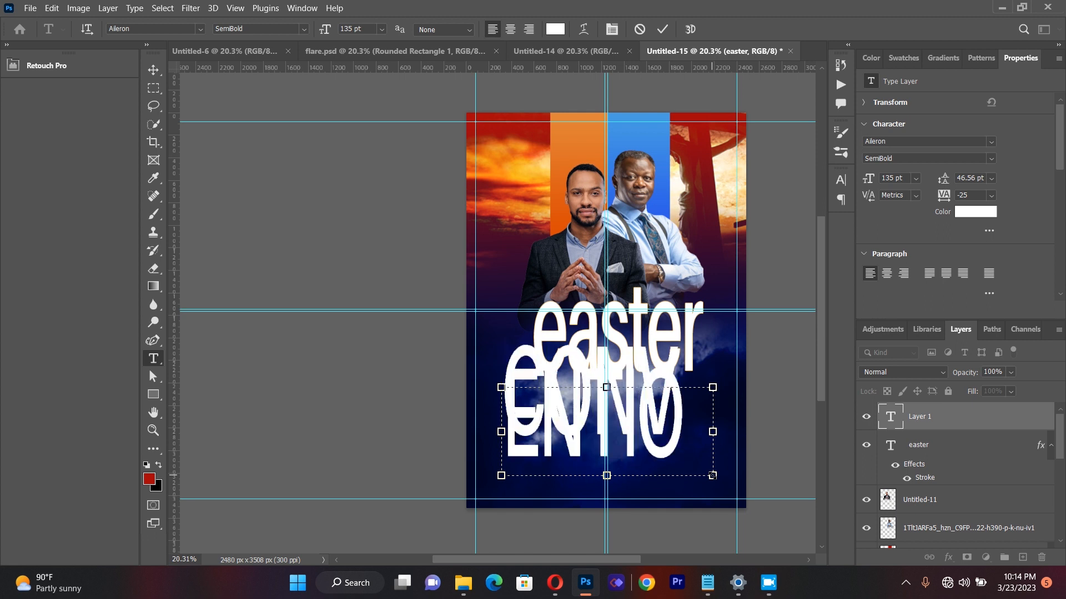
Step: Set the whole "CONVENTION" text to a font size of 41 pt and a vertical scale of 100%
key("ctrl+a")
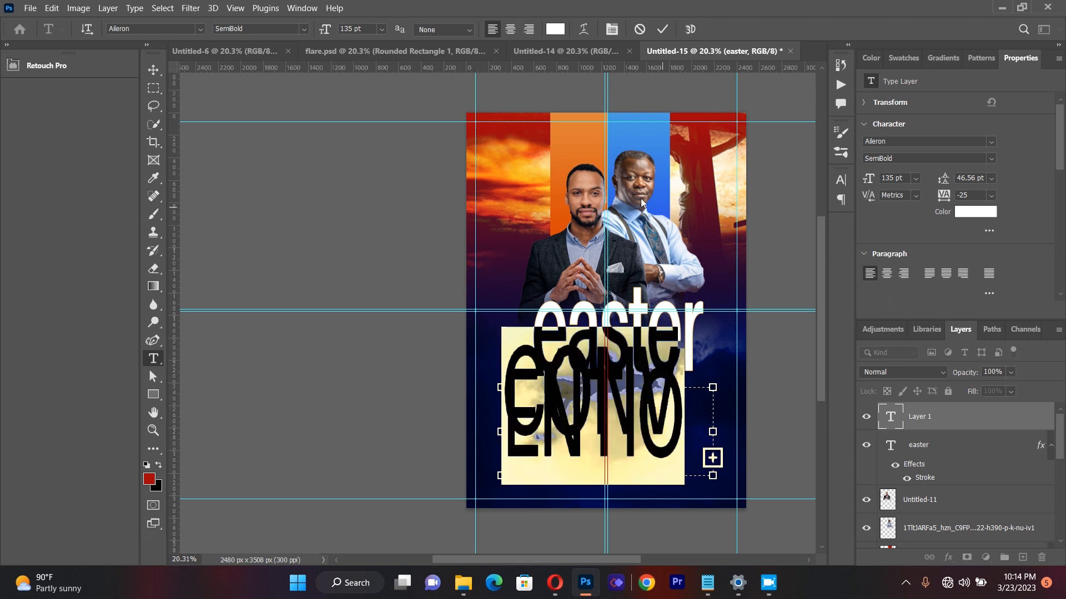
left_click(612, 29)
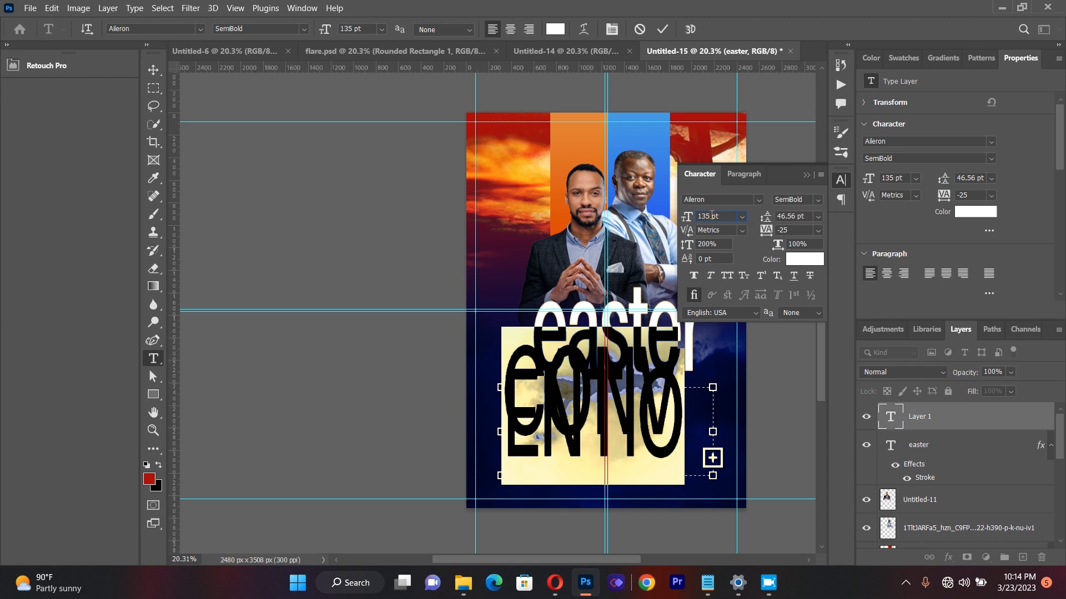
key("BackSpace")
key("BackSpace")
key("BackSpace")
key("BackSpace")
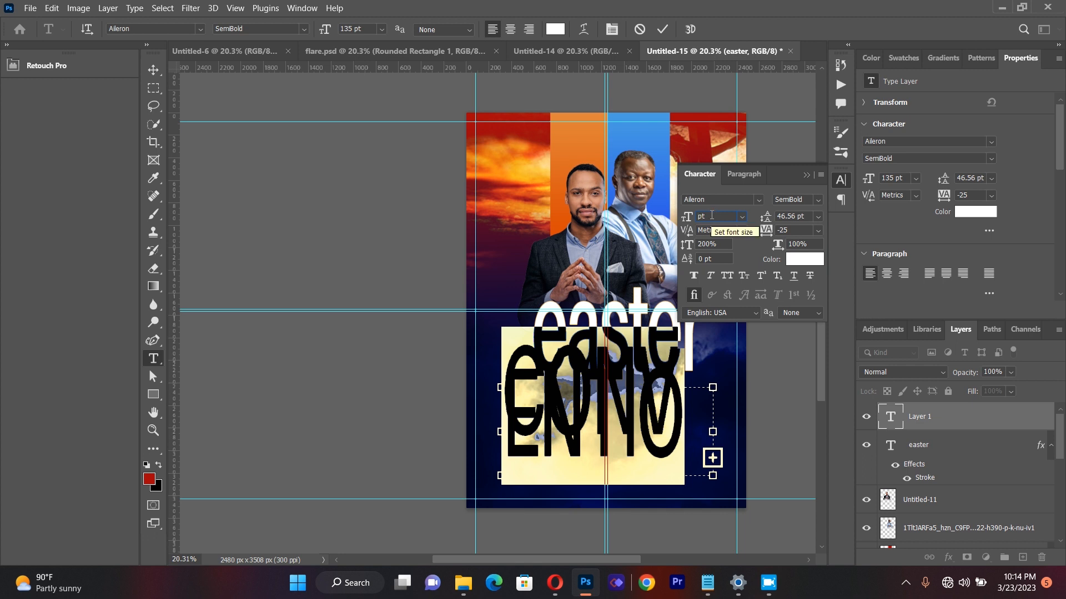
type("41")
left_click(718, 247)
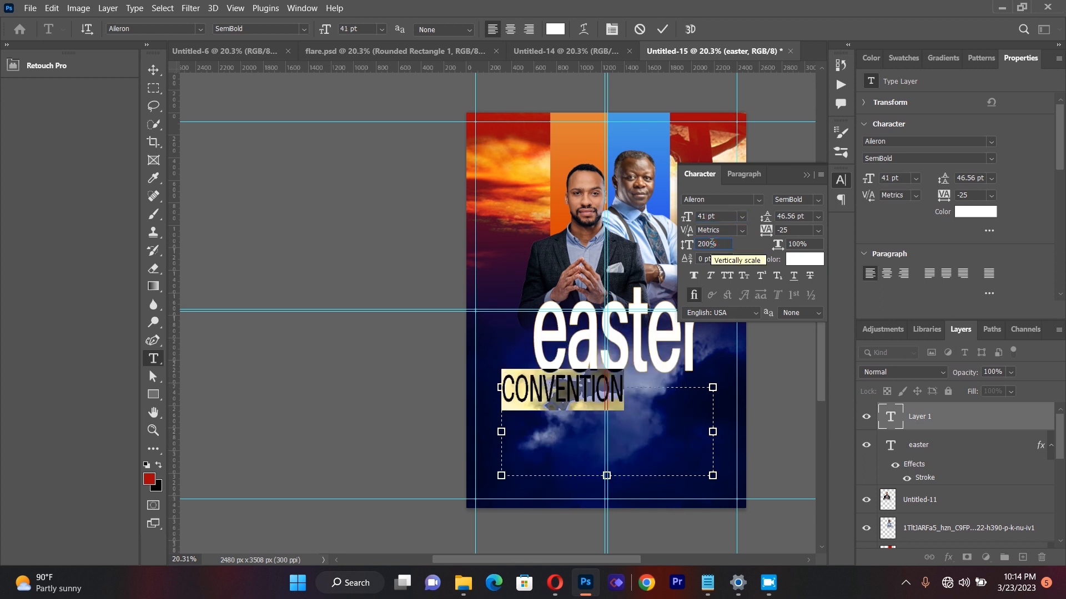
key("BackSpace")
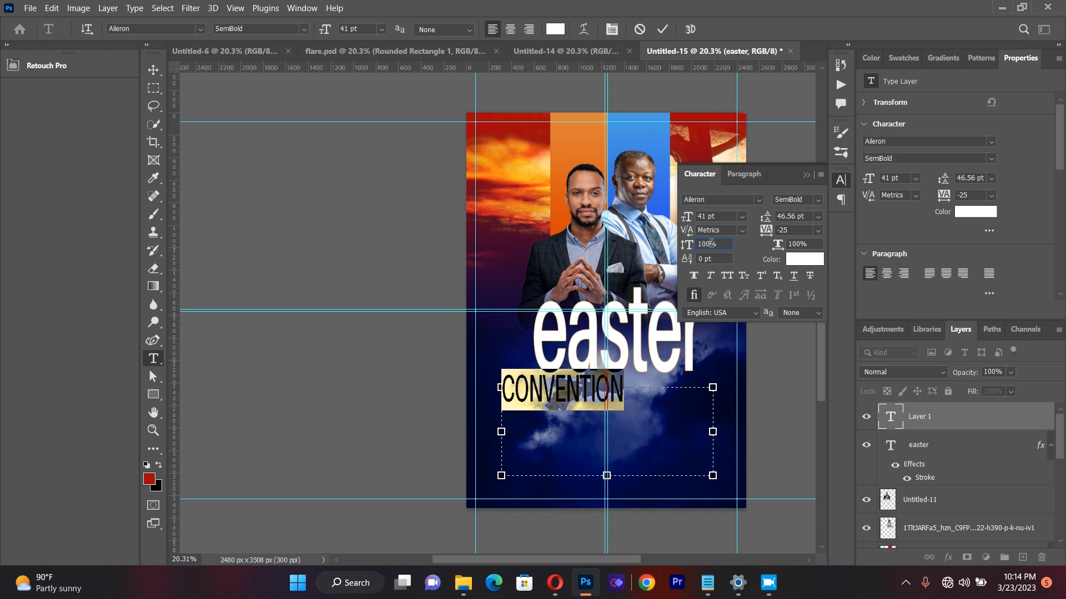
Step: Set the "CONVENTION" text's tracking to 50 and its font to Adobe Caslon Pro Semibold
left_click(789, 230)
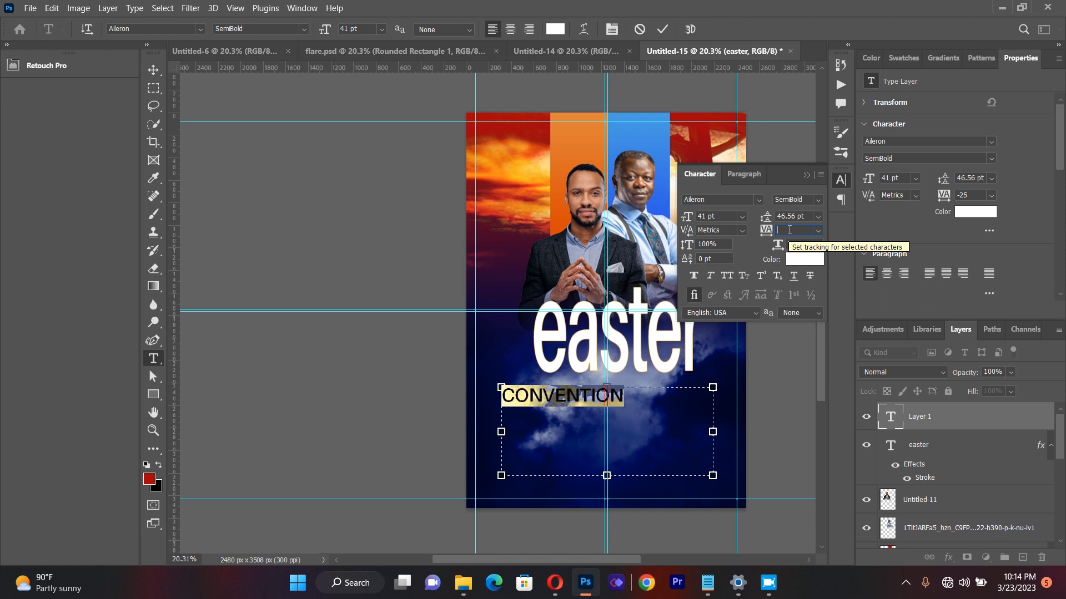
type("50")
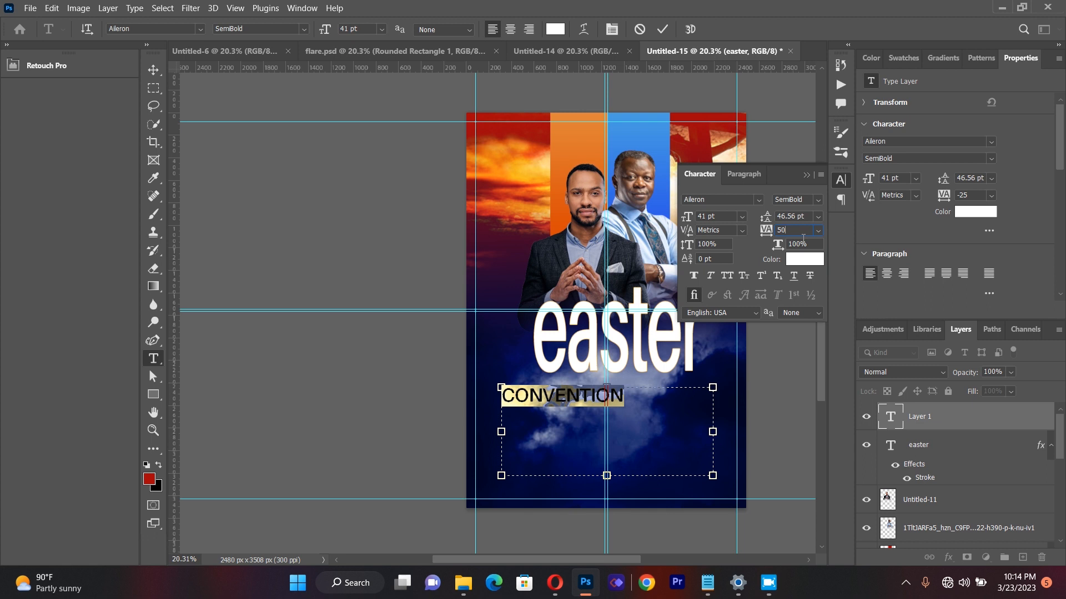
left_click(759, 200)
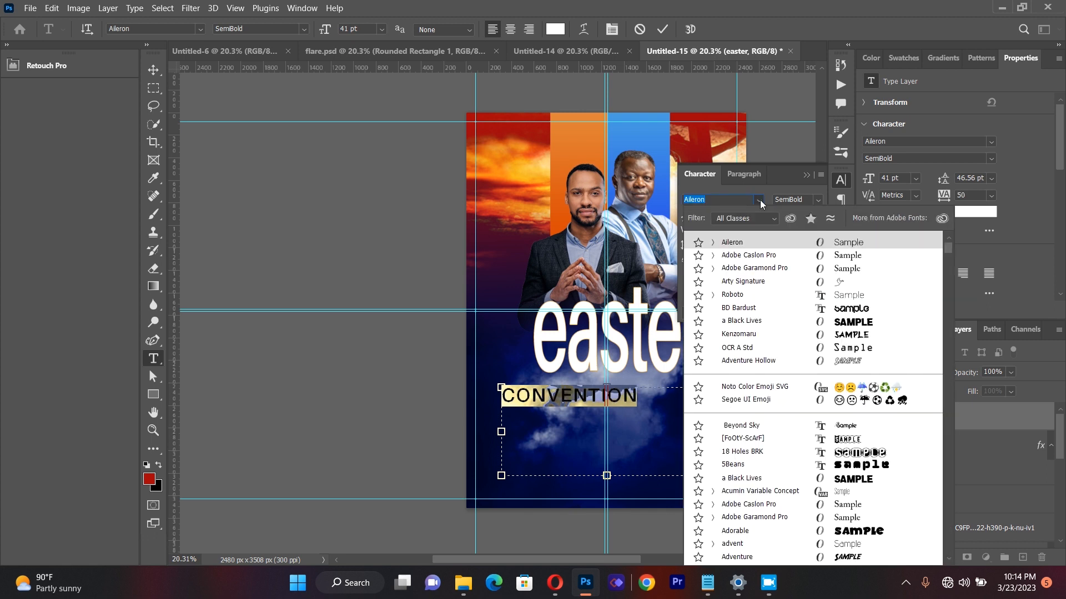
left_click(766, 257)
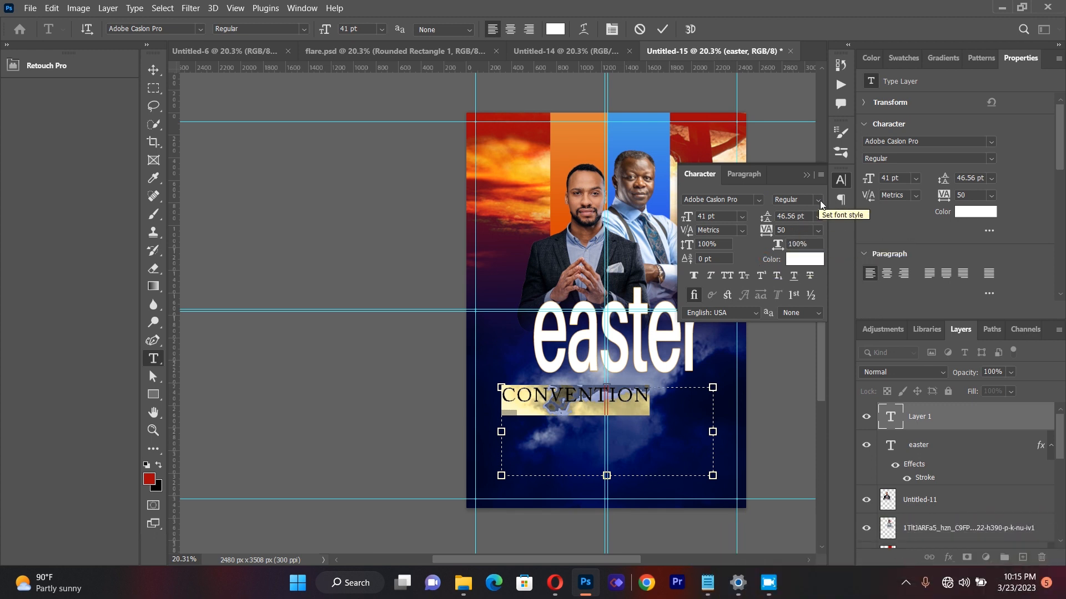
left_click(303, 29)
left_click(245, 64)
Step: Position the "CONVENTION" text directly beneath the "easter" title, roughly centred under it, and deselect it
left_click(153, 69)
left_click(289, 243)
left_click_drag(545, 395, 583, 385)
scroll(702, 408, "down", 1)
key("Up")
key("Up")
key("Up")
key("Up")
key("Up")
key("Up")
key("Up")
key("Up")
key("Up")
key("Up")
key("Up")
key("Up")
key("Up")
key("Up")
key("Up")
key("Up")
key("Up")
key("Up")
key("Right")
key("Right")
key("Right")
key("Right")
key("Right")
key("Right")
key("Right")
key("Right")
key("Right")
key("Right")
key("Right")
key("Right")
key("Right")
key("Right")
key("Right")
key("Right")
key("Right")
key("Right")
key("Right")
key("Right")
key("Right")
key("Right")
key("Right")
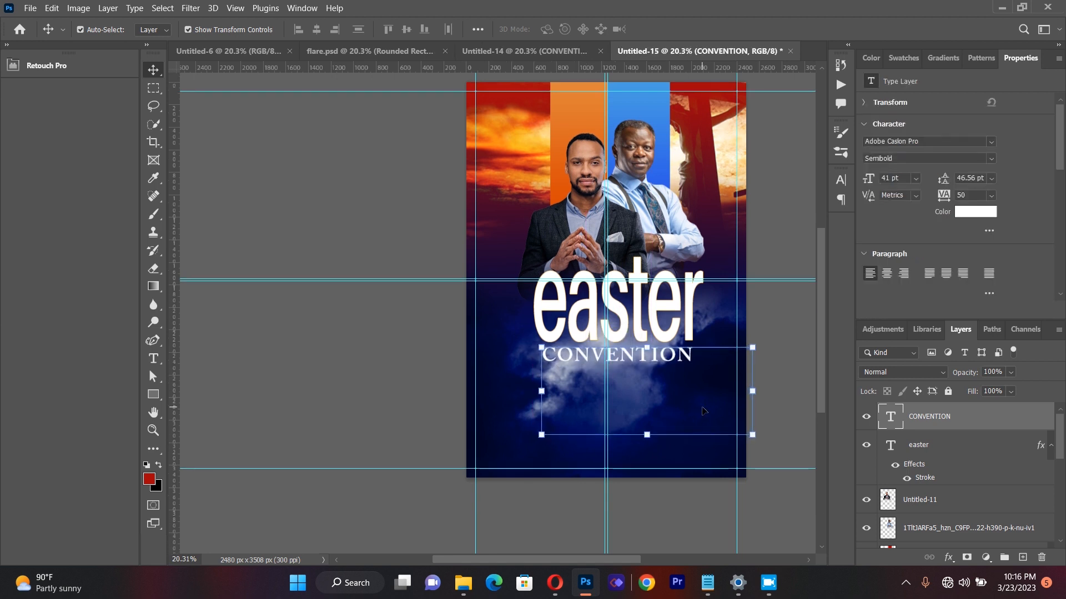
left_click(302, 351)
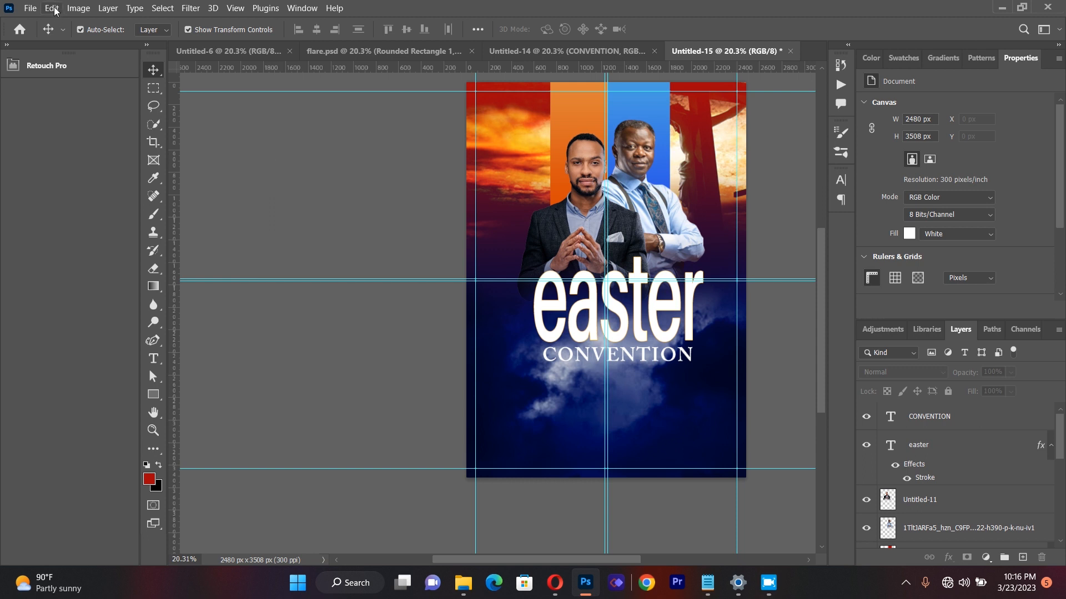
Step: Place the image flare copy.png into the flyer as a linked file
left_click(30, 8)
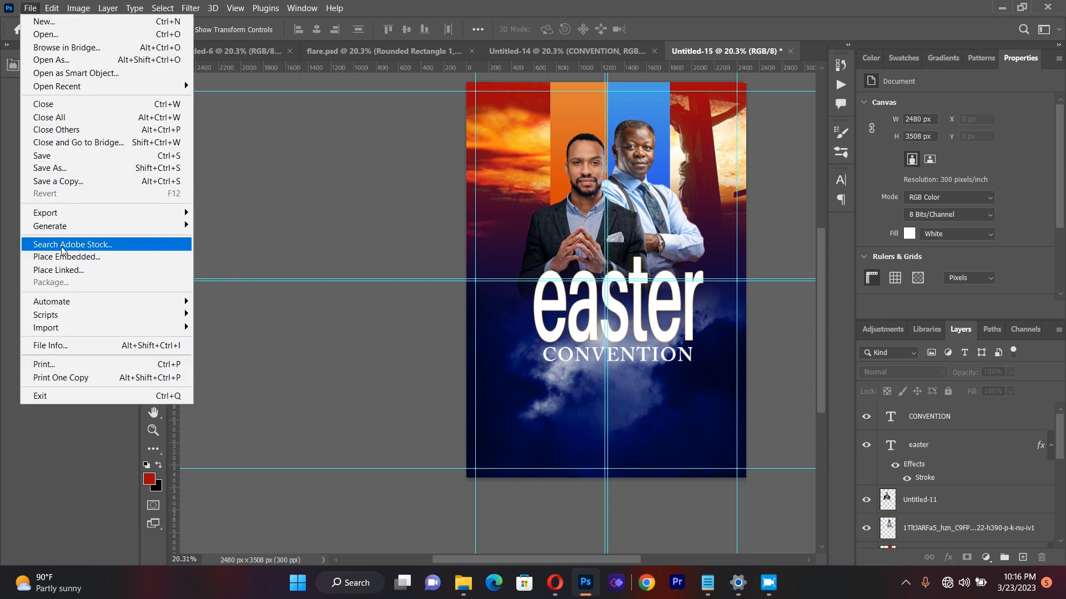
left_click(66, 270)
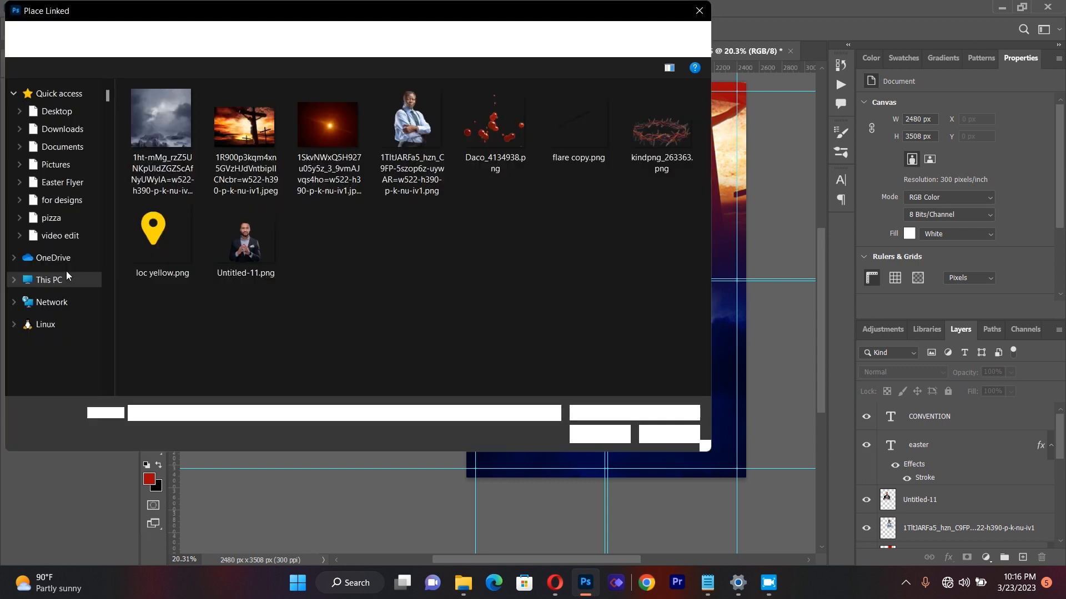
double_click(560, 134)
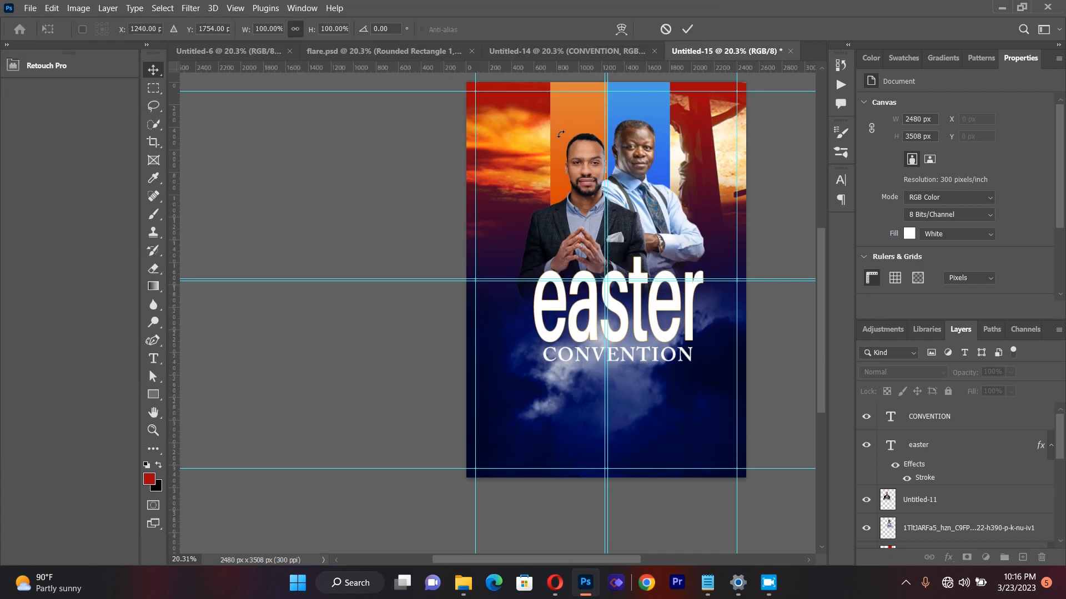
Step: Rotate the flare image to about 15° and enlarge it to about 207%, positioned across the "easter" title
left_click_drag(623, 259, 592, 299)
left_click_drag(637, 268, 619, 286)
left_click_drag(723, 220, 753, 246)
left_click_drag(604, 293, 590, 315)
left_click_drag(727, 271, 792, 256)
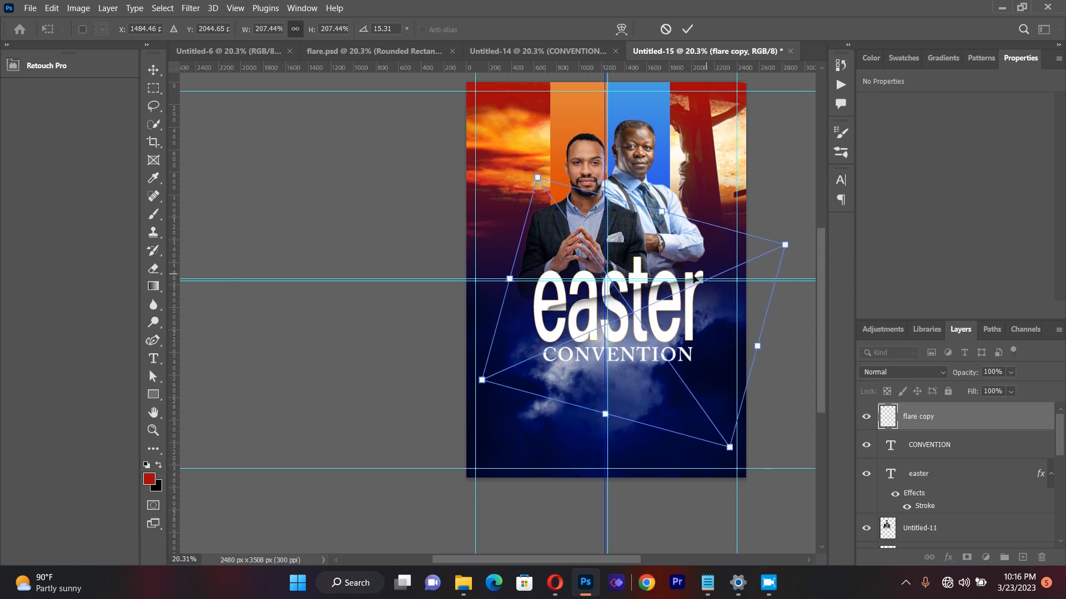
Step: Fine-tune the flare to about 227% scale and 14.90° rotation, apply the transform, and deselect it with its light streak across "easter"
left_click_drag(482, 379, 467, 388)
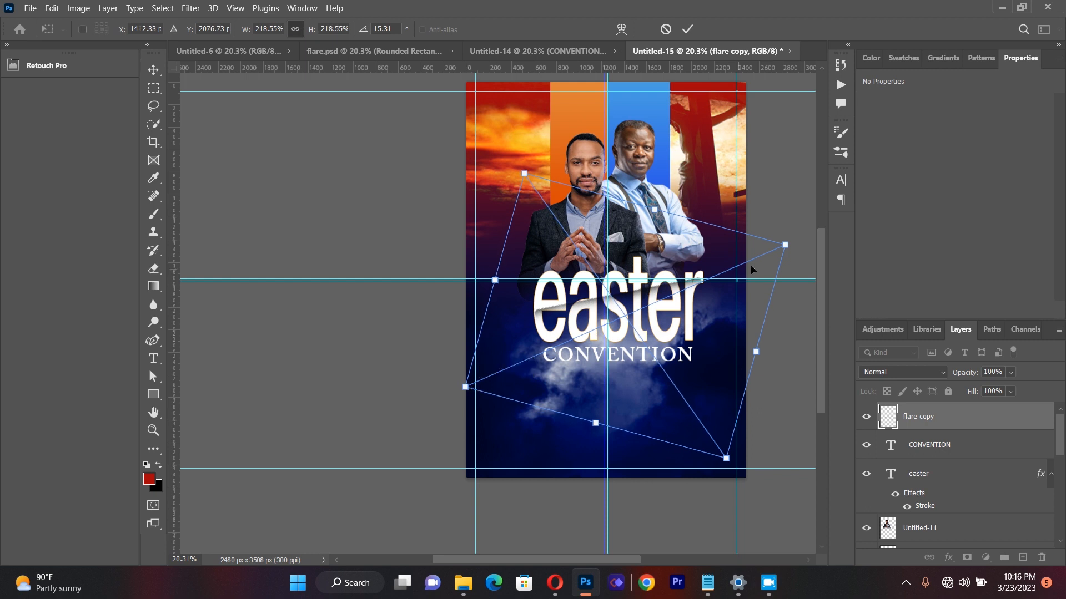
left_click_drag(785, 245, 793, 246)
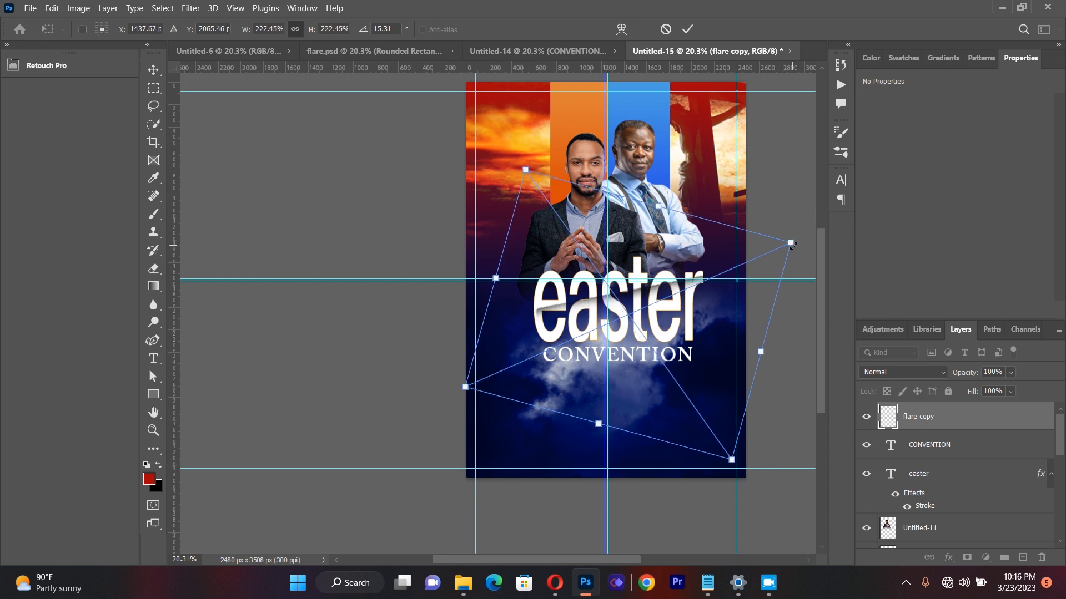
left_click_drag(385, 148, 454, 197)
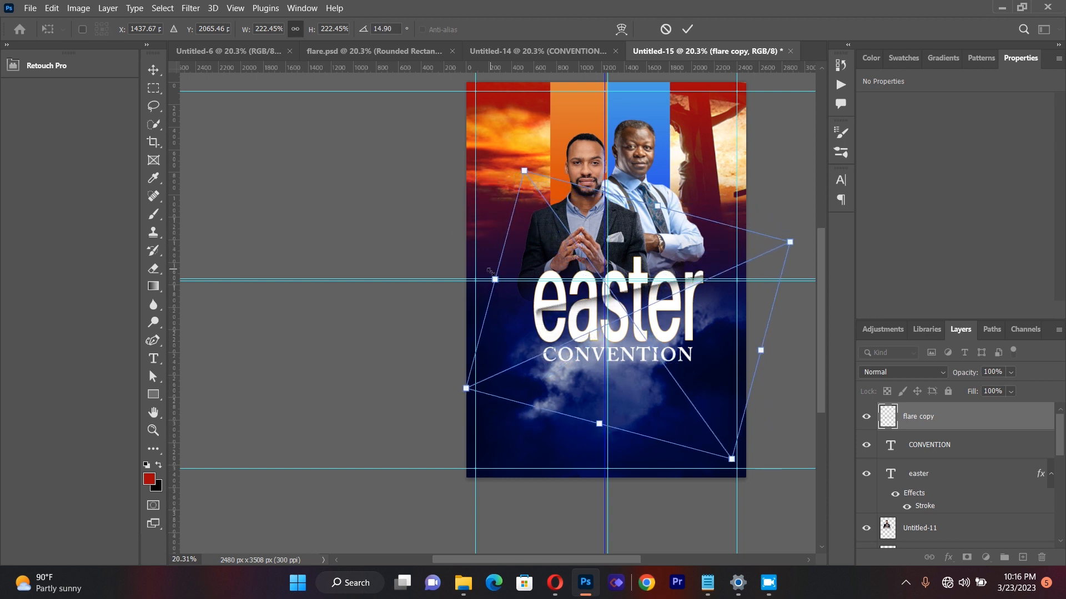
left_click_drag(493, 277, 487, 277)
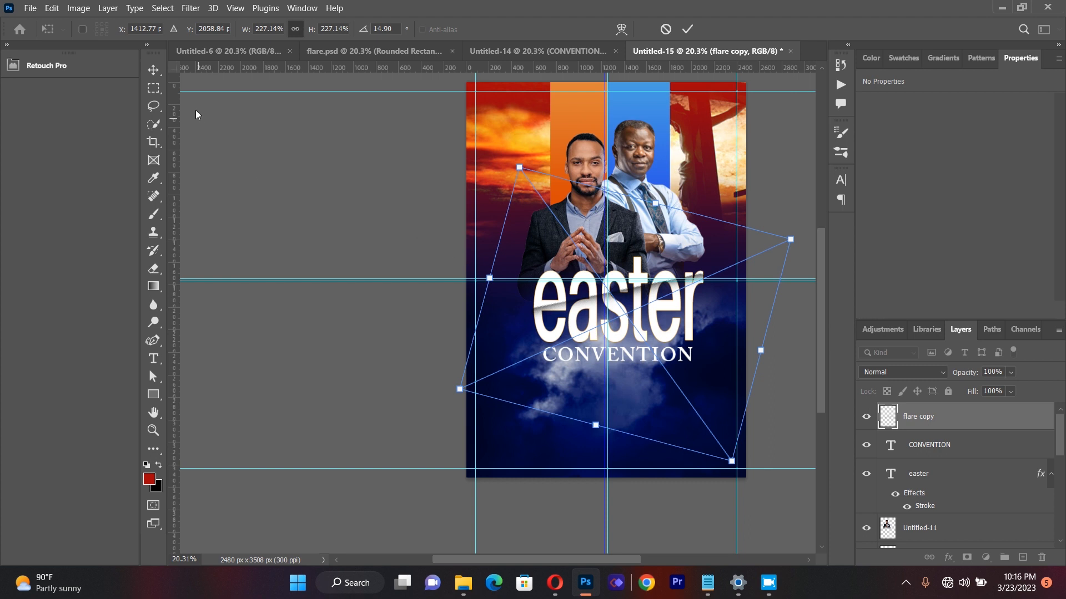
left_click(161, 75)
left_click(287, 185)
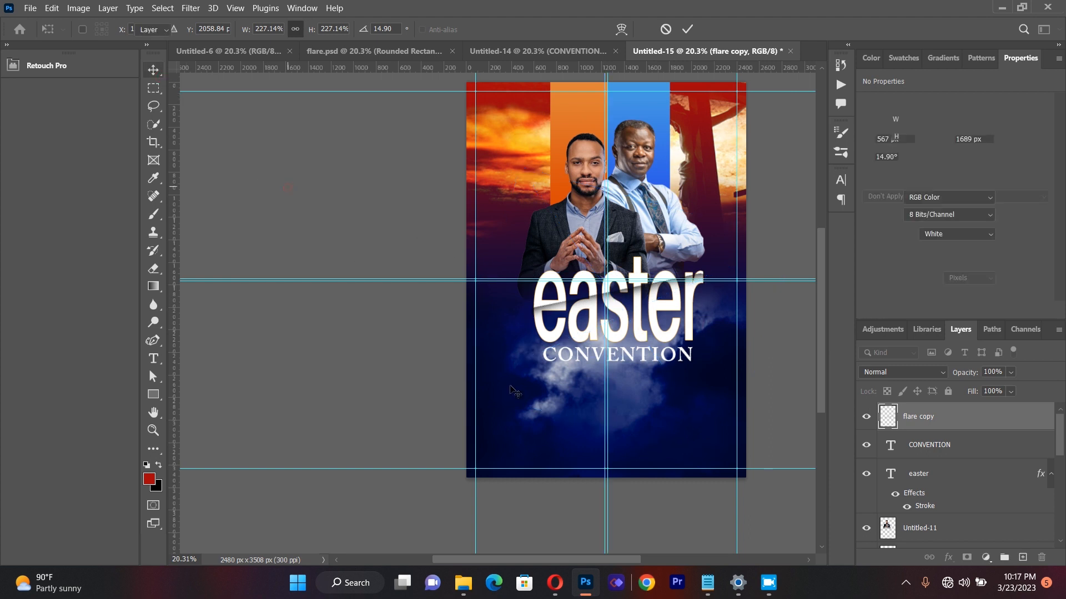
left_click_drag(629, 291, 631, 291)
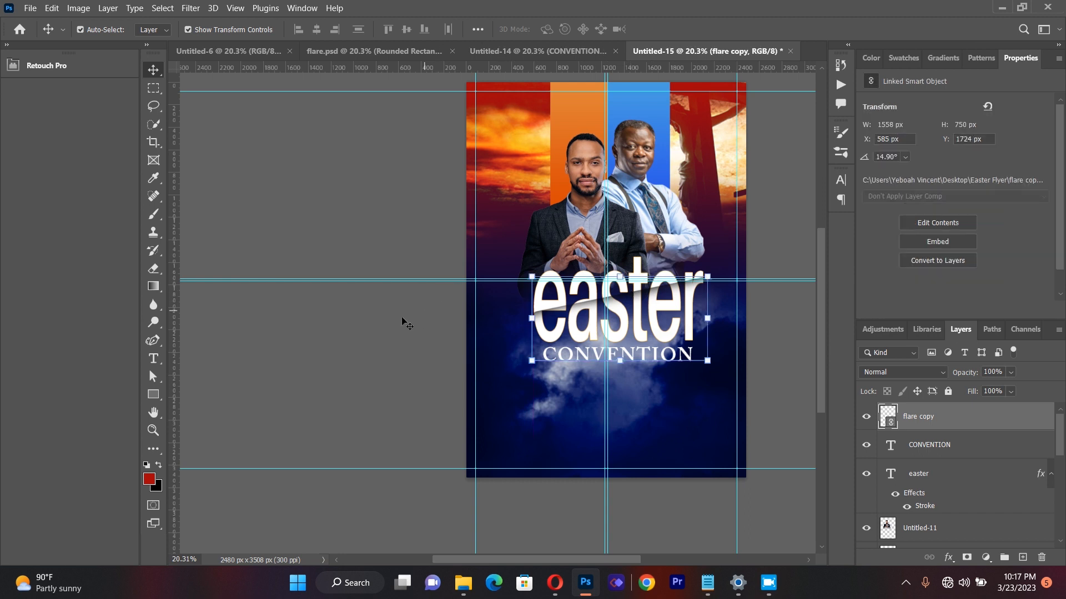
left_click(394, 329)
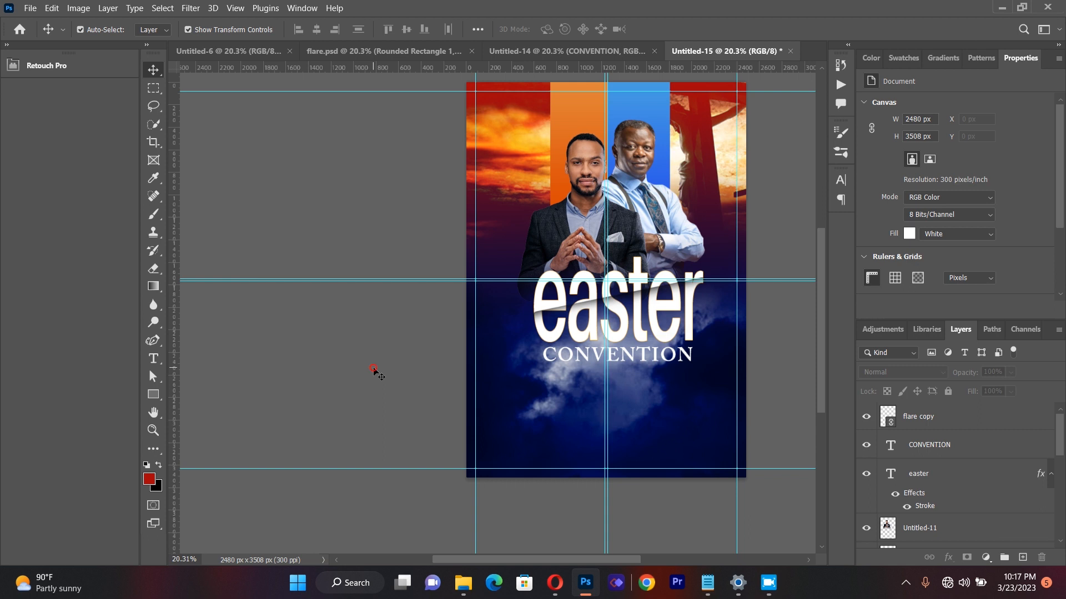
Step: Draw a red rectangle about 1435 × 183 px directly beneath the "CONVENTION" text and deselect it
left_click(153, 394)
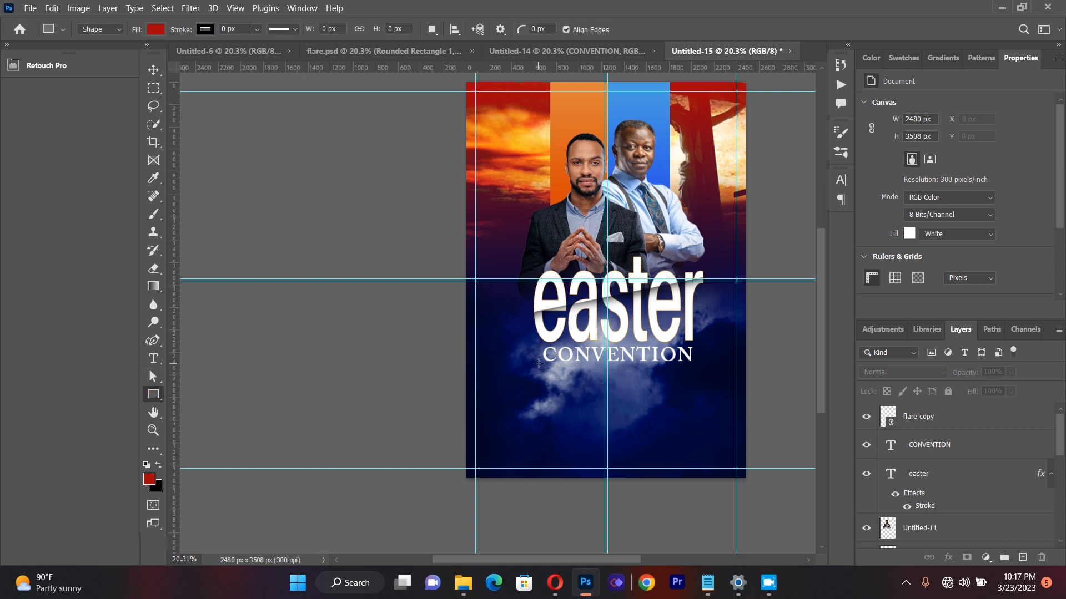
left_click_drag(536, 364, 698, 384)
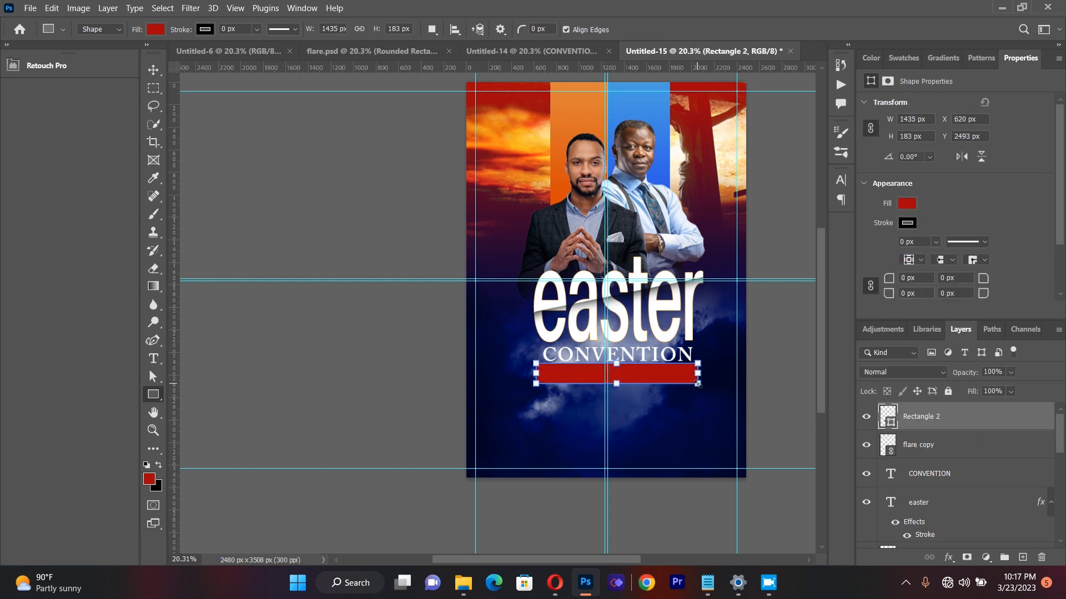
left_click(153, 69)
left_click(304, 217)
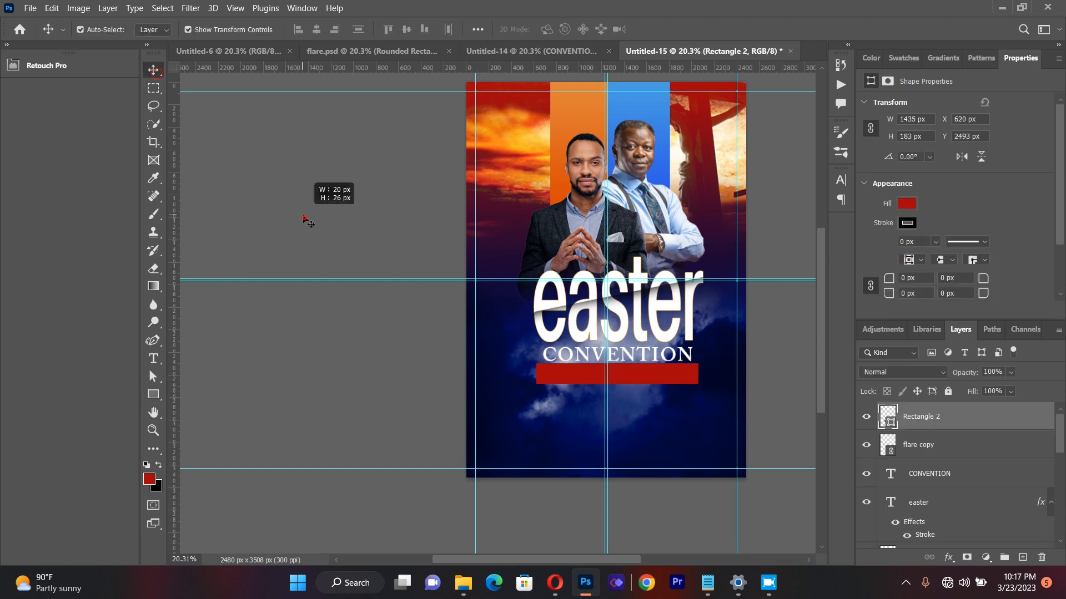
left_click(651, 375)
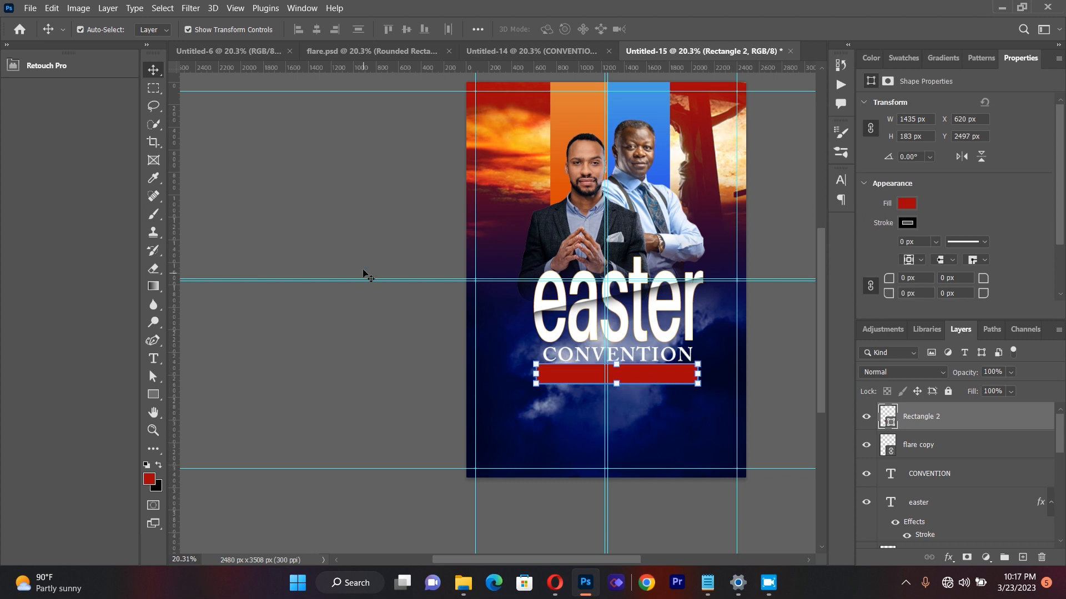
left_click(369, 328)
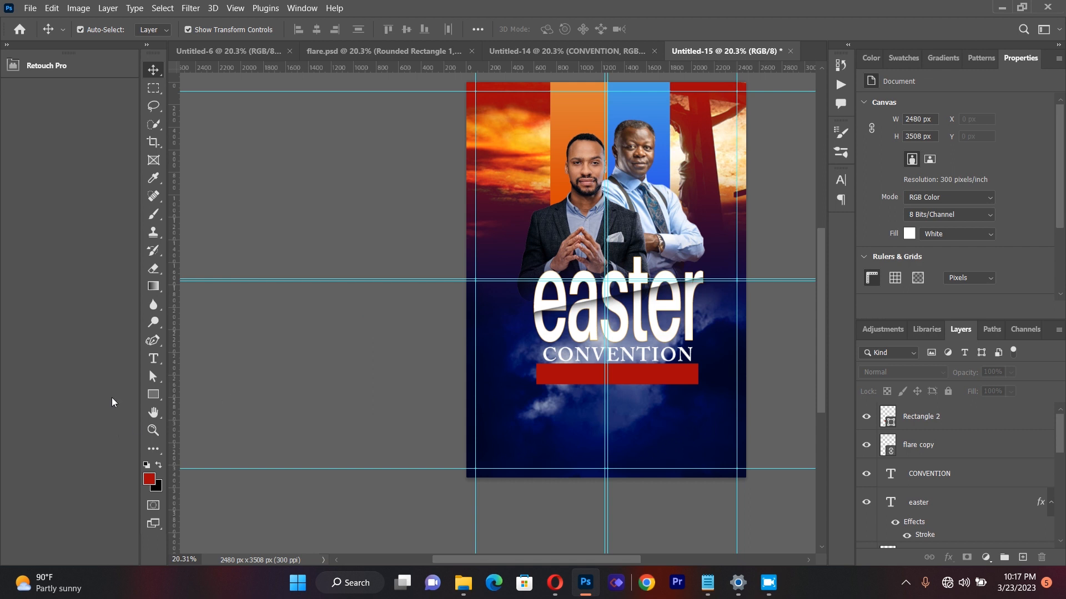
Step: Add a paragraph text box below the red rectangle reading "The Power of The Blood"
left_click(153, 358)
left_click_drag(495, 385, 727, 451)
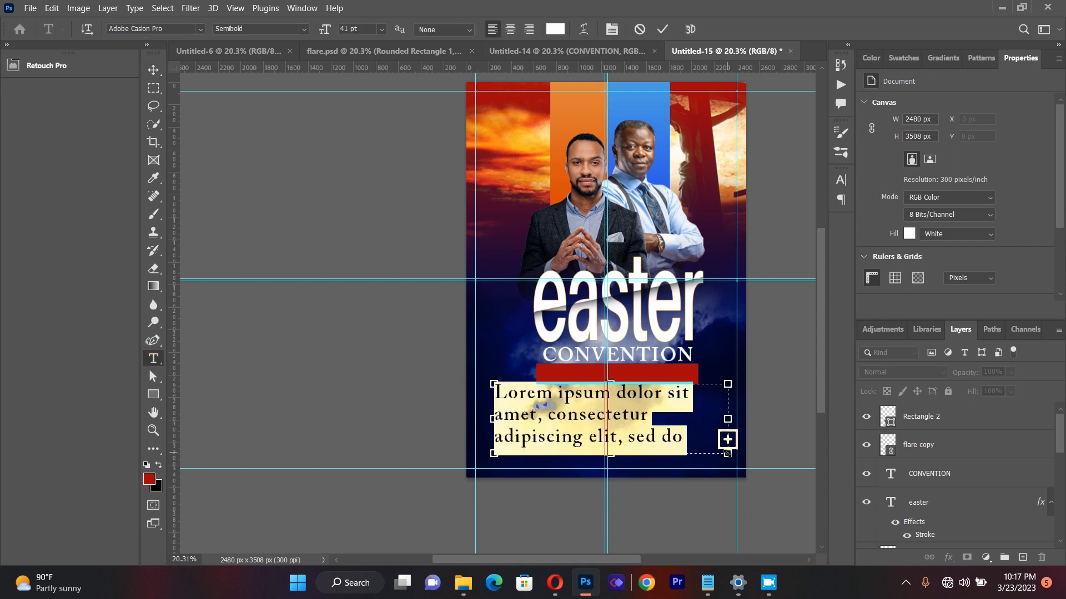
key("BackSpace")
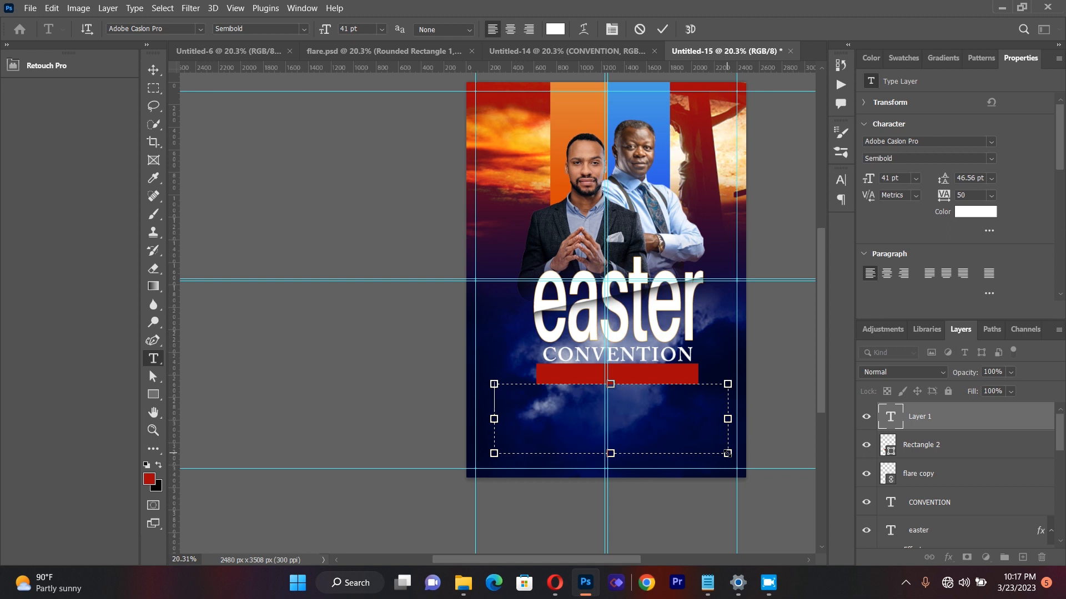
type("t")
key("BackSpace")
type("The Powe")
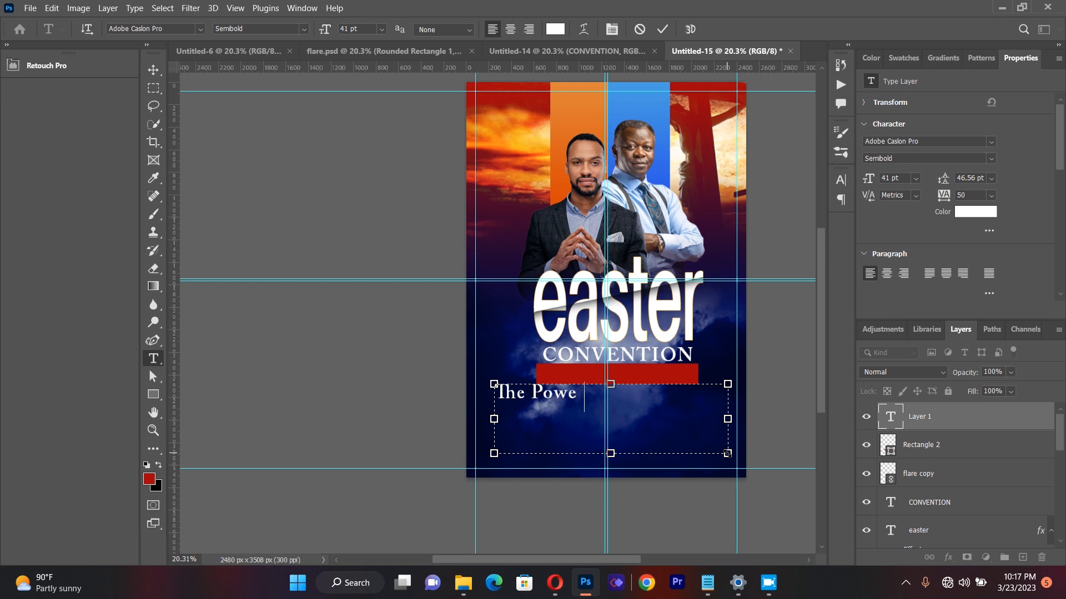
type("r of The Blood")
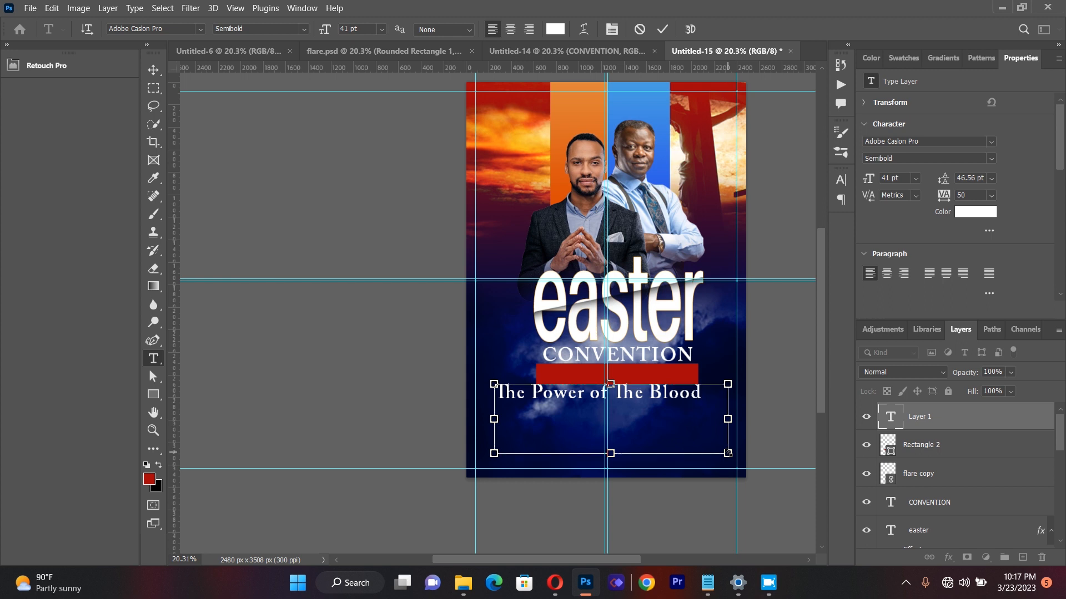
Step: Set the whole "The Power of The Blood" text to the Aileron SemiBold font
key("ctrl+a")
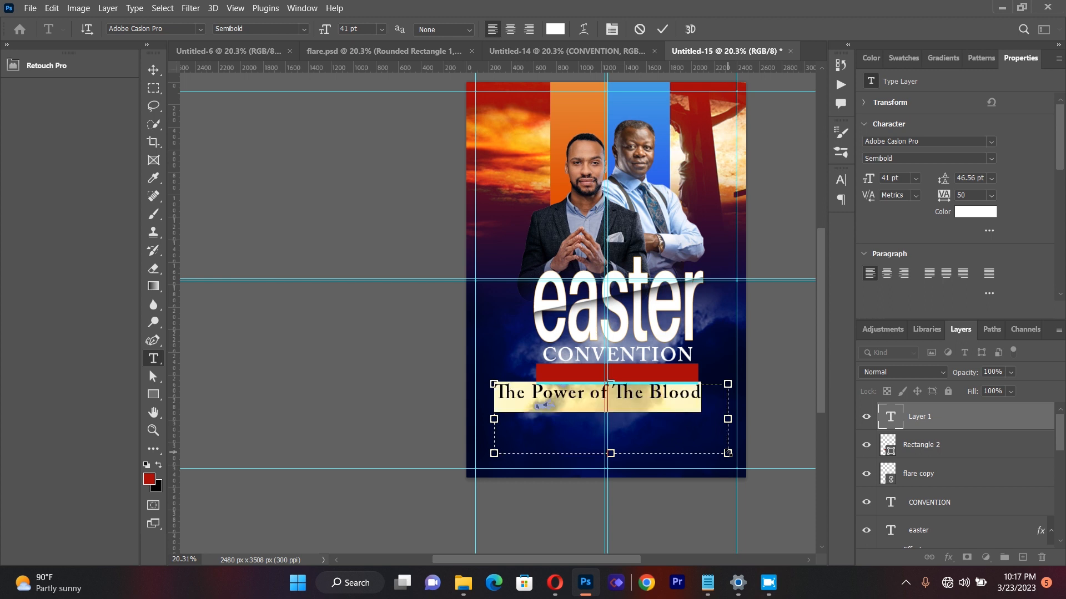
left_click(200, 29)
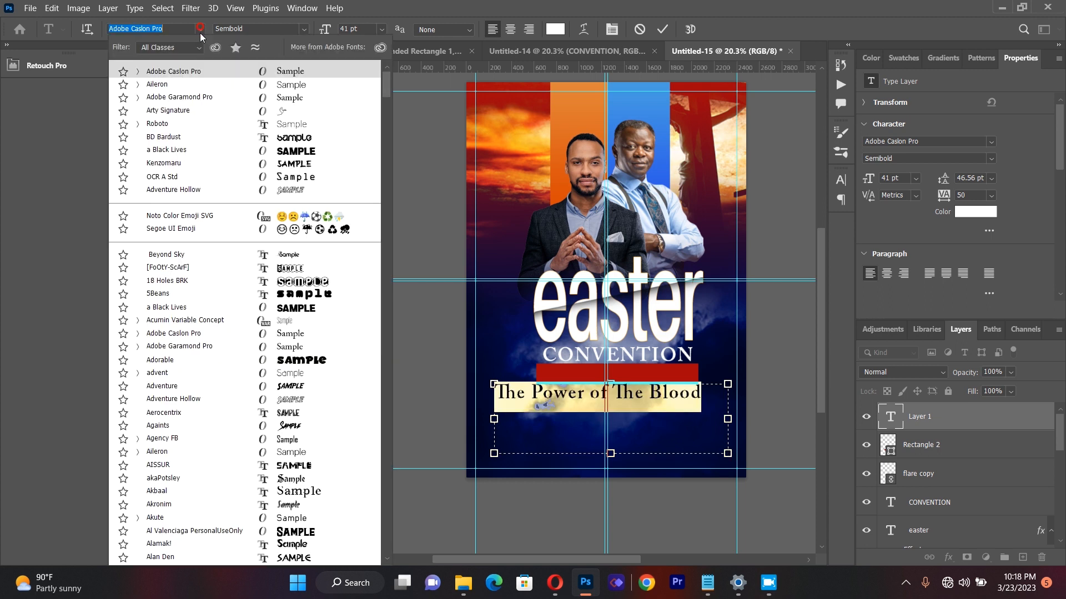
left_click(194, 84)
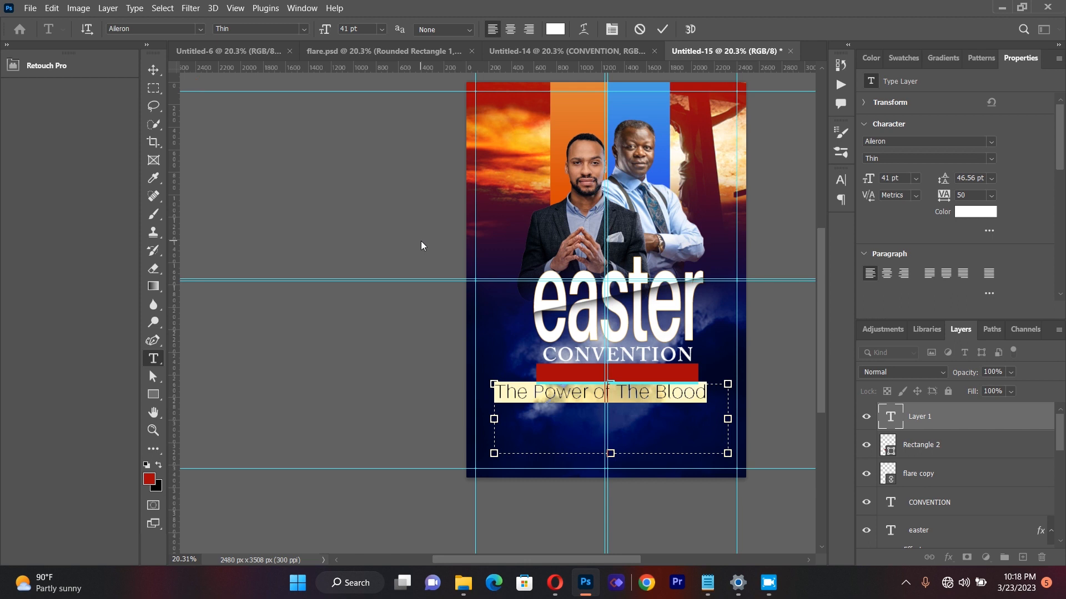
left_click(304, 30)
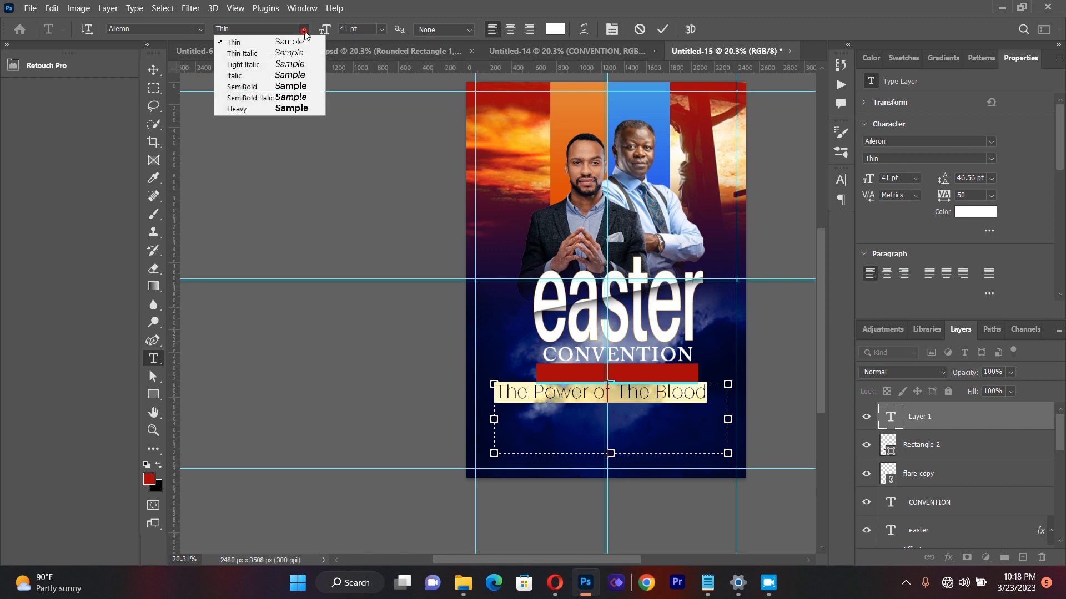
left_click(299, 87)
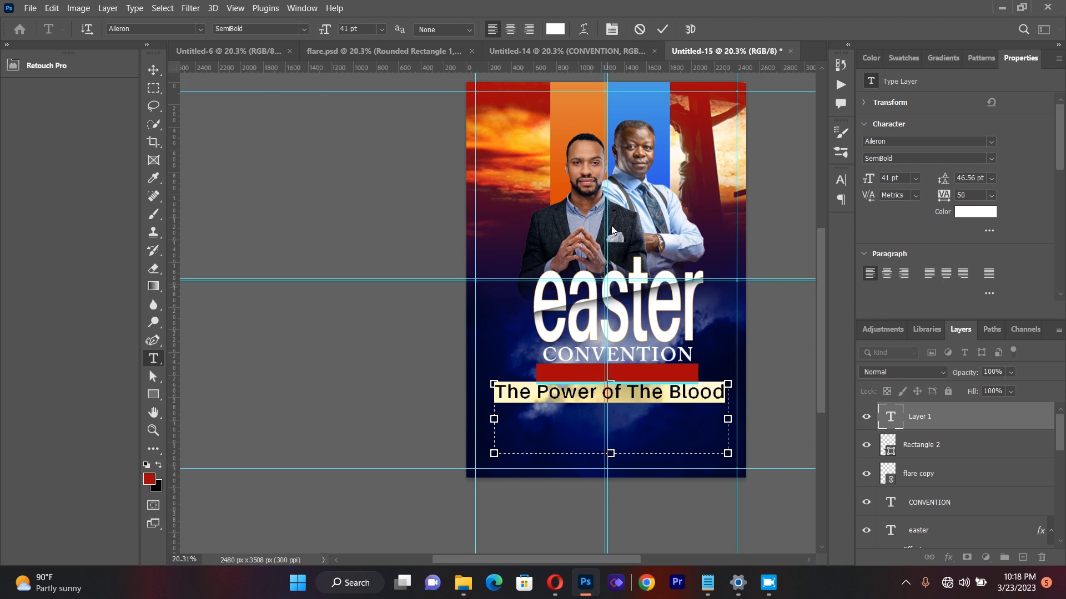
Step: Set the tracking of the "The Power of The Blood" text to -5
left_click(613, 29)
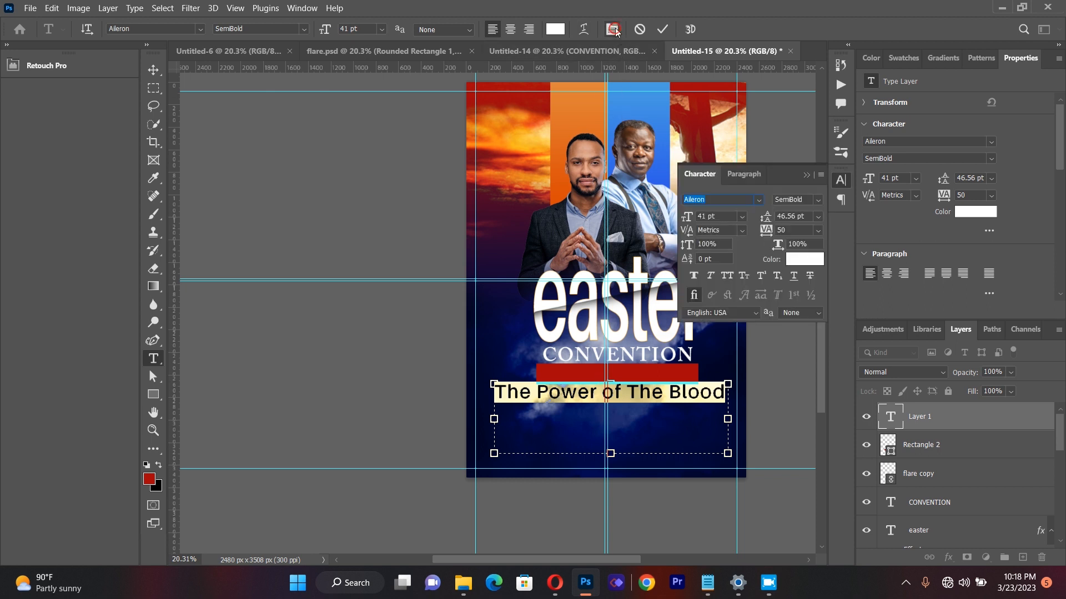
left_click(817, 230)
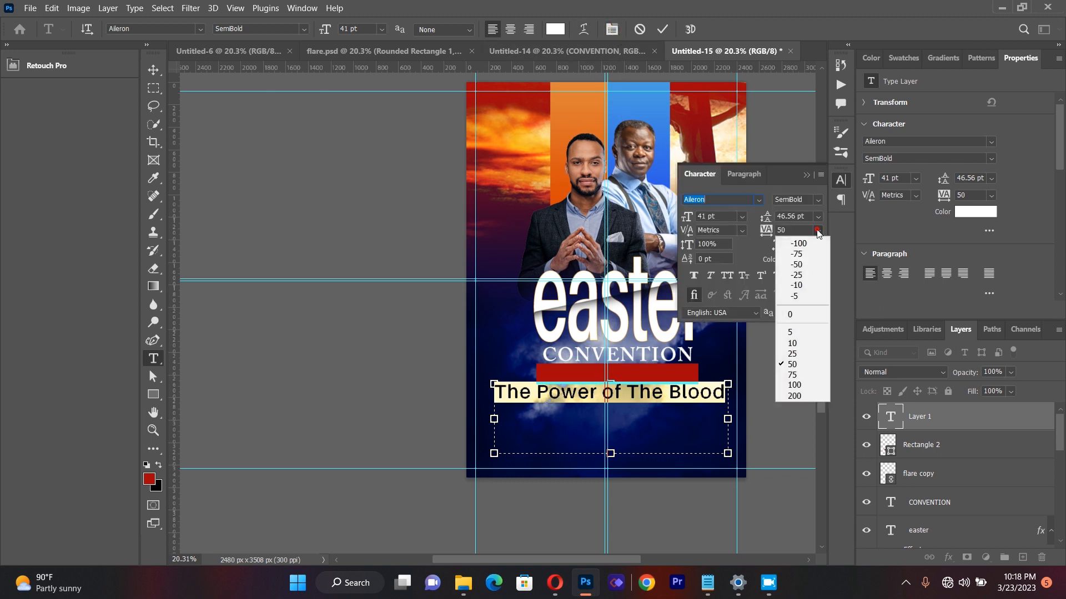
left_click(802, 295)
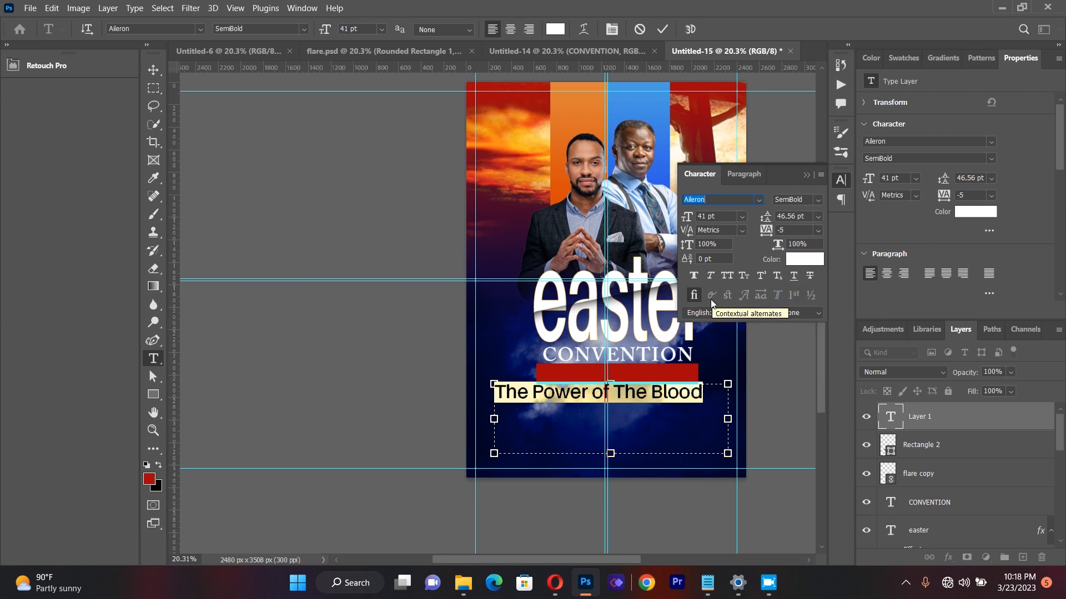
left_click(805, 175)
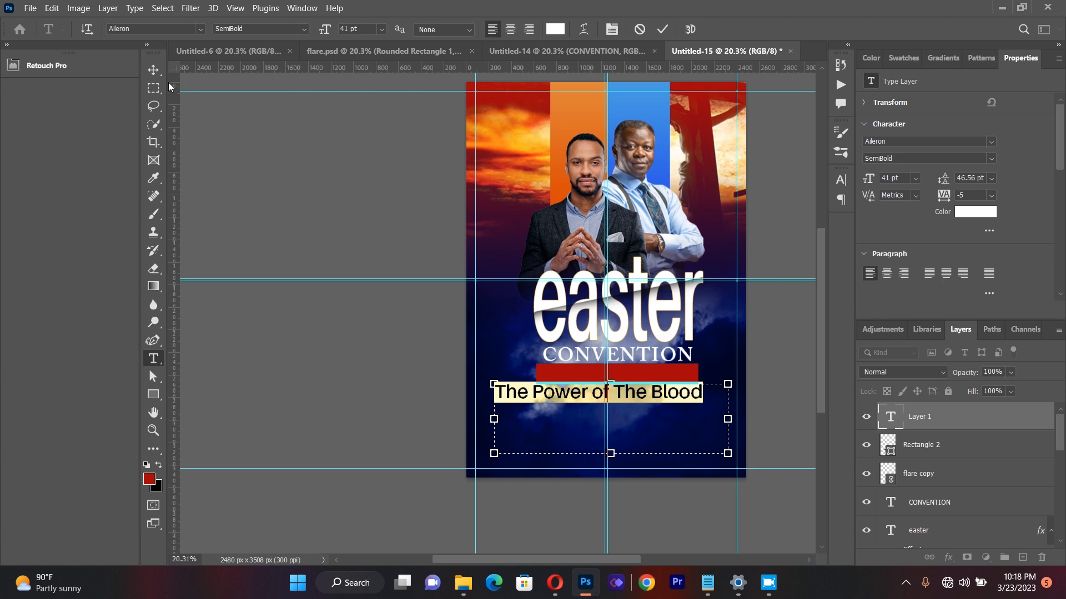
Step: Scale the "The Power of The Blood" text to about 68%, place it on the red rectangle towards its right end, and deselect it
left_click(154, 69)
left_click(727, 453)
left_click_drag(726, 453, 654, 431)
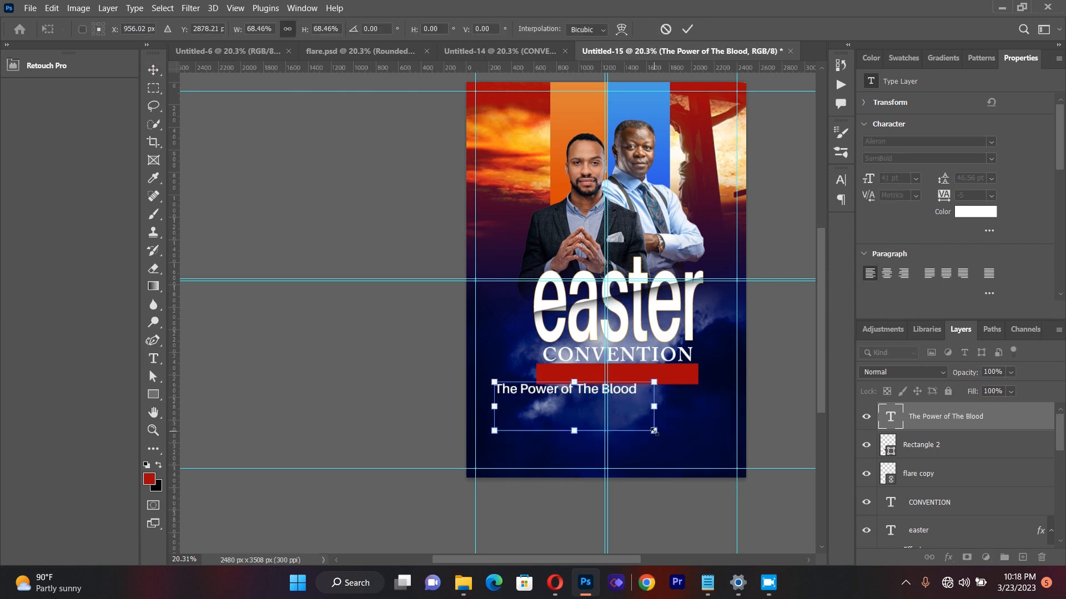
left_click_drag(609, 390, 643, 382)
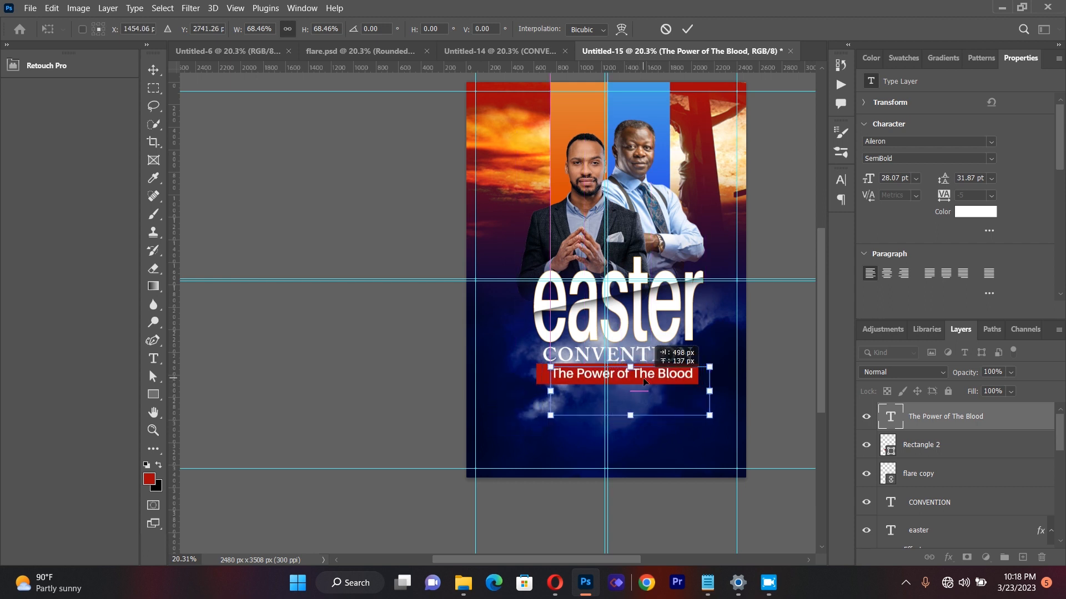
key("Right")
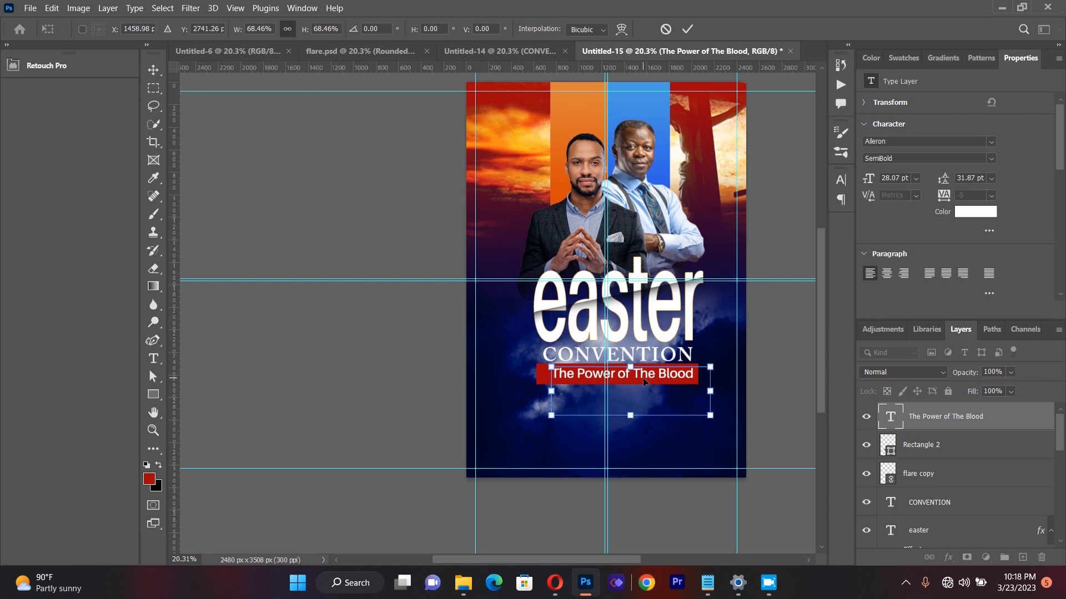
key("Return")
left_click(430, 339)
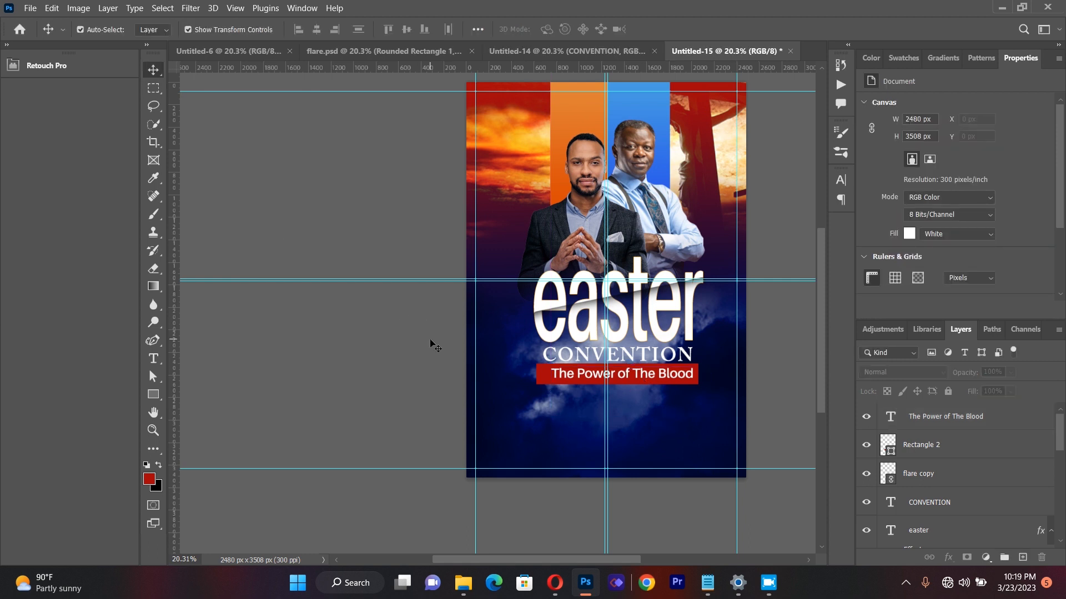
Step: Draw a small rectangle about 149 × 198 px over the red banner's left end and fill it with the recently used golden yellow
left_click(153, 394)
left_click(178, 393)
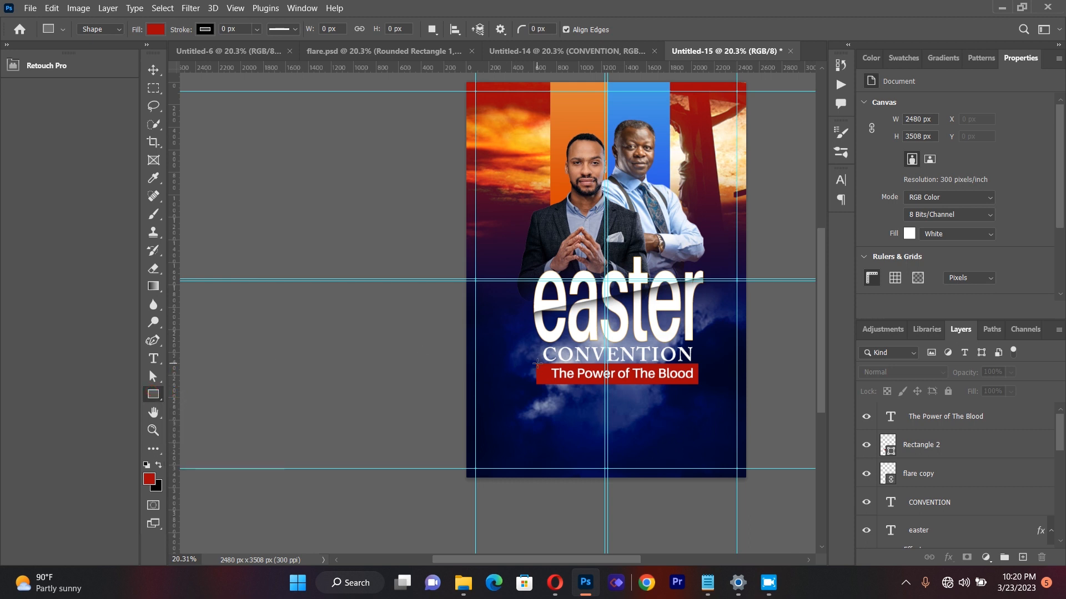
left_click_drag(534, 360, 550, 381)
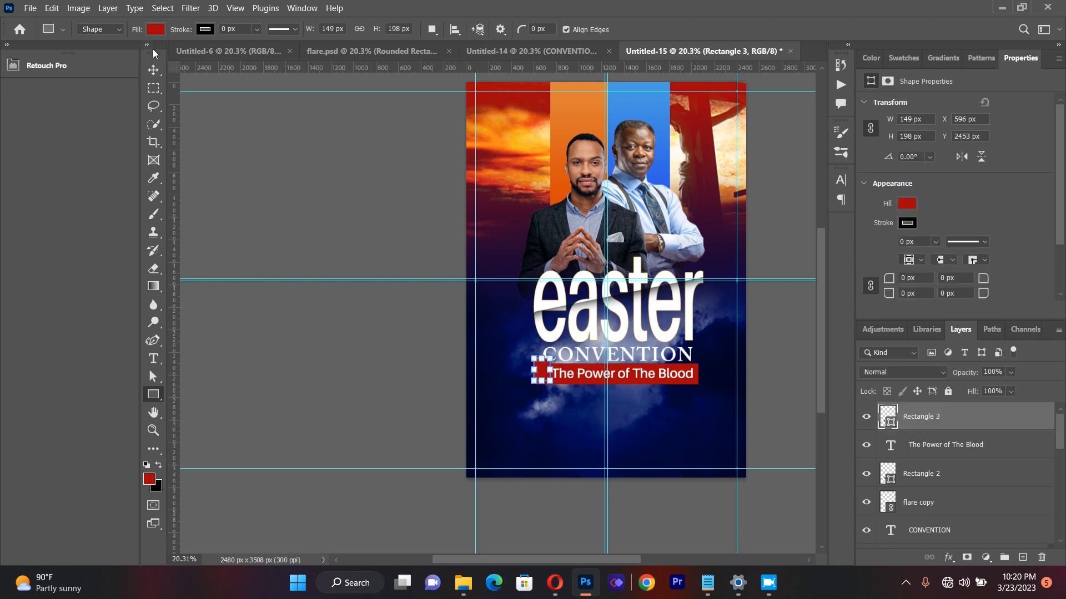
left_click(157, 31)
left_click(70, 104)
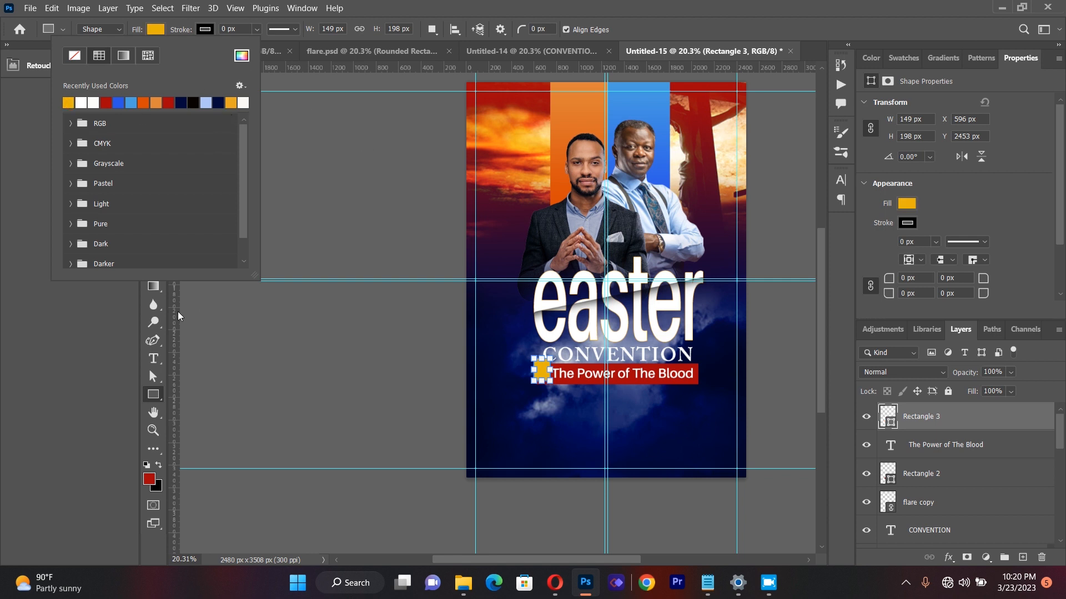
left_click(156, 393)
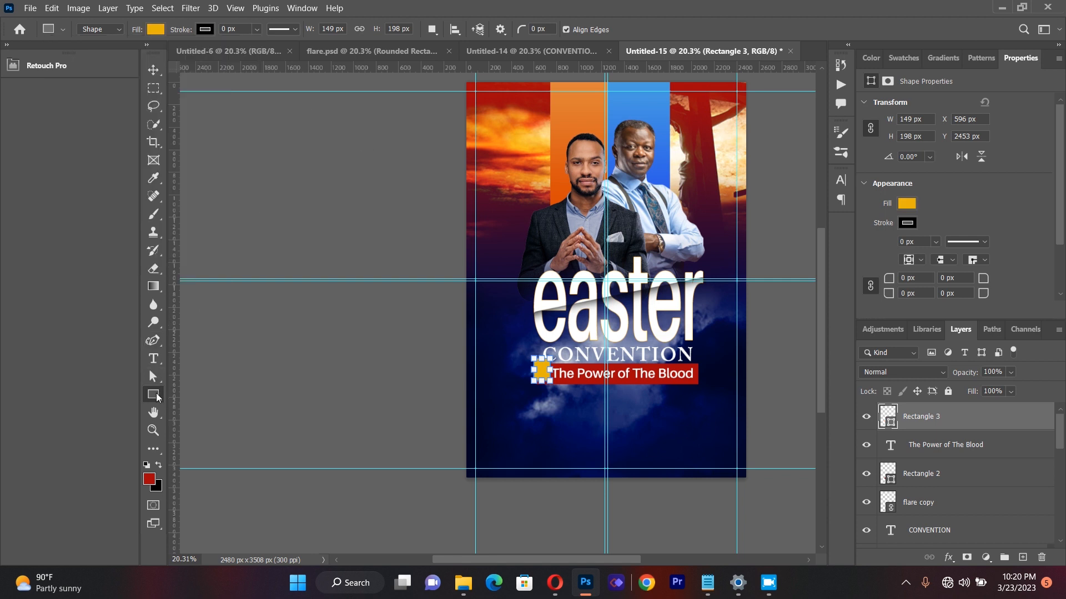
Step: Nudge the yellow rectangle down to X 600 px, Y 2477 px so it lines up with the red banner
left_click(158, 69)
key("Down")
key("Down")
key("Down")
key("Down")
key("Down")
key("Down")
key("Down")
key("Down")
key("Down")
key("Down")
key("Down")
key("Down")
key("Down")
key("Down")
key("Down")
key("Down")
key("Down")
key("Down")
key("Down")
key("Down")
key("Down")
key("Down")
key("Down")
key("Down")
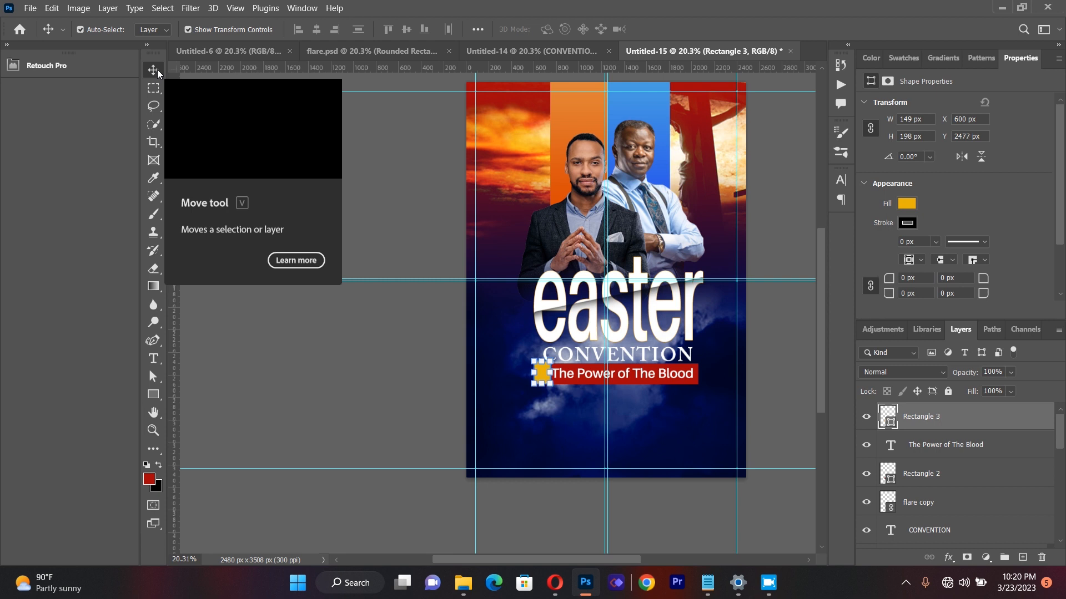
Step: Draw a paragraph text box below the red banner and clear its placeholder text
left_click(355, 359)
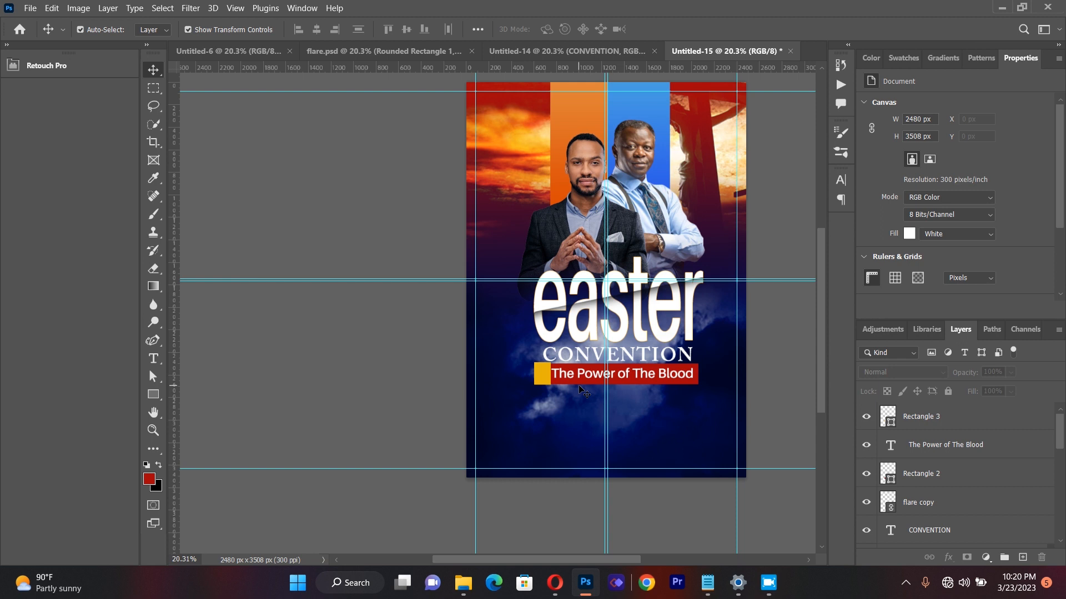
left_click(154, 359)
left_click_drag(491, 384, 718, 468)
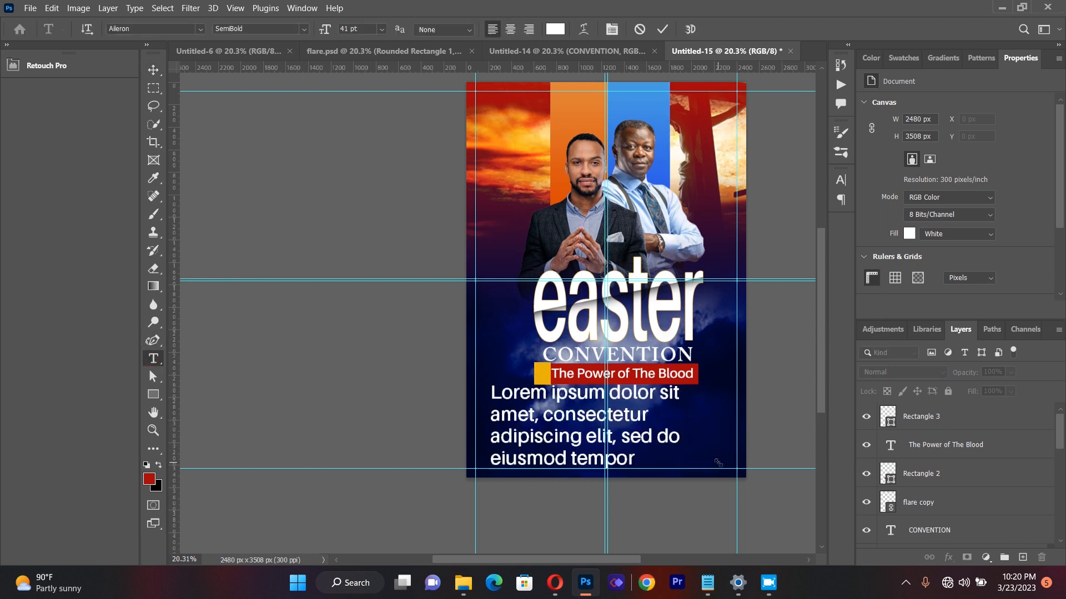
key("BackSpace")
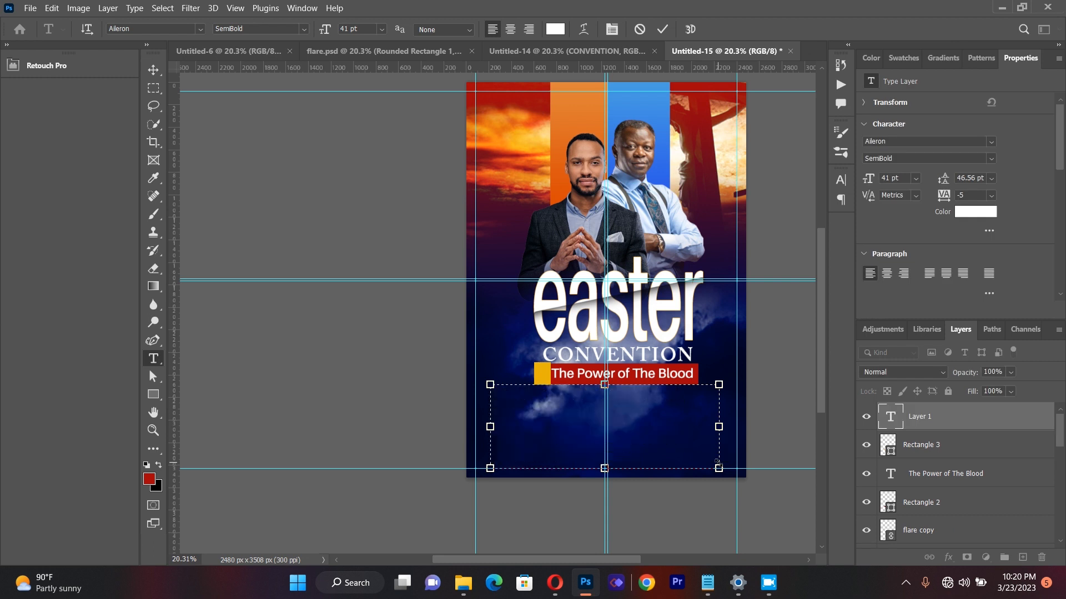
Step: Enter "The Hall of Fame Audutorium" in the text box and widen the box so the text fits on one line
type("TH")
key("Delete")
type("he Hall o")
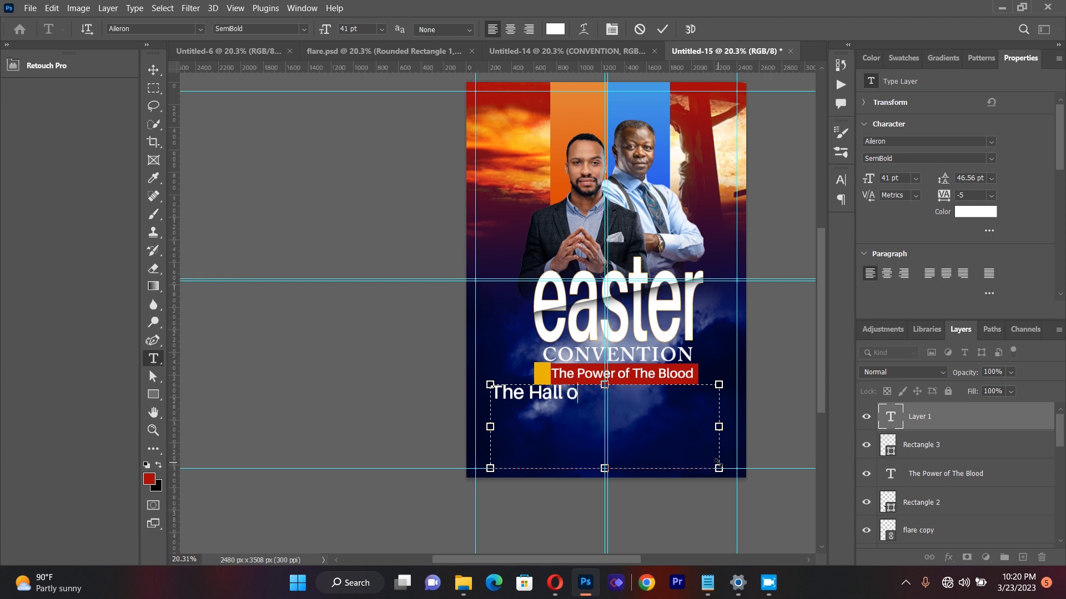
type("f FAME")
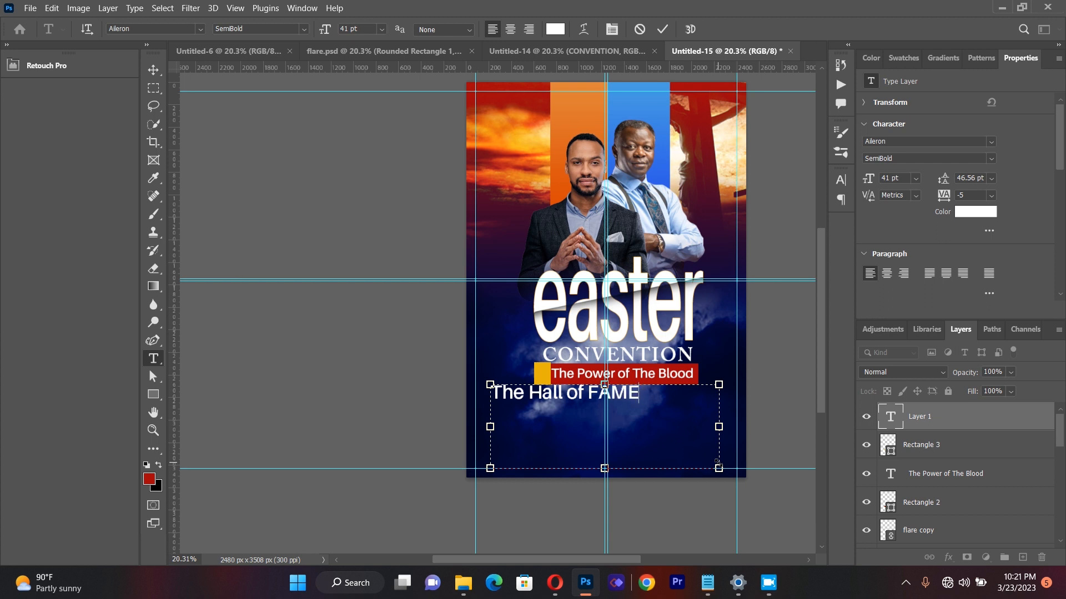
key("BackSpace")
key("BackSpace")
key("BackSpace")
type("ame Audoi")
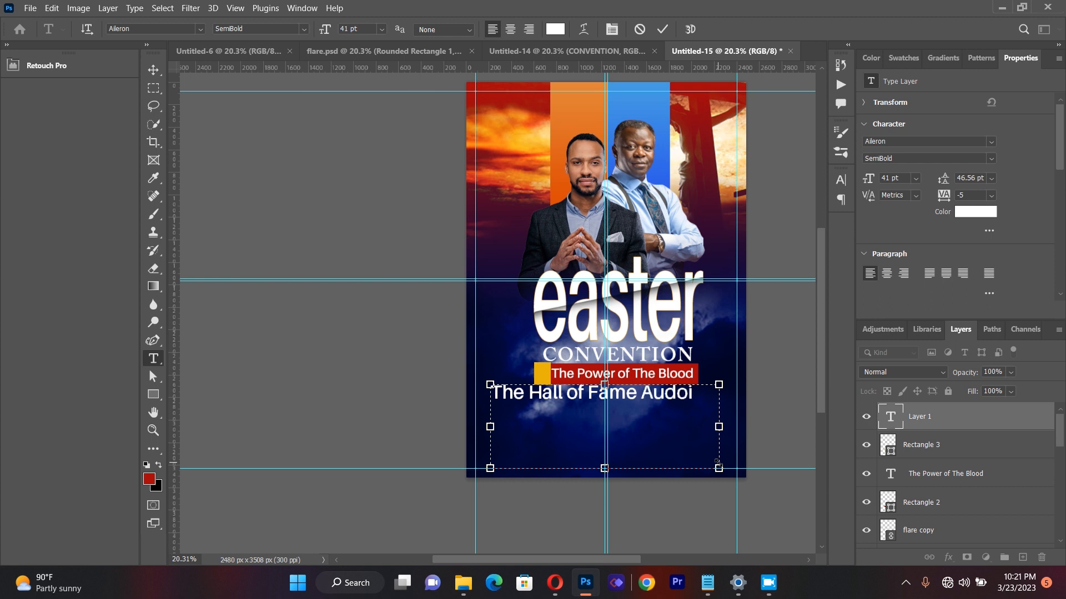
key("BackSpace")
key("BackSpace")
type("u torium")
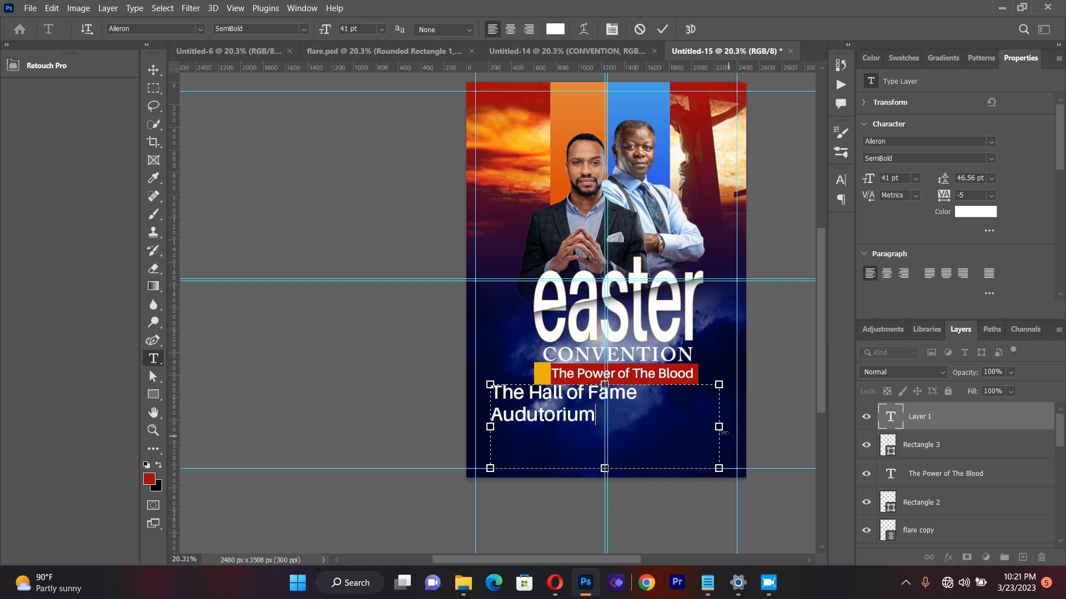
left_click_drag(740, 426, 761, 426)
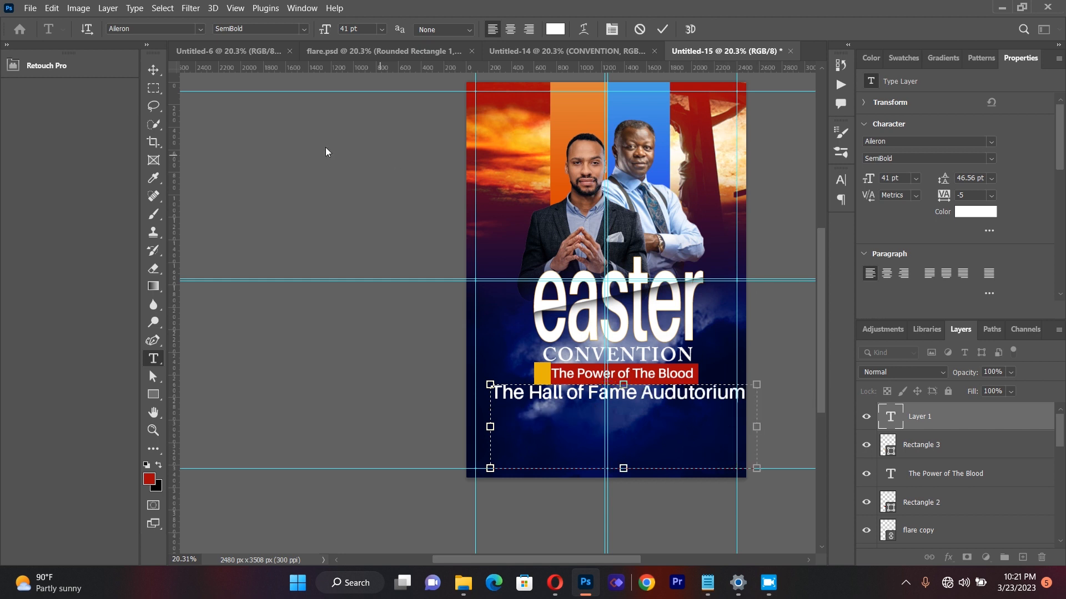
Step: Scale the "The Hall of Fame Audutorium" text to about 77%, place it just below the red banner, and deselect it
left_click(153, 71)
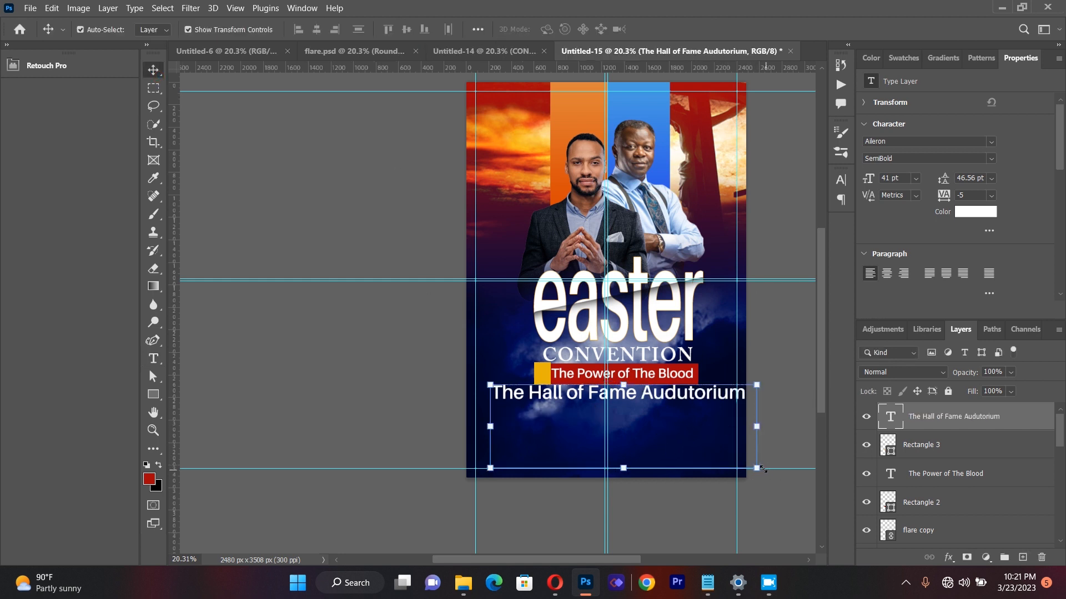
key("ctrl+t")
left_click_drag(760, 469, 672, 446)
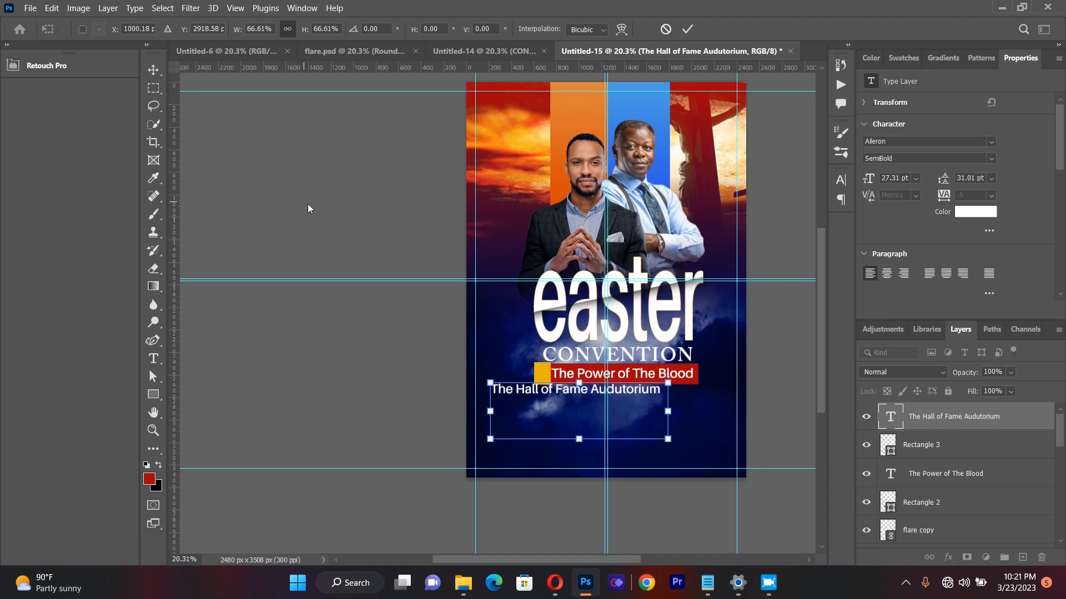
left_click_drag(673, 446, 700, 452)
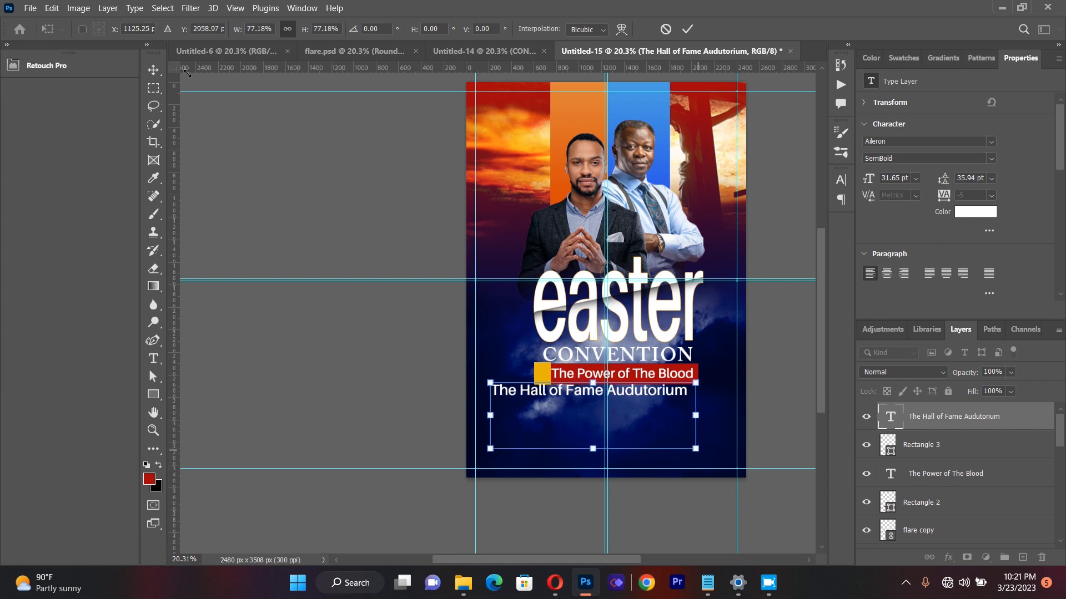
left_click(155, 71)
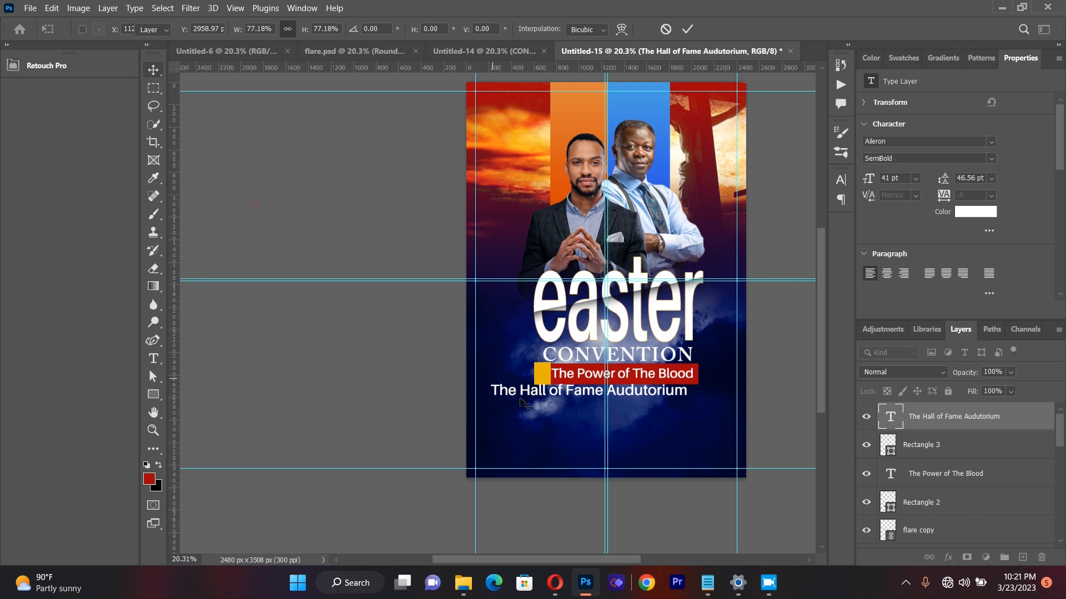
left_click_drag(529, 396, 556, 408)
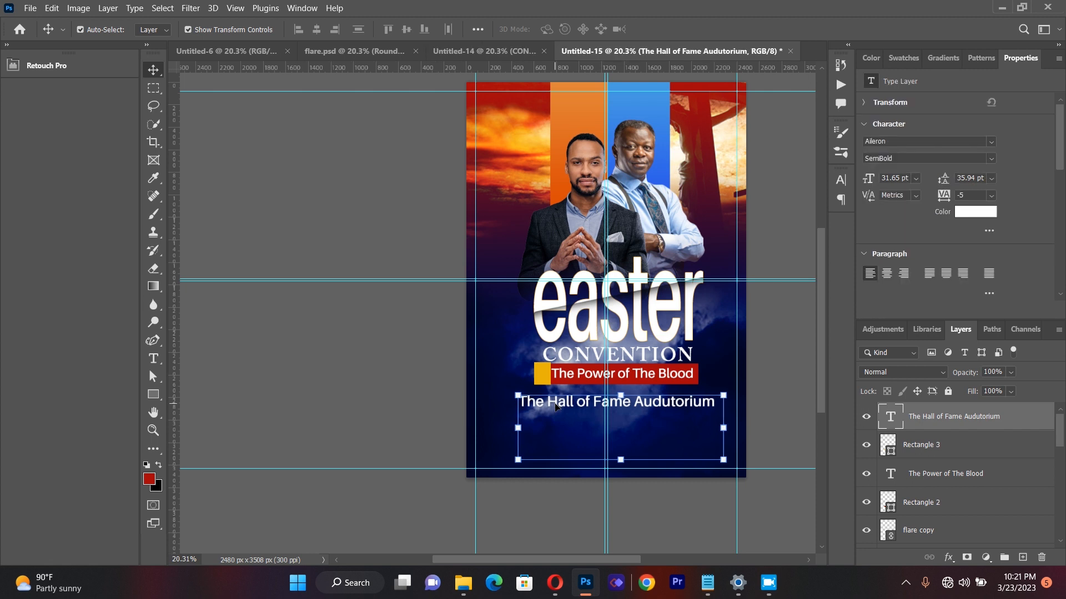
key("Left")
key("Left")
key("Left")
key("Right")
key("Right")
key("Right")
key("Right")
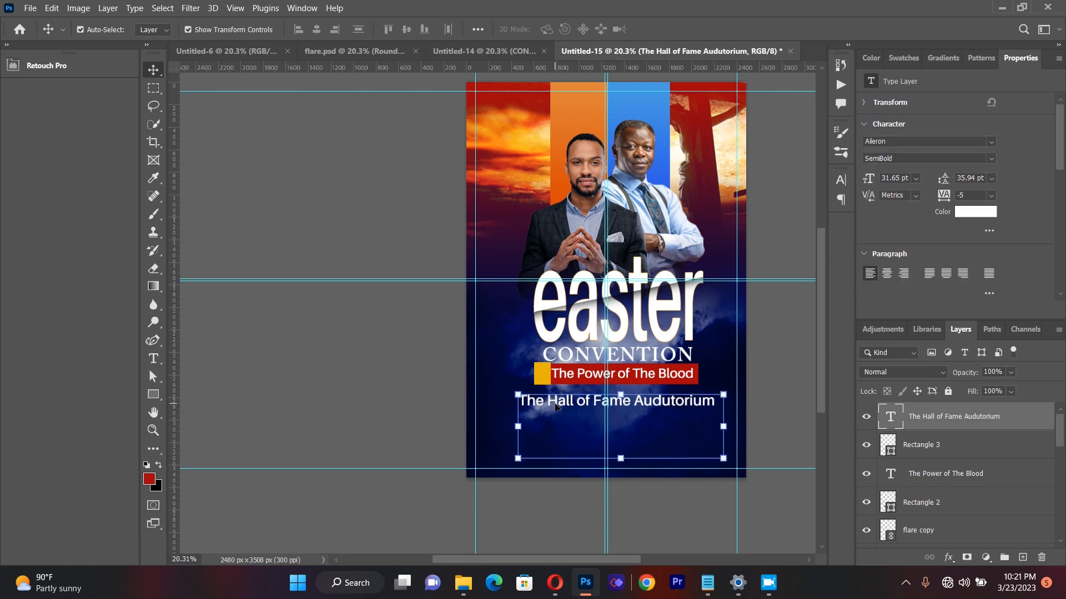
left_click(436, 373)
Step: Set the "The Hall of Fame Audutorium" text to Heavy and widen its box to about 2025 px to keep it on one line
key("t")
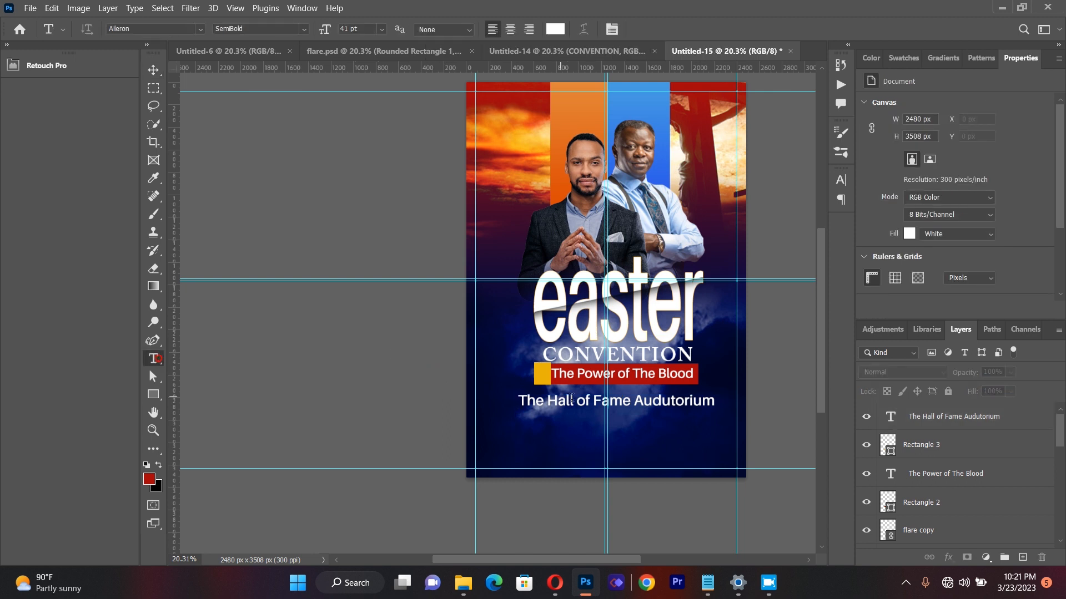
left_click_drag(519, 400, 720, 416)
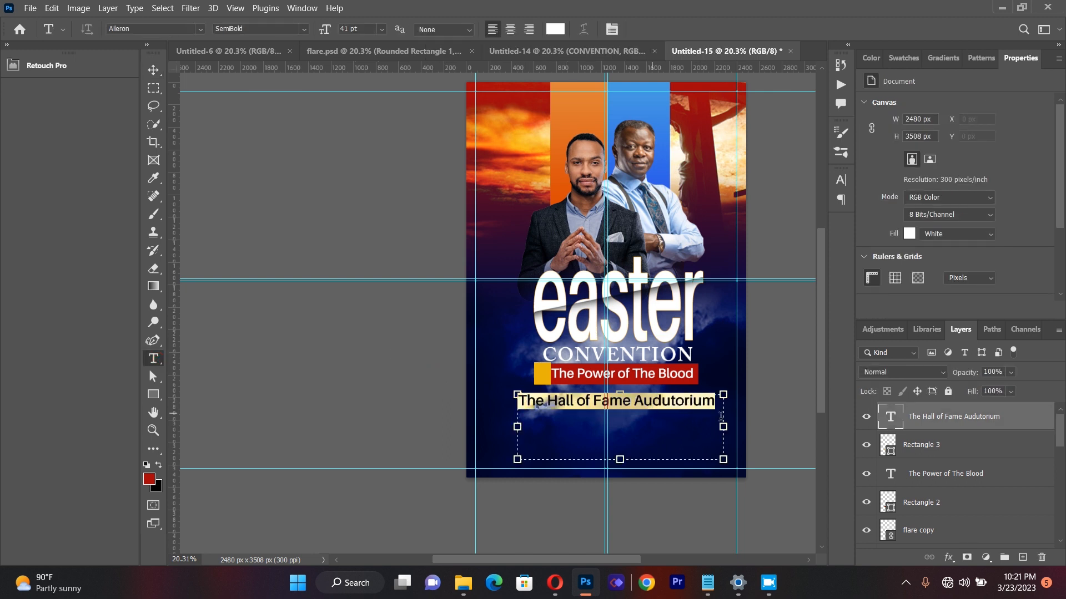
left_click(303, 29)
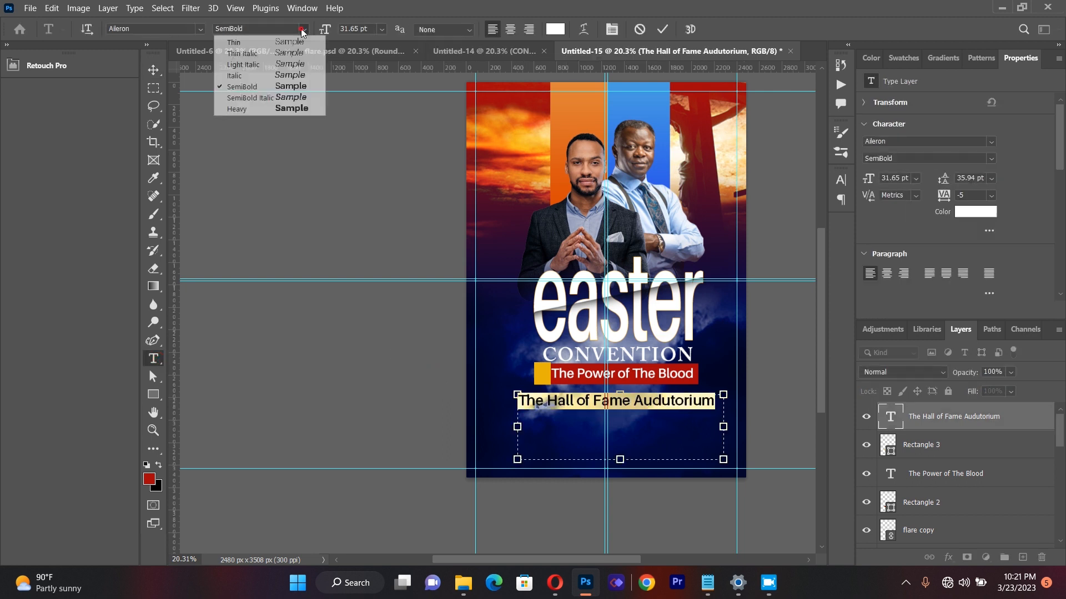
left_click(293, 108)
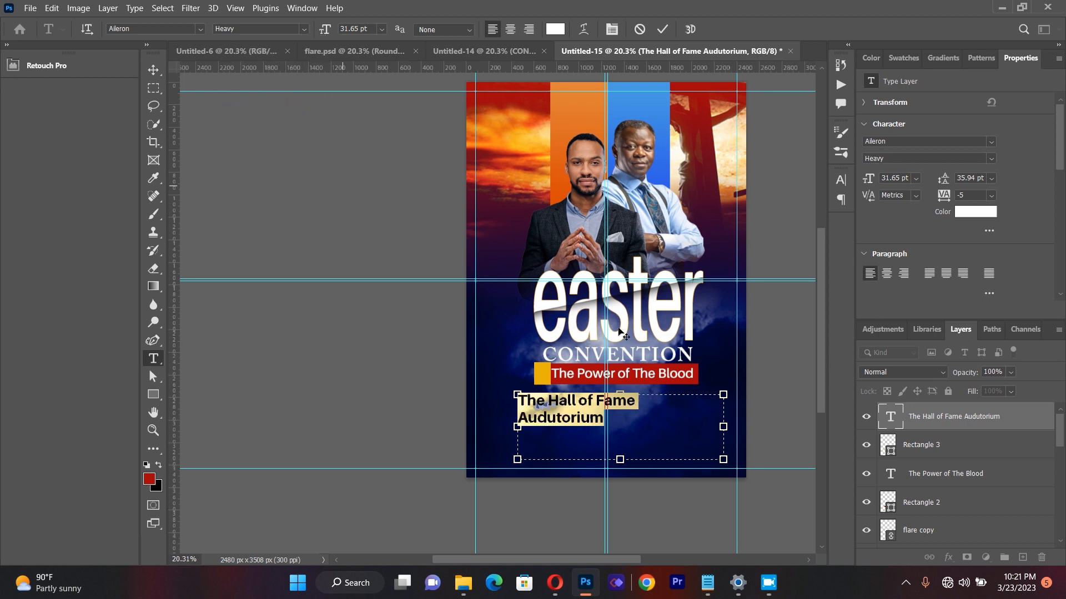
left_click_drag(722, 426, 744, 422)
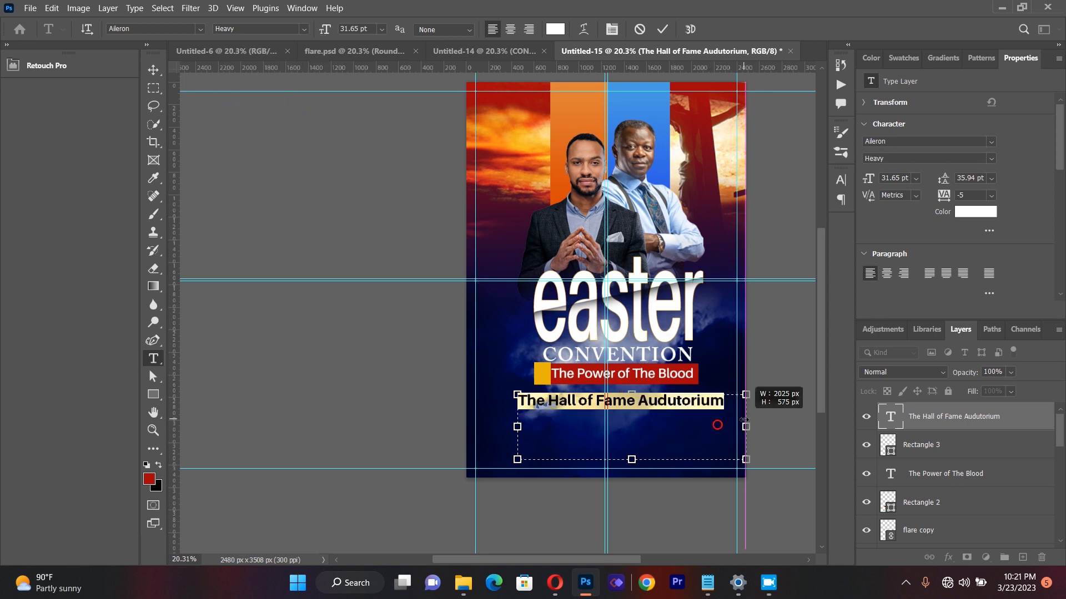
left_click(155, 66)
left_click(235, 157)
Step: Scale the "The Hall of Fame Audutorium" text to about 93% and shift it slightly to the right
left_click(674, 401)
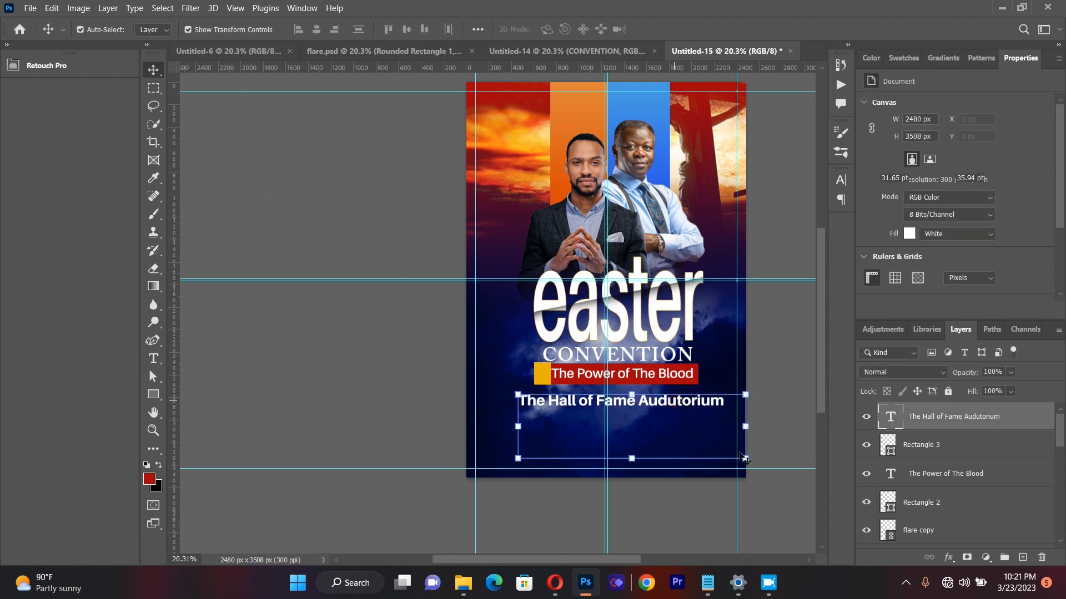
left_click_drag(745, 459, 729, 454)
left_click_drag(650, 403, 662, 401)
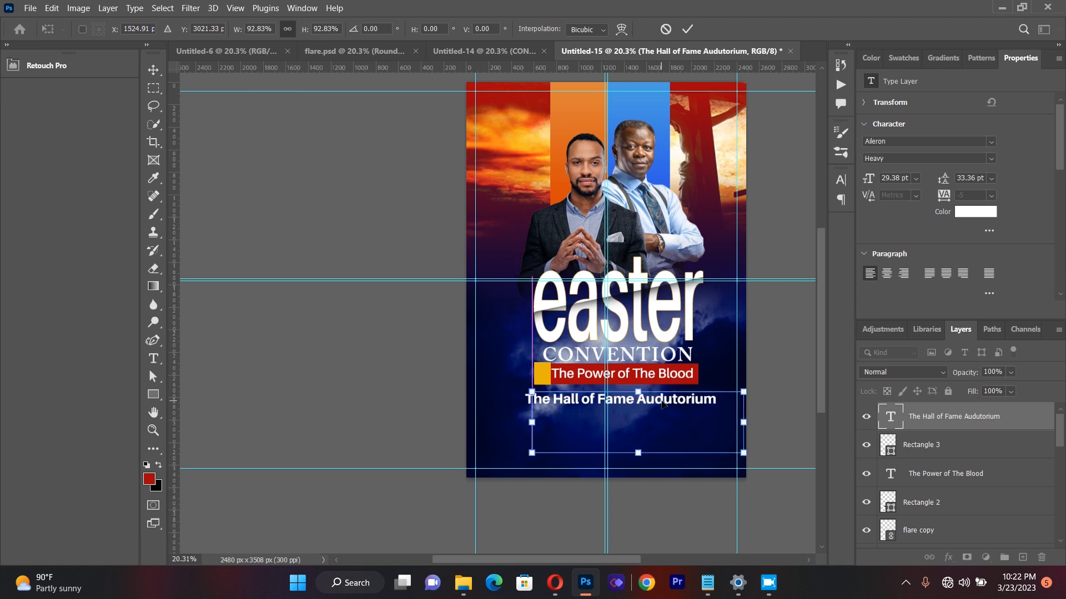
Step: Nudge the "The Hall of Fame Audutorium" text left to about X 1436 px to centre it beneath the banner, then commit and deselect it
key("Left")
key("Left")
key("Left")
key("Left")
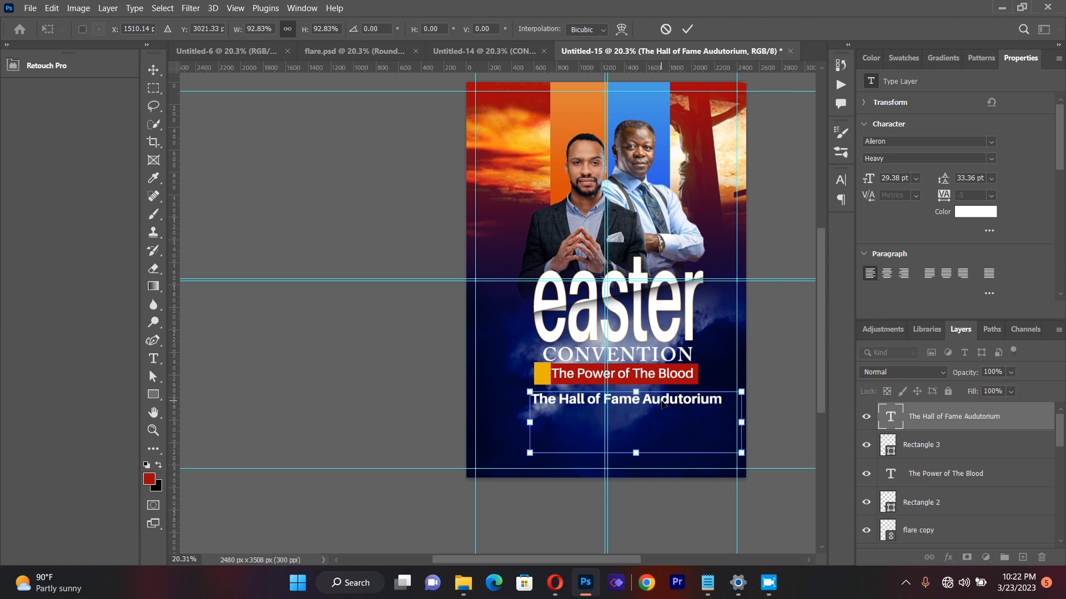
key("Left")
key("Left")
key("Left")
key("Left")
key("Left")
key("Left")
key("Left")
key("Left")
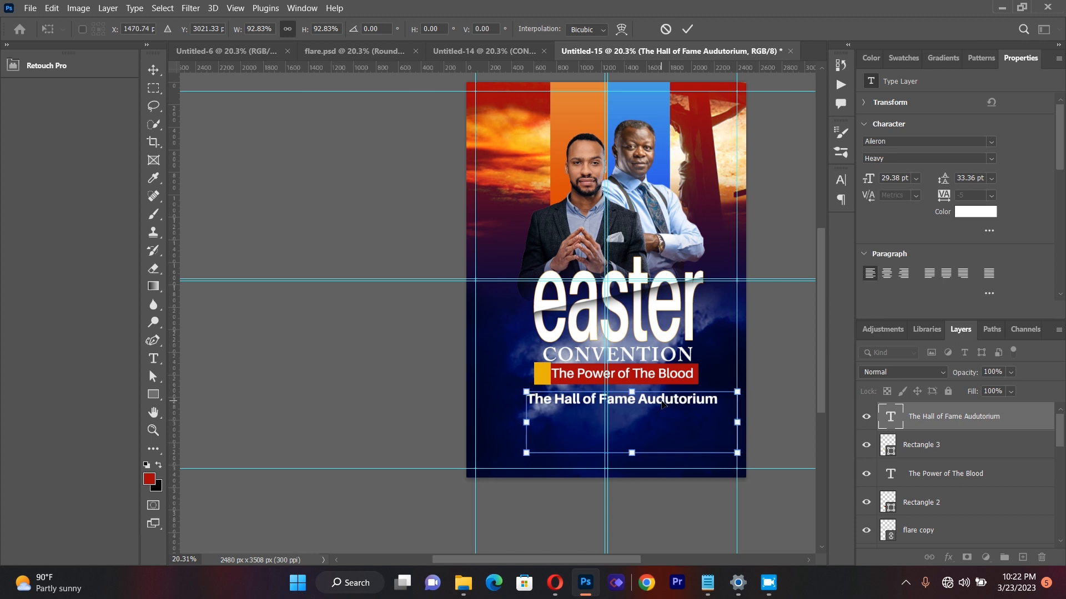
key("Left")
key("Left")
key("Left")
key("Left")
key("Left")
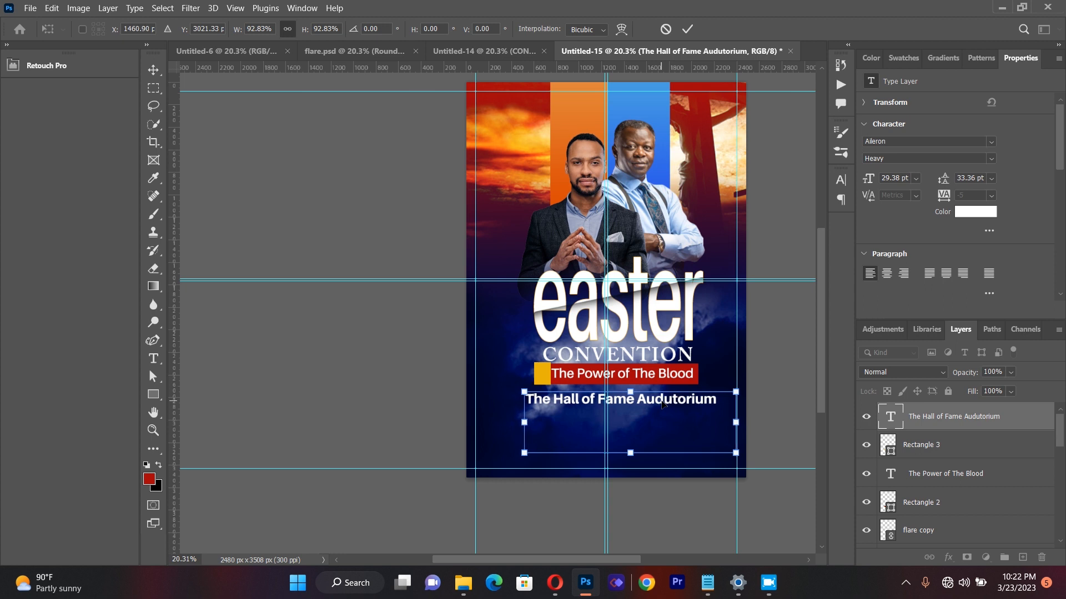
key("Left")
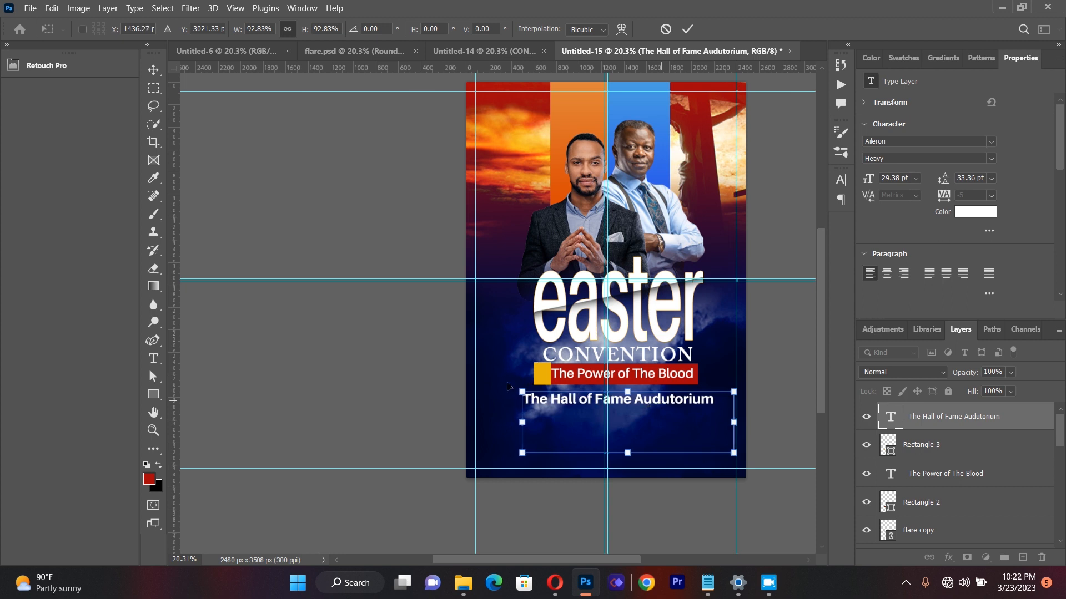
left_click(160, 71)
left_click(237, 213)
Step: Draw another paragraph text box across the lower part of the flyer and clear its placeholder text
left_click(153, 358)
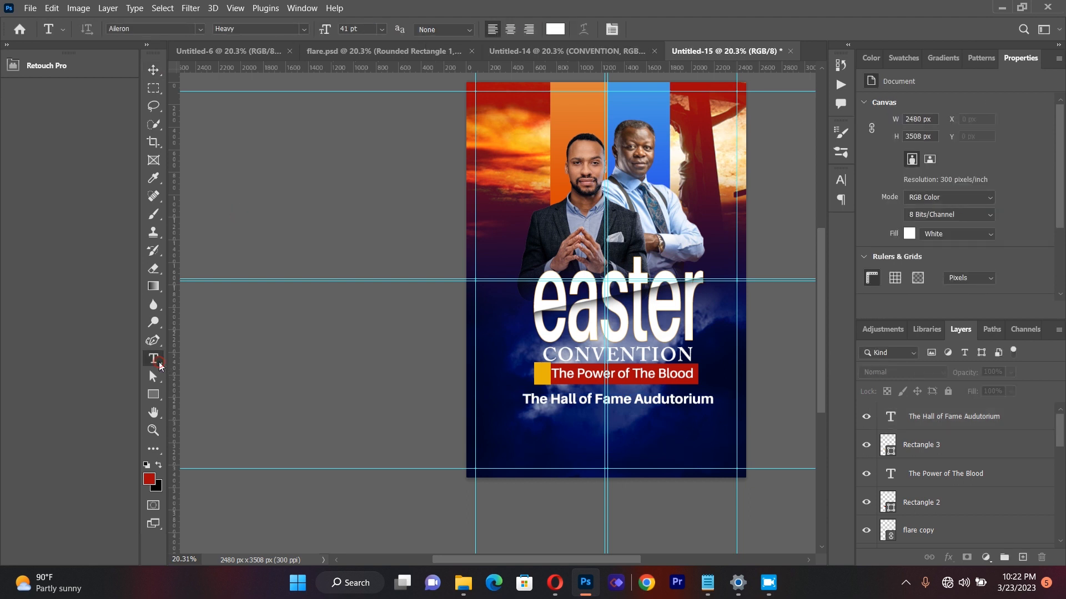
left_click_drag(493, 399, 730, 461)
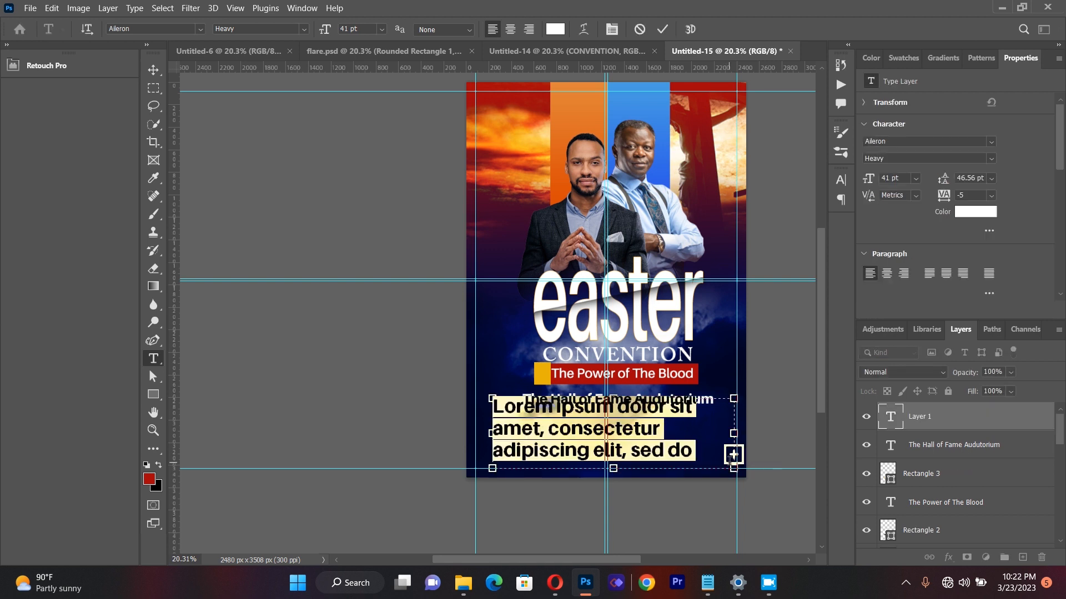
key("BackSpace")
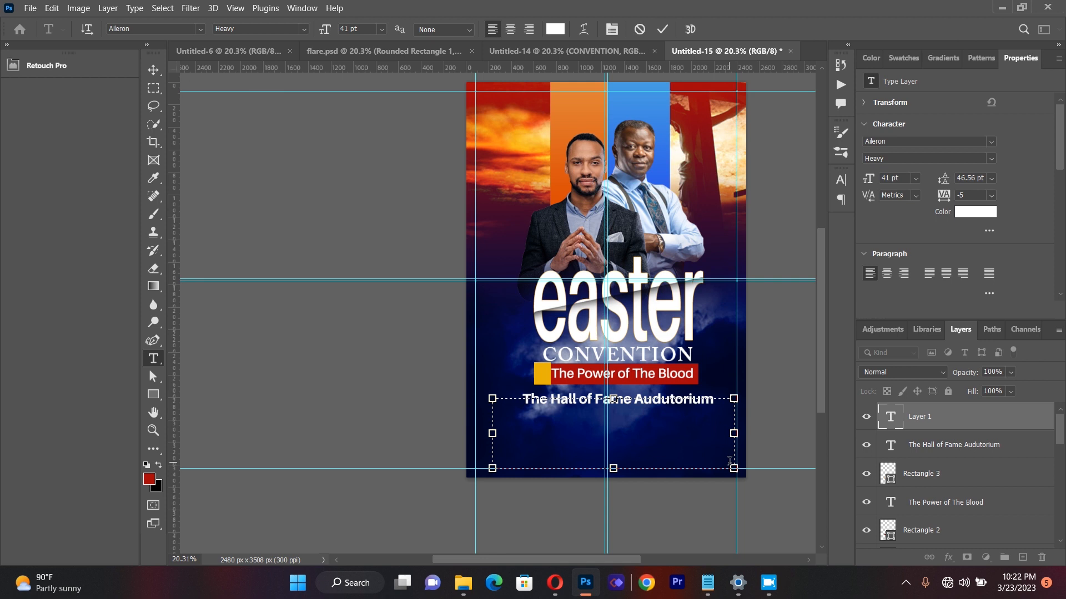
Step: Enter the venue's address, separated by commas, in the new text box
type("Penkwaes")
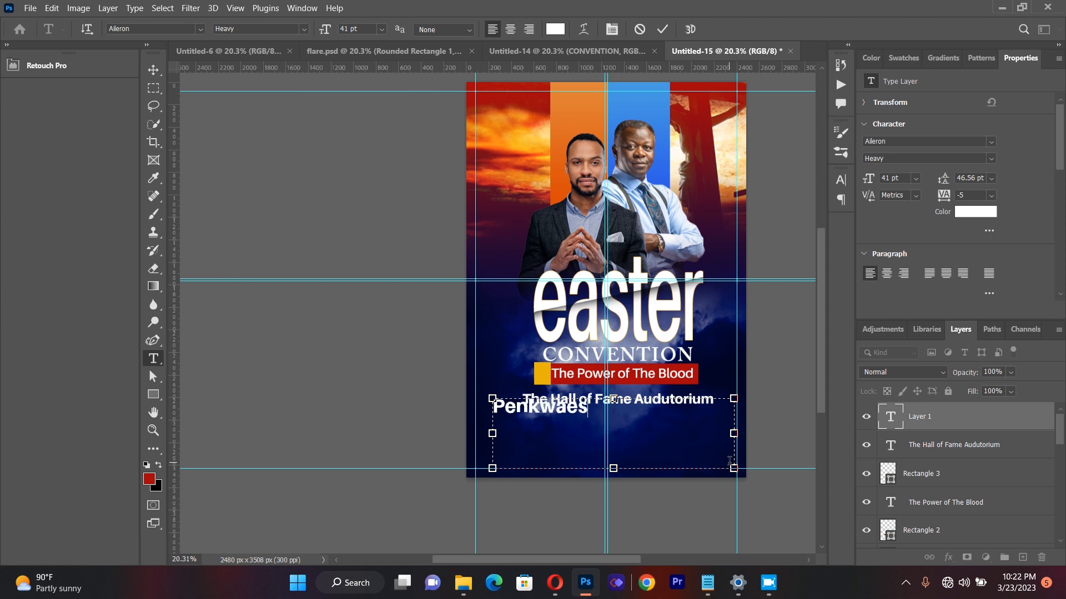
key("Delete")
key("Delete")
type("se,Low cos")
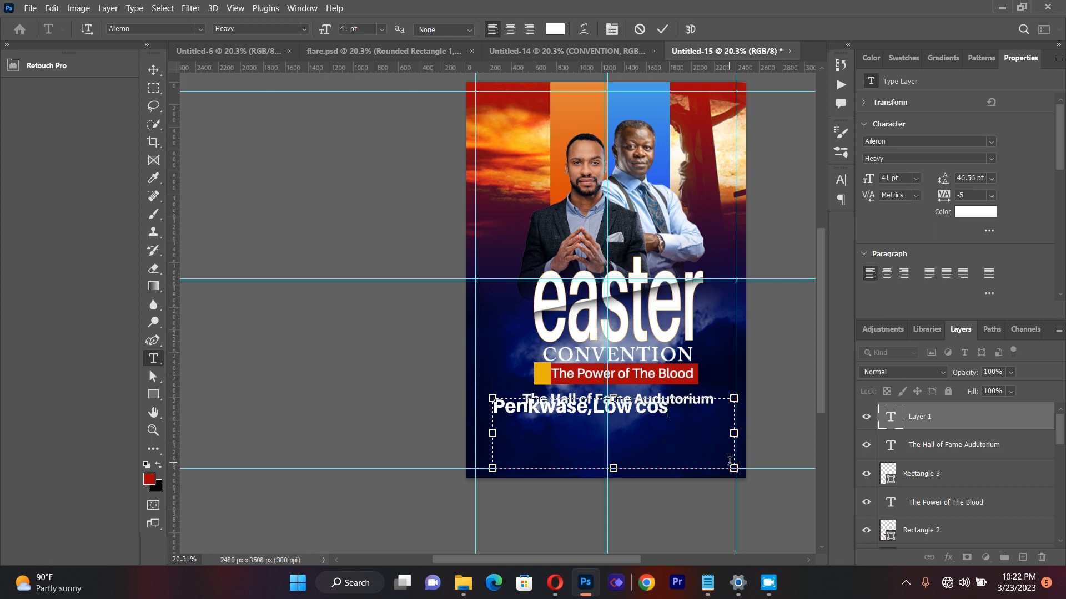
type("t,")
type("Suny")
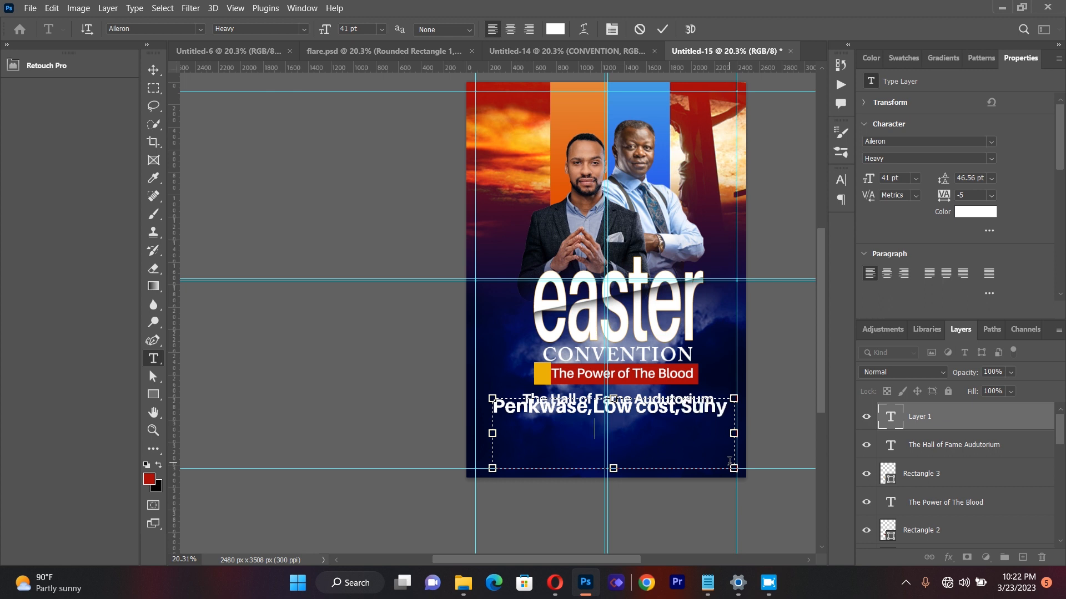
type("ani")
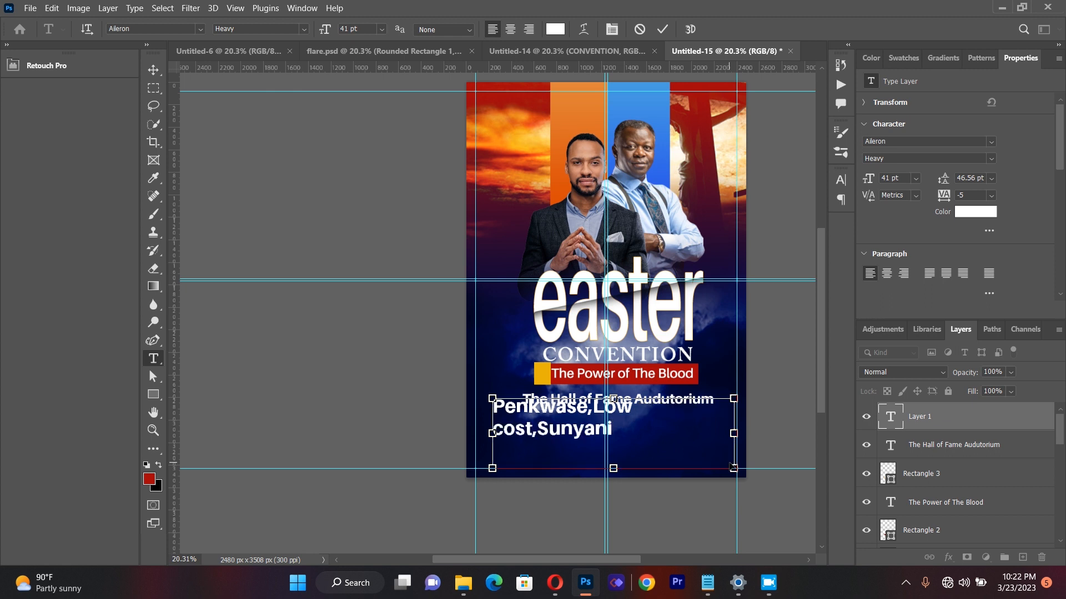
Step: Set the whole venue address text to SemiBold and extend its box to the left so it fits on one line
key("ctrl+a")
left_click(304, 30)
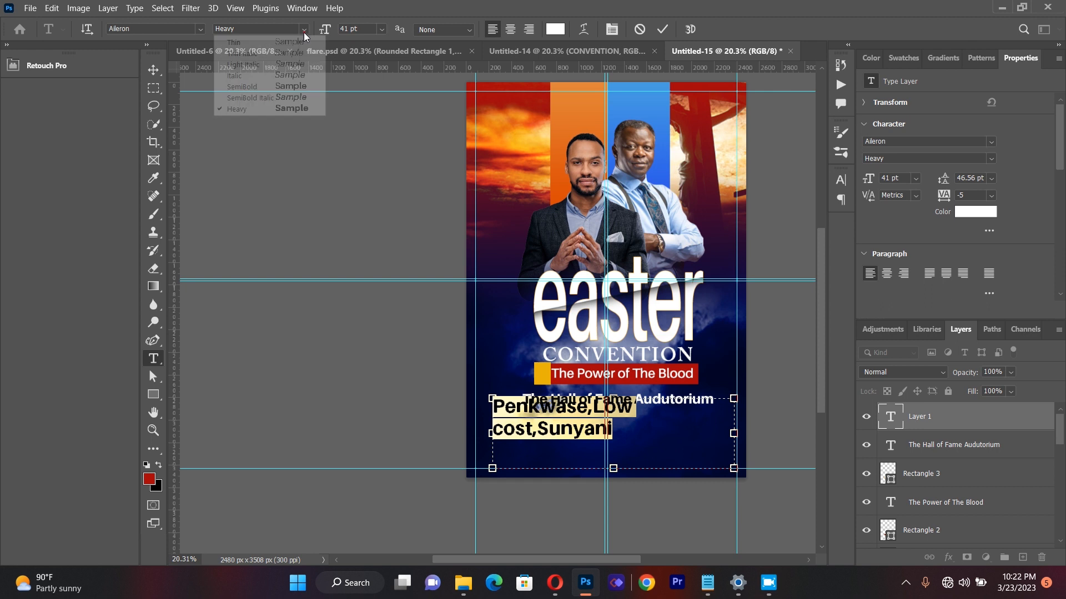
left_click(304, 87)
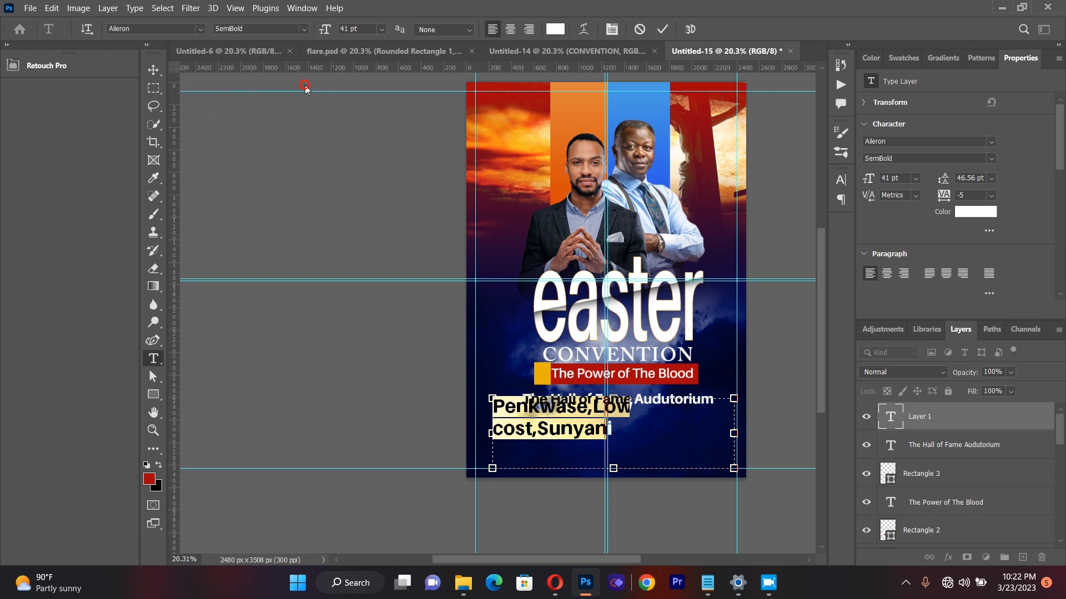
left_click_drag(492, 433, 467, 423)
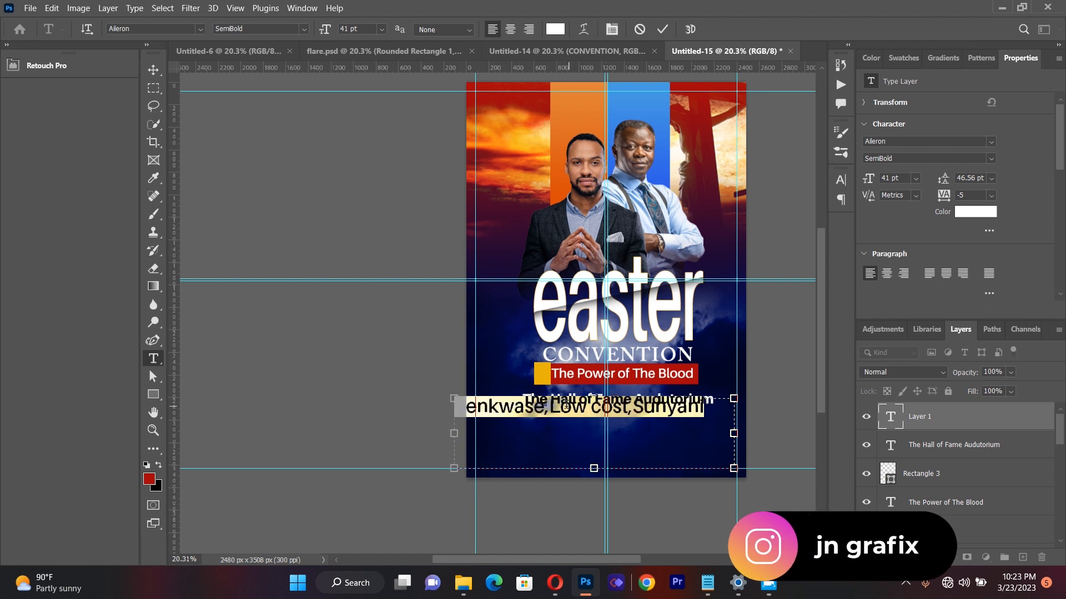
Step: Open the character settings of the venue address text and start editing its vertical scale
left_click(612, 30)
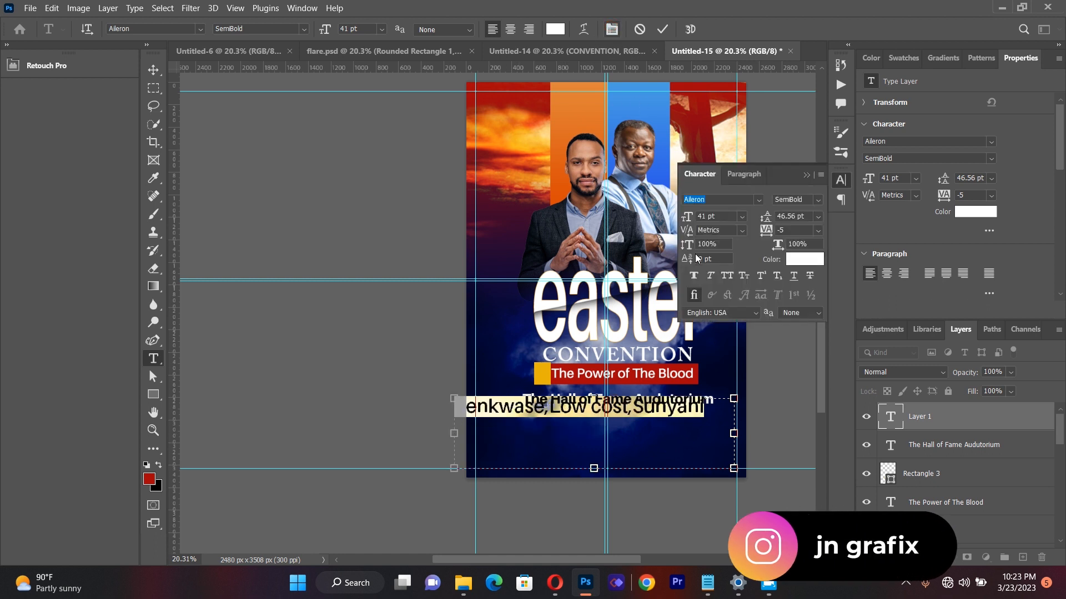
left_click(709, 245)
key("BackSpace")
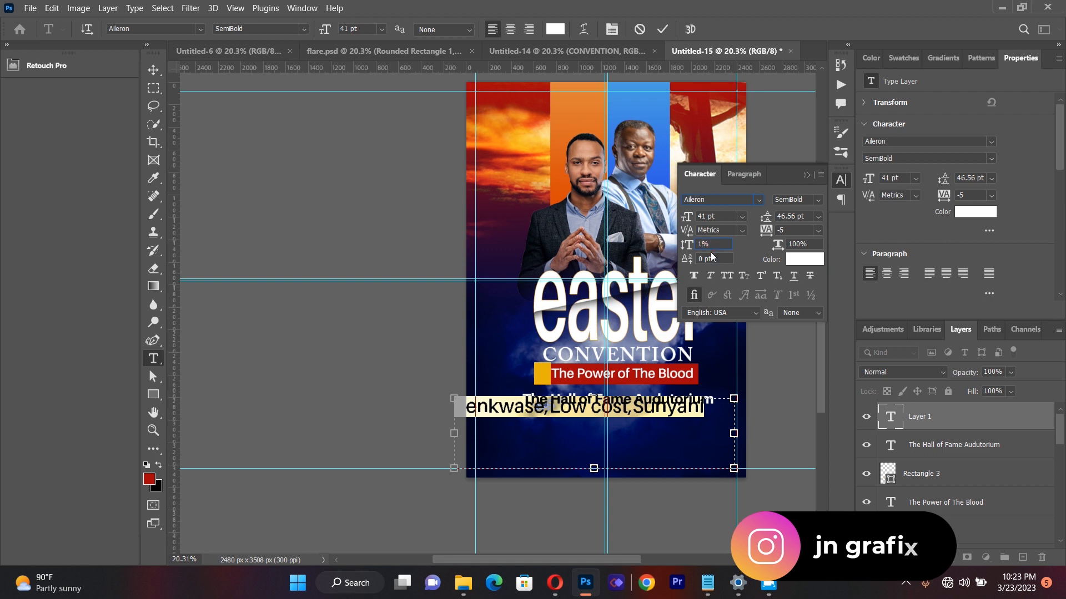
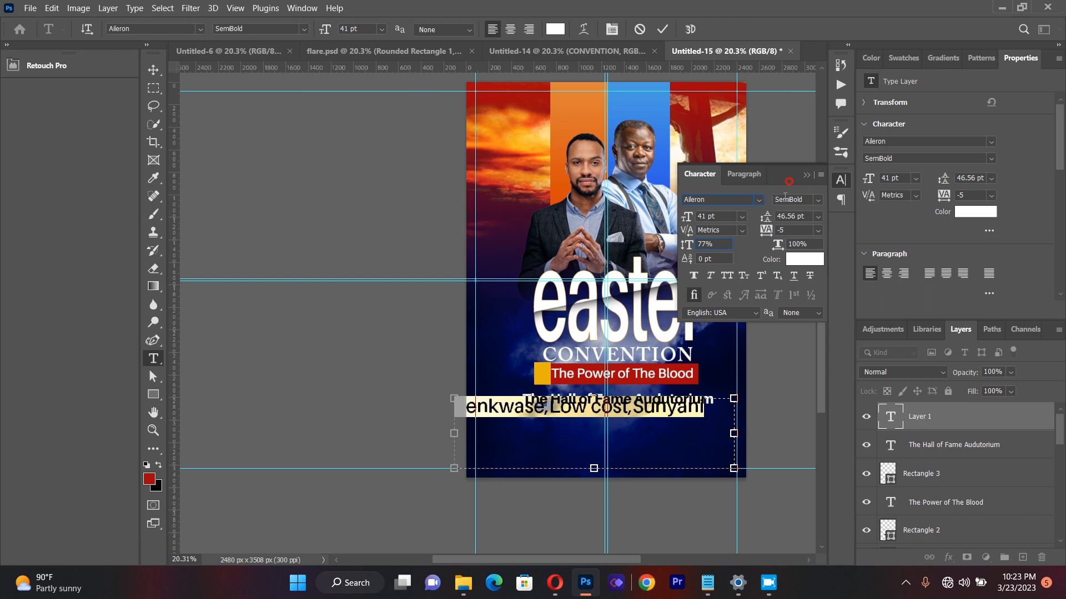
Step: Finish flattening the venue address text with a reduced vertical scale, scale it to about 71% and place it under the hall name
left_click(759, 252)
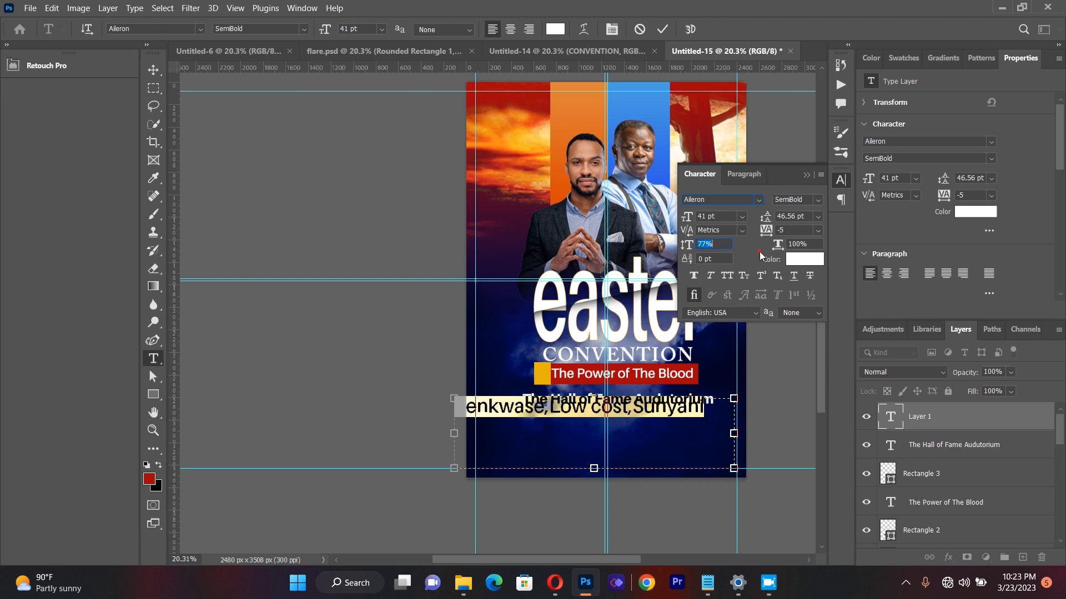
left_click(807, 175)
left_click(158, 67)
left_click_drag(454, 399, 539, 423)
left_click_drag(635, 433, 631, 423)
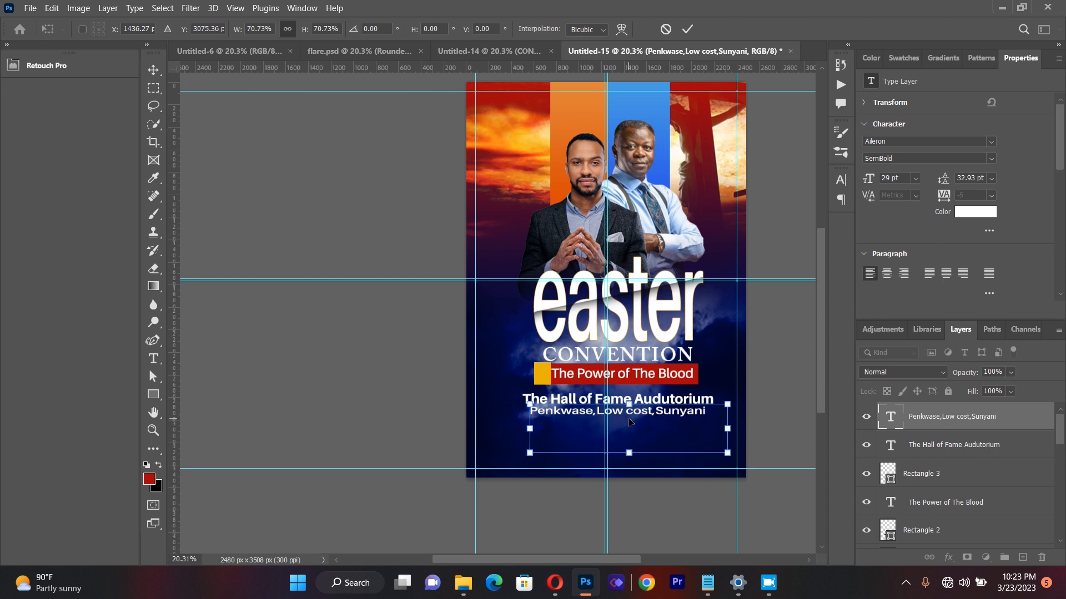
Step: Nudge the venue address line slightly right and down so it sits centred beneath the hall name
key("Right")
key("Right")
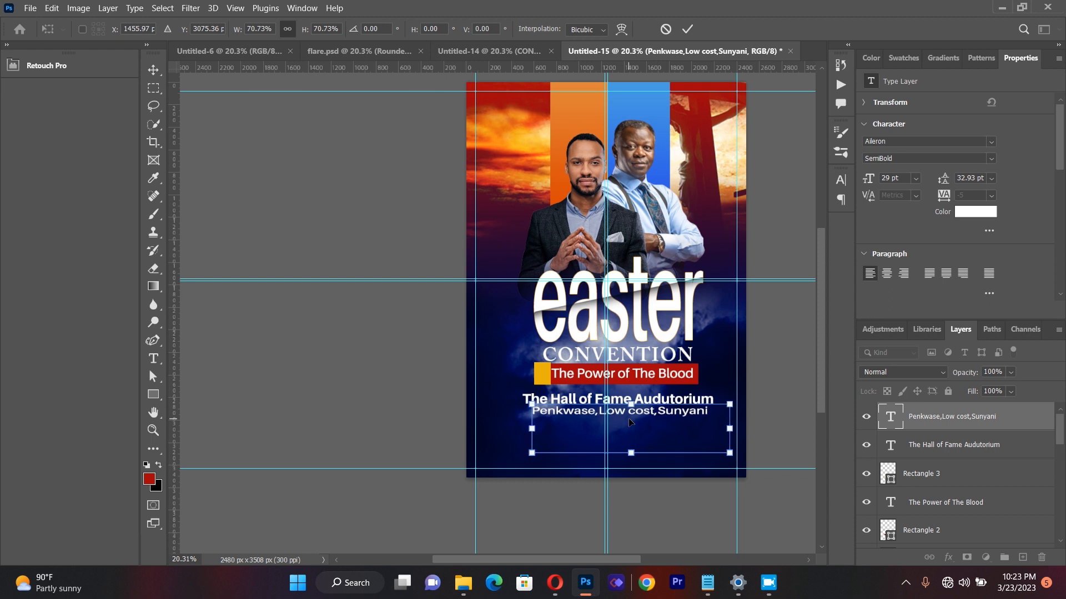
key("Down")
key("Left")
key("Right")
key("Left")
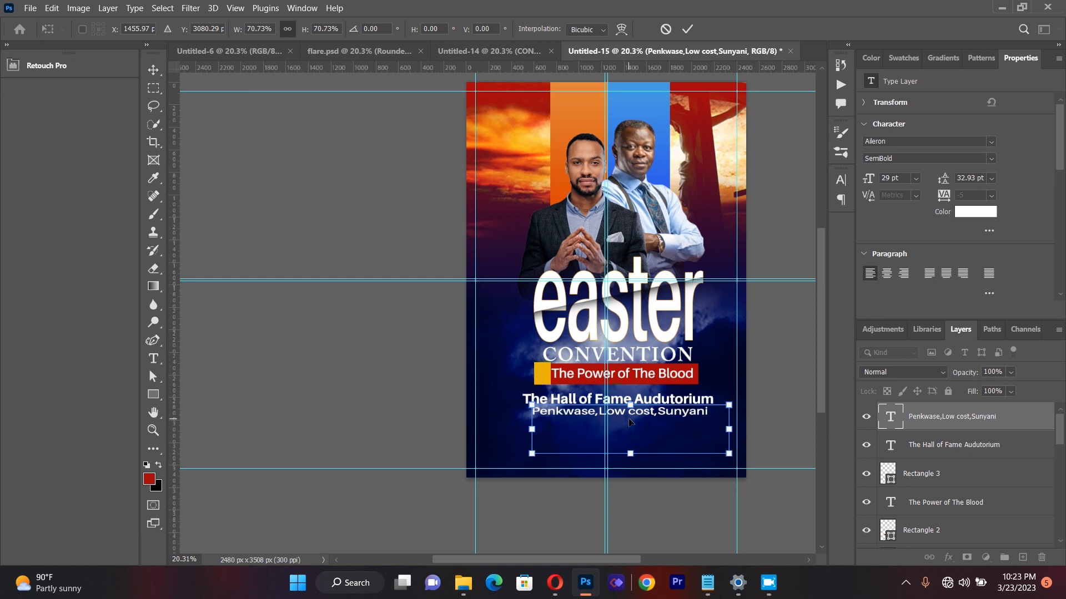
key("Return")
left_click(398, 345)
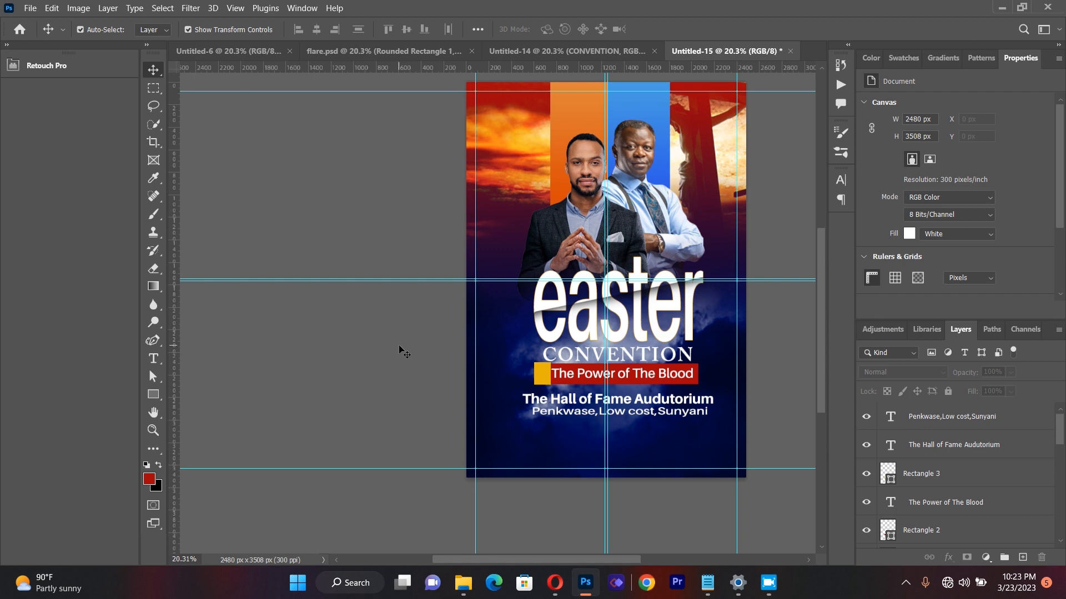
Step: Draw a rectangle about 1554 by 145 px below the venue address and fill it with the recently used yellow
key("u")
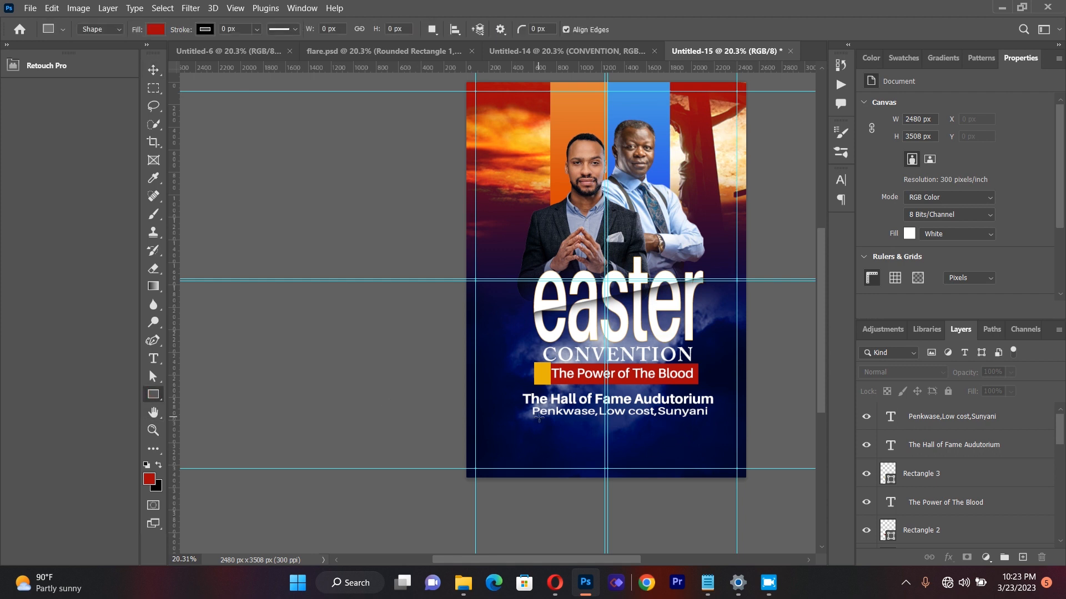
left_click_drag(531, 419, 706, 433)
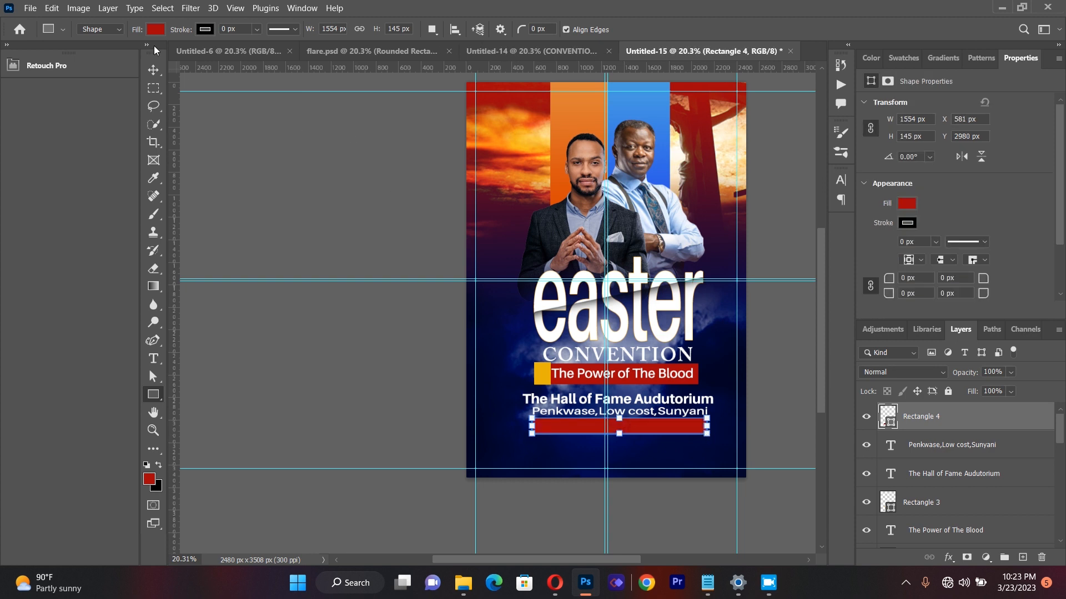
left_click(156, 29)
left_click(69, 102)
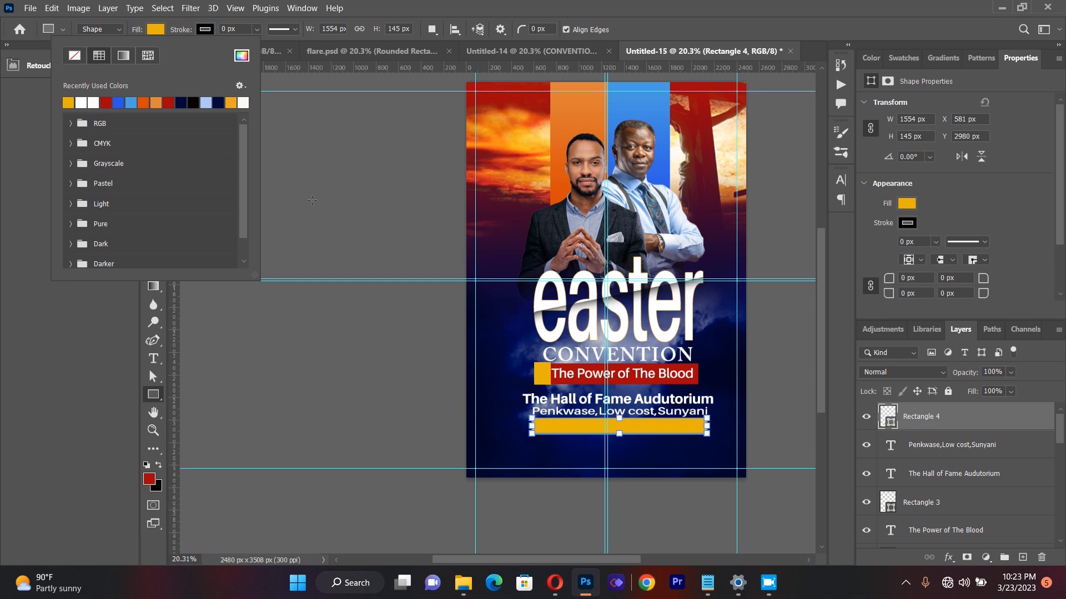
left_click(282, 392)
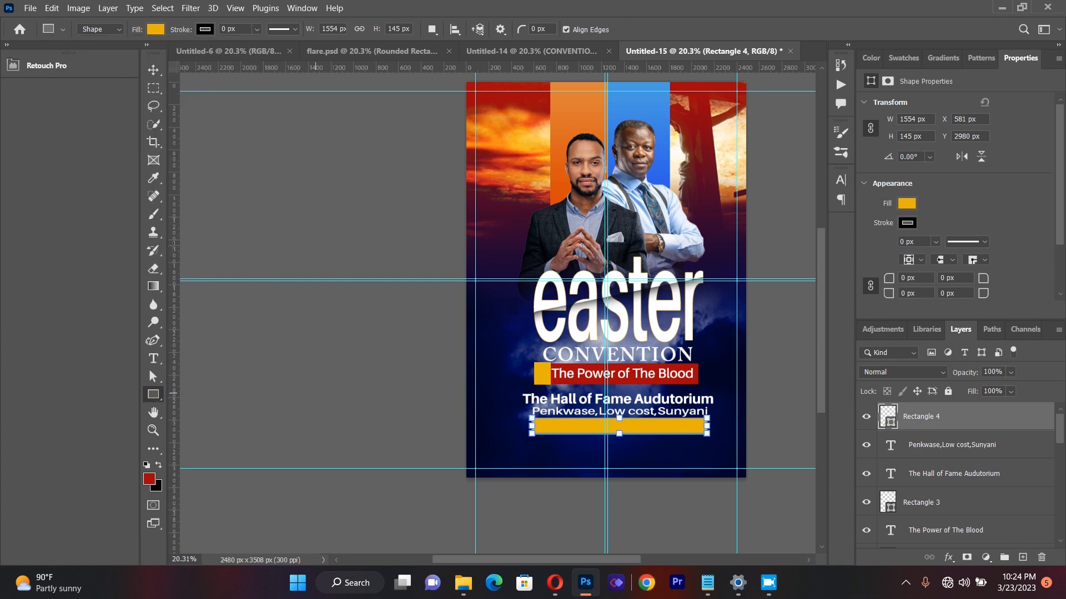
Step: Narrow the yellow bar slightly on both sides so it stays centred under the venue address
left_click(153, 69)
left_click(319, 363)
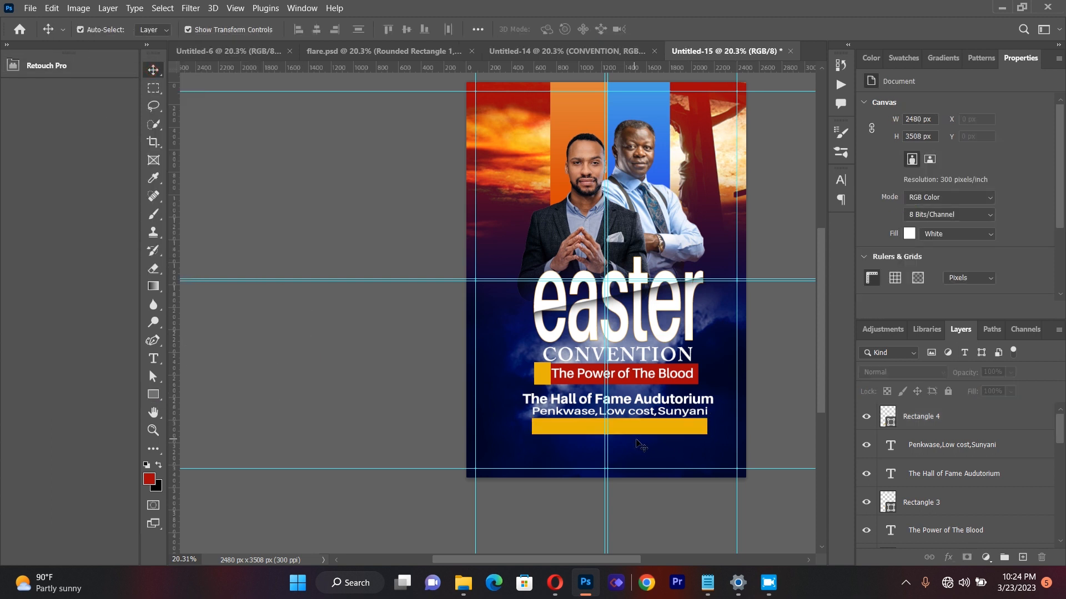
left_click(661, 429)
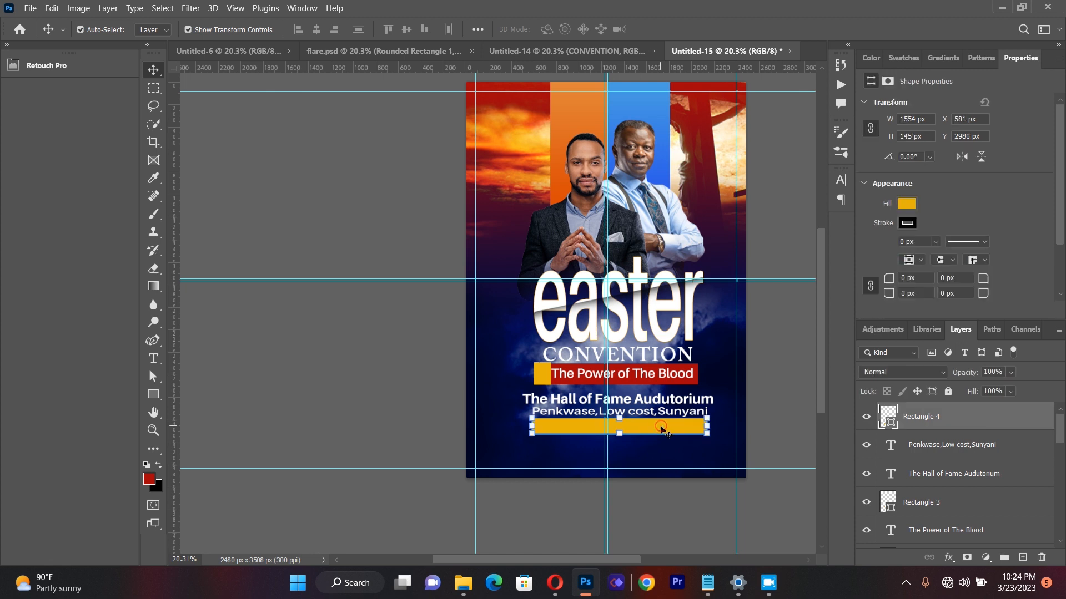
left_click_drag(708, 433, 660, 429)
left_click(155, 70)
left_click(376, 335)
Step: Draw a paragraph text box over the speakers and replace its placeholder with the text "8;00PM-11:00PM"
left_click(155, 360)
left_click_drag(490, 131, 702, 278)
key("Delete")
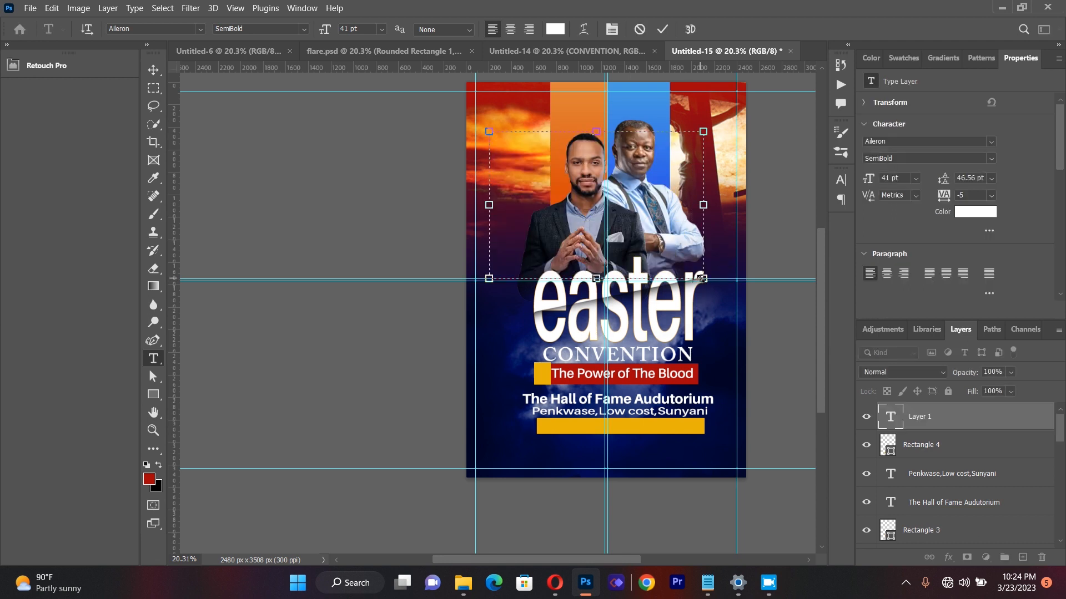
type("8;00PM")
type("-11:00PM")
Step: Colour the whole time text near-black (040000)
key("ctrl+a")
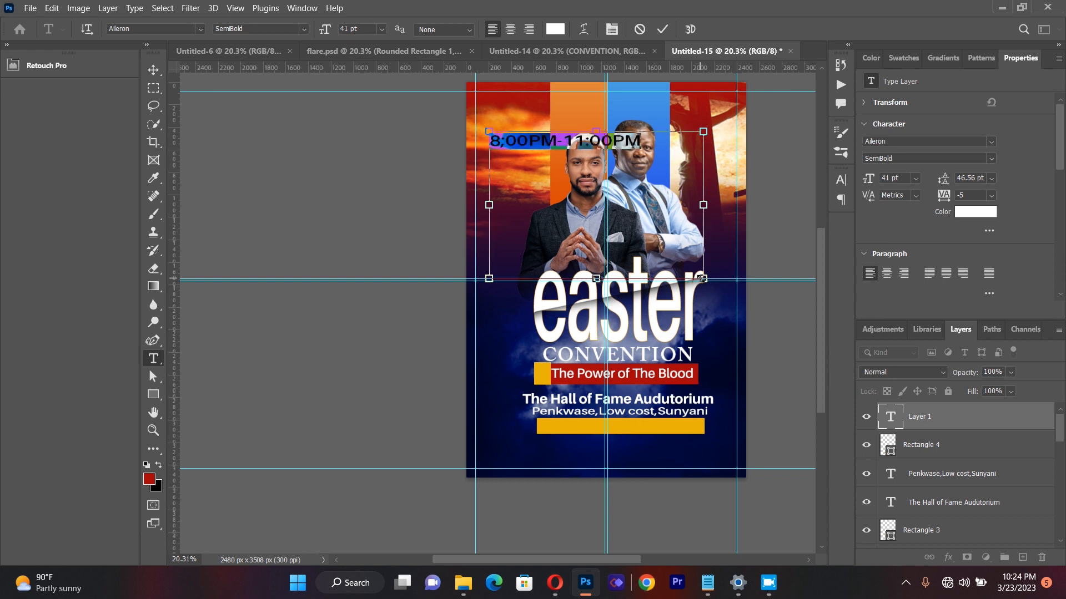
left_click(552, 29)
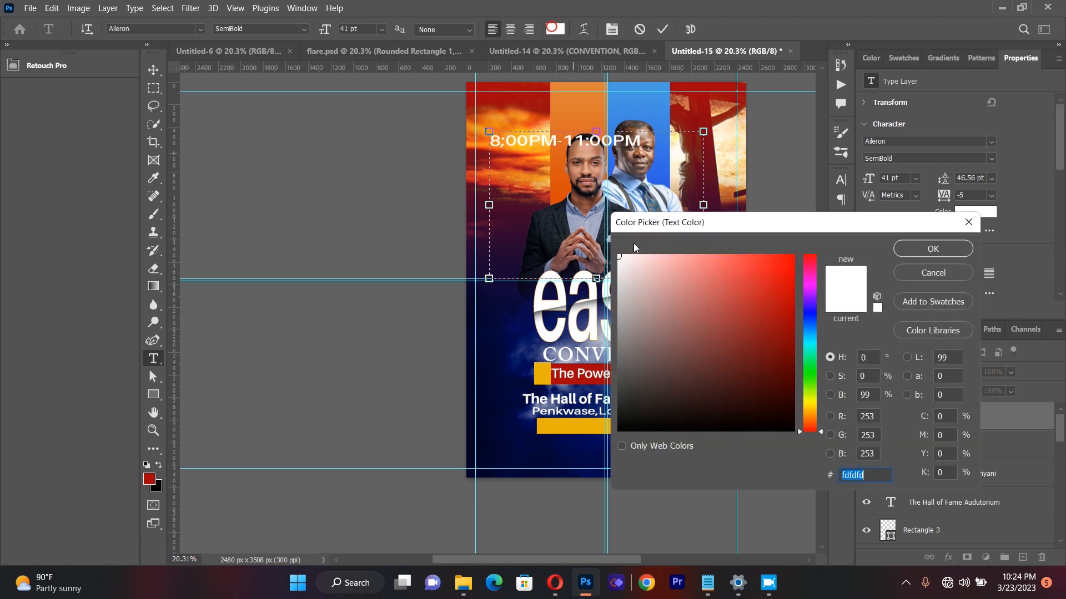
left_click(777, 429)
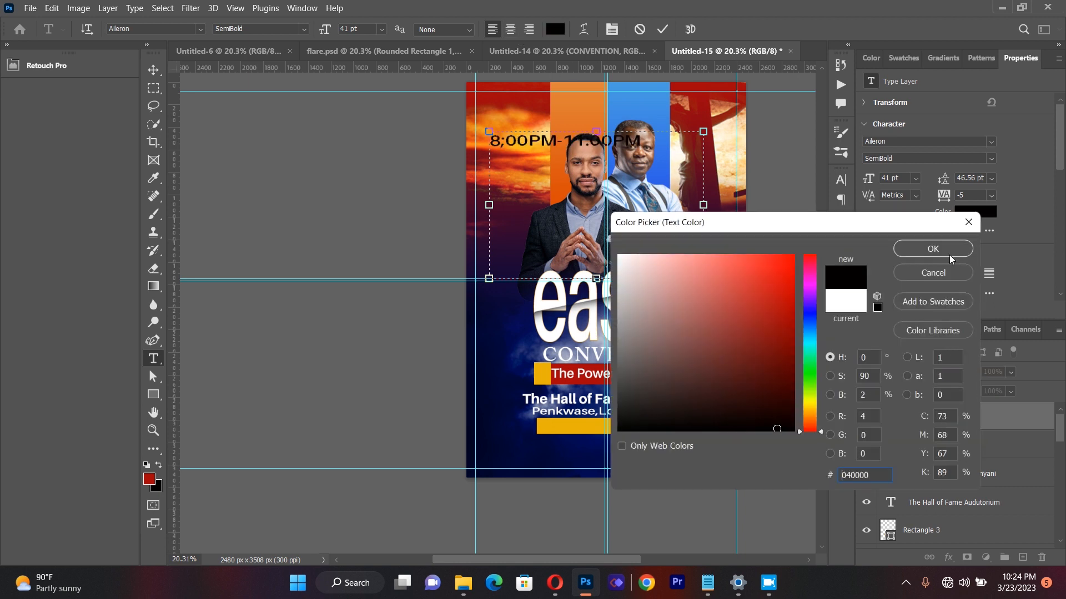
left_click(959, 247)
left_click(156, 70)
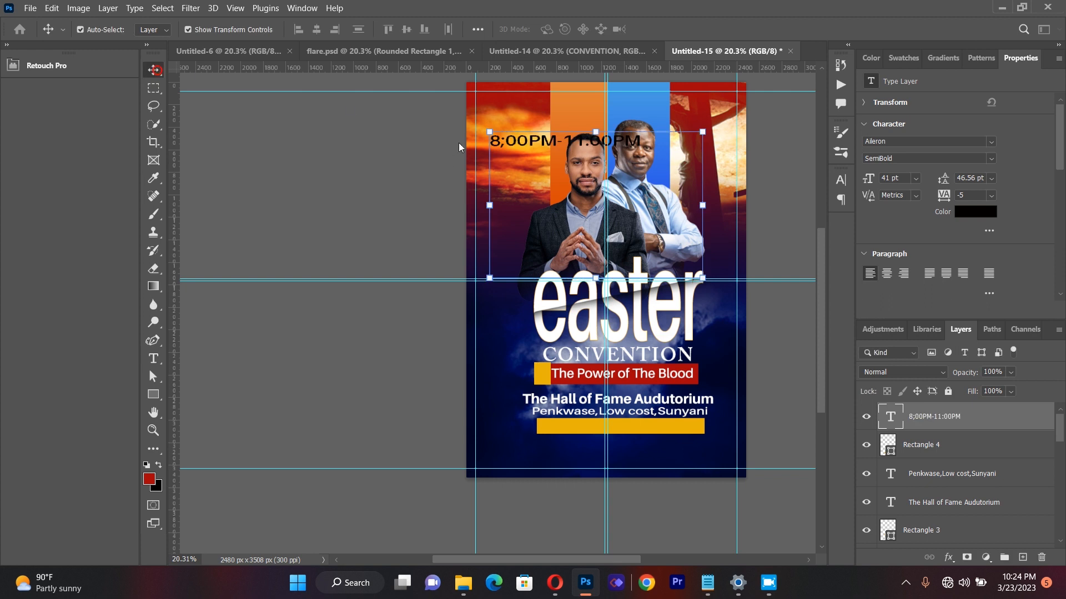
Step: Replace the semicolon in the time text with a colon so it reads "8:00PM-11:00PM"
left_click(153, 358)
left_click(503, 140)
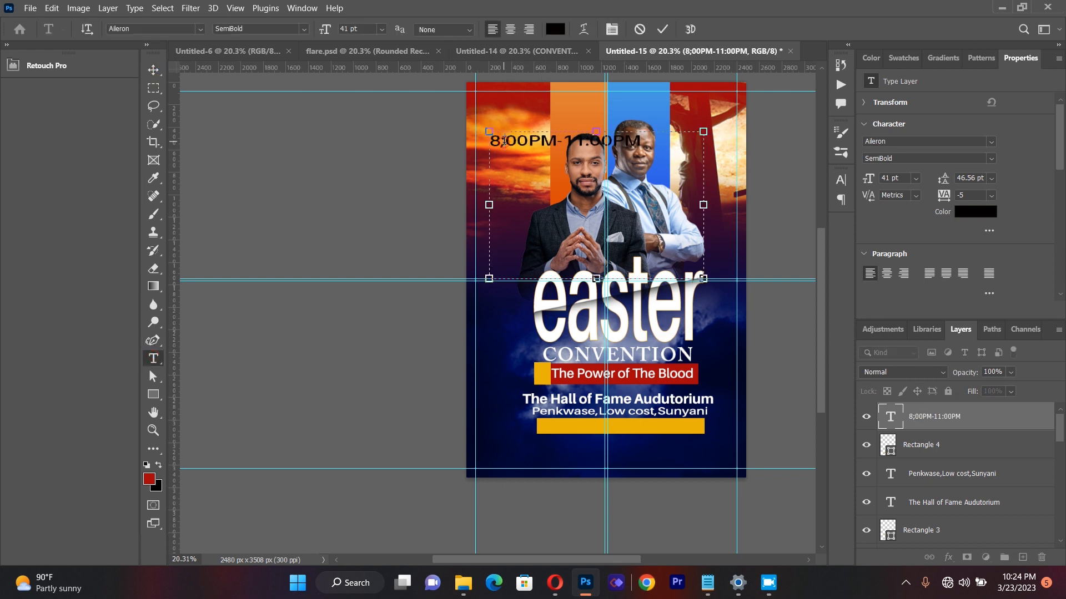
key("BackSpace")
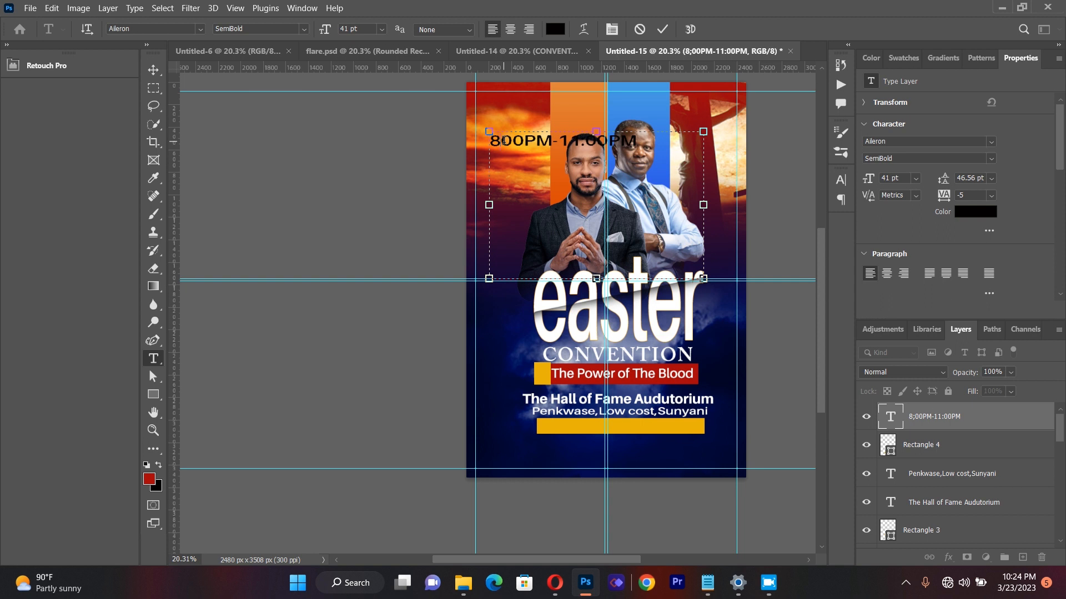
type(":")
left_click(154, 70)
left_click(464, 150)
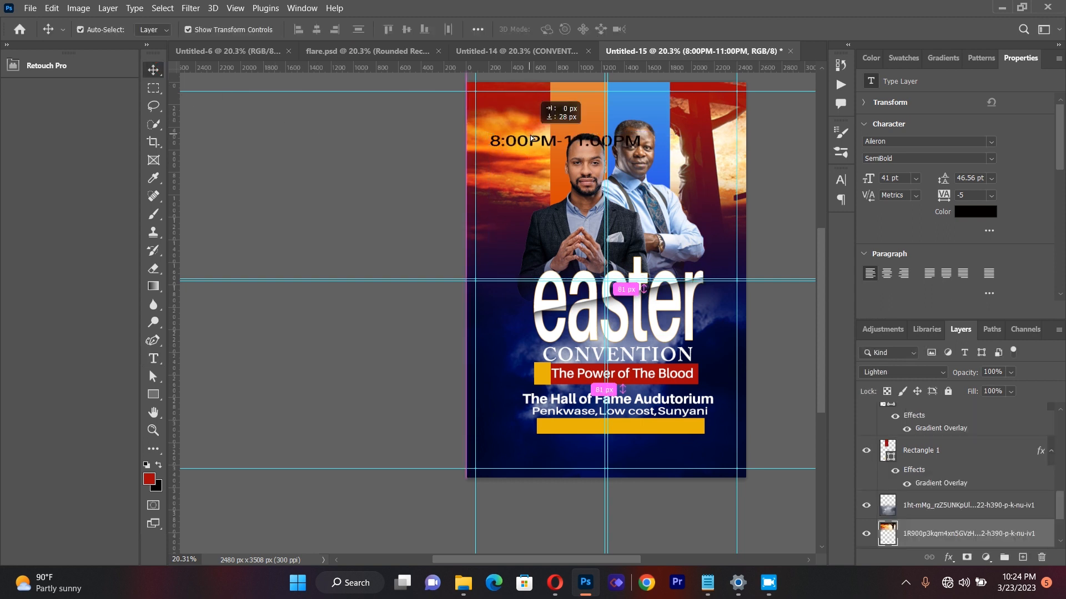
Step: Move the time text onto the yellow bar, scale it to about 77% and nudge it into the middle
left_click_drag(526, 140, 590, 426)
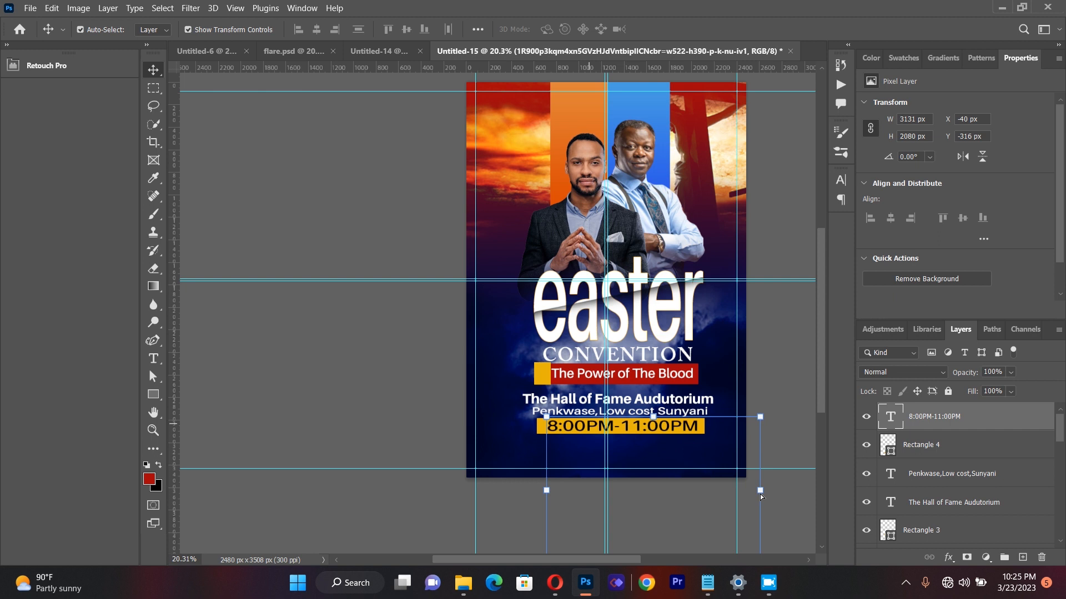
left_click_drag(760, 491, 710, 491)
left_click_drag(654, 441, 662, 428)
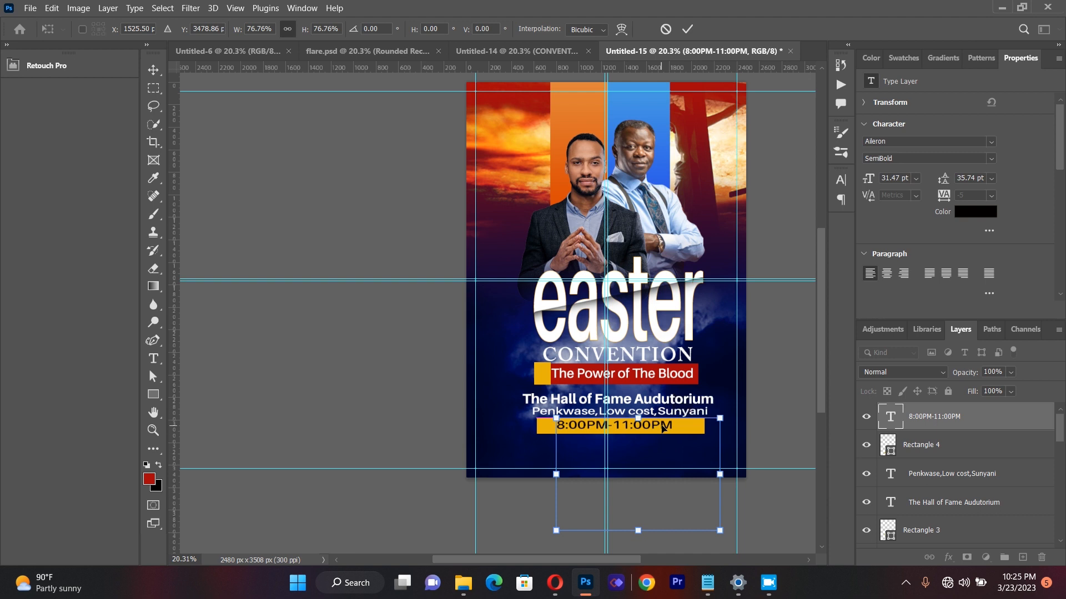
key("Right")
key("Right")
key("Right")
key("Right")
key("Right")
key("Down")
key("Down")
key("Left")
key("Left")
key("Left")
Step: Set the time text on the yellow bar to the Heavy weight
left_click(152, 359)
left_click(557, 427)
left_click_drag(557, 426, 678, 423)
left_click(303, 28)
left_click(290, 108)
left_click(154, 69)
left_click(436, 416)
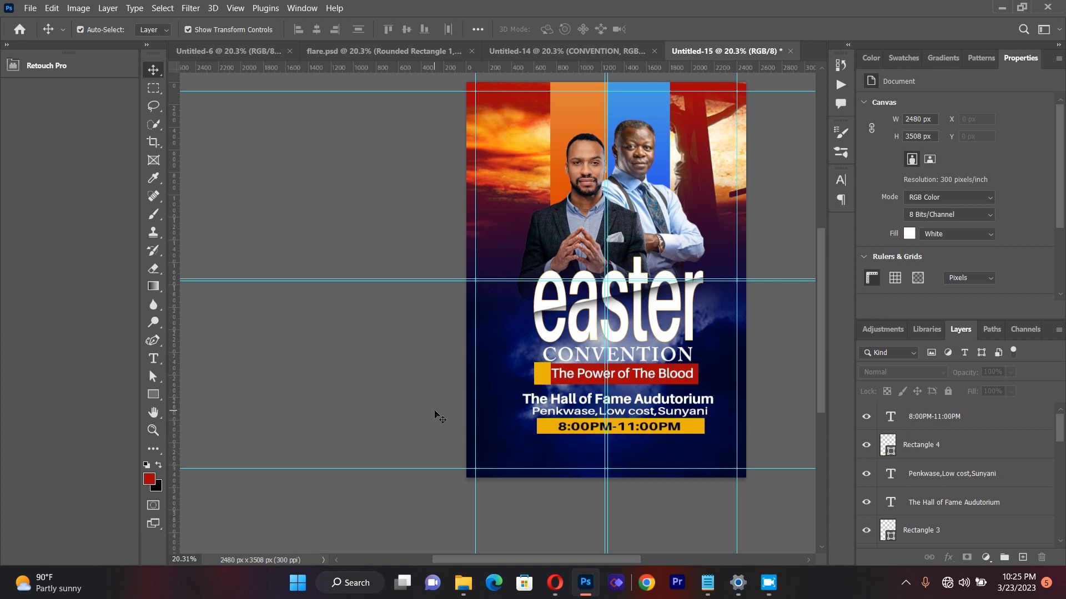
Step: Draw another paragraph text box over the speakers and replace its placeholder with "8TH APRIL,2023"
left_click(153, 358)
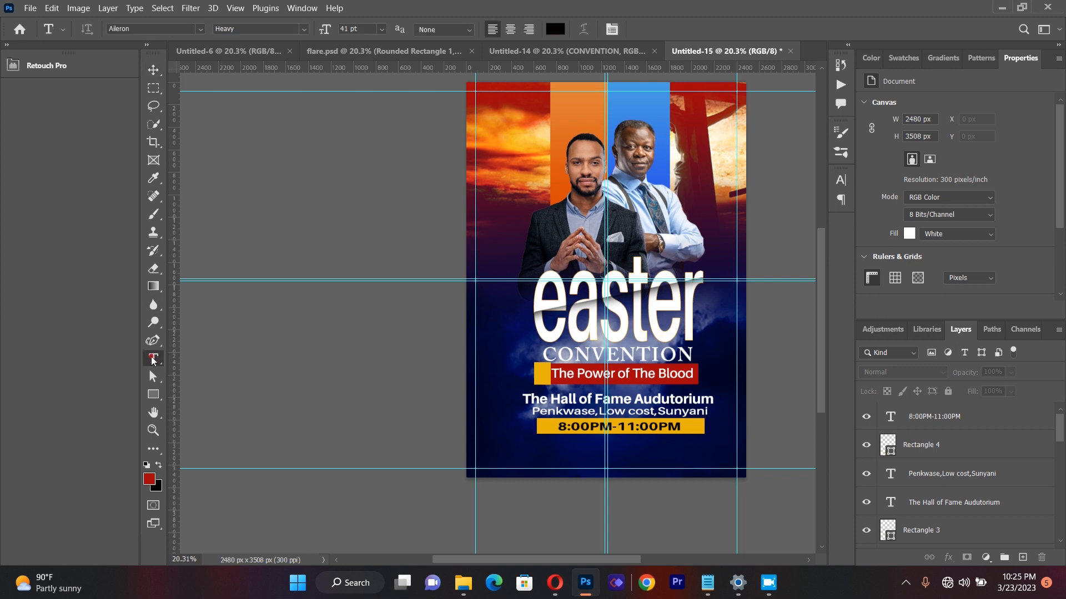
left_click_drag(494, 124, 720, 217)
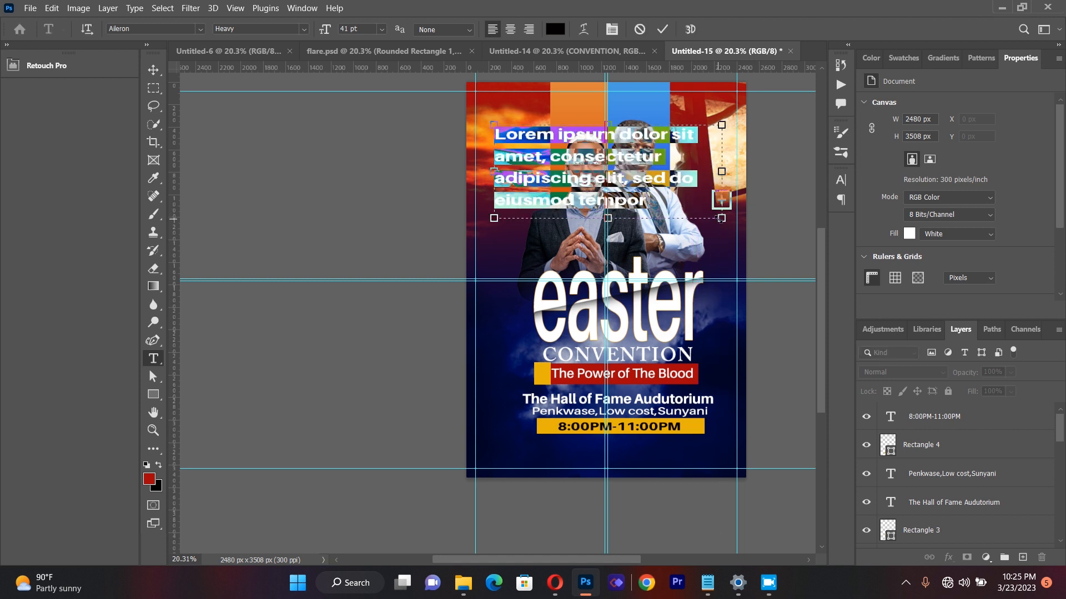
key("BackSpace")
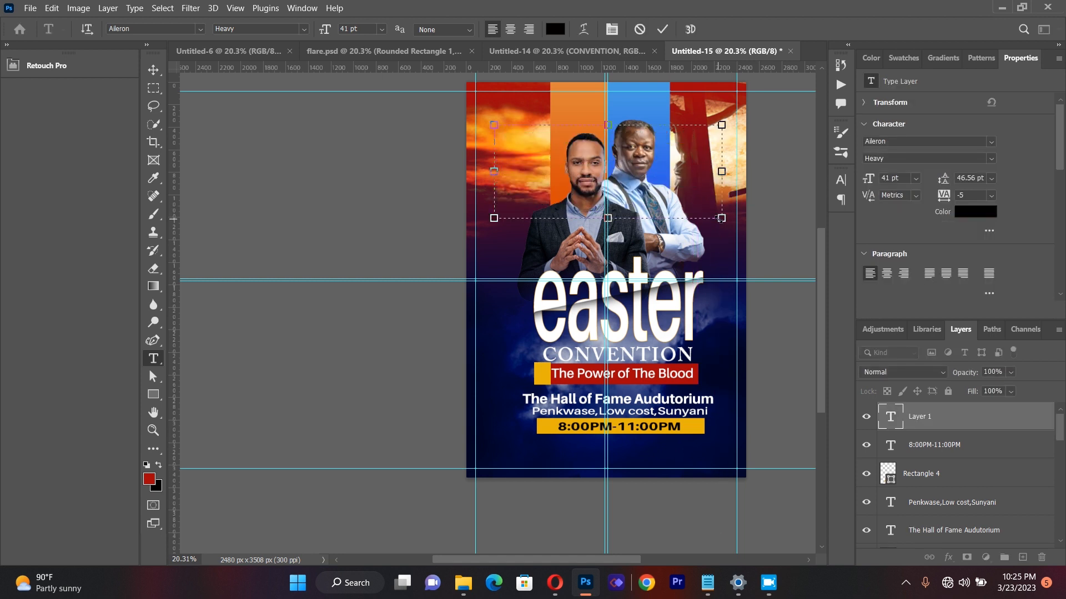
type("8TH APRIL 2023")
Step: Recolour the whole date text to near-white
key("ctrl+a")
left_click(556, 29)
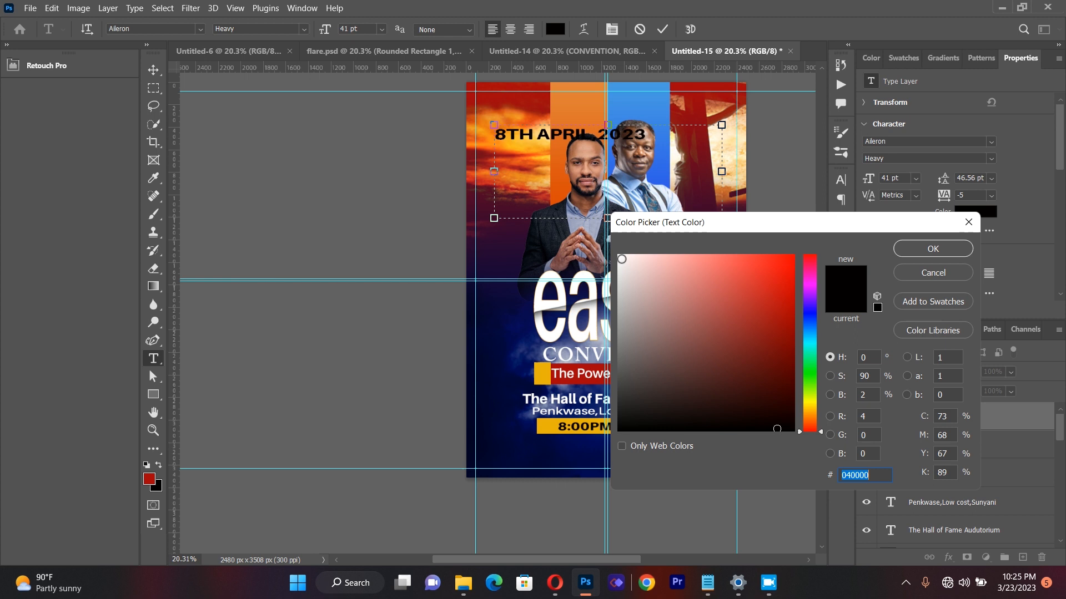
left_click(624, 259)
left_click(921, 248)
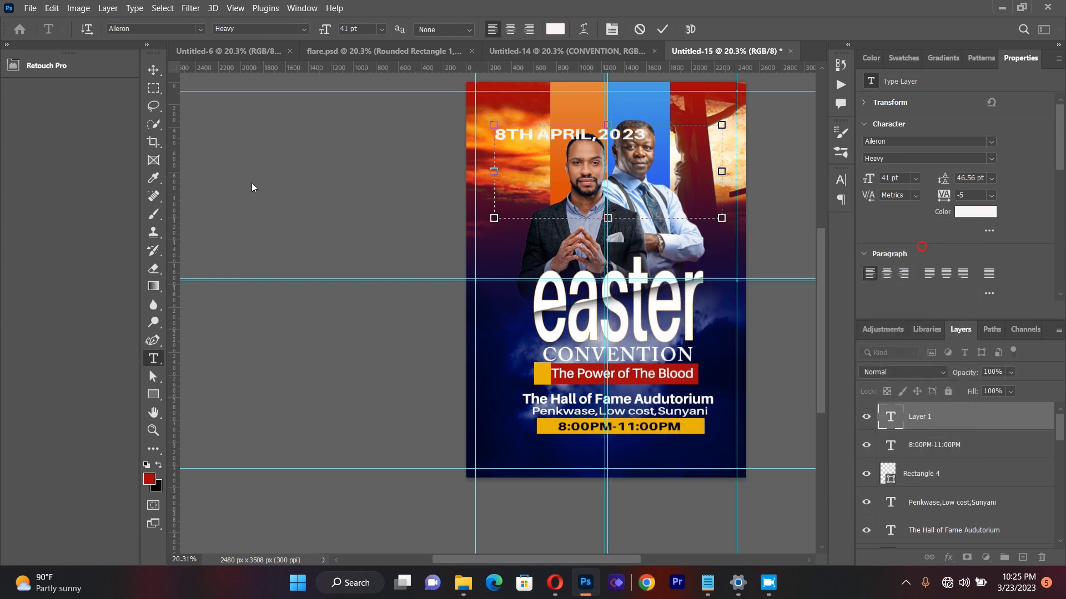
Step: Move the date text directly beneath the yellow time bar and nudge it slightly left
left_click(154, 70)
left_click_drag(556, 137, 607, 448)
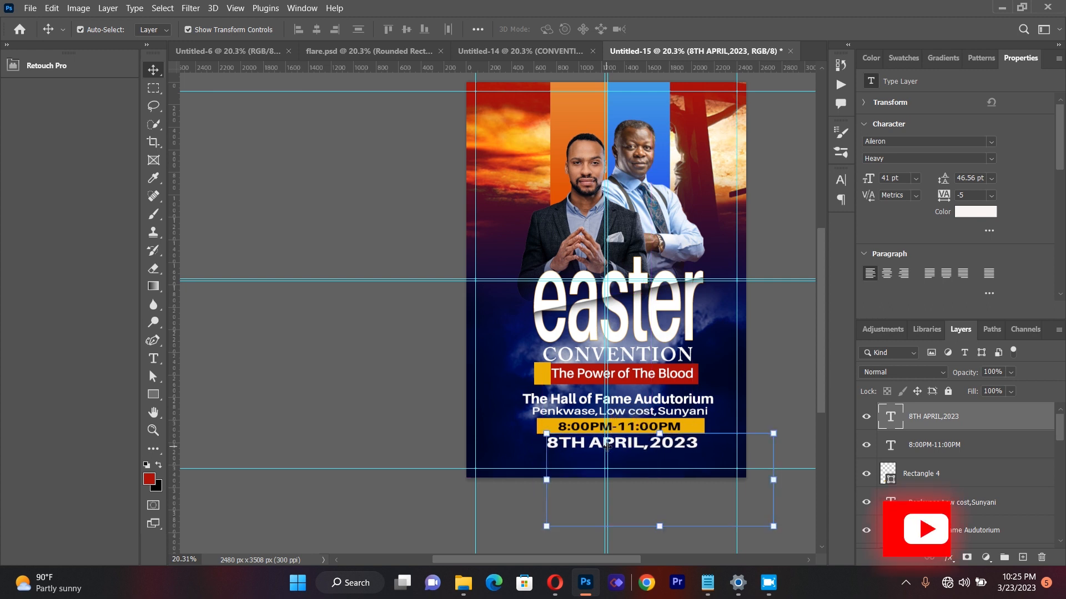
key("Left")
key("Left")
key("Left")
key("Left")
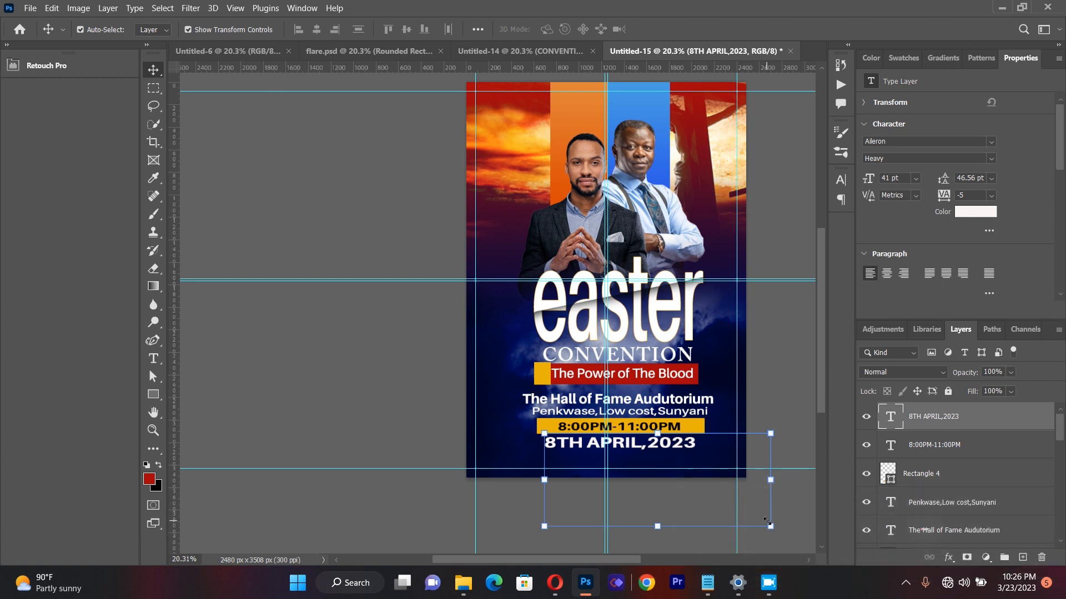
Step: Scale the date text to about 93% and nudge it right until it is centred under the time bar
left_click(767, 523)
left_click_drag(766, 522, 747, 521)
key("Right")
key("Right")
key("Right")
key("Right")
key("Right")
key("Right")
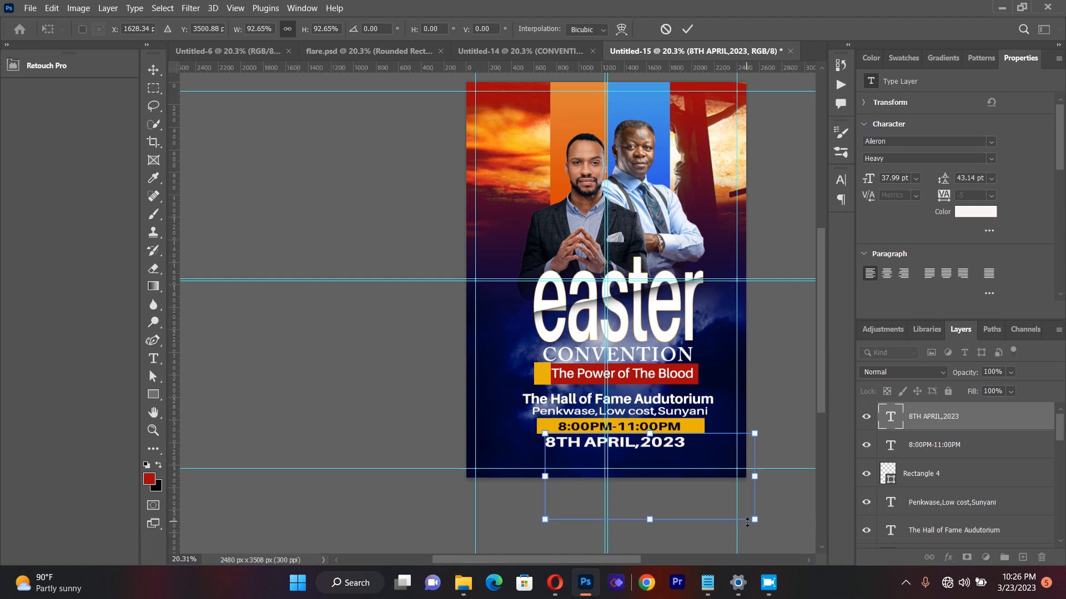
key("Right")
key("Right")
key("Right")
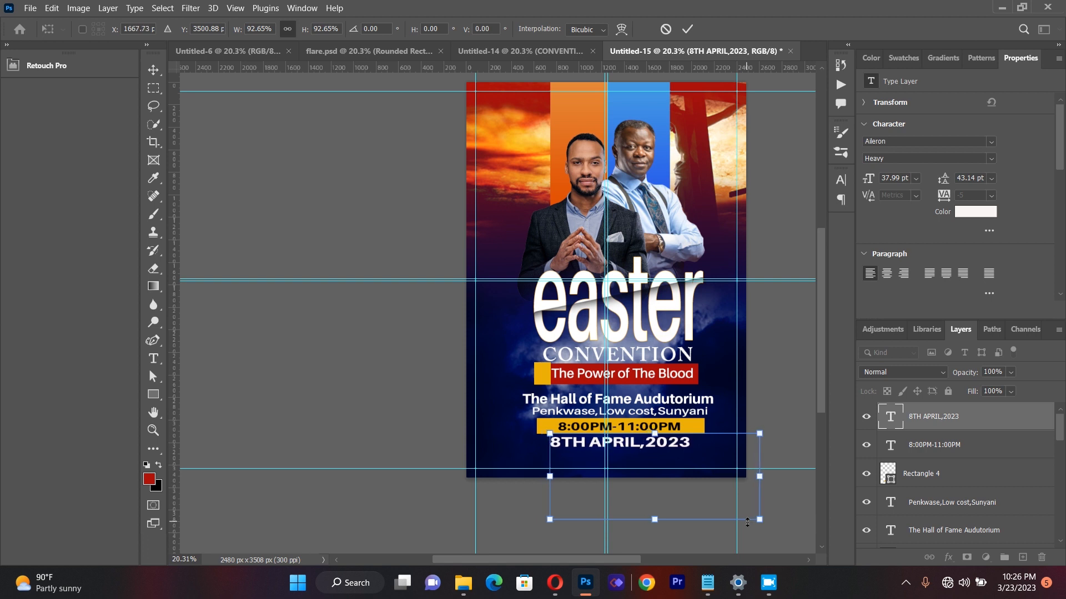
key("Right")
key("Left")
key("Left")
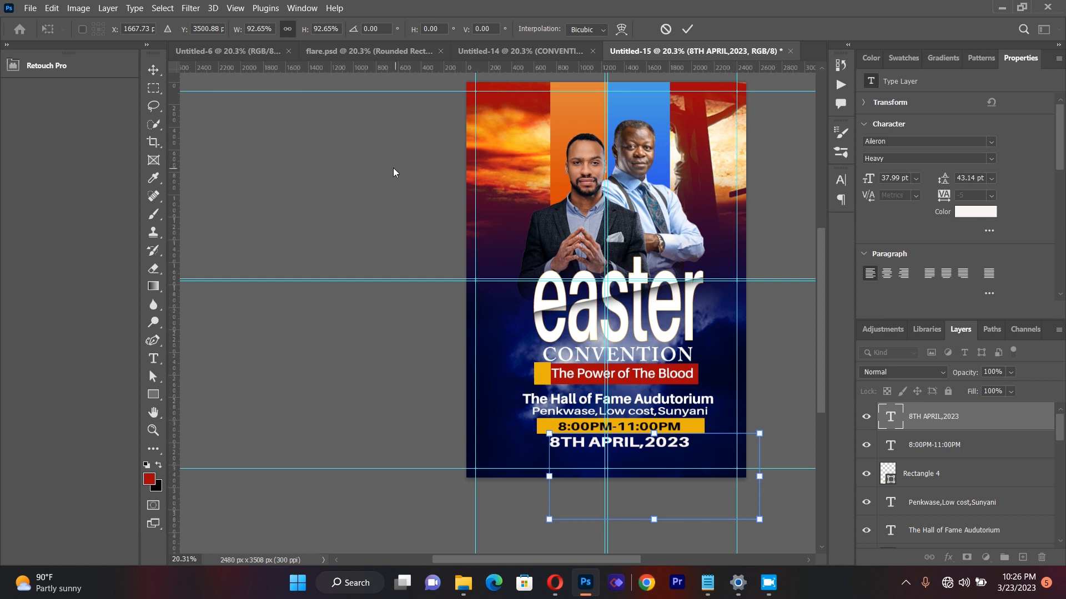
left_click(288, 191)
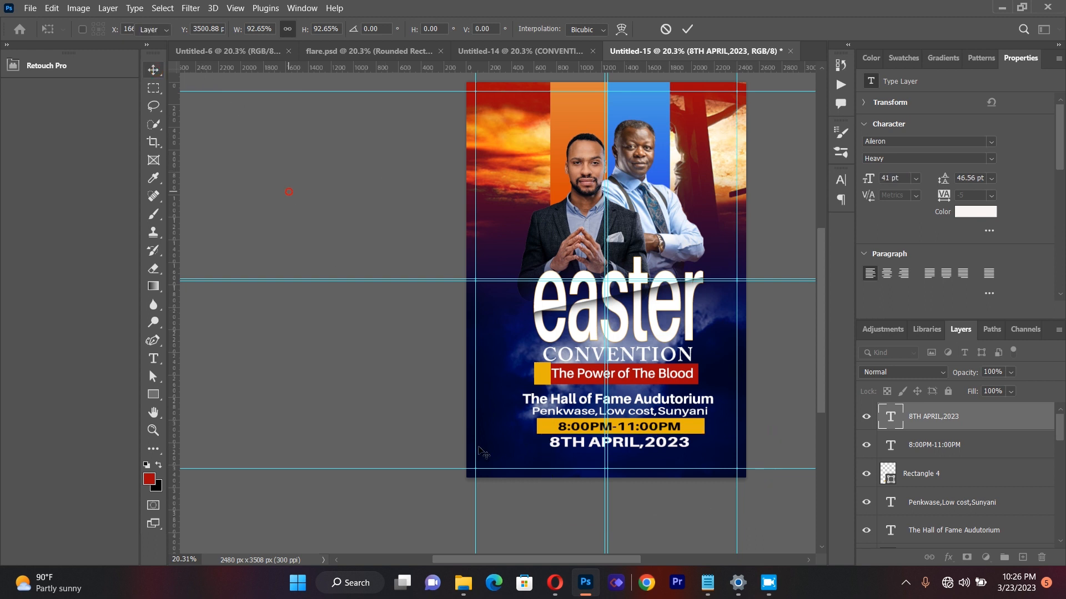
left_click(587, 448)
key("Down")
key("Up")
left_click(408, 376)
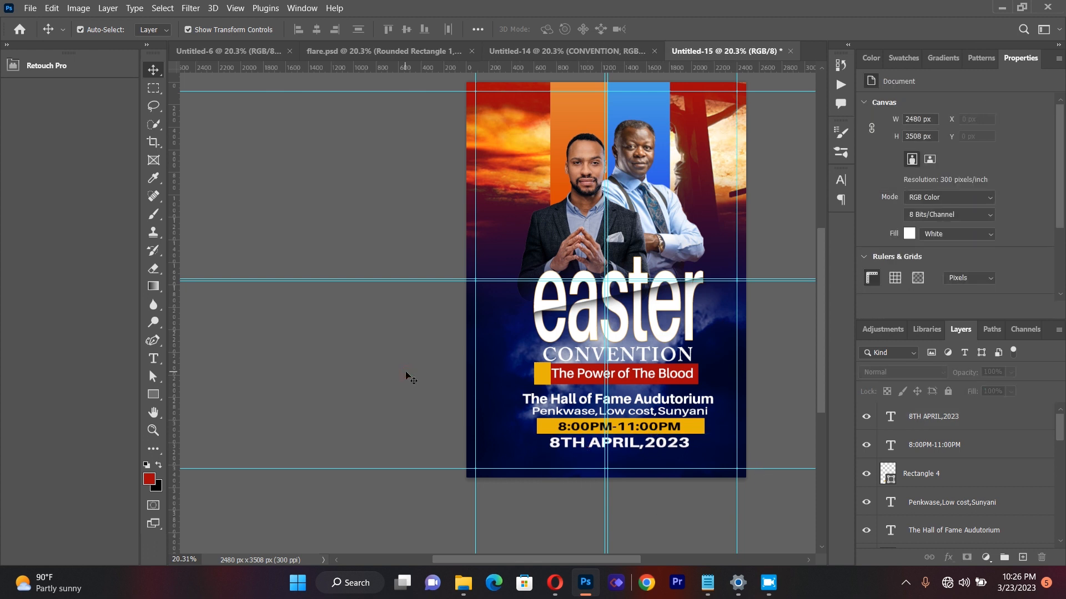
Step: Draw a red rectangle about 2011 by 168 px below the date, near the flyer's lower edge
left_click(153, 394)
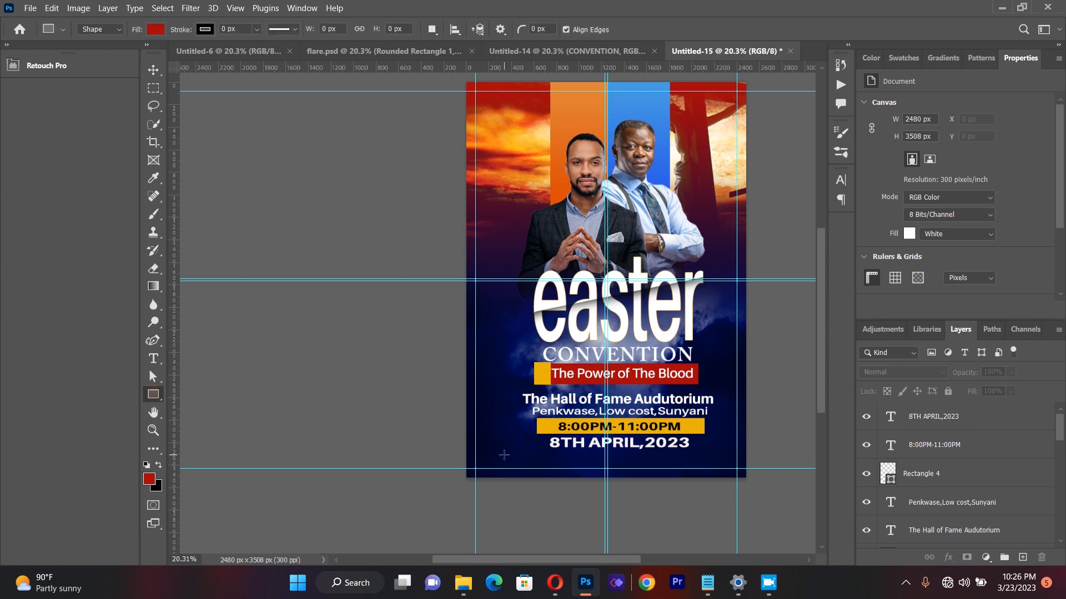
left_click_drag(500, 450, 733, 463)
left_click_drag(733, 464, 726, 464)
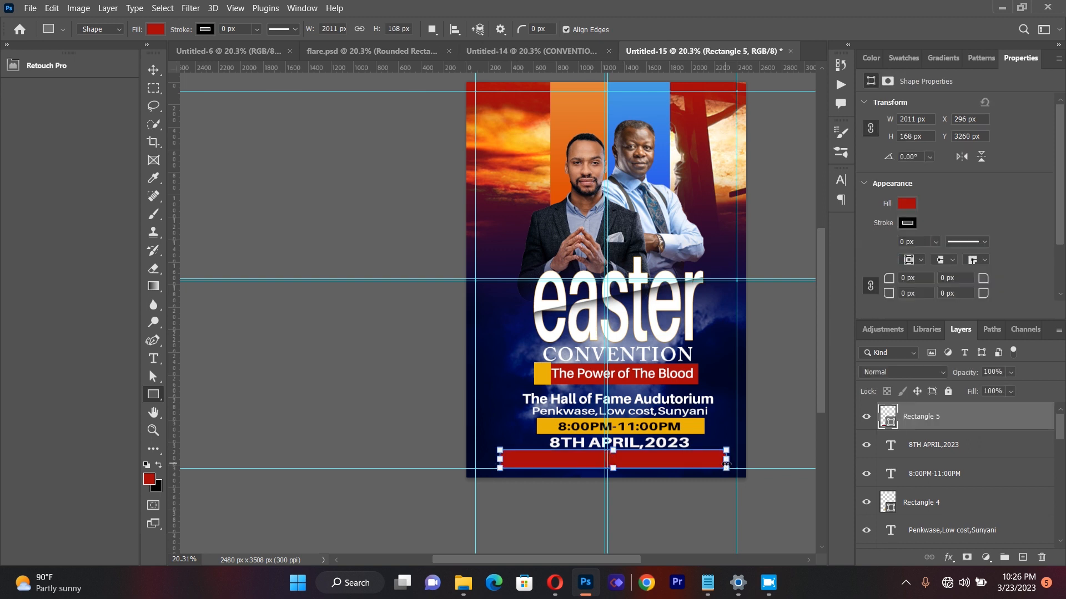
Step: Change the fill of the red rectangle below the date to black
left_click(156, 29)
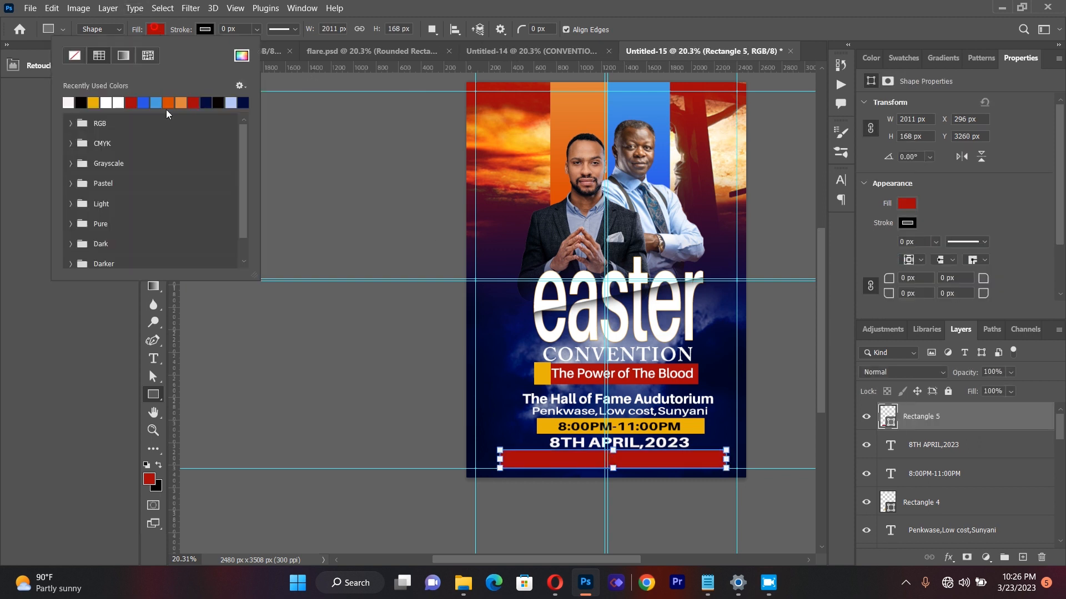
left_click(80, 102)
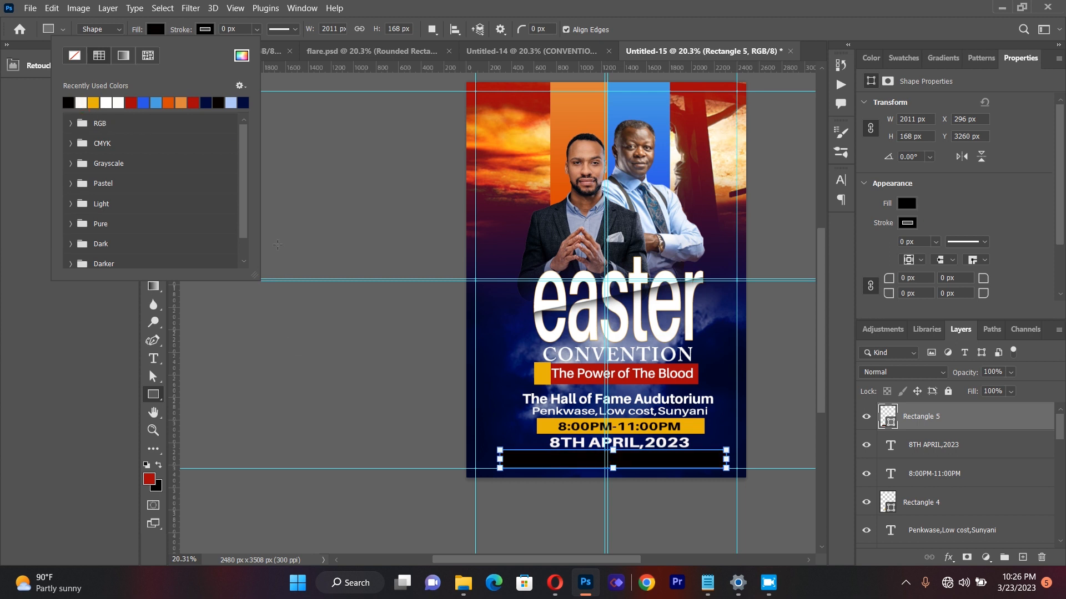
left_click(156, 394)
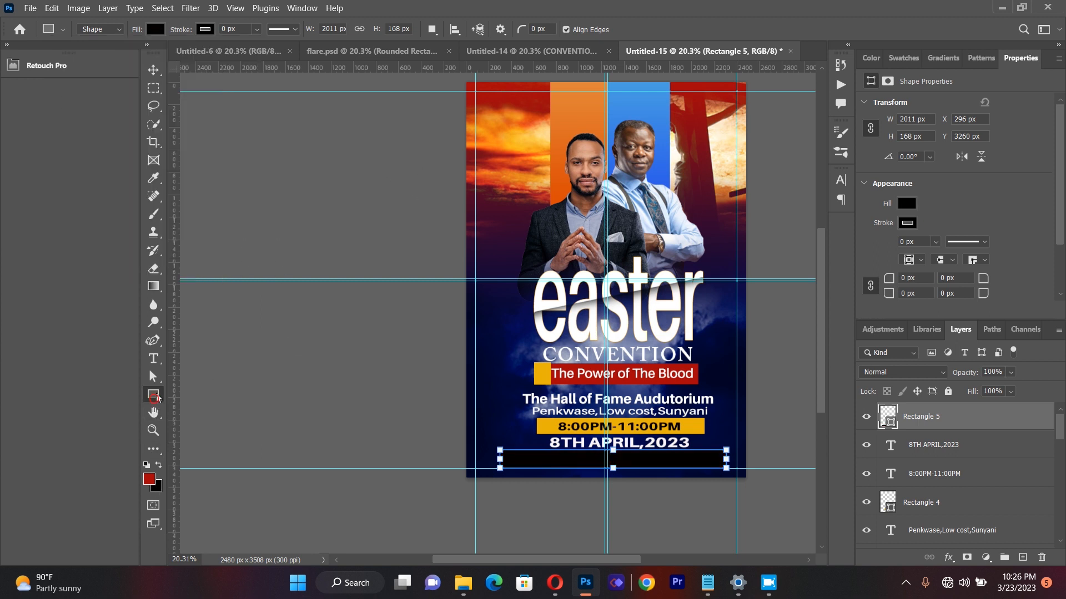
Step: Scale the black rectangle to about 93% and move it slightly down, clear of the date text
left_click(154, 70)
left_click(347, 304)
left_click(664, 460)
left_click_drag(663, 459, 684, 467)
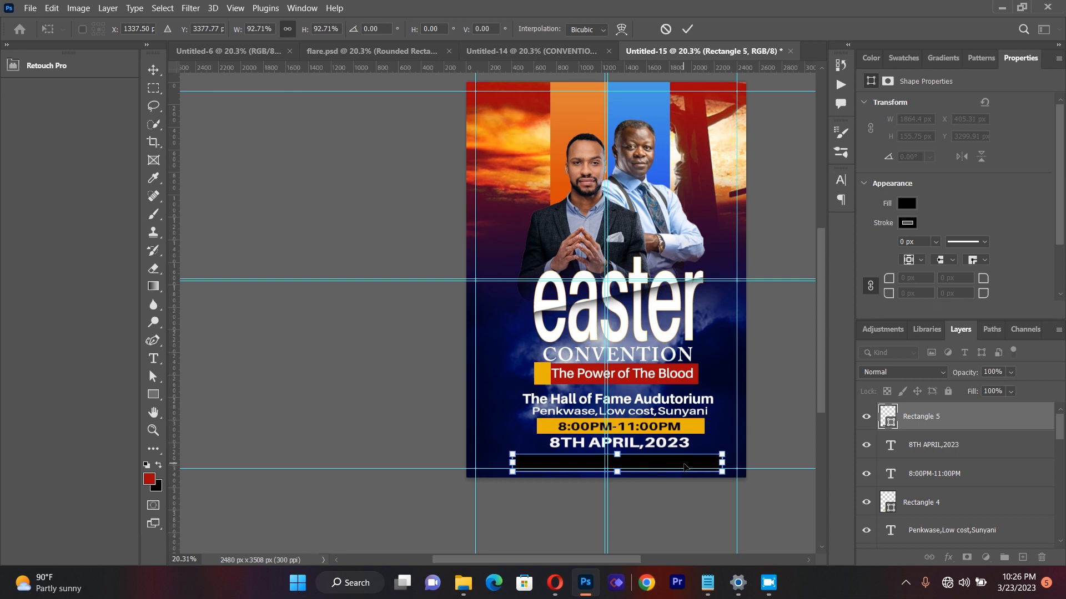
left_click(154, 69)
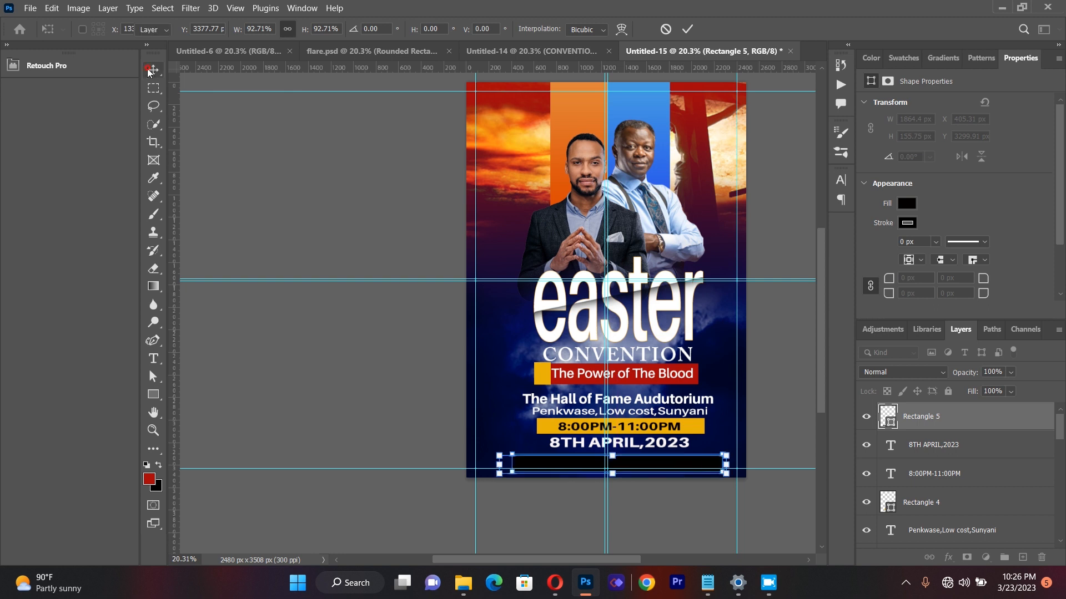
left_click(199, 304)
Step: Create a text box across the flyer's upper area and enter "CONTACT:" followed by the first contact phone number
left_click(153, 359)
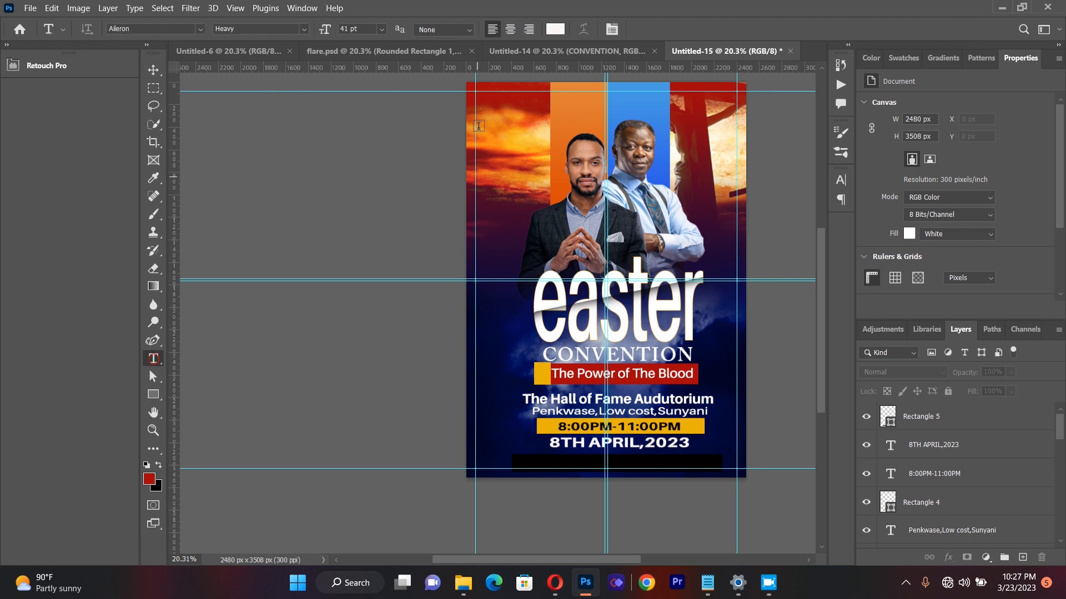
left_click_drag(488, 119, 692, 260)
key("BackSpace")
key("BackSpace")
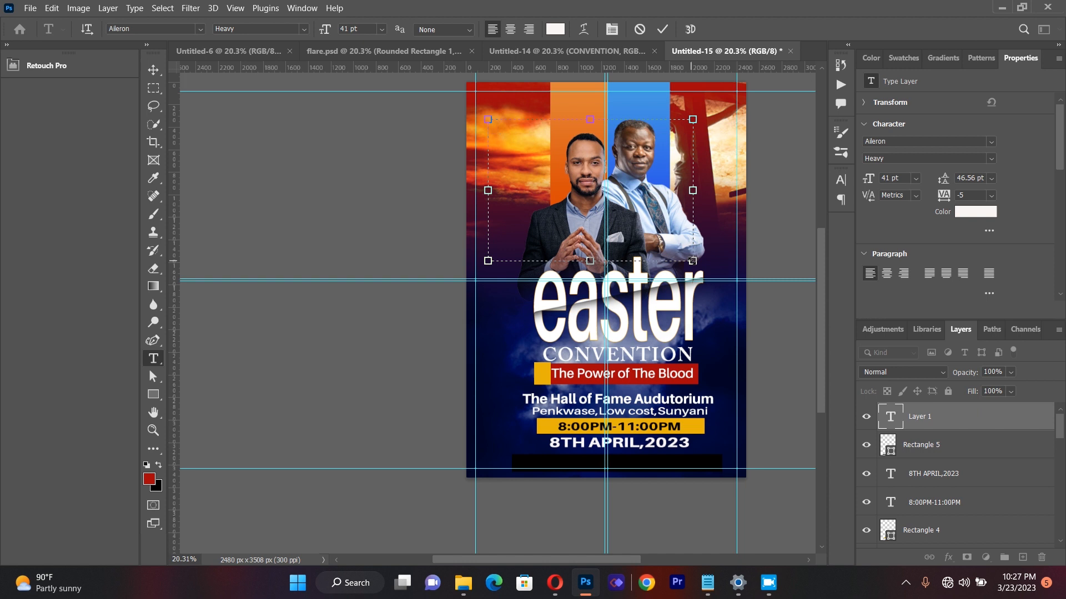
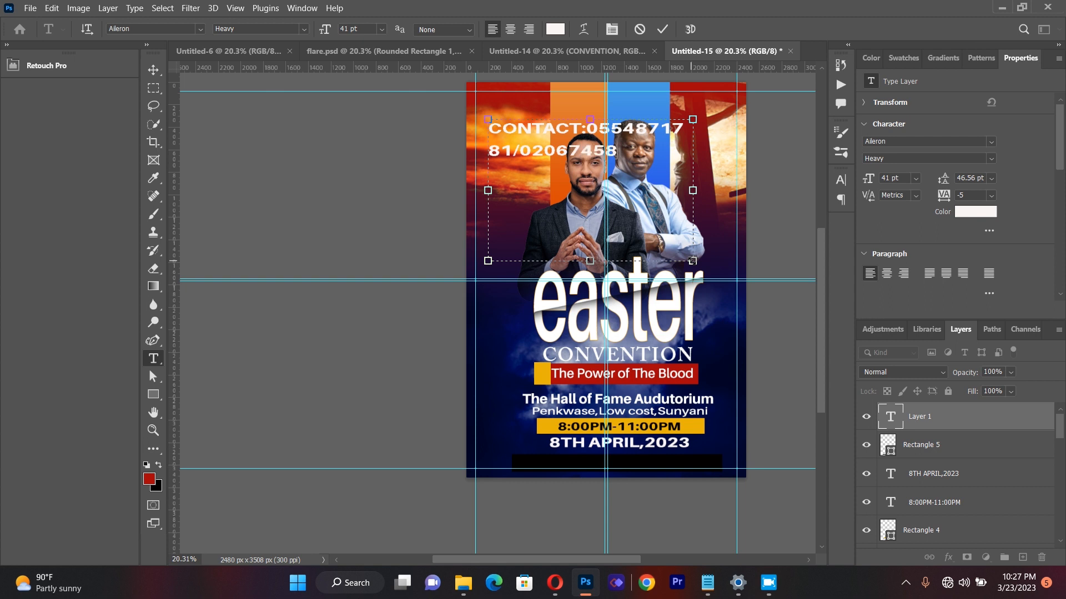
Step: Widen the contact text box on both sides and set all of its text to the SemiBold style
left_click_drag(692, 190, 776, 172)
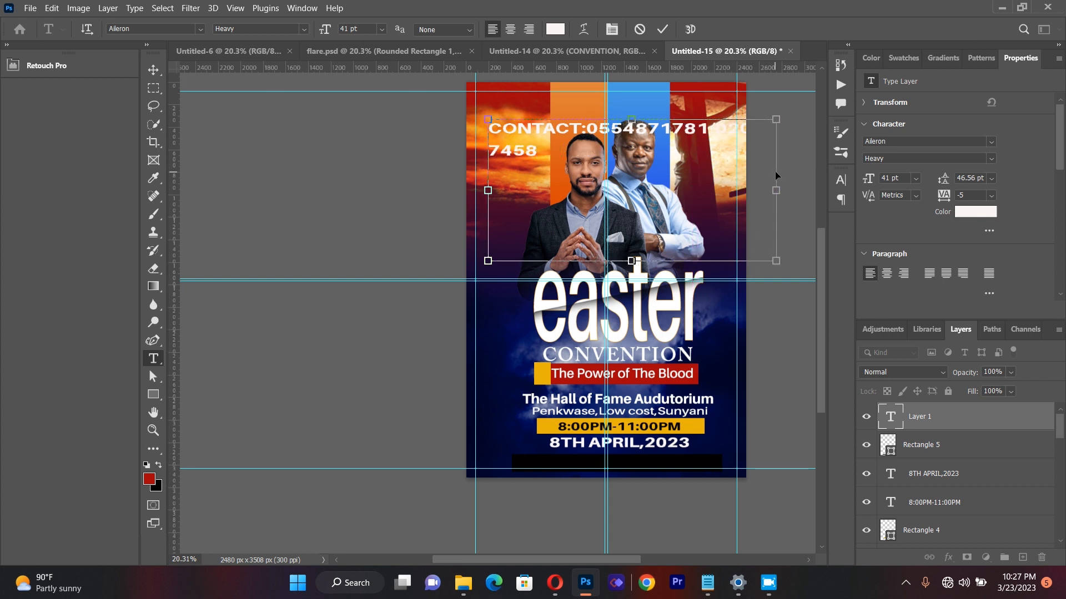
key("ctrl+a")
left_click(304, 29)
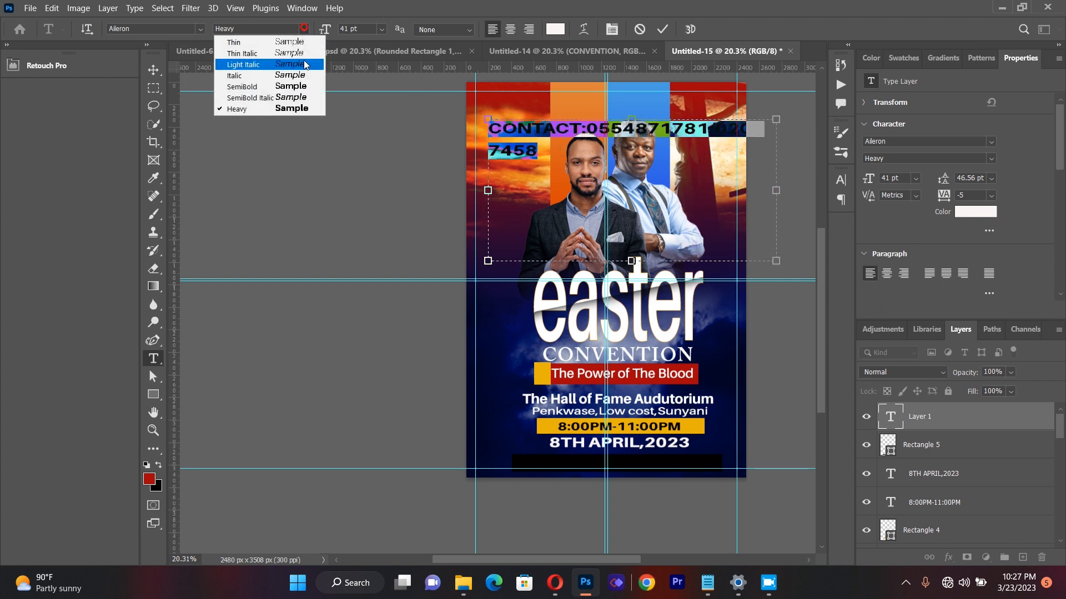
left_click(297, 87)
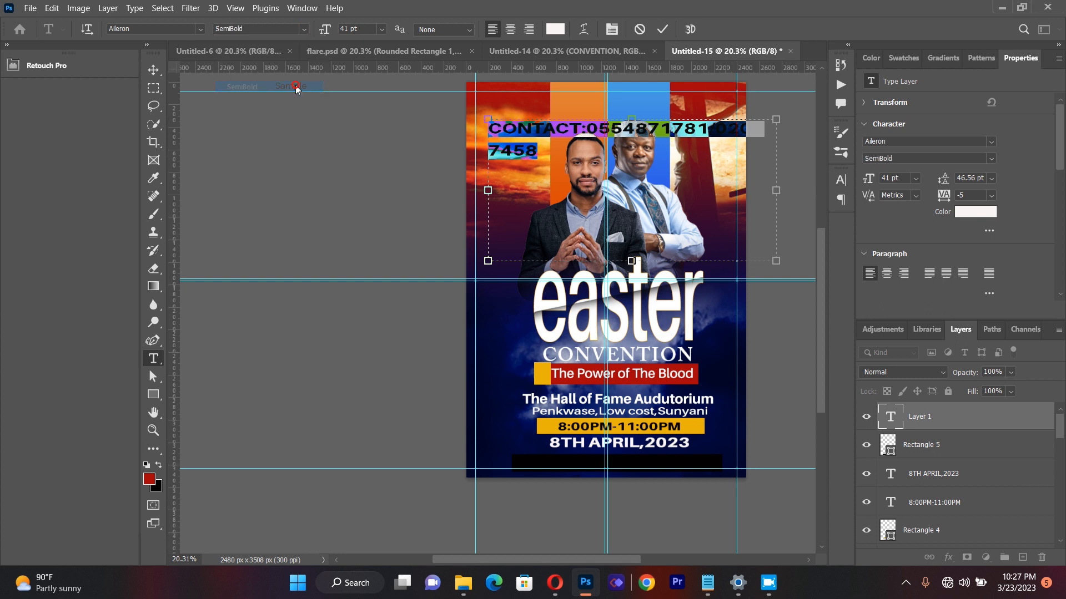
left_click_drag(488, 190, 445, 190)
Step: Move the contact text down to the black bar and scale it to about 58%
left_click(153, 69)
left_click_drag(610, 120, 651, 468)
left_click_drag(514, 551, 549, 536)
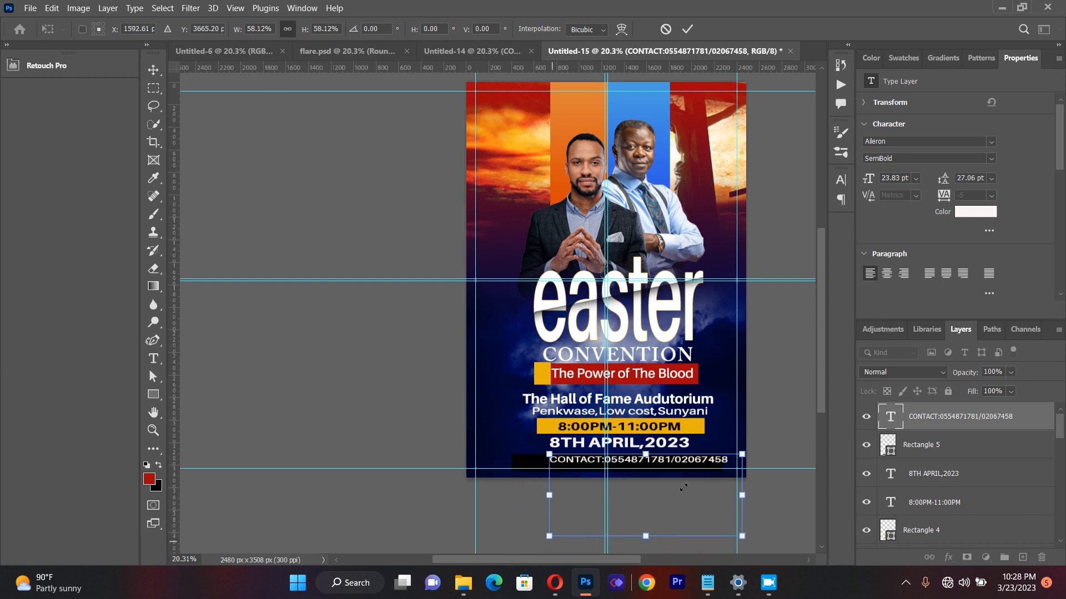
Step: Position the contact text inside the black bar and nudge it until it is centred there, accepting the transform
mouse_move(687, 469)
left_mouse_down()
mouse_move(684, 506)
mouse_move(671, 468)
left_mouse_up()
key("Up")
key("Up")
key("Up")
key("Up")
key("Up")
key("Up")
key("Up")
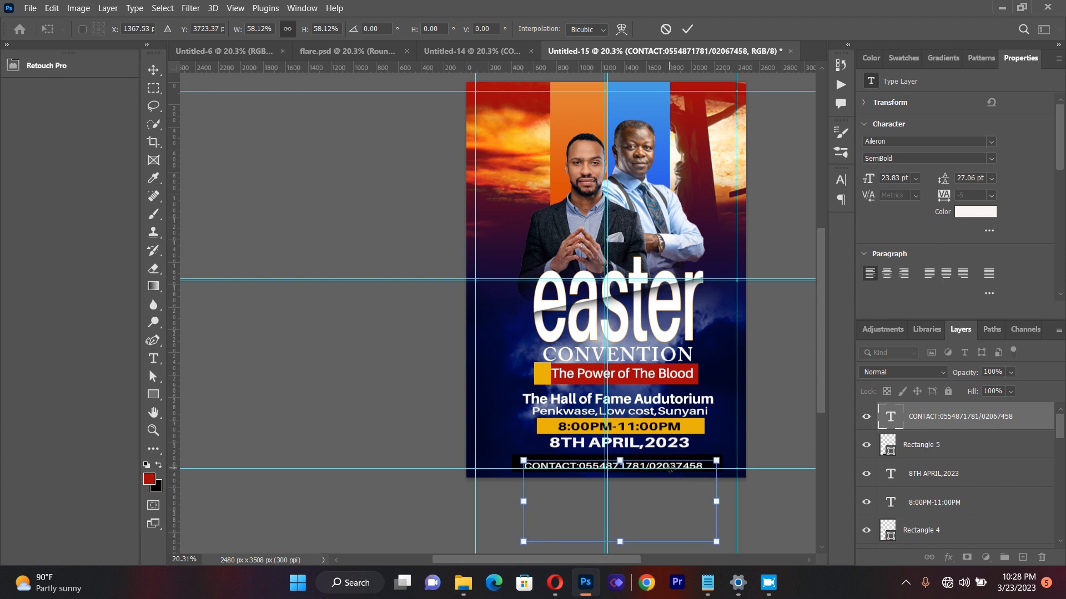
key("Up")
key("Up")
key("Up")
key("Up")
key("Up")
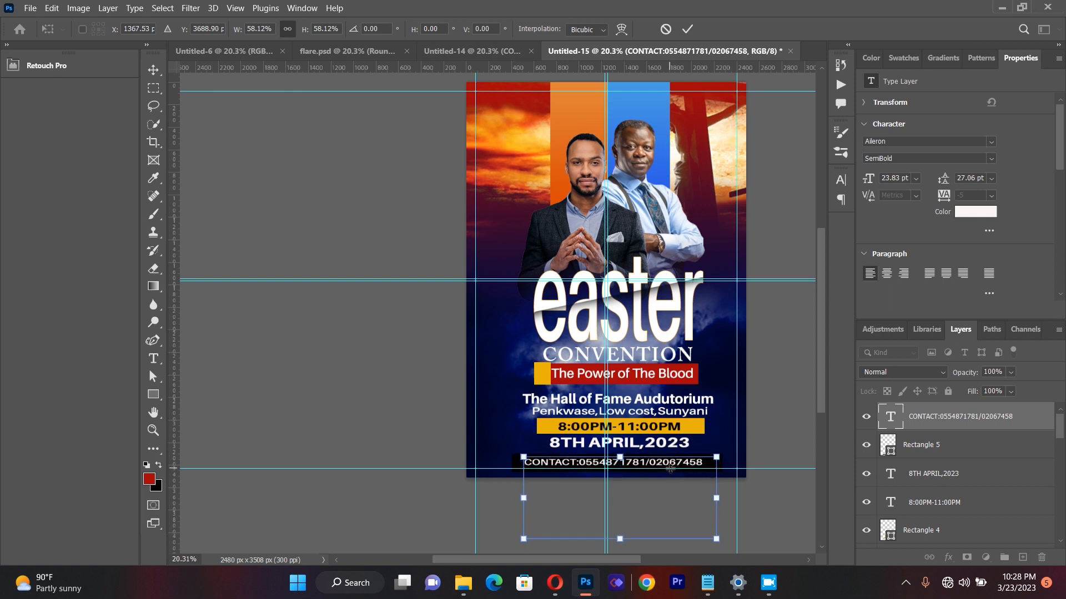
key("Right")
key("Right")
key("Down")
key("Up")
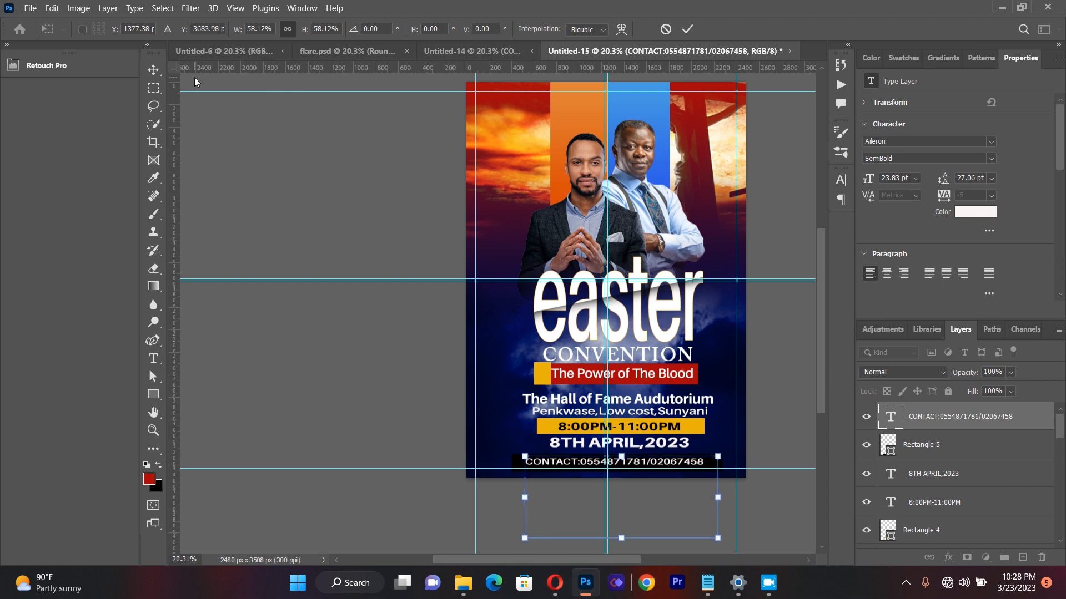
key("Return")
left_click(349, 274)
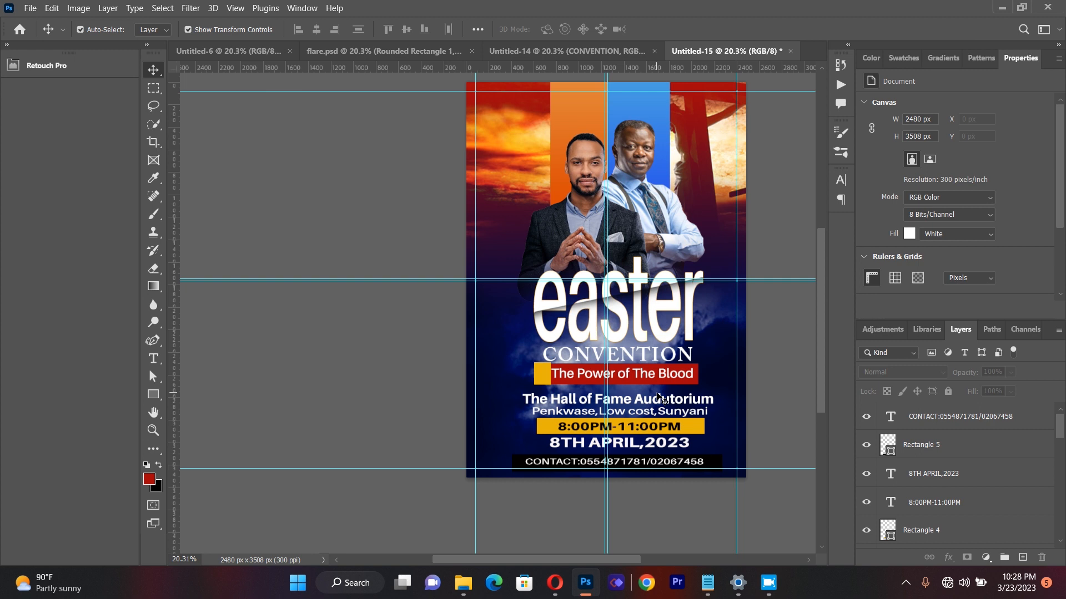
Step: Place the orange sun-flare image from the Easter Flyer folder as a linked file over the title, scaled to about 150%
left_click(30, 8)
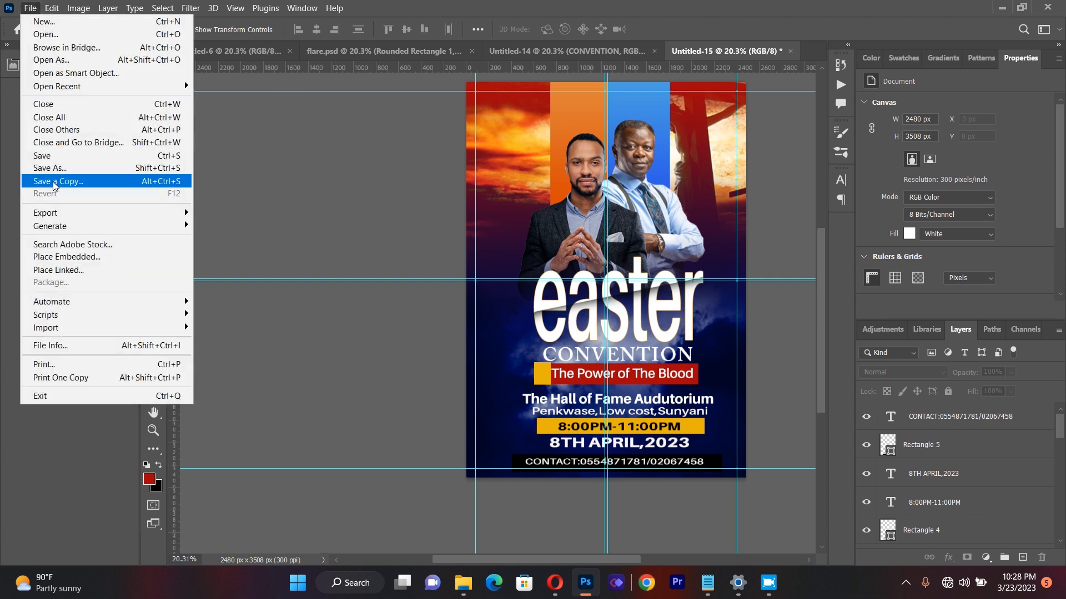
left_click(62, 271)
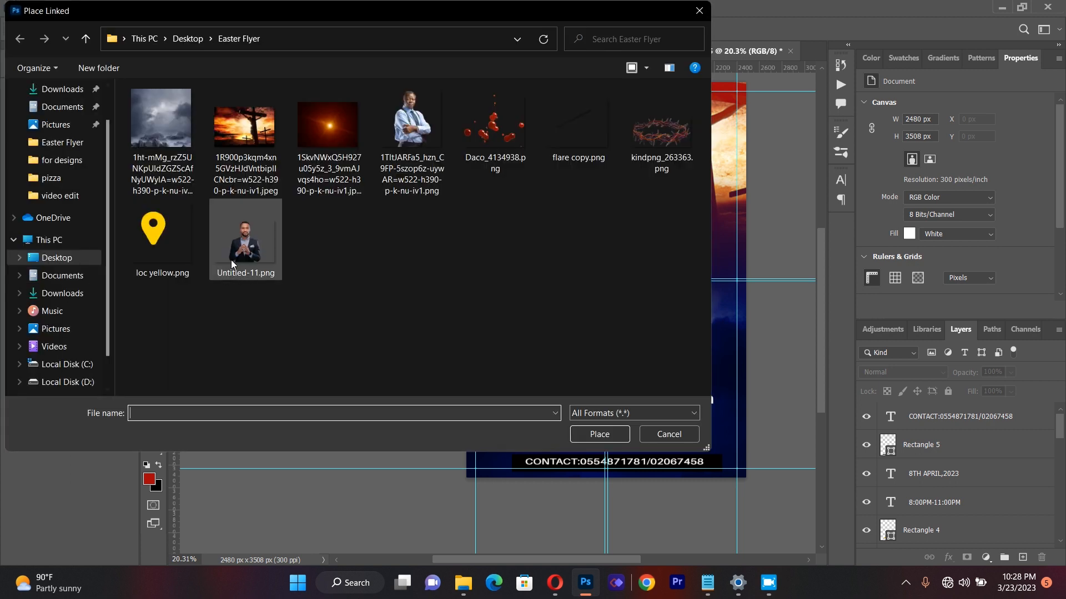
double_click(323, 132)
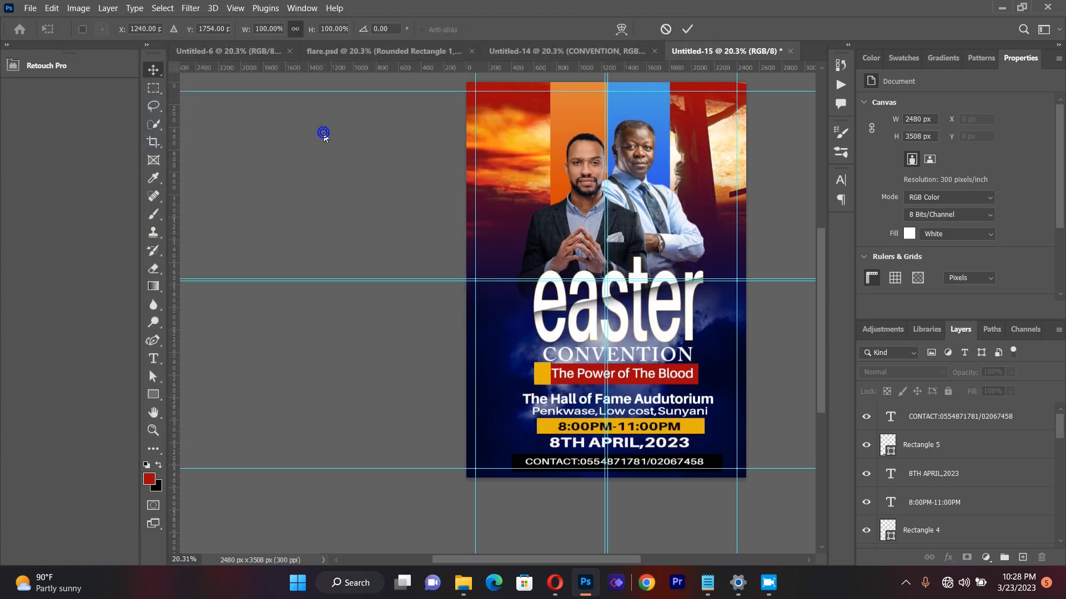
left_click_drag(532, 336, 494, 387)
left_click_drag(682, 373, 717, 384)
left_click_drag(625, 326, 627, 321)
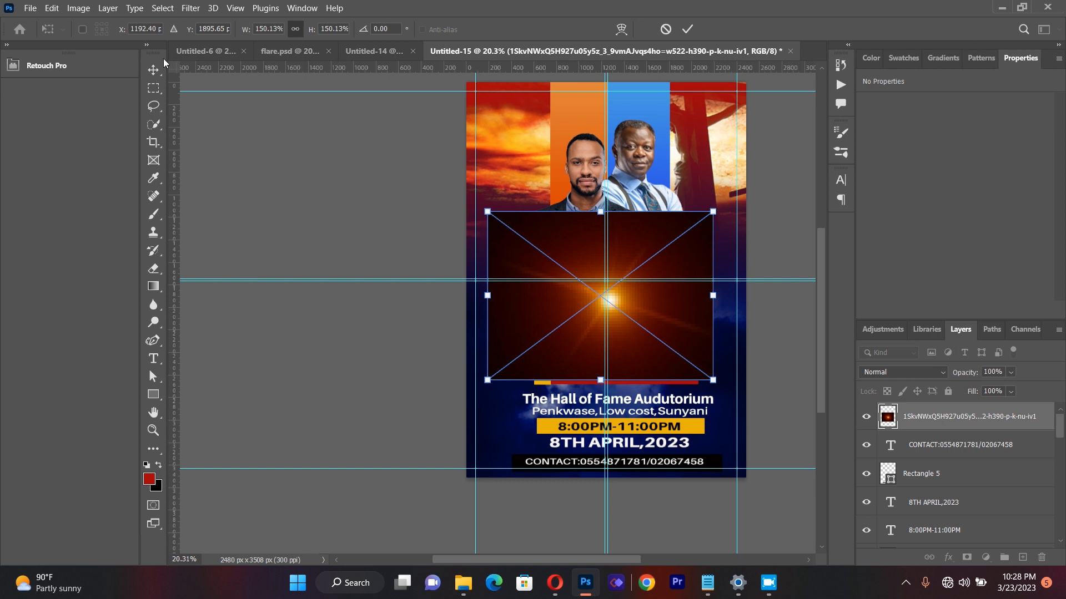
key("Return")
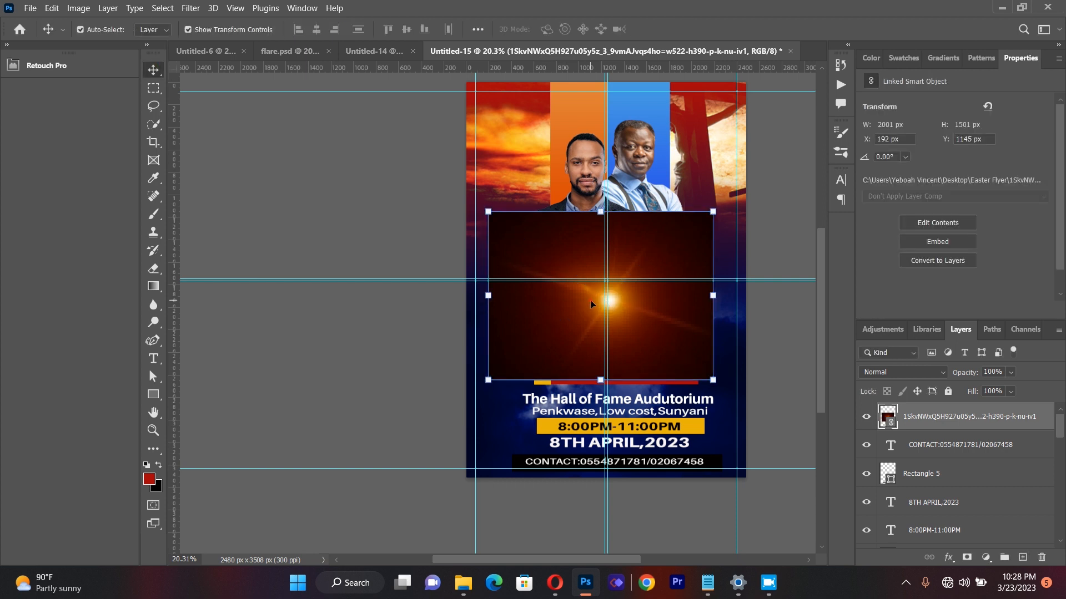
Step: Set the sun-flare layer's blend mode to Lighten and move its glow up behind the middle of the "easter" title
left_click(902, 372)
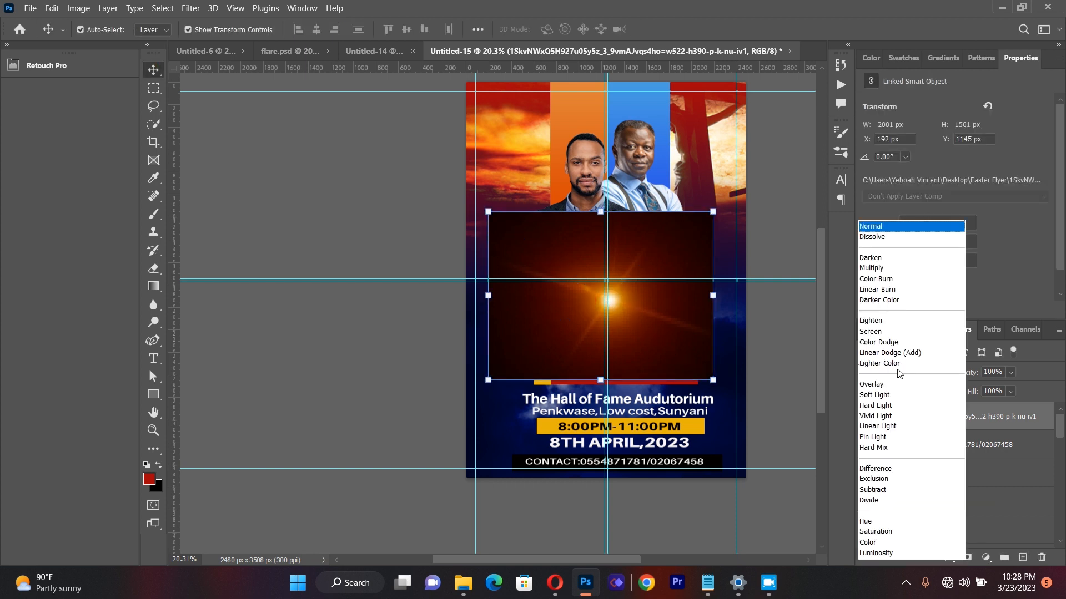
left_click(885, 321)
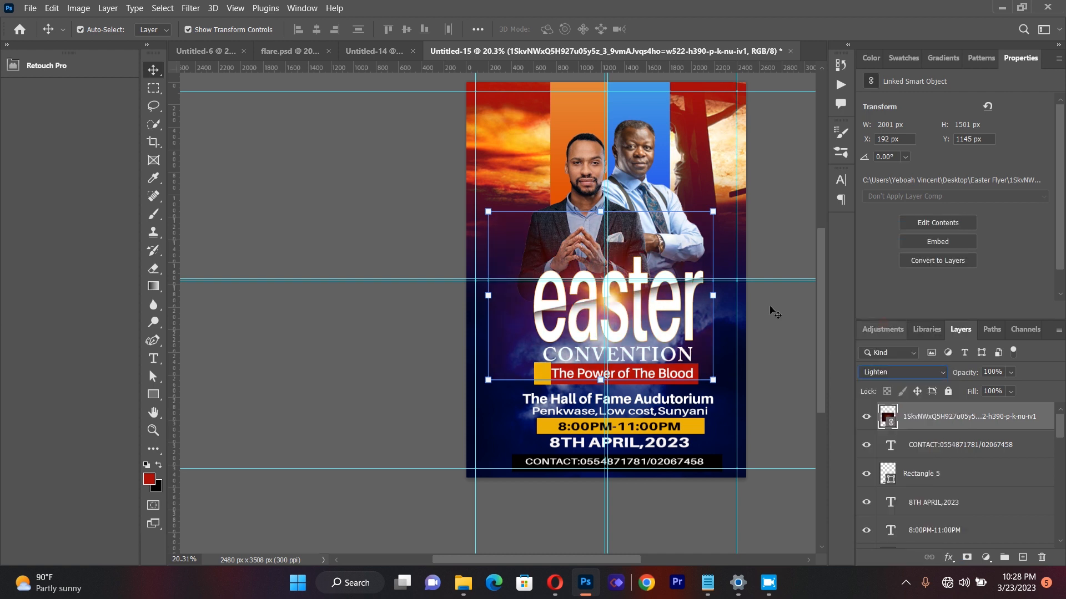
left_click_drag(607, 305, 623, 286)
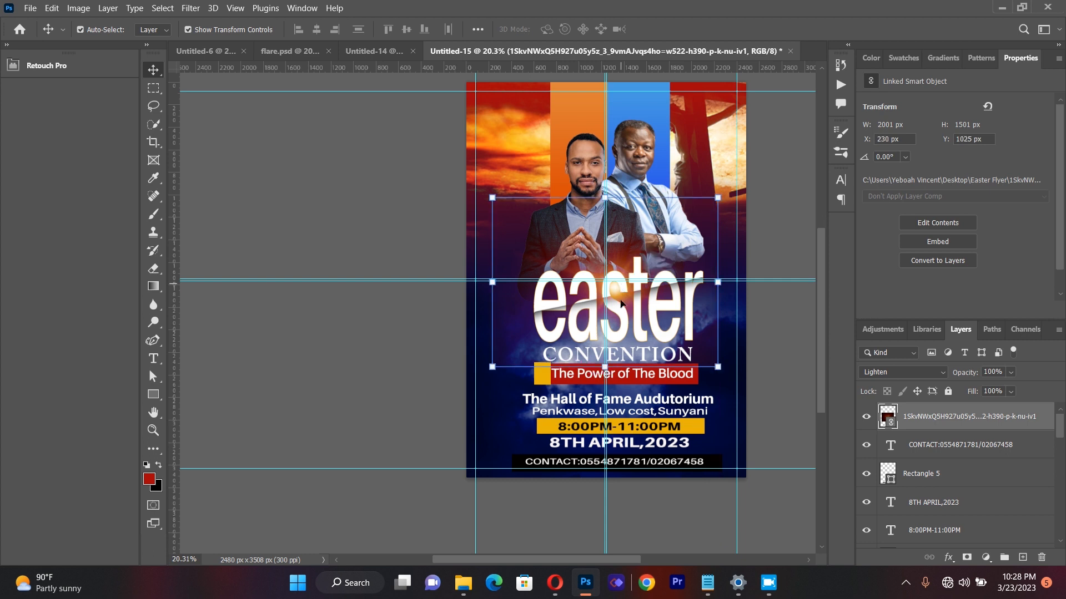
Step: Enlarge the sun-flare image to about 193% and shift it up so its glow sits at the top of the "easter" title
left_click_drag(605, 366, 603, 416)
left_click_drag(620, 309, 615, 283)
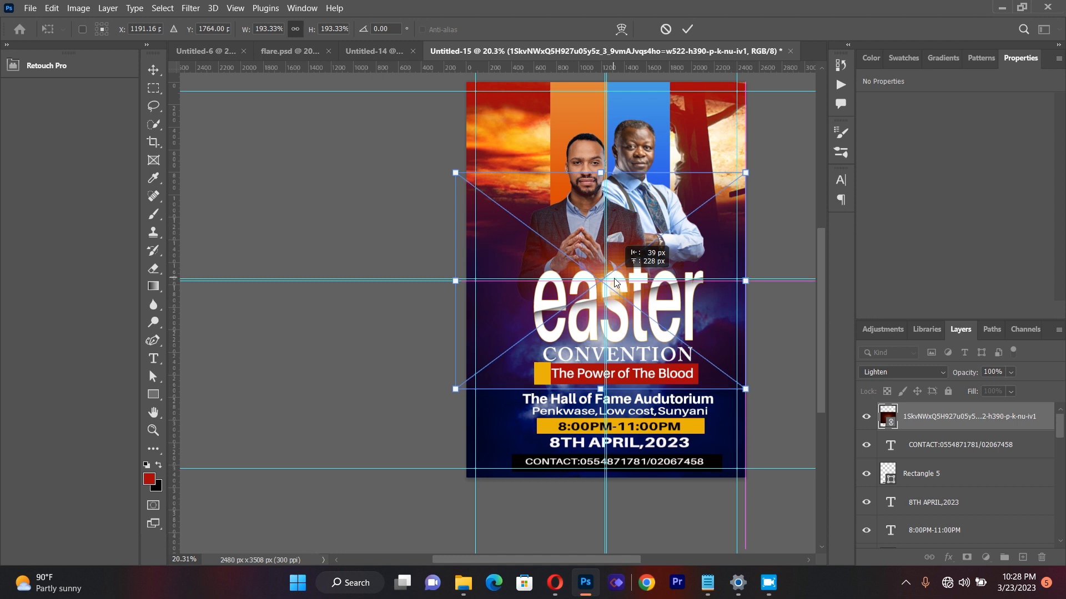
left_click(288, 184)
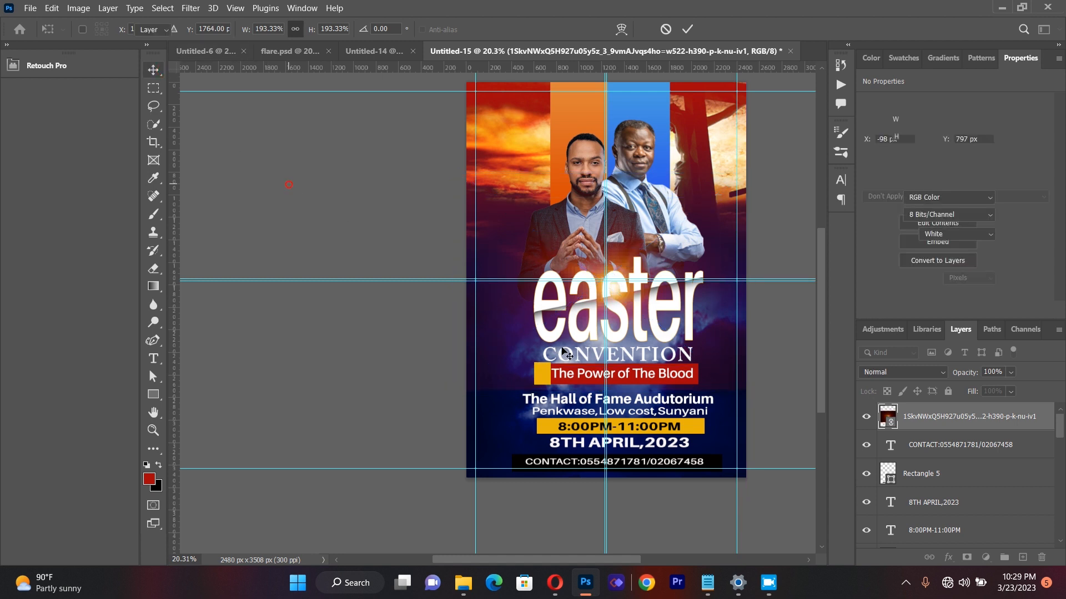
Step: Hide the sun-flare layer and shift all layers from the "easter" title up to the contact text about 87 px left to centre them
left_click(682, 385)
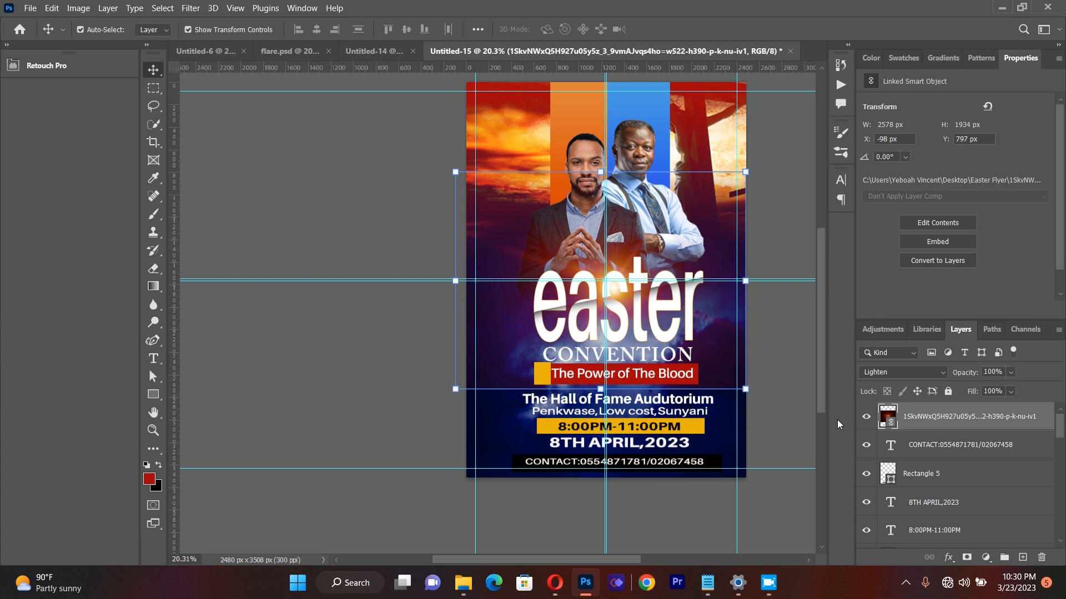
left_click(866, 417)
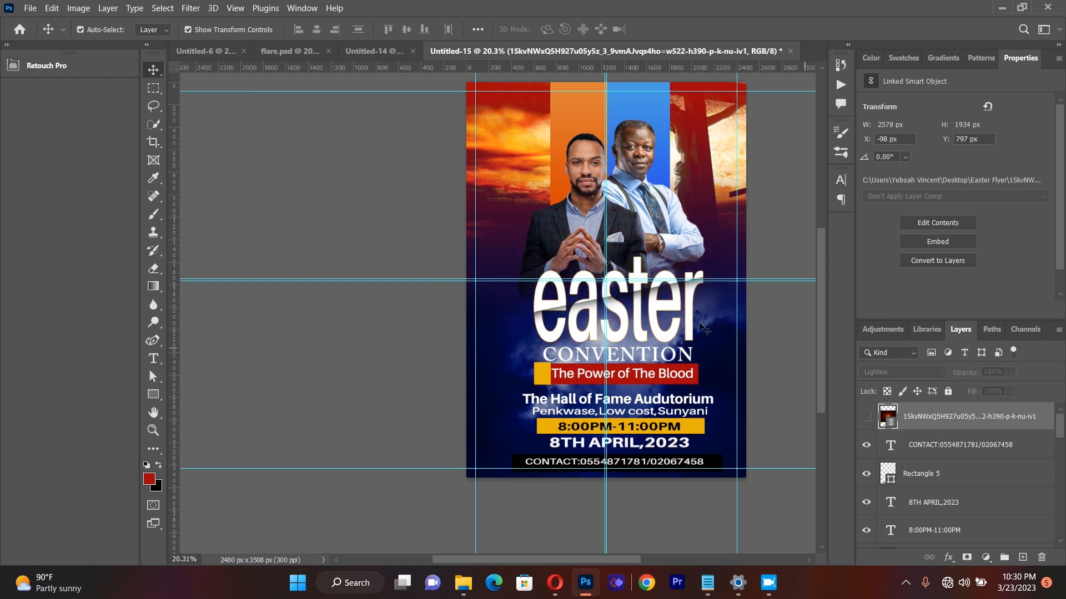
left_click(644, 314)
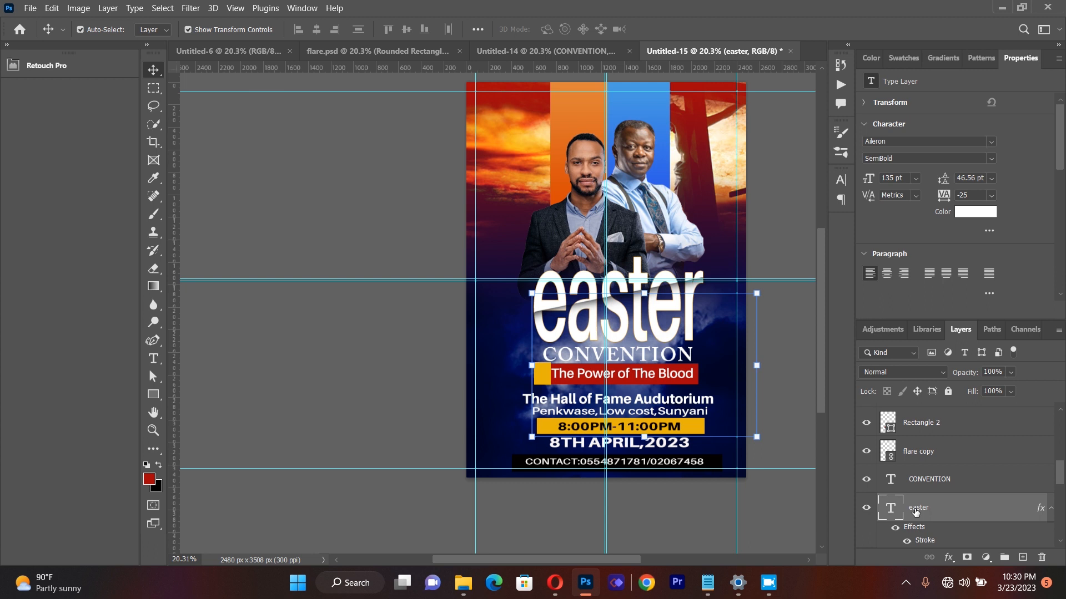
left_click_drag(1061, 465, 1063, 421)
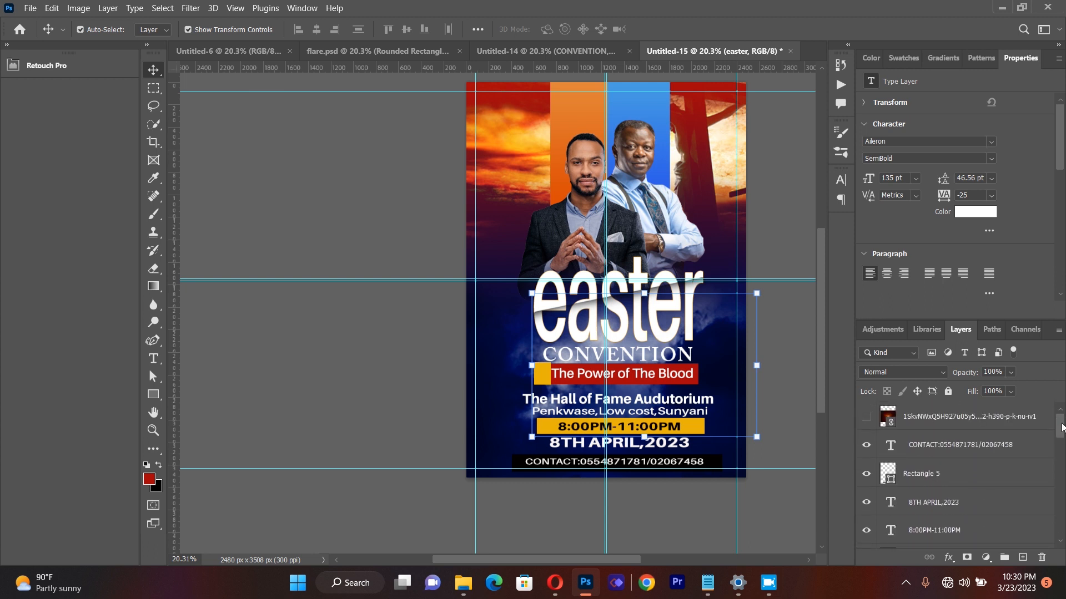
left_click(960, 449, "shift")
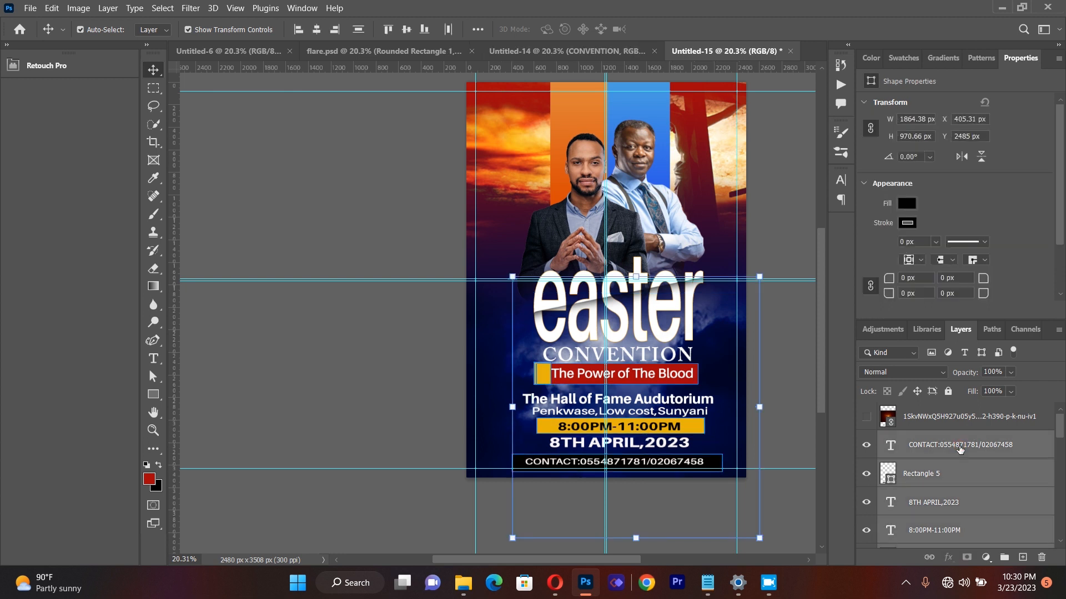
key("shift+Left")
key("shift+Left")
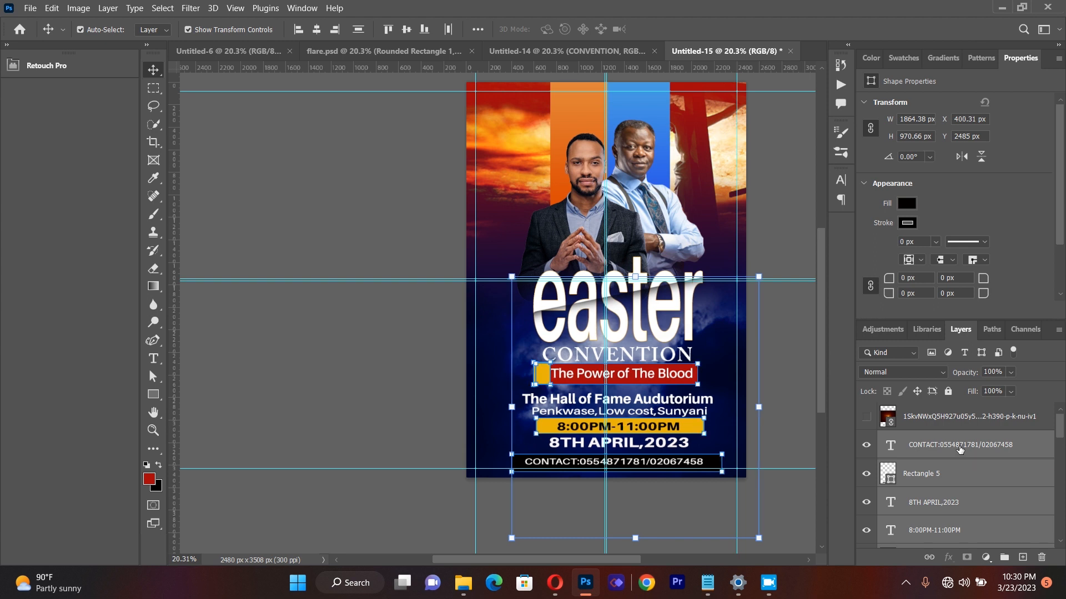
key("shift+Left")
key("shift+Left")
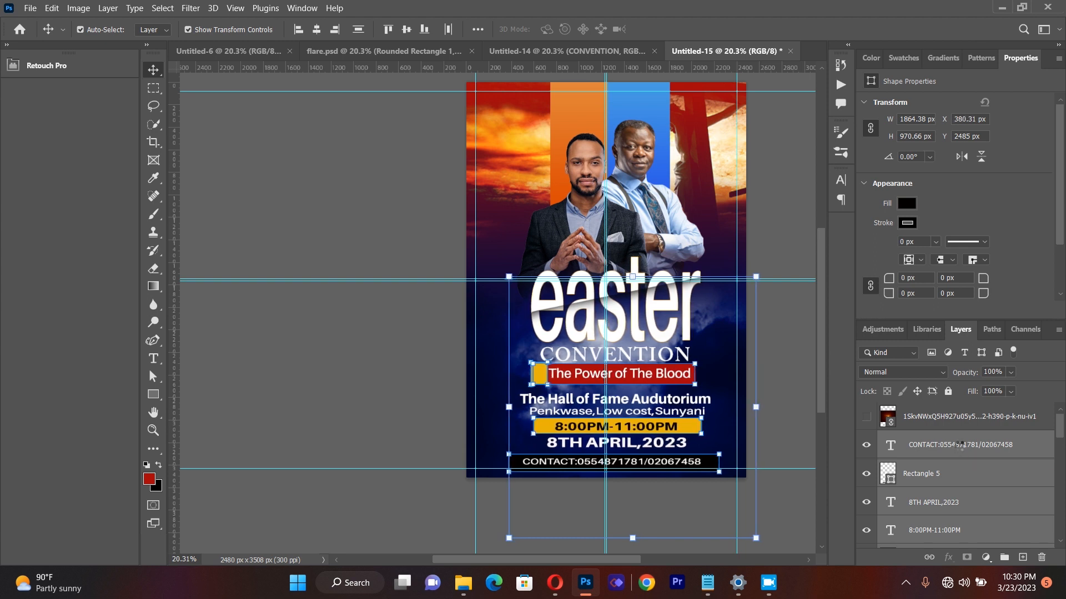
key("shift+Left")
key("shift+Left")
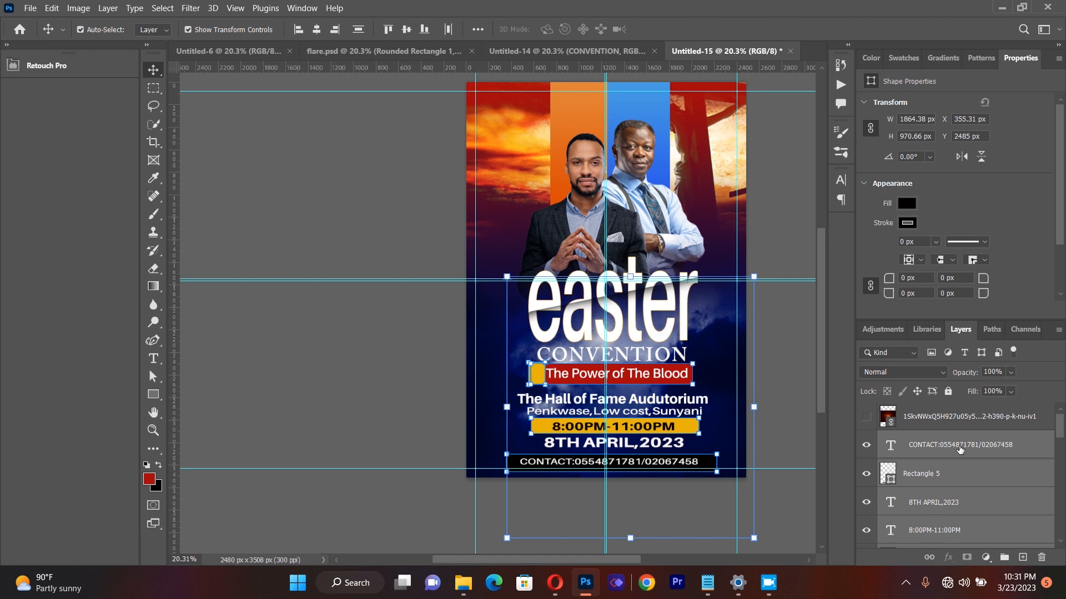
key("shift+Left")
key("shift+Left")
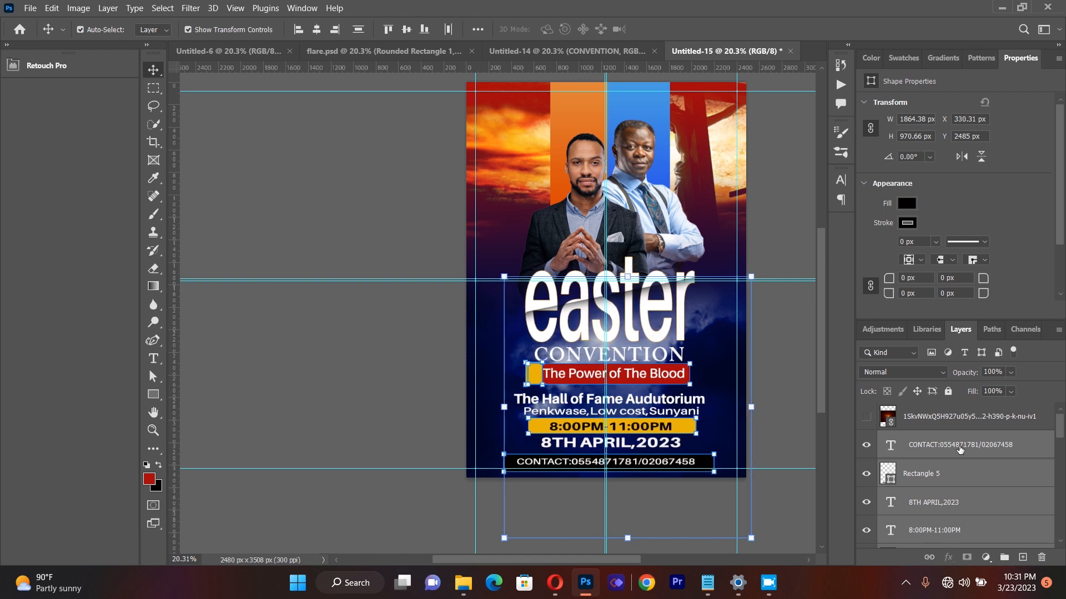
key("Left")
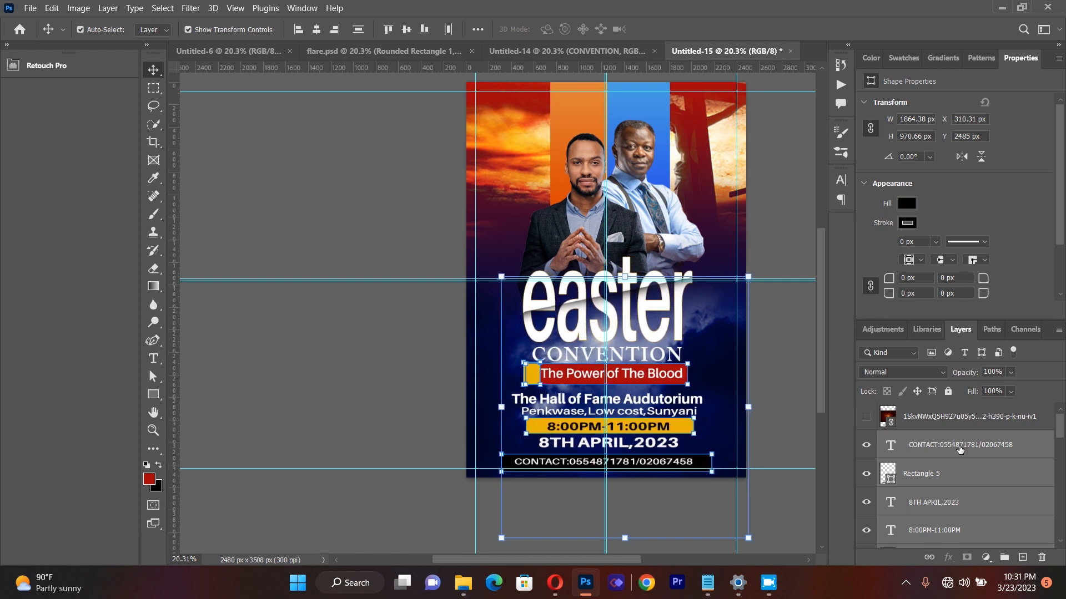
key("Right")
key("Right")
key("Right")
key("Right")
key("Right")
key("Right")
key("Right")
key("Right")
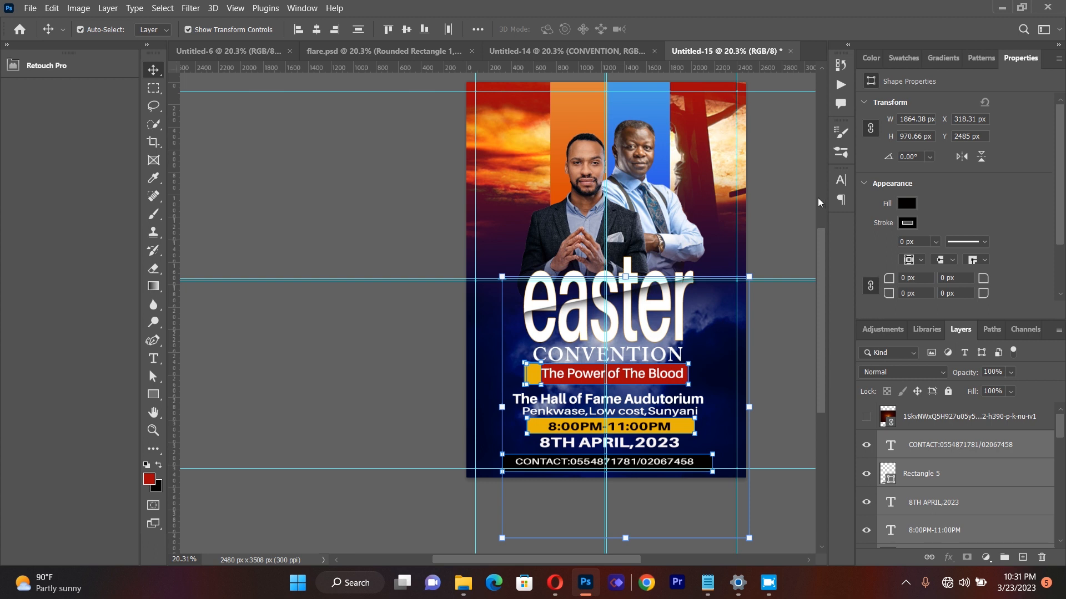
Step: Move both speaker cut-outs slightly left and down so they line up with the title
left_click(400, 199)
left_click_drag(567, 210, 562, 214)
left_click(430, 190)
left_click_drag(643, 212, 639, 214)
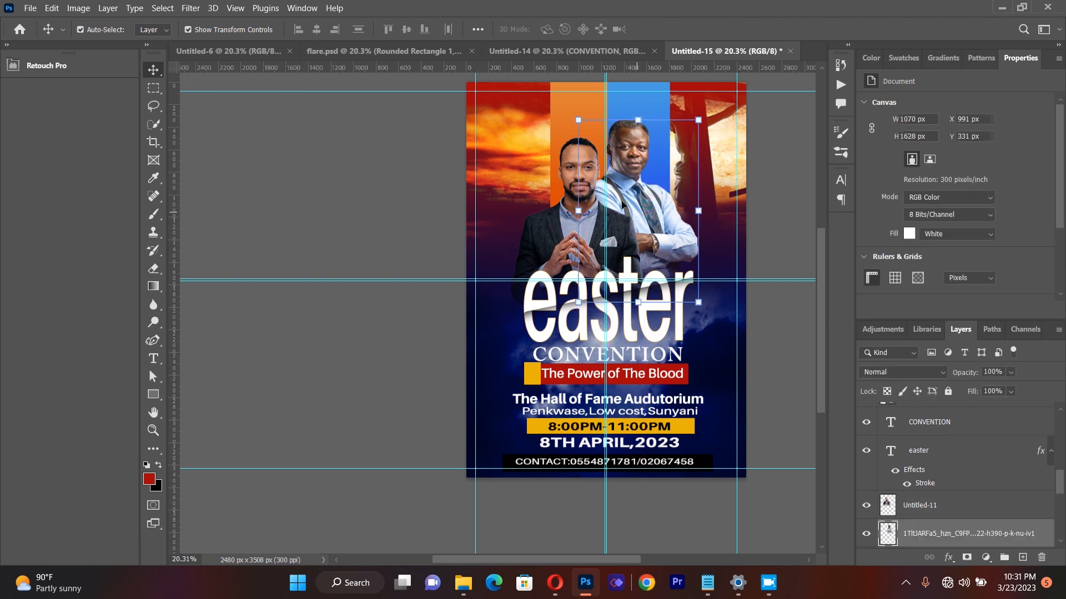
Step: Shift the orange panel behind the front speaker slightly left and make the sun-flare layer visible again
left_click(432, 135)
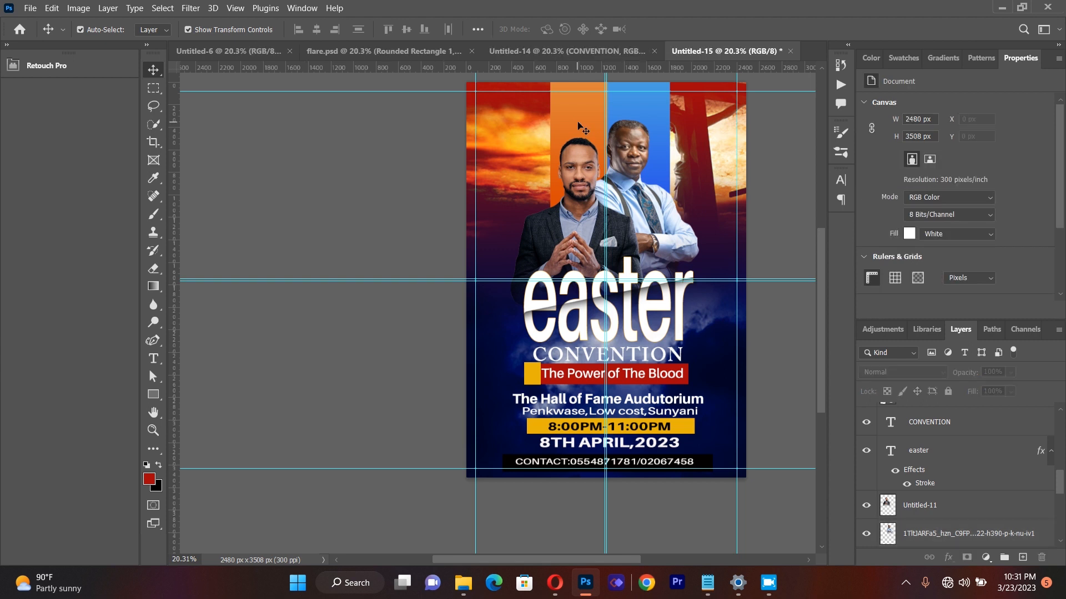
left_click_drag(578, 123, 574, 122)
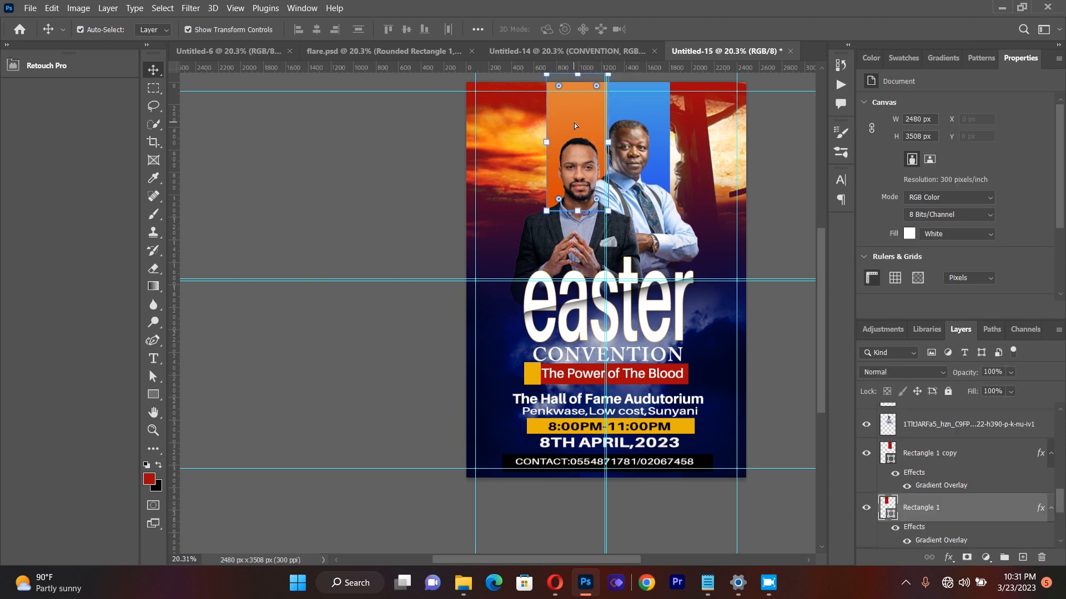
left_click(695, 130)
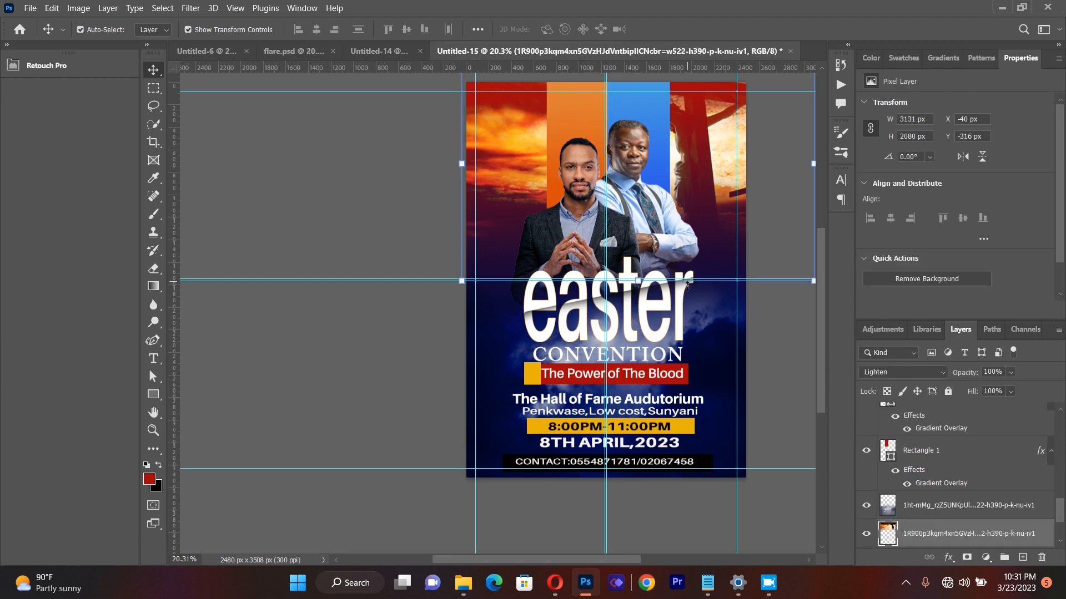
scroll(888, 472, "up", 5)
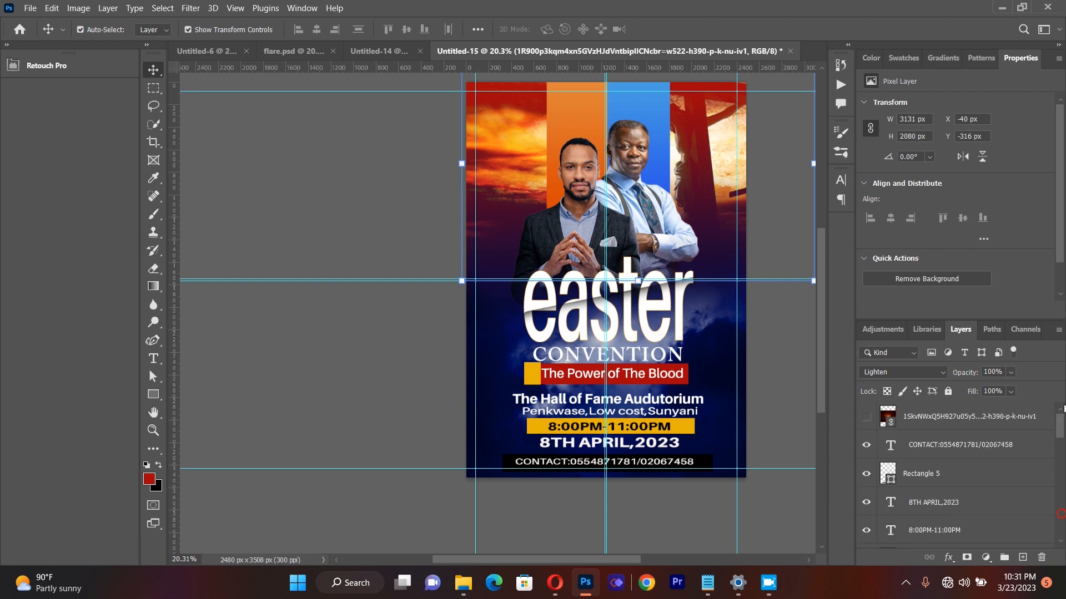
left_click(867, 417)
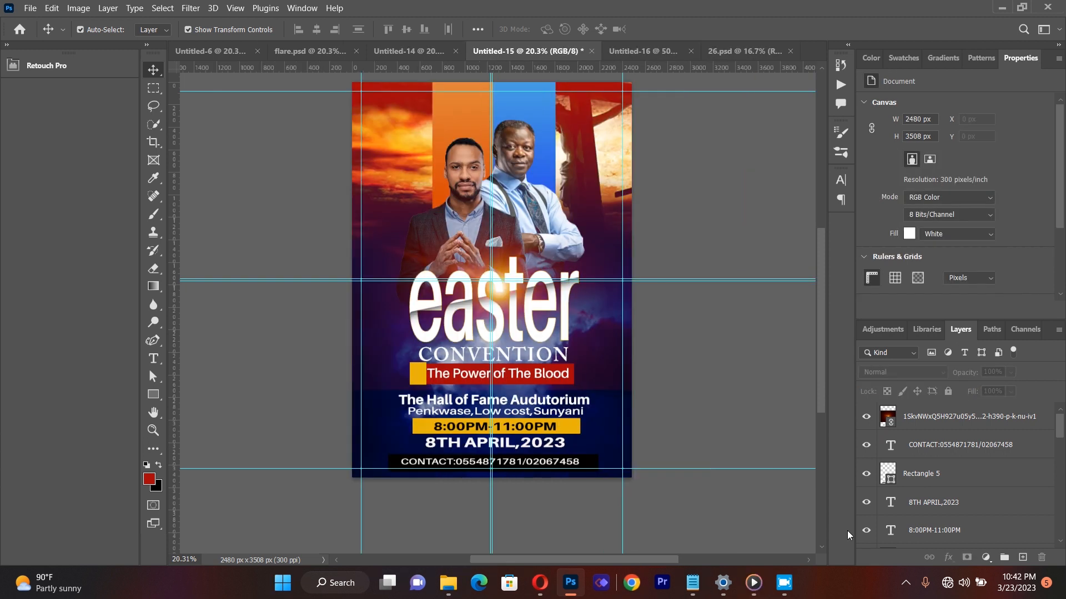
Step: Add a paragraph text box over the speakers containing the front speaker's full name
left_click(153, 358)
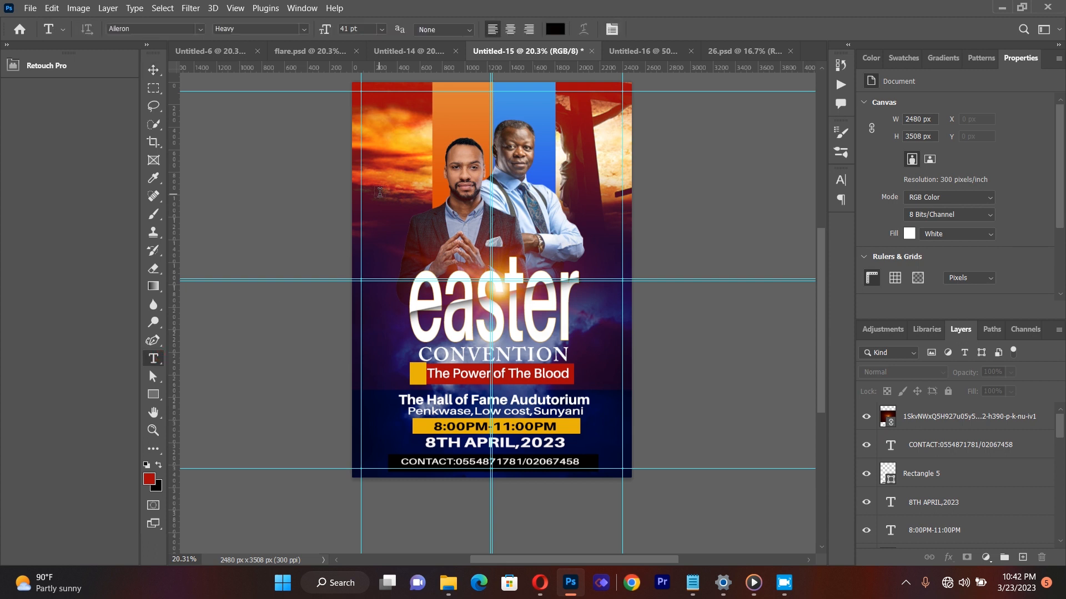
left_click_drag(389, 165, 542, 258)
key("BackSpace")
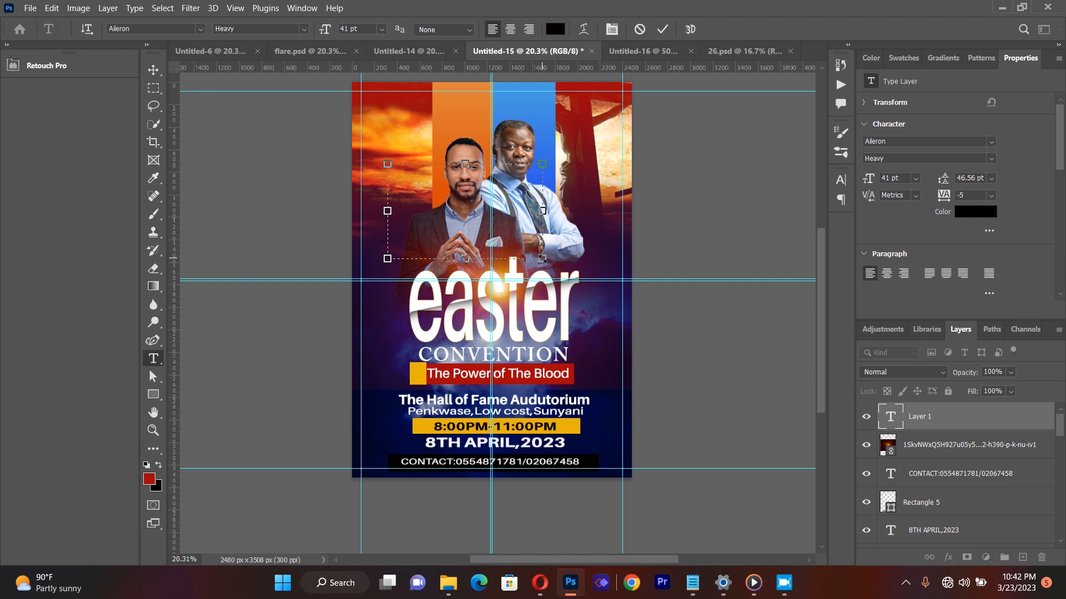
Step: Colour the speaker's name near-white (#fcfafa) and set its font style to SemiBold
key("ctrl+a")
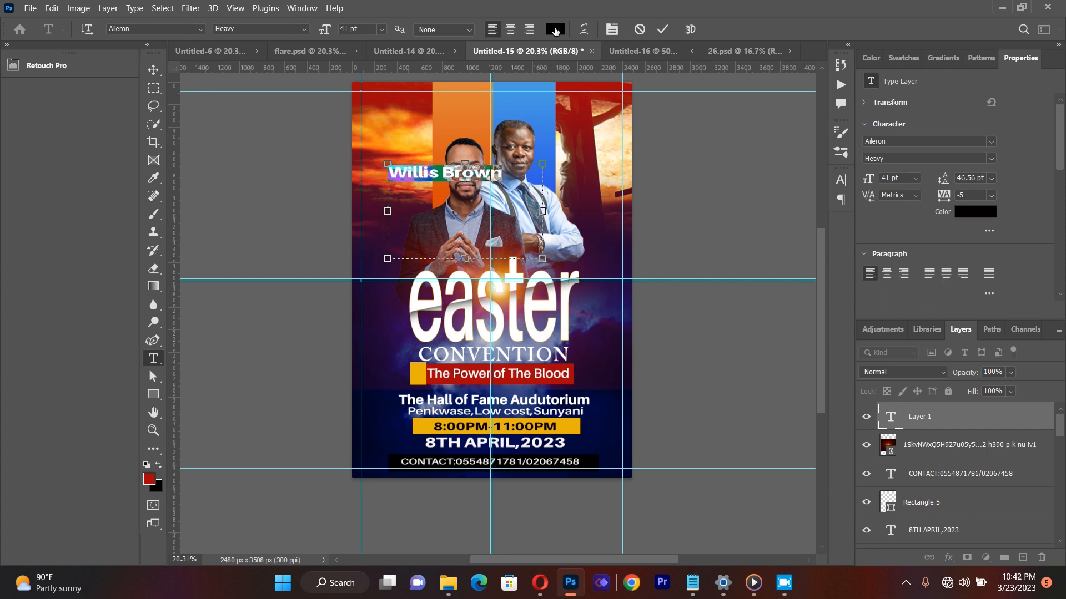
left_click(555, 29)
left_click(620, 256)
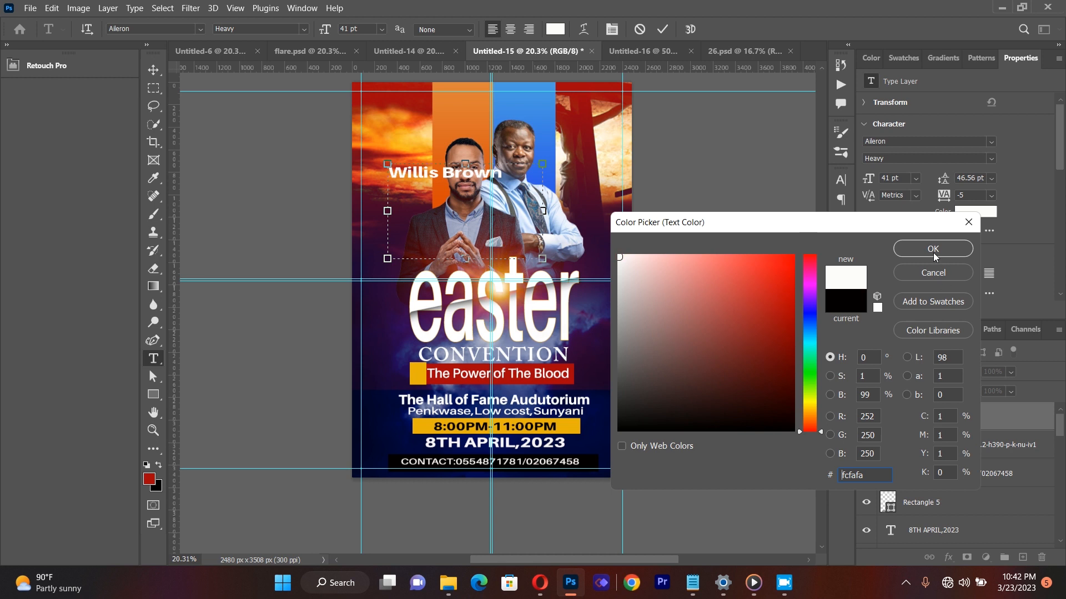
left_click(933, 249)
left_click(304, 29)
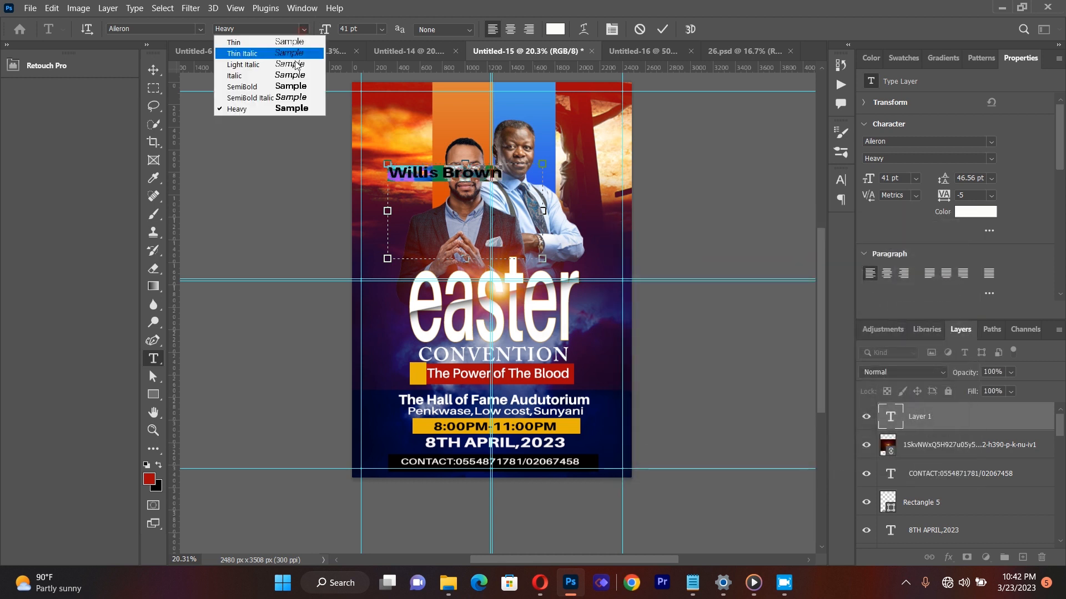
left_click(289, 87)
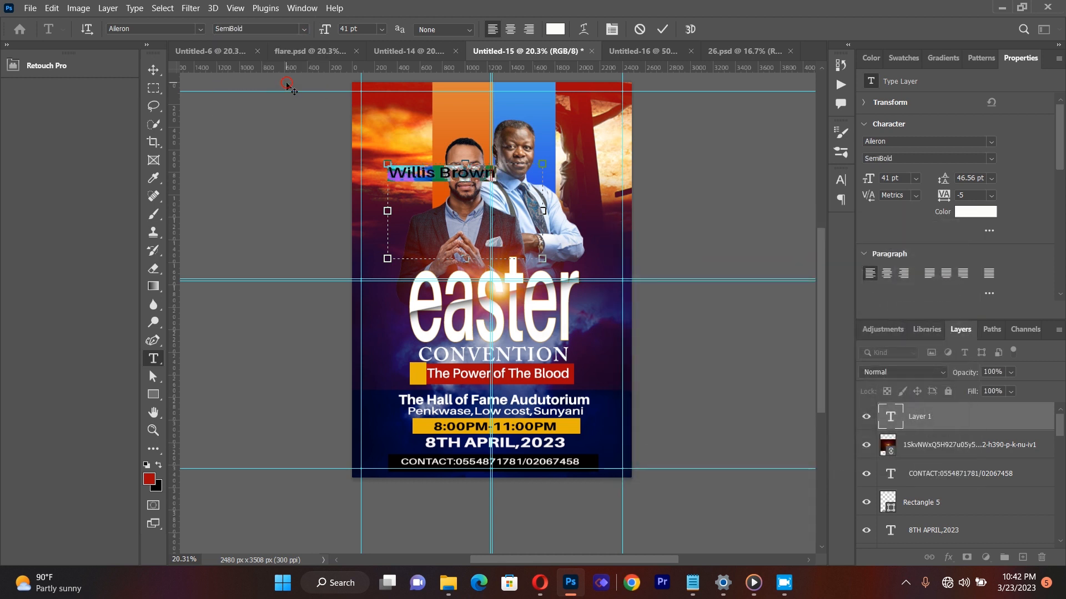
Step: Scale the speaker's name text down to about 53% and place it across the front speaker's chest
left_click(157, 72)
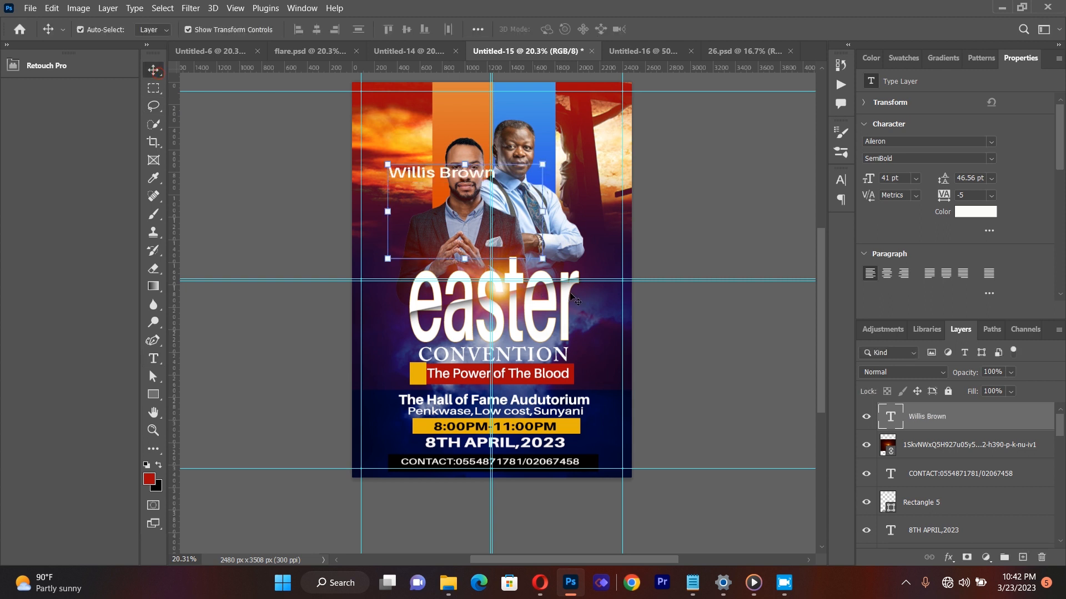
left_click(538, 258)
left_click_drag(527, 257, 459, 221)
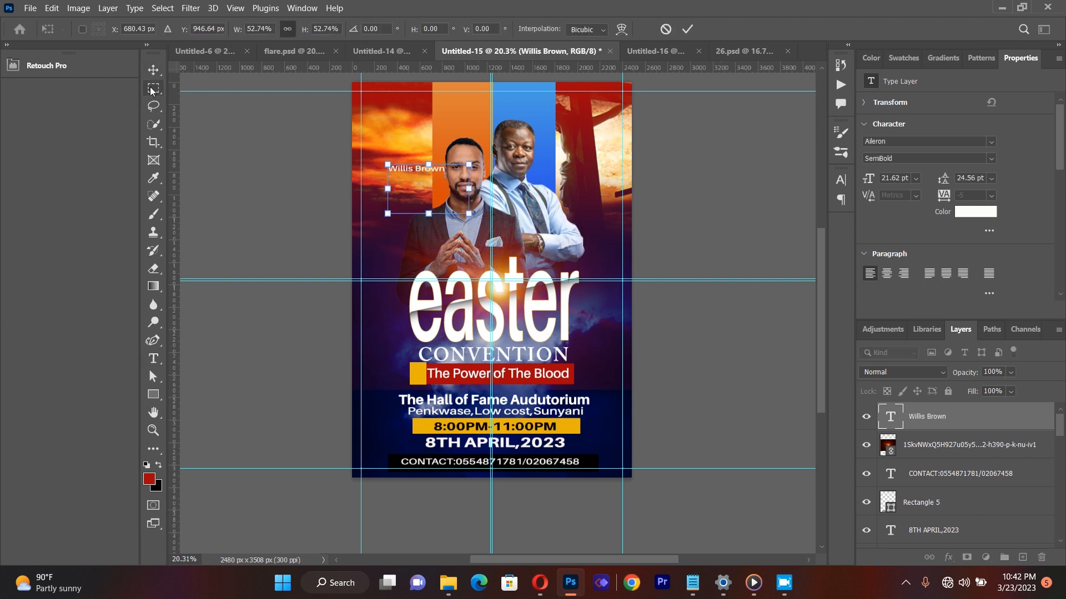
key("Return")
left_click_drag(408, 169, 426, 234)
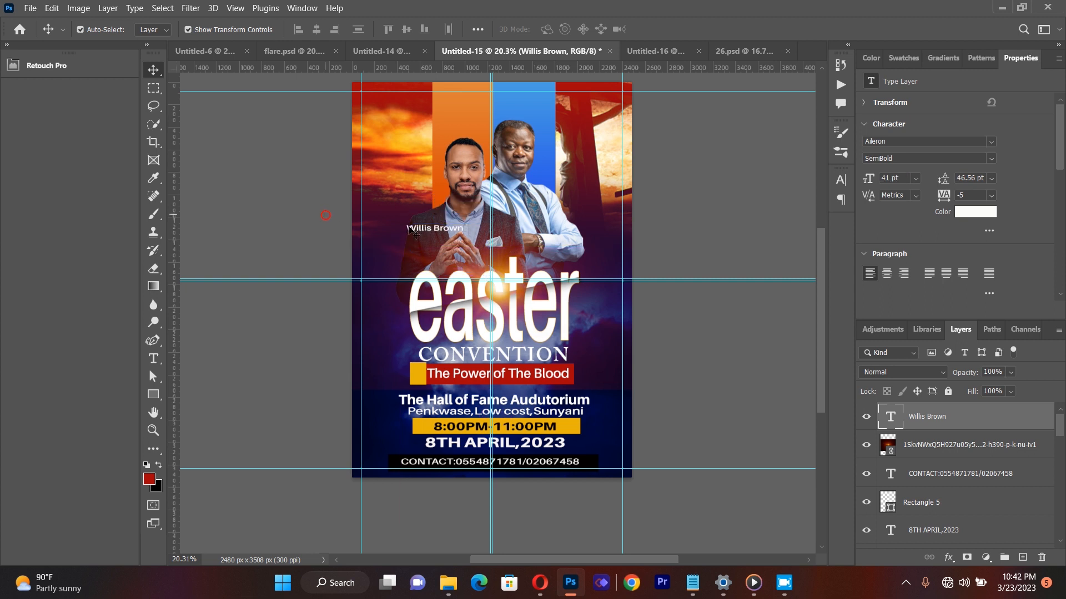
left_click(341, 252)
Step: Add another paragraph text box over the speakers reading "Host"
left_click(154, 359)
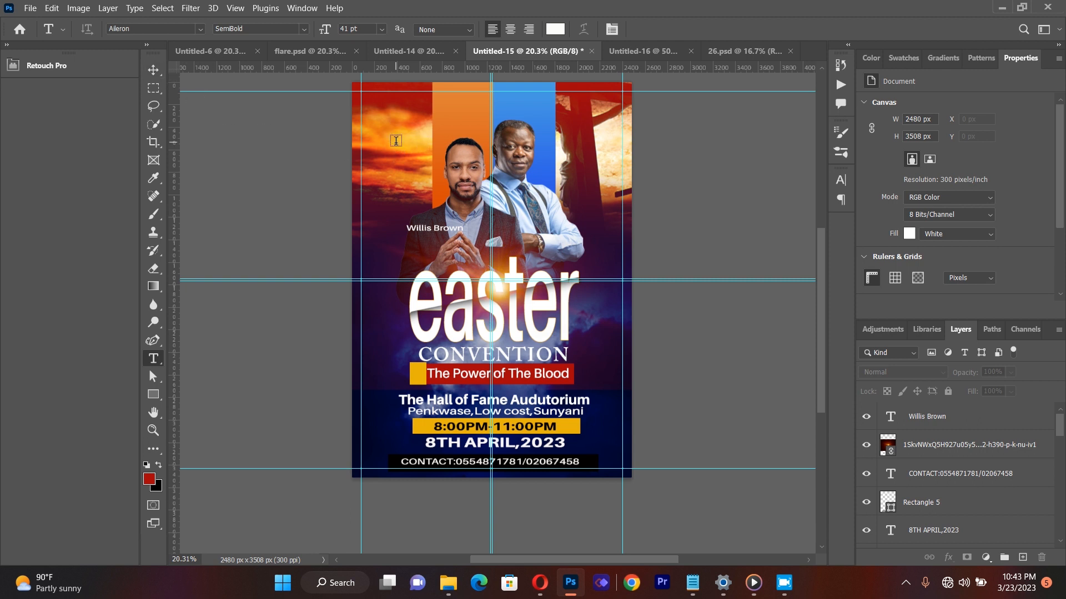
left_click_drag(396, 141, 544, 239)
key("BackSpace")
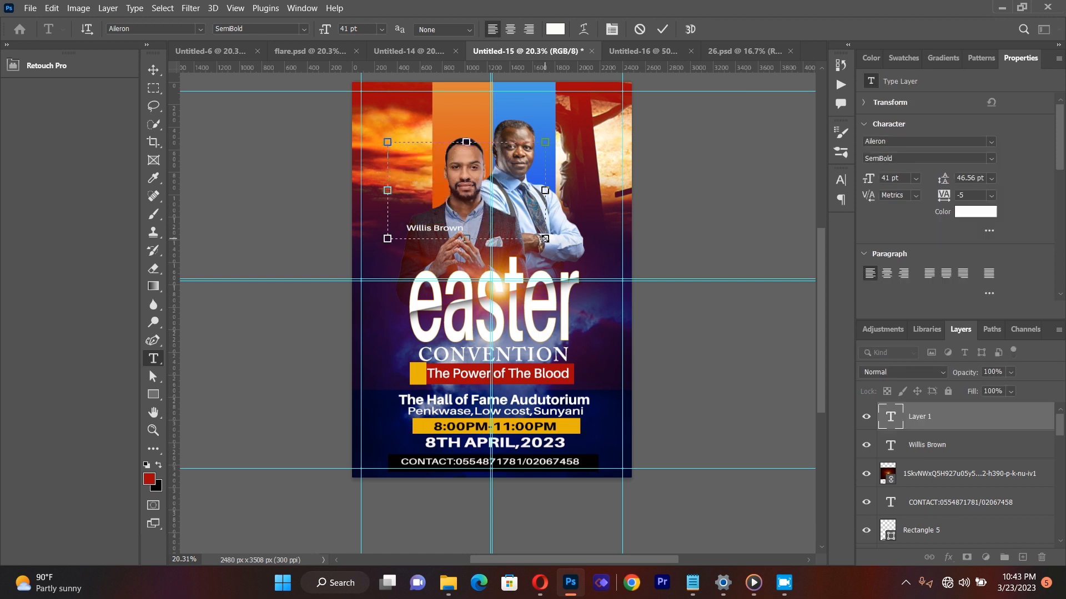
type("Host")
Step: Set the "Host" text in the Arty Signature font at 72 pt
key("ctrl+a")
left_click(198, 29)
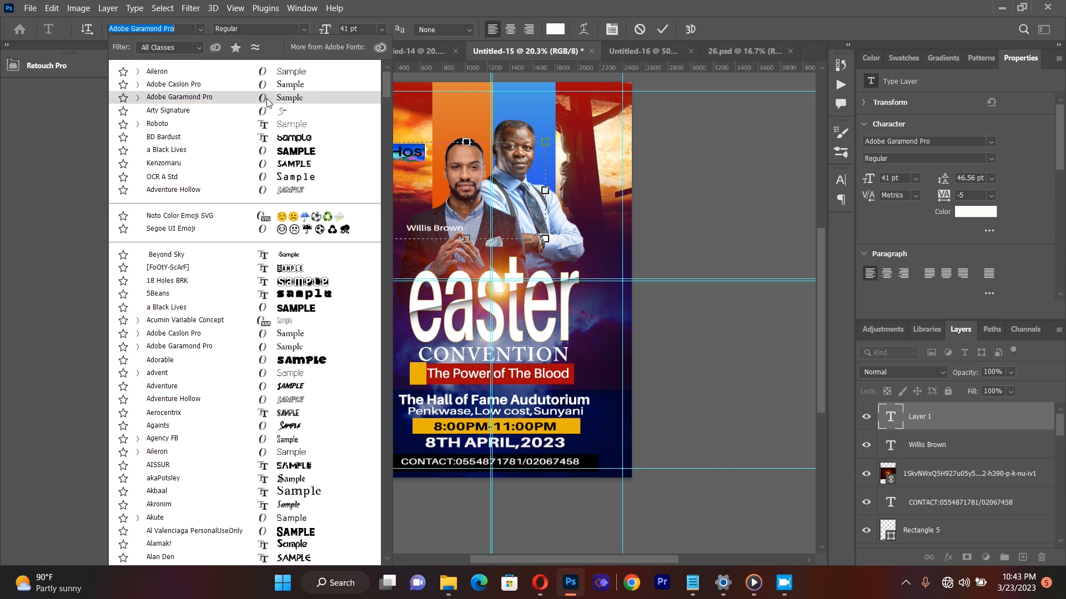
left_click(280, 111)
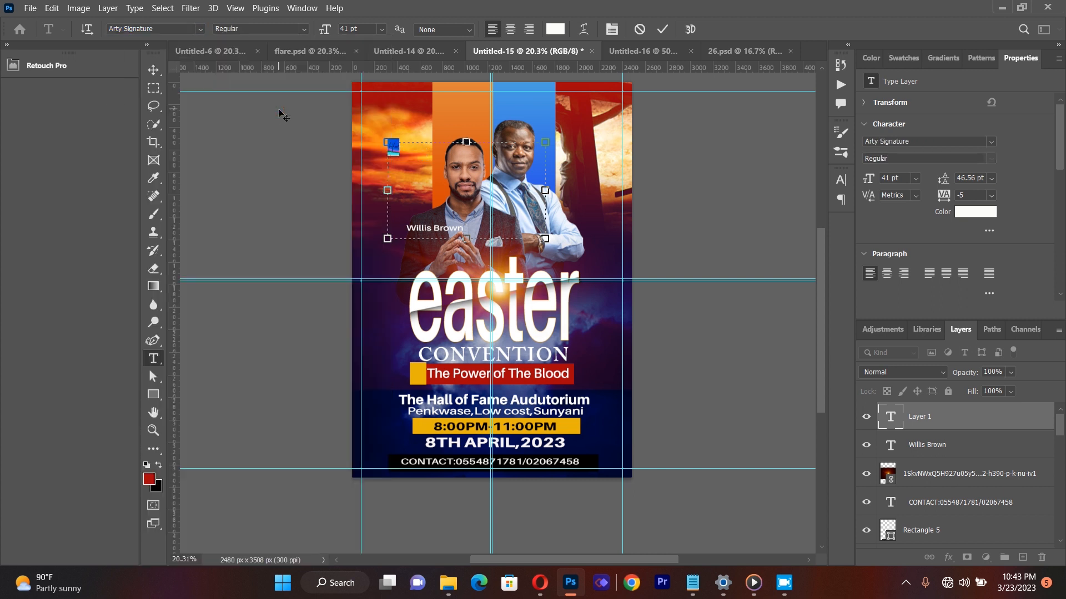
left_click(381, 30)
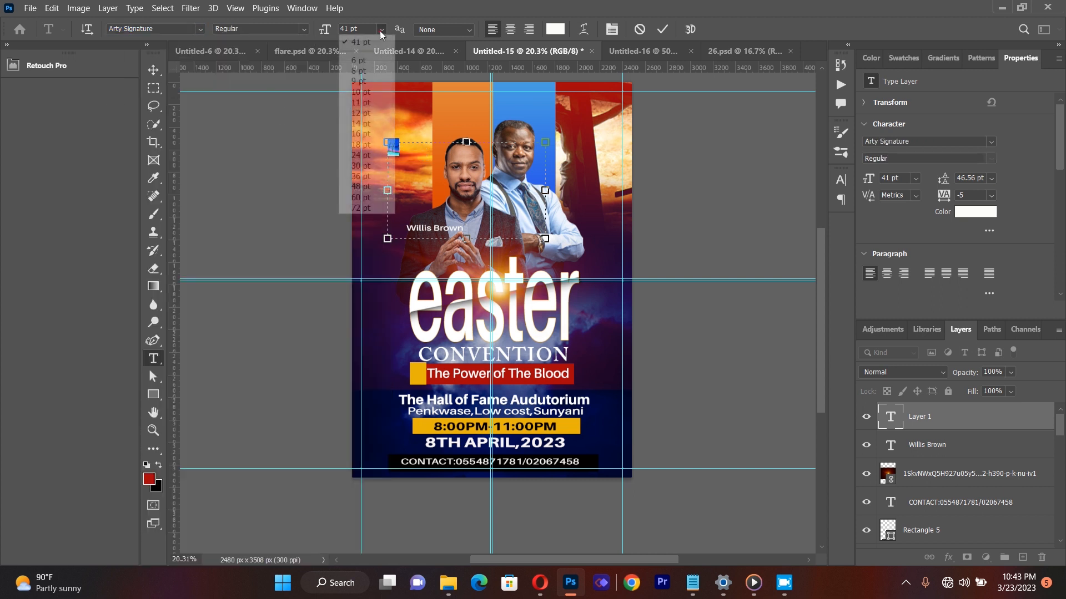
left_click(367, 208)
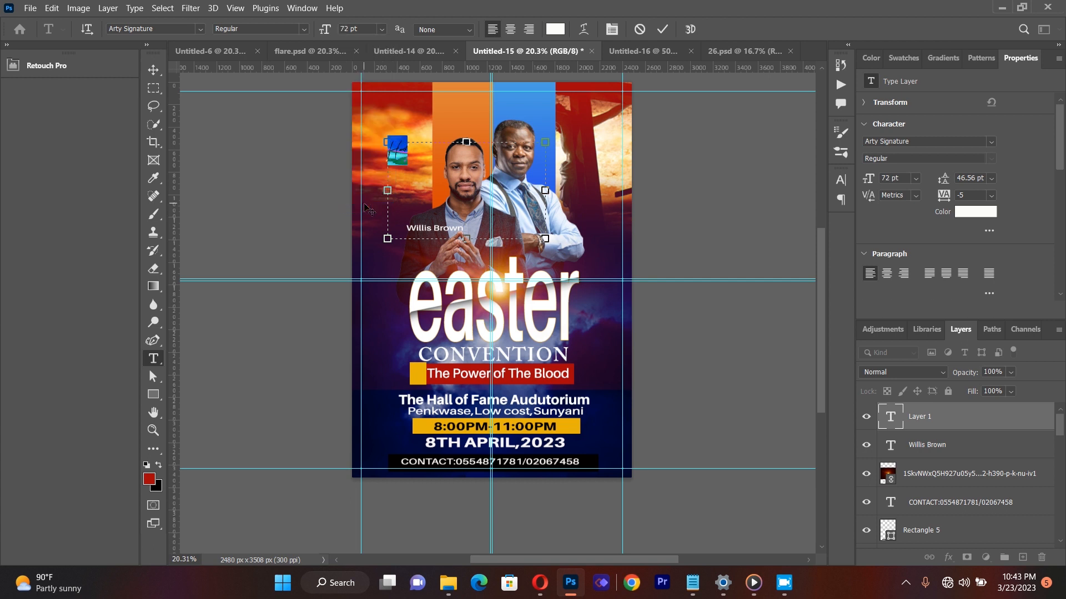
Step: Move the "Host" text to sit just above the front speaker's name
left_click(153, 69)
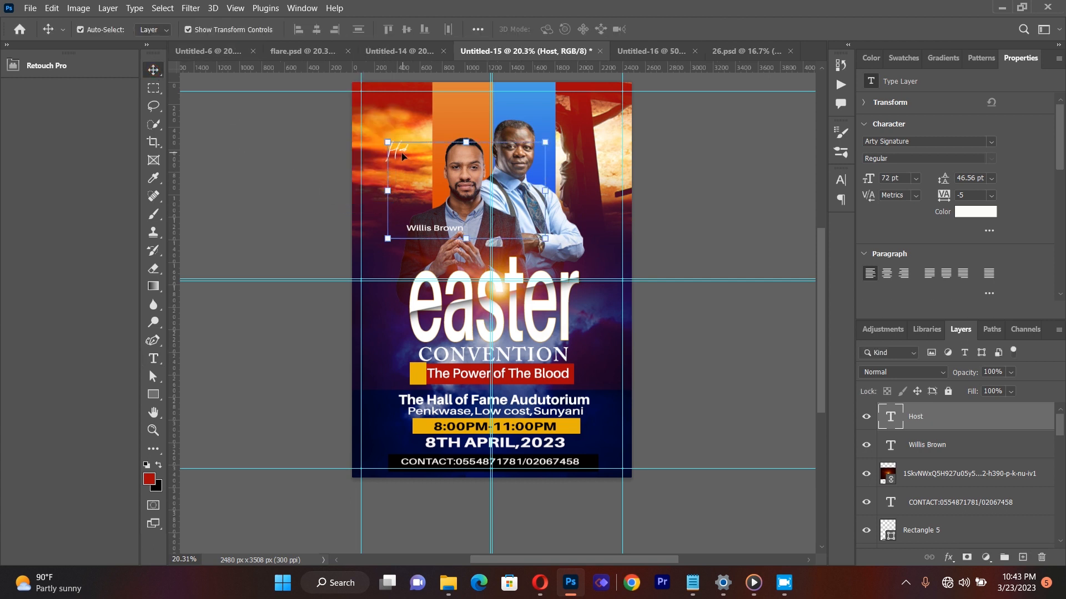
left_click_drag(403, 156, 441, 212)
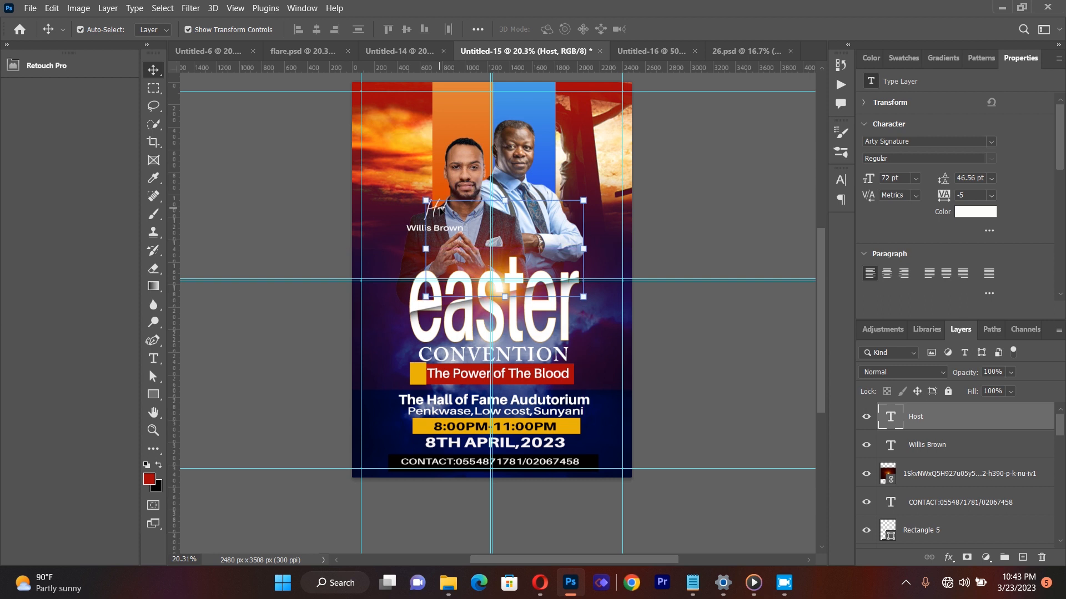
left_click(299, 248)
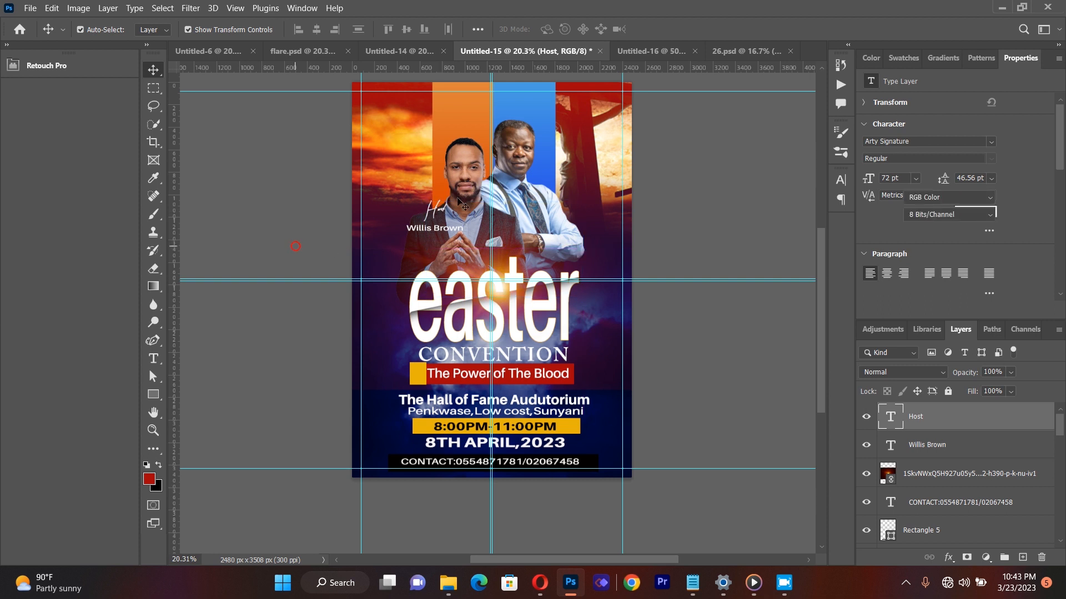
Step: Duplicate the front speaker's name text and place the copy beside the rear speaker's shoulder
left_click(422, 227)
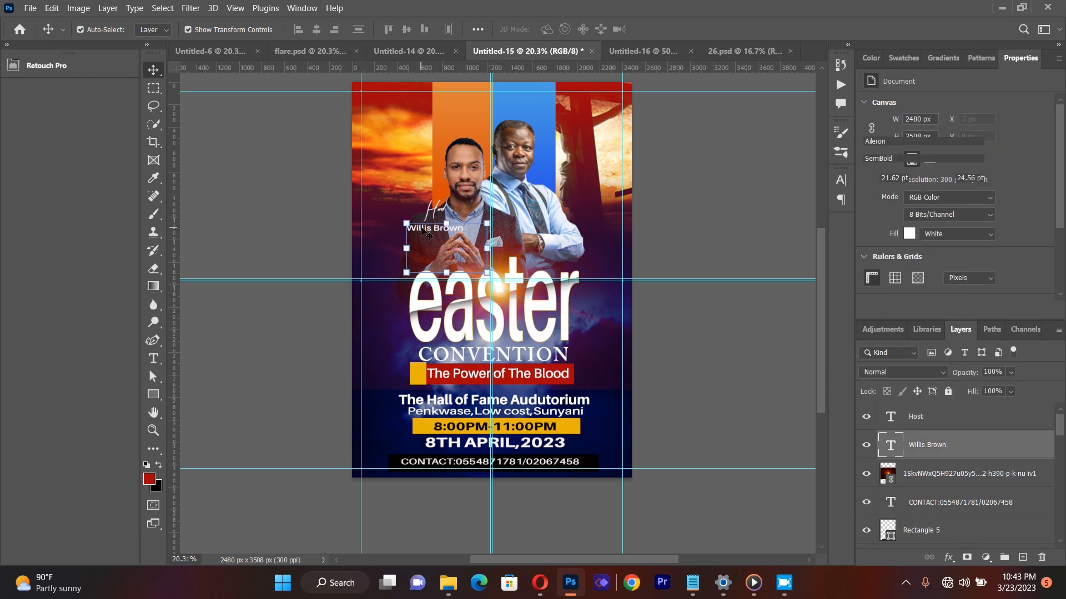
key("ctrl")
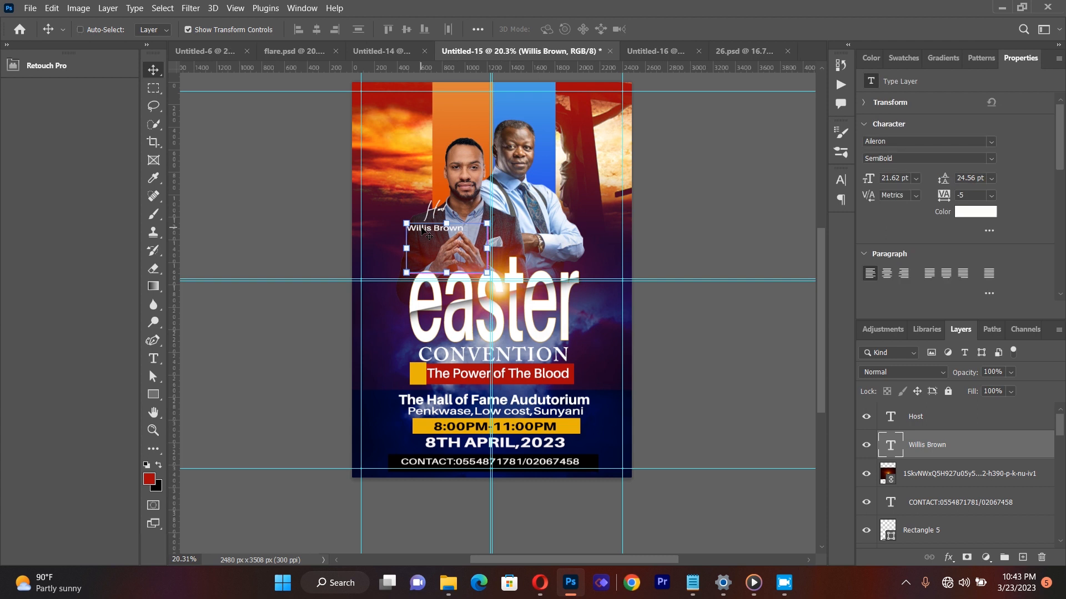
key("ctrl+j")
left_click_drag(422, 230, 565, 192)
Step: Replace the copied text with the rear speaker's title and name, and park it over the front speaker's hands
left_click(153, 358)
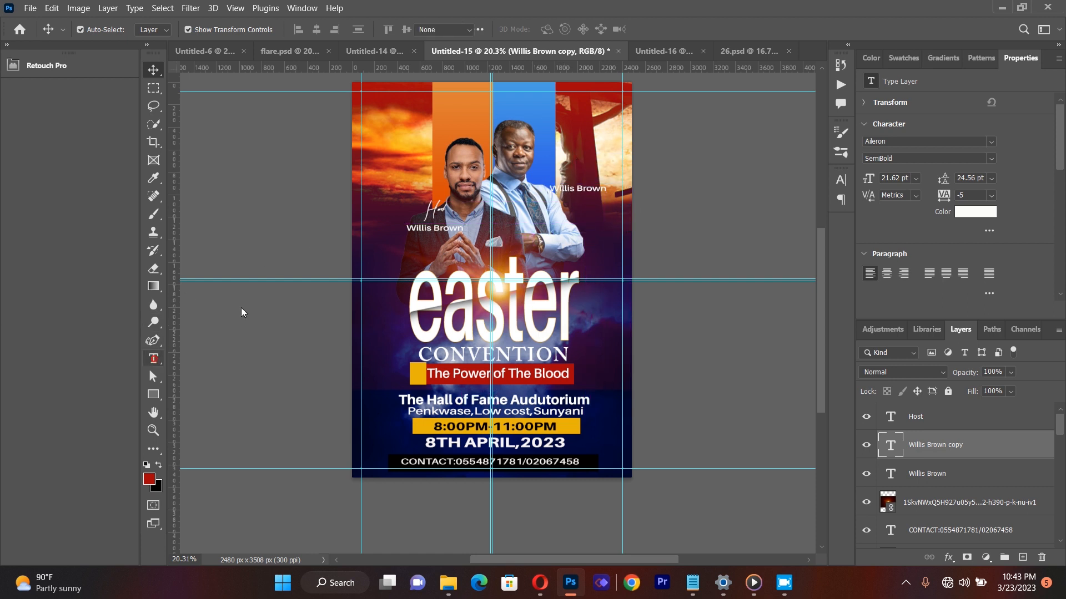
triple_click(582, 190)
key("BackSpace")
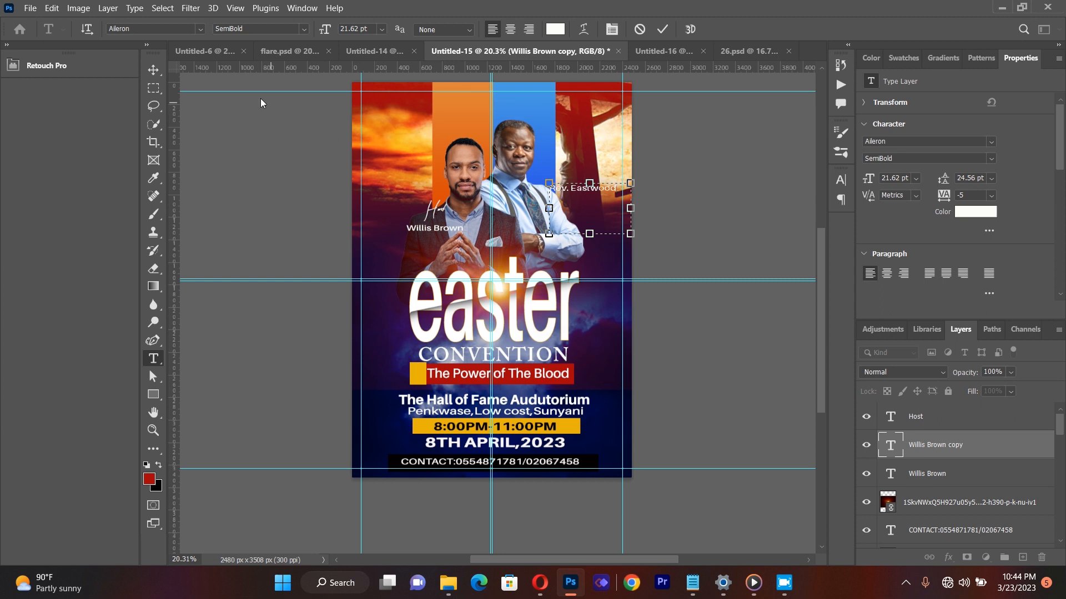
left_click(150, 66)
left_click(198, 148)
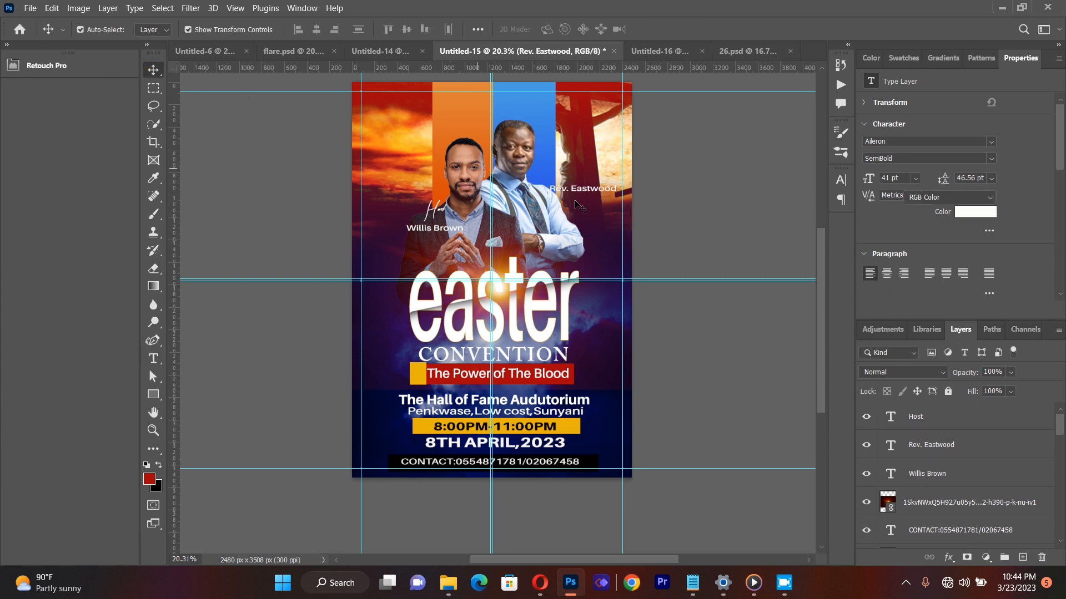
left_click_drag(584, 194, 572, 217)
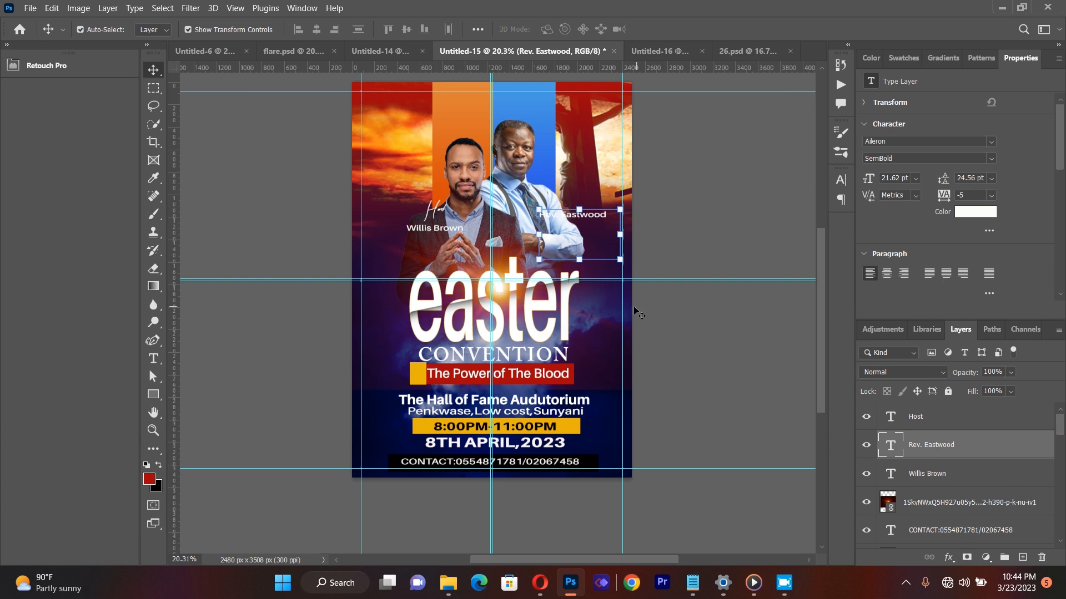
left_click_drag(562, 221, 466, 250)
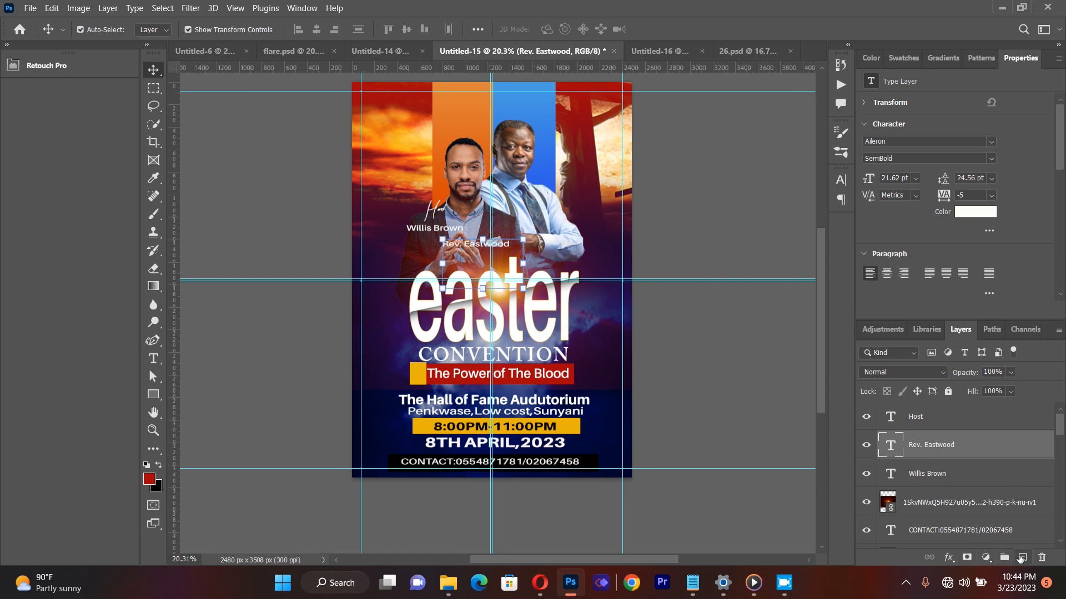
Step: Add a new empty layer at the top of the layer stack and set the soft brush size to 800 px
left_click(1023, 558)
left_click_drag(936, 444, 930, 411)
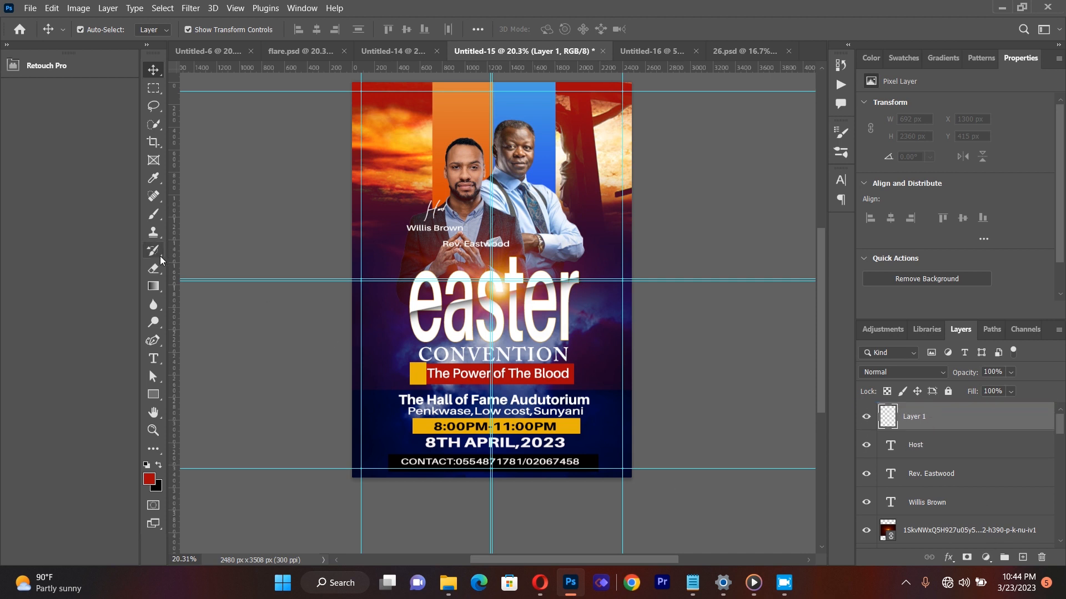
left_click(154, 213)
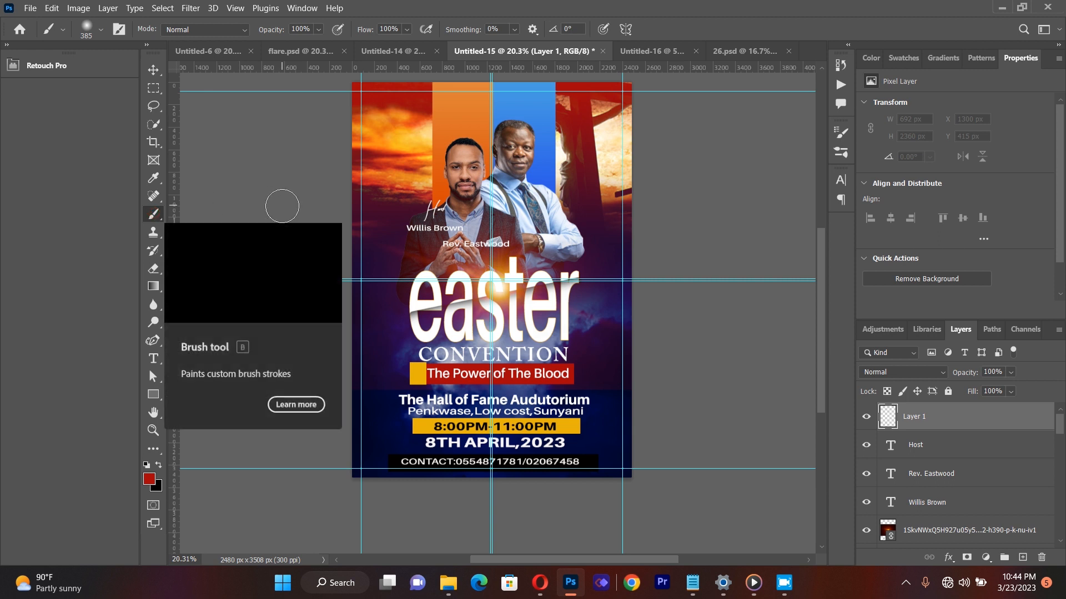
left_click(101, 28)
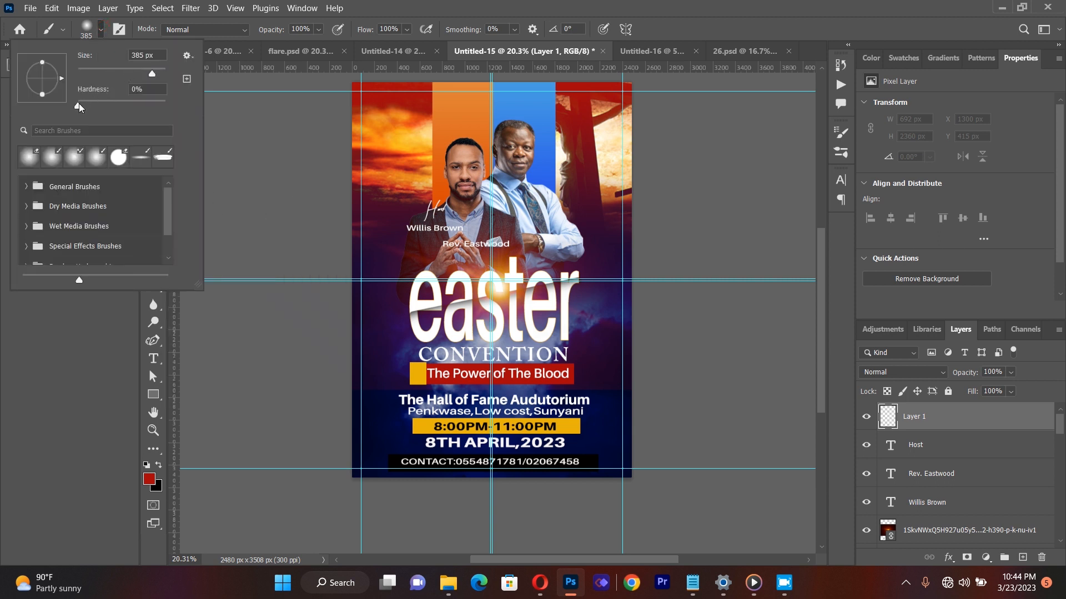
left_click_drag(154, 73, 155, 74)
left_click_drag(155, 74, 158, 73)
left_click_drag(158, 74, 155, 74)
key("BackSpace")
type("5")
key("BackSpace")
type("800")
Step: Set the foreground colour to near-white fdfbfb and paint one soft glow beside the rear speaker's shoulder
left_click(428, 171)
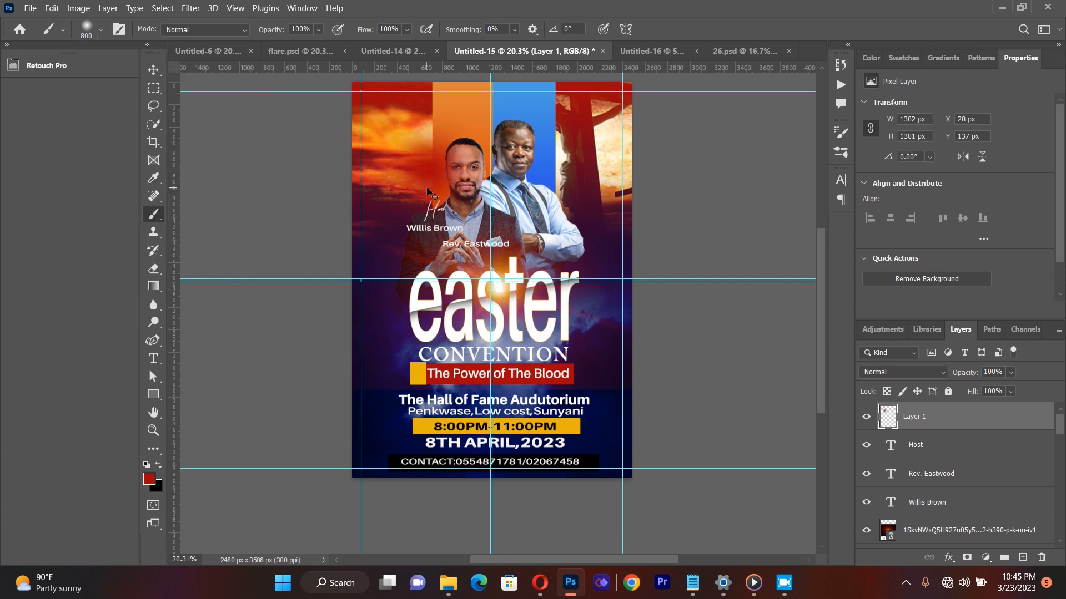
key("ctrl+z")
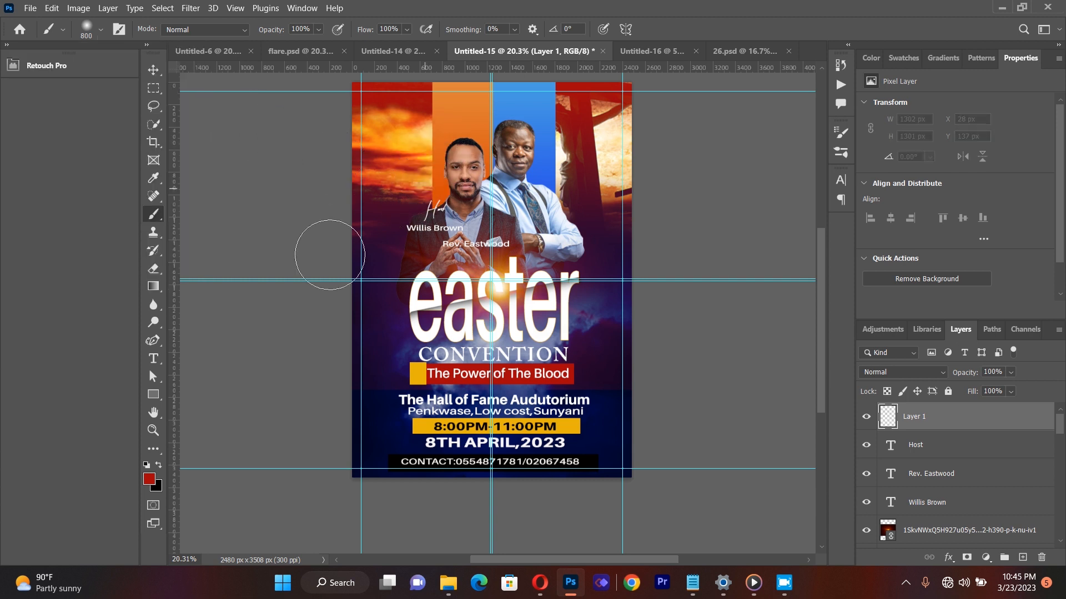
left_click(149, 479)
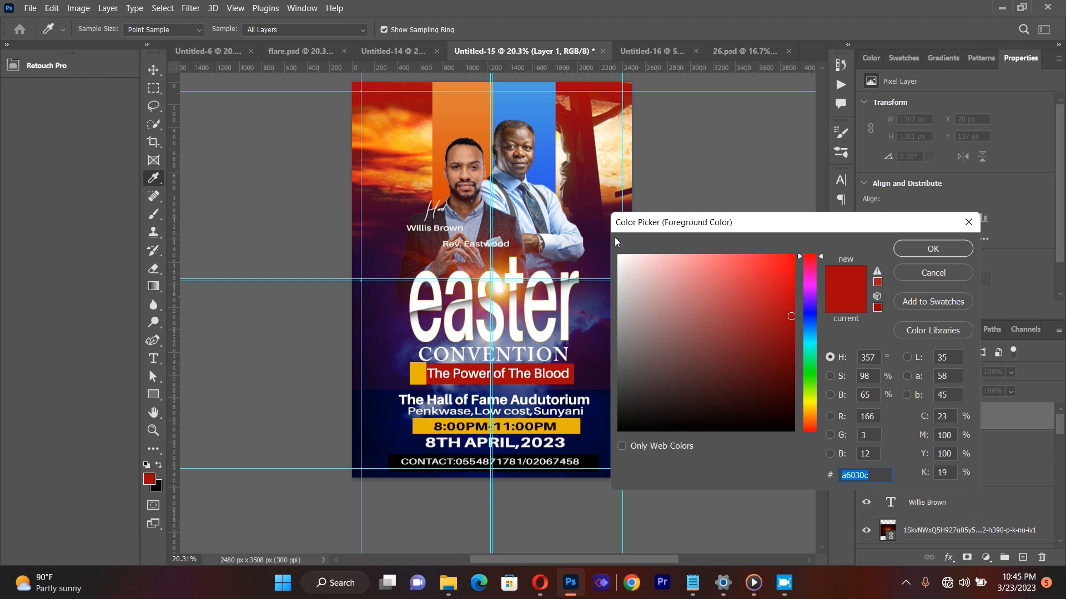
left_click(620, 256)
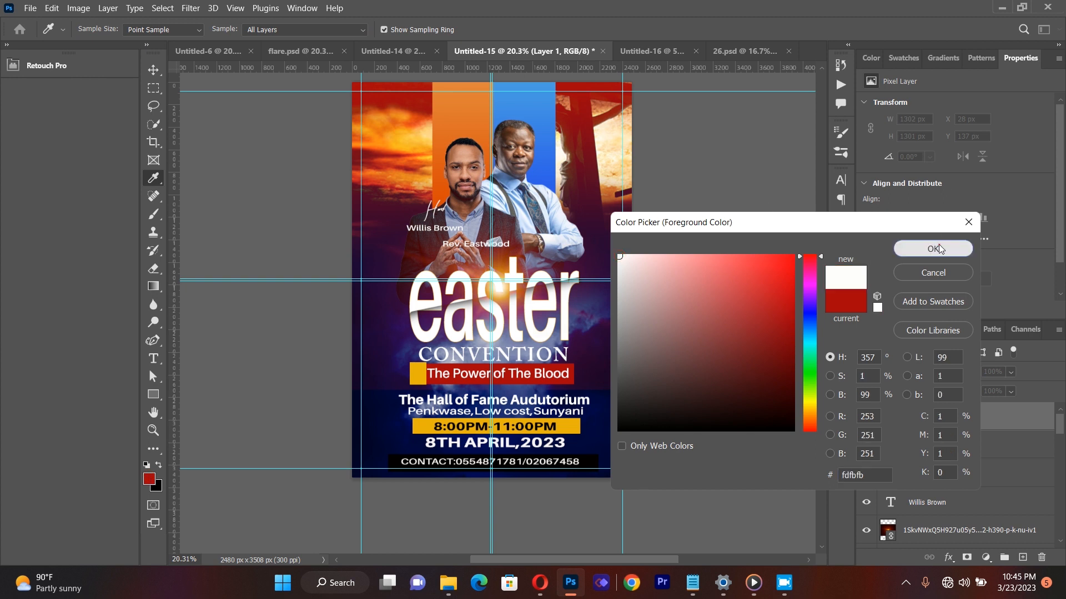
left_click(939, 245)
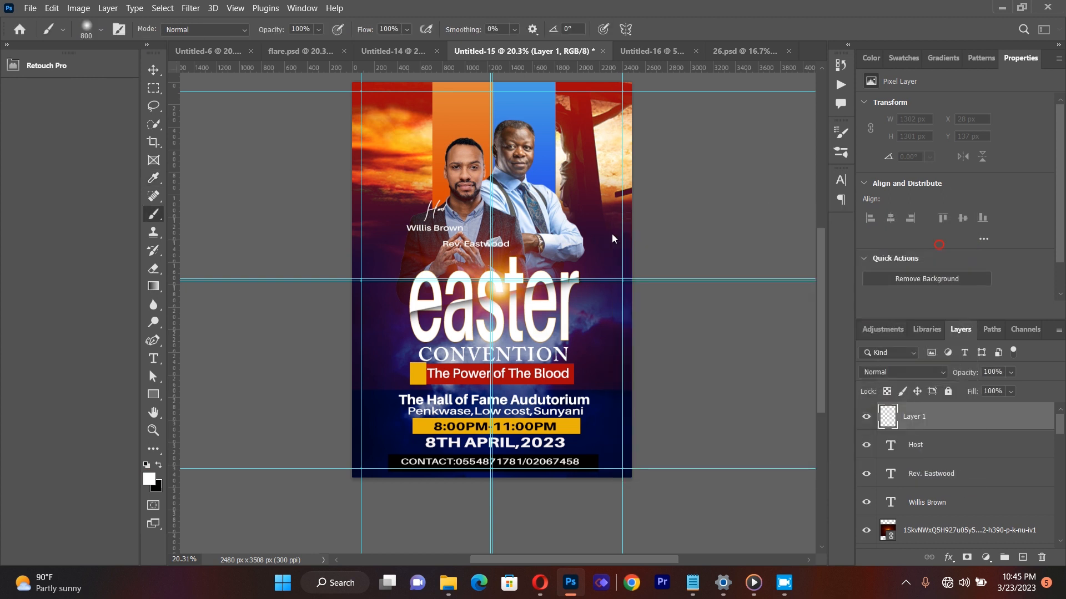
left_click(557, 211)
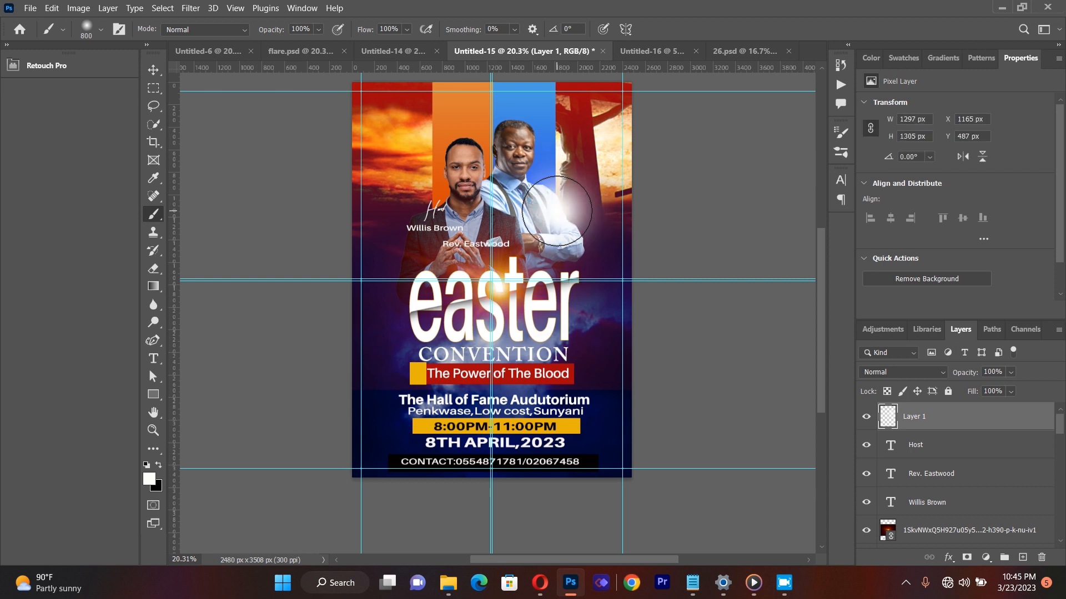
Step: Bring the rear speaker's name layer above the glow layer and recolour its text with the dark red sampled from the flyer's upper corner
left_click(153, 70)
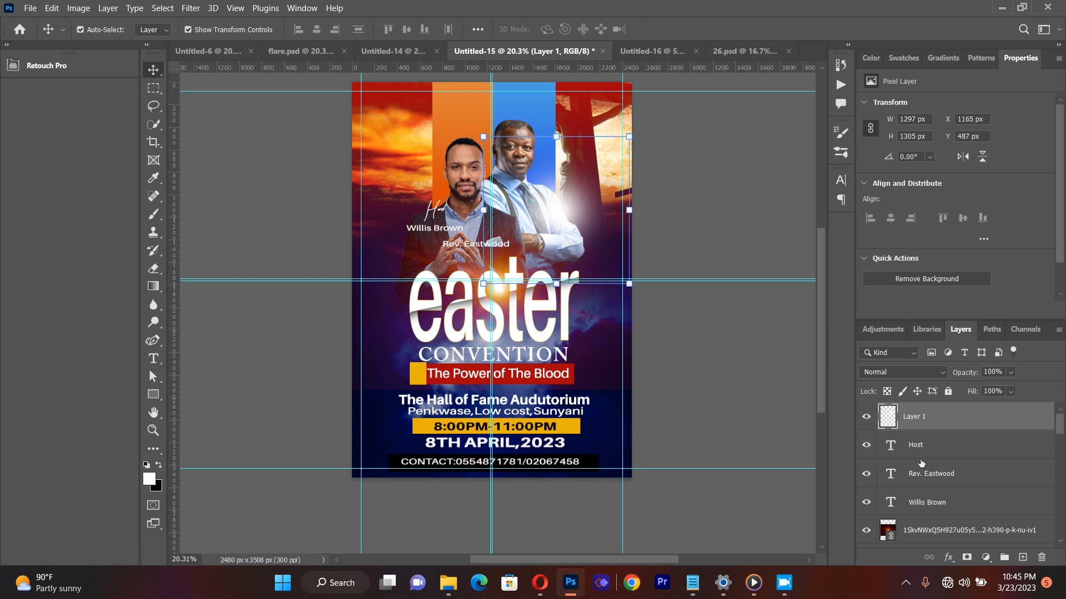
left_click_drag(933, 477, 922, 412)
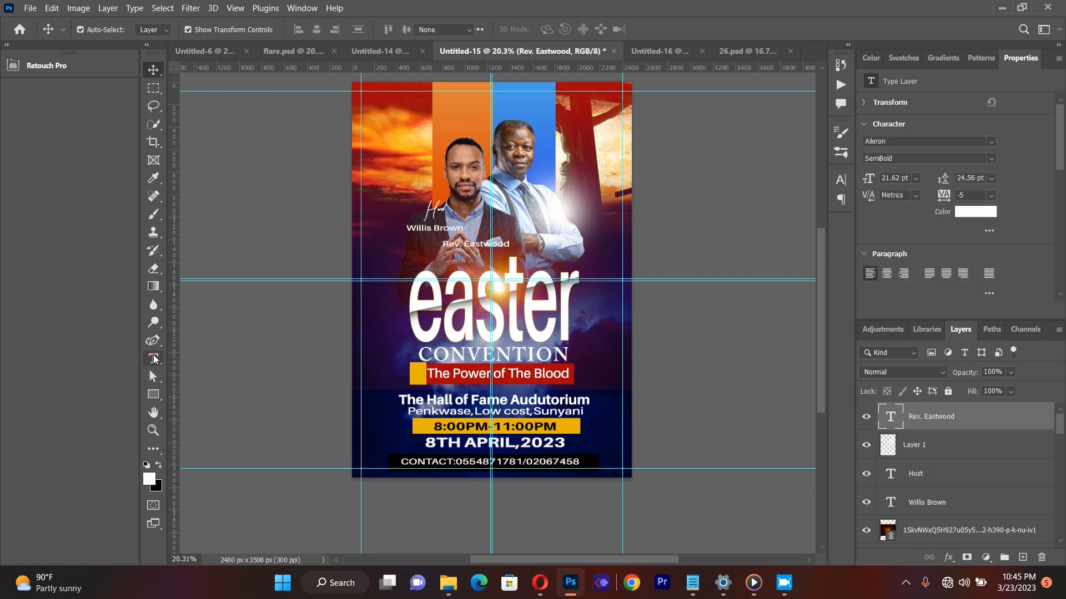
left_click(155, 358)
left_click_drag(443, 244, 540, 248)
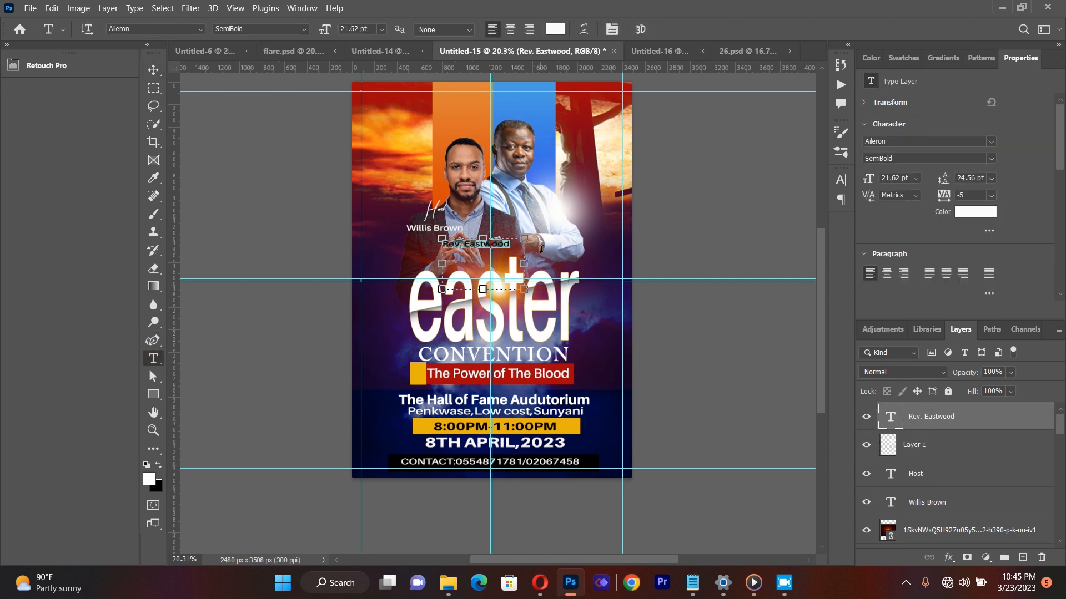
left_click(555, 29)
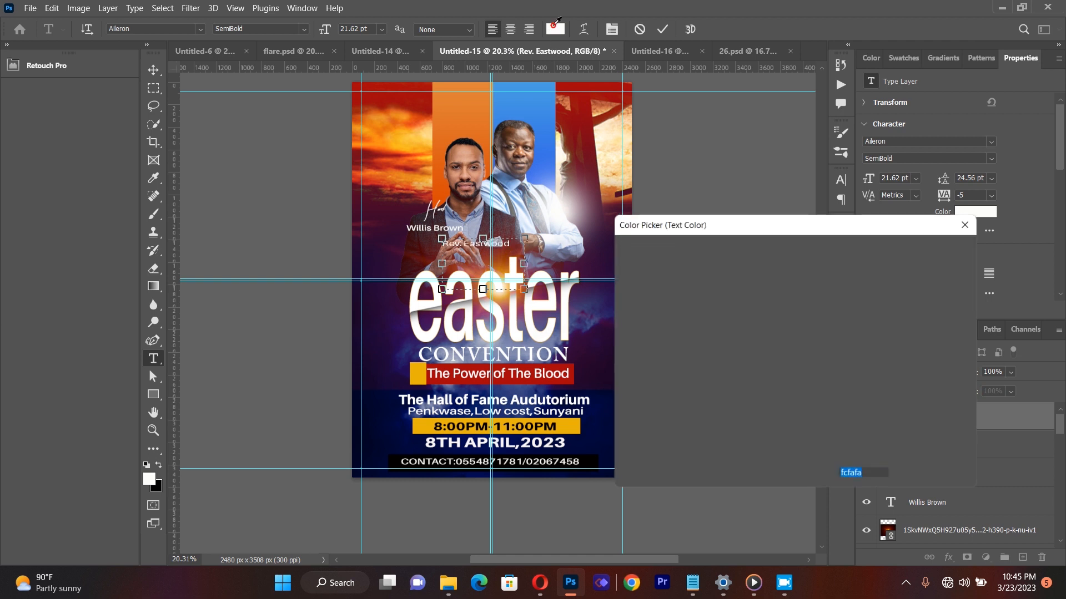
left_click(397, 98)
left_click(938, 248)
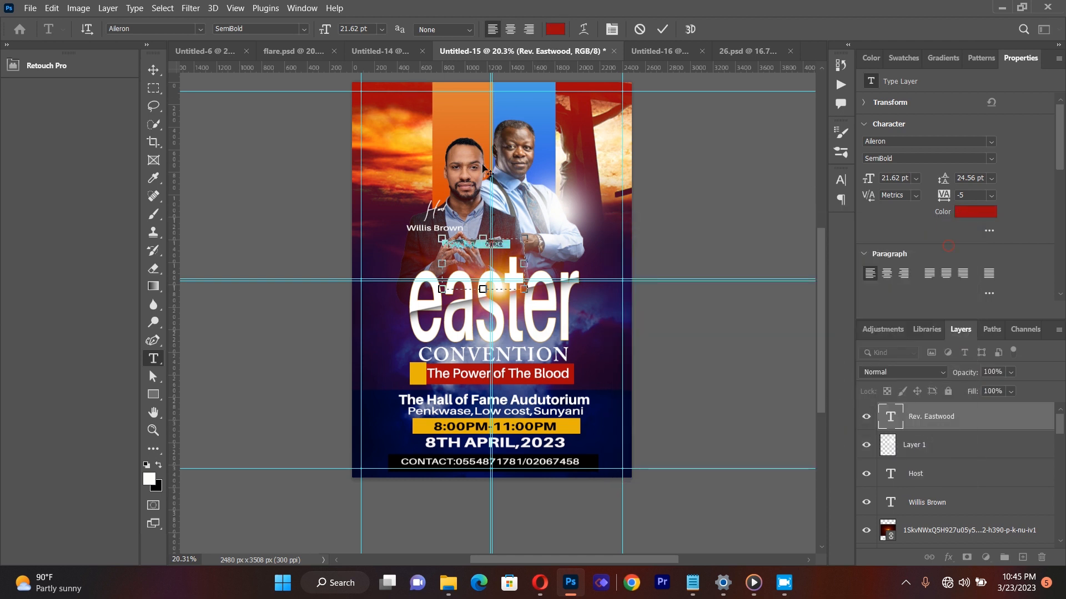
Step: Move the red name text onto the white glow across the rear speaker's arm
left_click(153, 69)
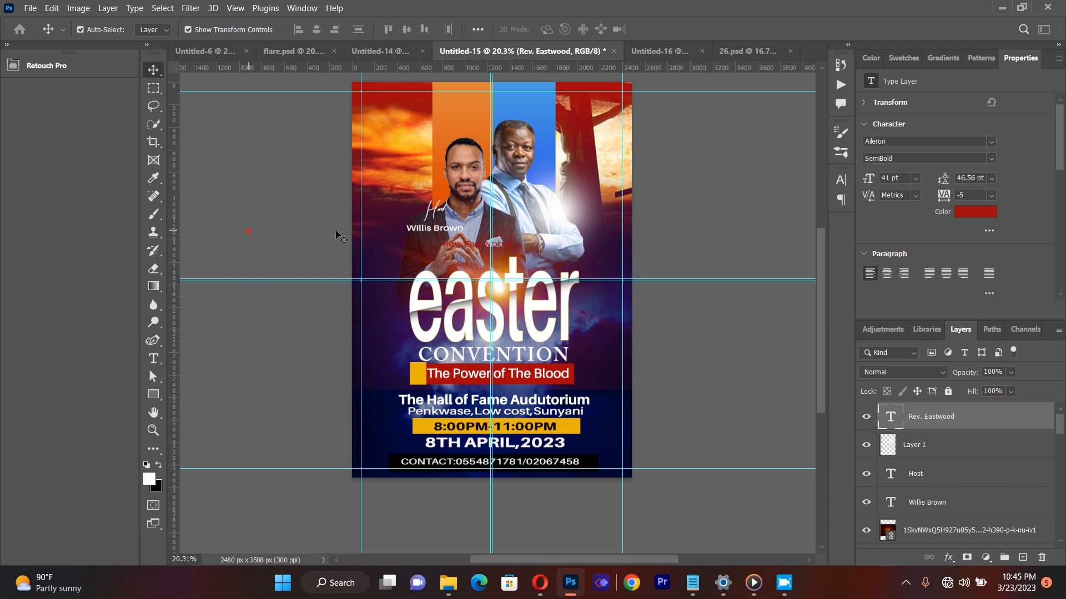
left_click_drag(484, 240, 552, 218)
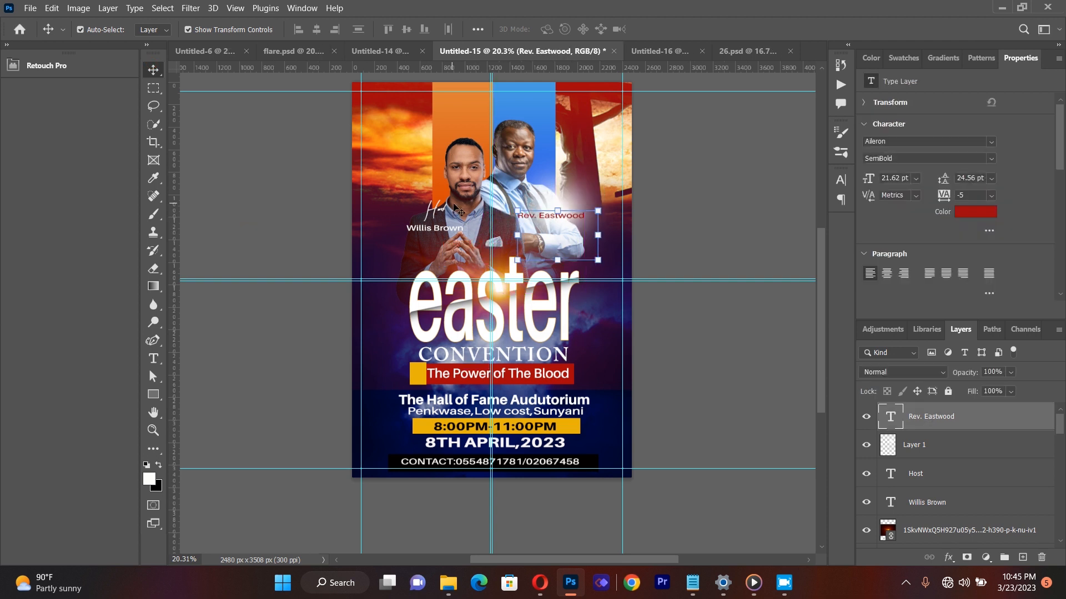
left_click_drag(572, 218, 574, 218)
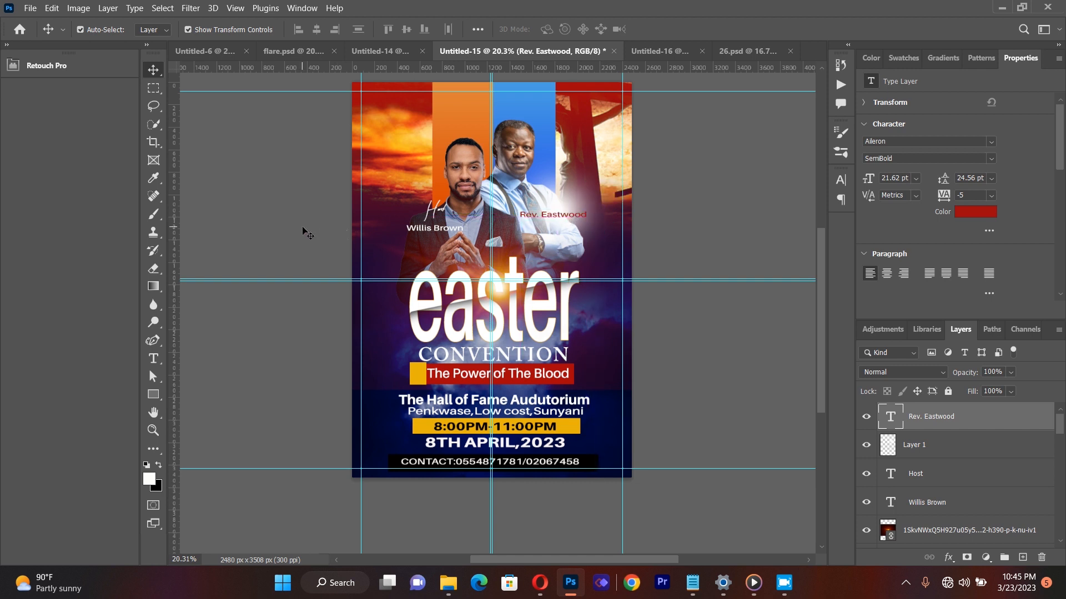
Step: Duplicate the "Host" text above the rear speaker's name and change the copy's wording to "Gues Speaker"
left_click(437, 213)
left_click_drag(437, 213, 550, 201)
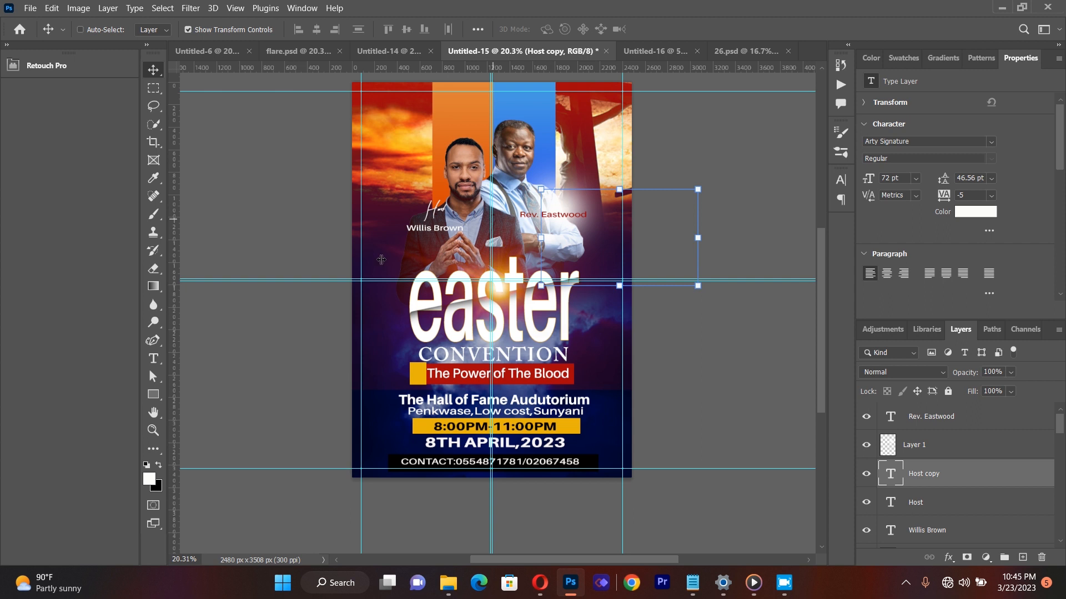
left_click(154, 360)
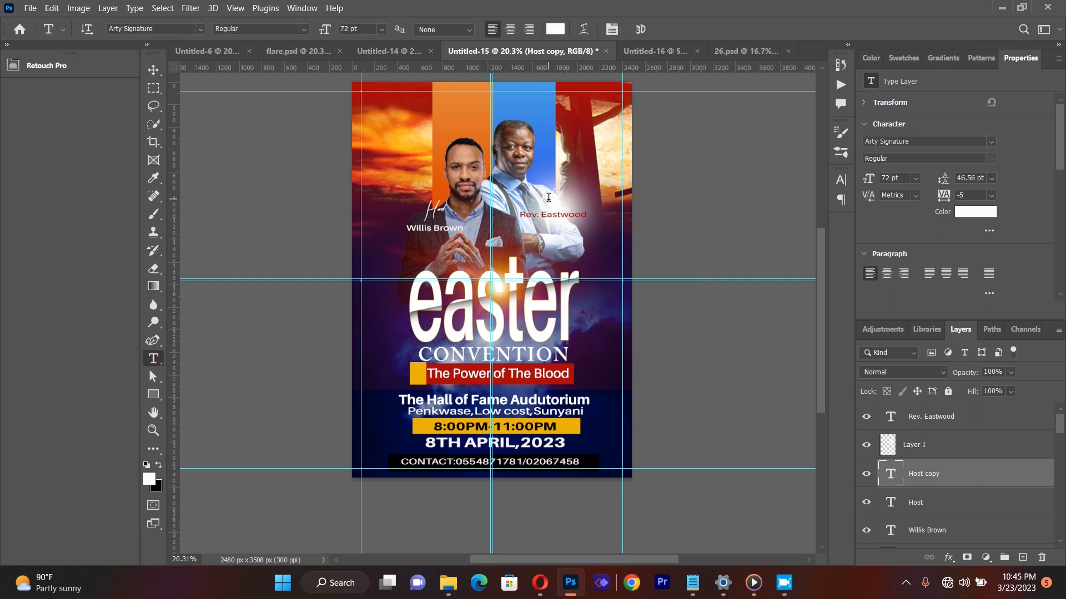
left_click(548, 198)
double_click(548, 198)
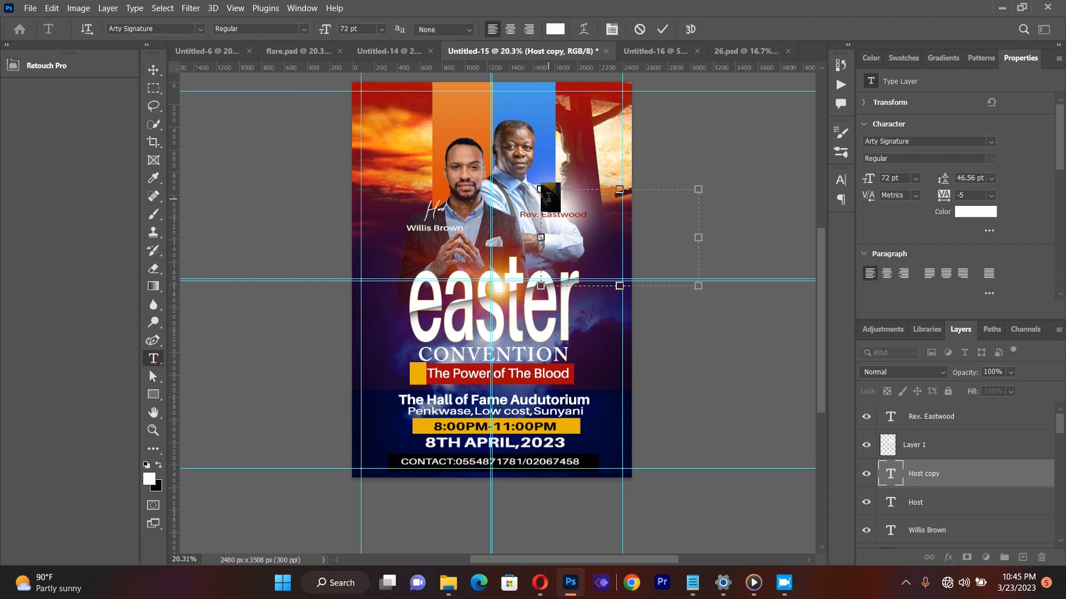
key("BackSpace")
type("uesSpeak")
Step: Set the "Gues Speaker" text colour to a bright red
left_click(553, 30)
left_click(422, 103)
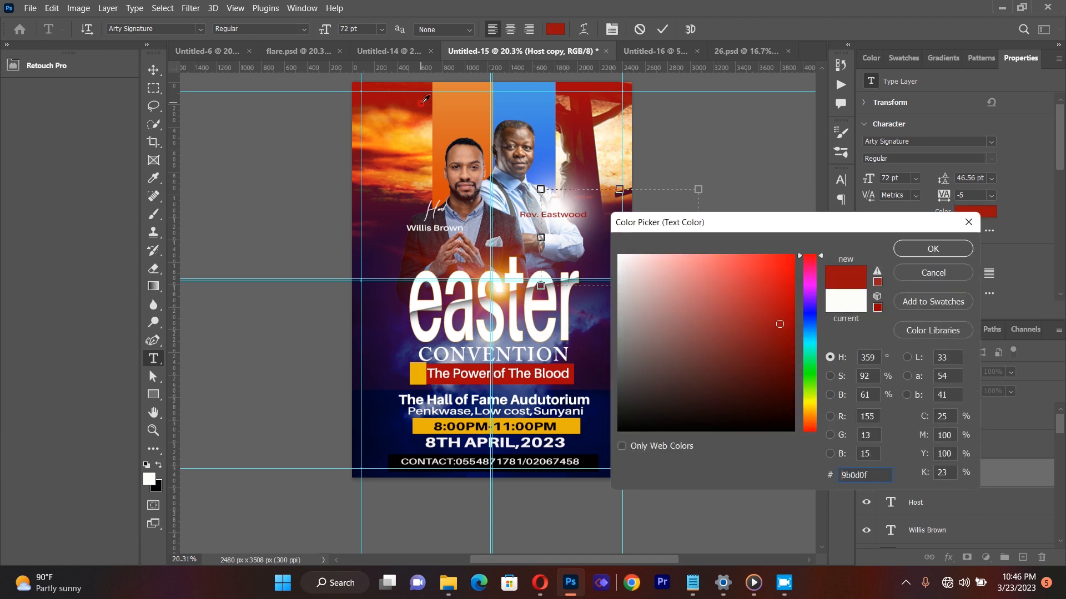
left_click(592, 124)
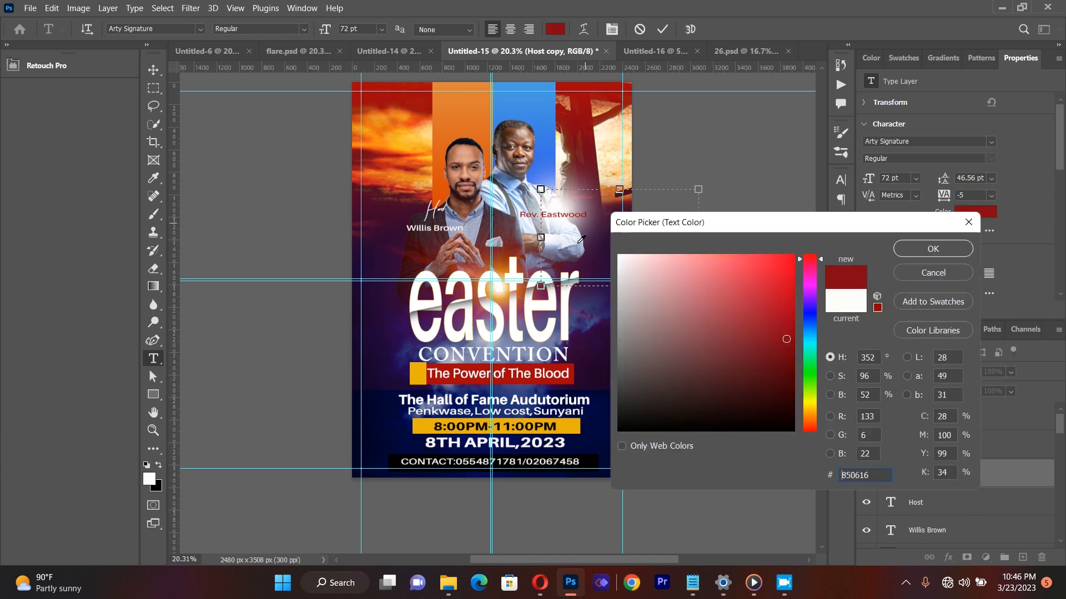
left_click(782, 275)
left_click(931, 249)
Step: Move the "Gues Speaker" layer above the glow layer and position its text just above the rear speaker's name
left_click_drag(917, 476, 920, 431)
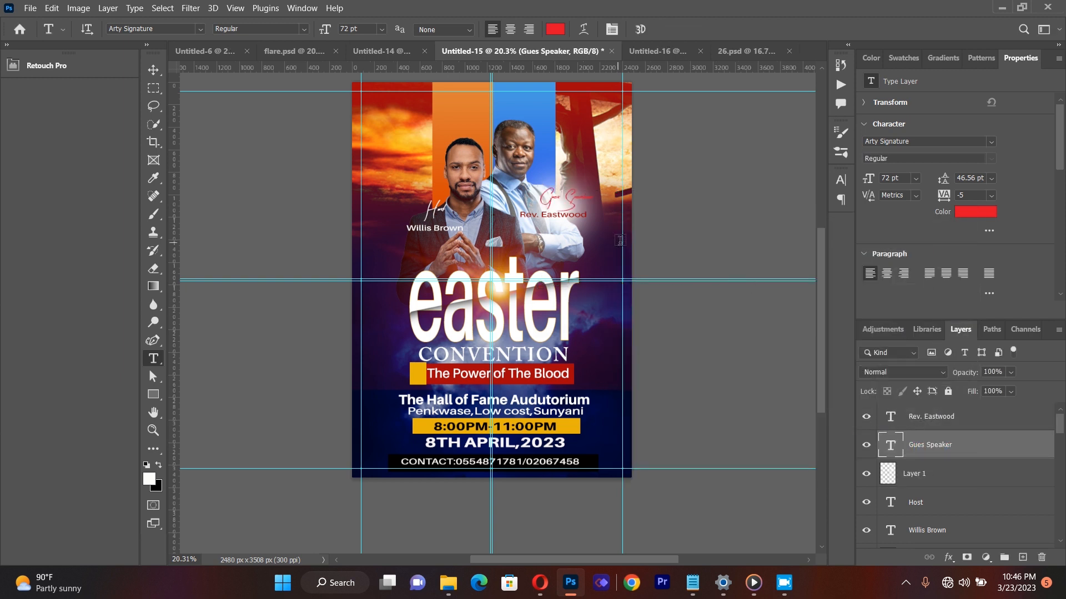
left_click(154, 69)
left_click_drag(584, 200, 574, 199)
left_click(308, 218)
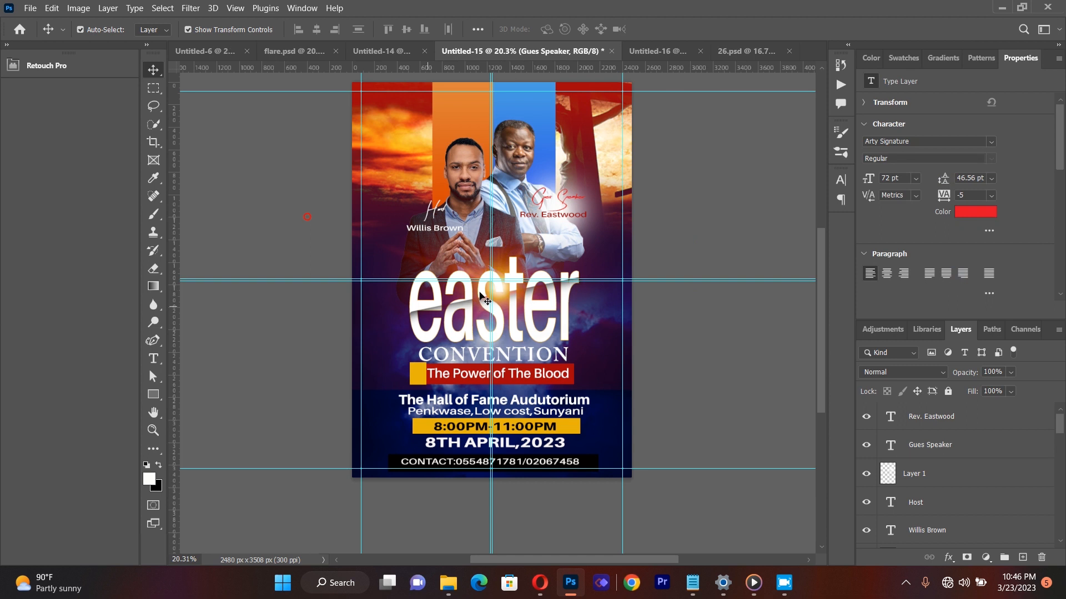